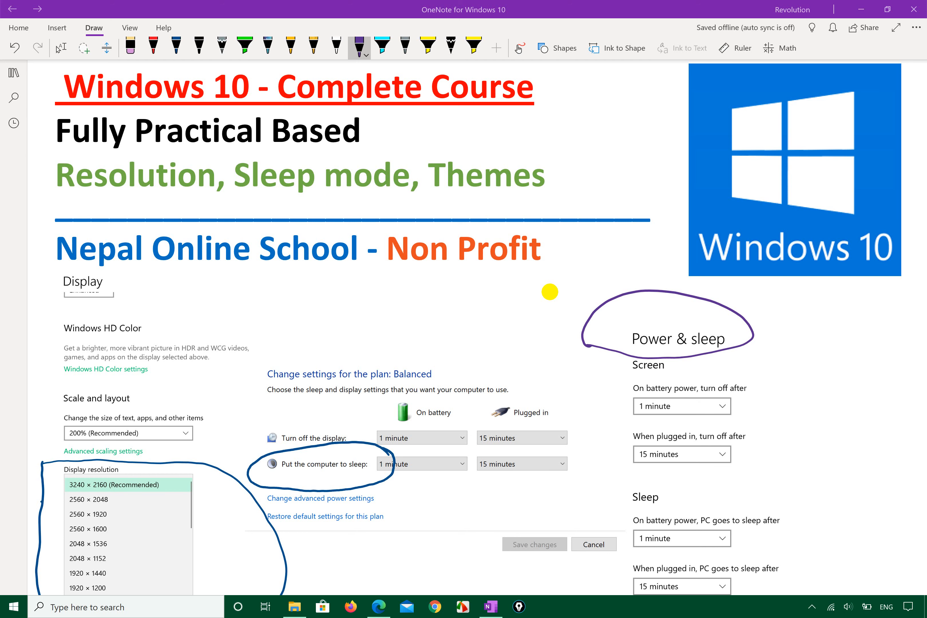
- Switch to the Windows 10 syllabus PDF in Edge, underline entries 2.1 and 2.2, and circle 2.3 Managing Sleep and Screen Saver Modes
left_click(374, 597)
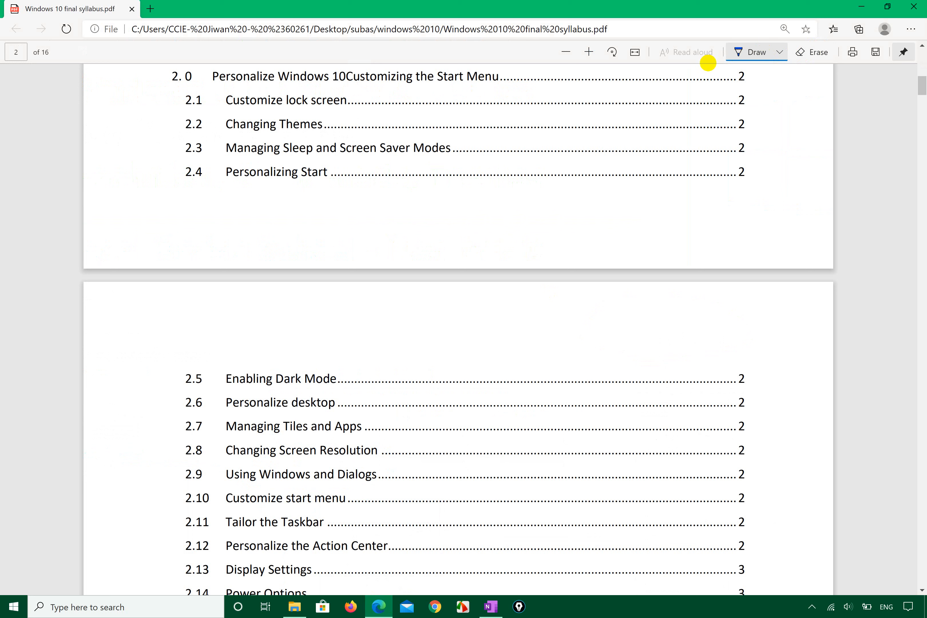
left_click_drag(214, 112, 359, 105)
left_click_drag(222, 138, 334, 129)
mouse_move(220, 161)
left_mouse_down()
mouse_move(399, 164)
mouse_move(414, 134)
mouse_move(274, 132)
mouse_move(216, 163)
mouse_move(264, 188)
mouse_move(212, 186)
left_mouse_up()
left_click(239, 183)
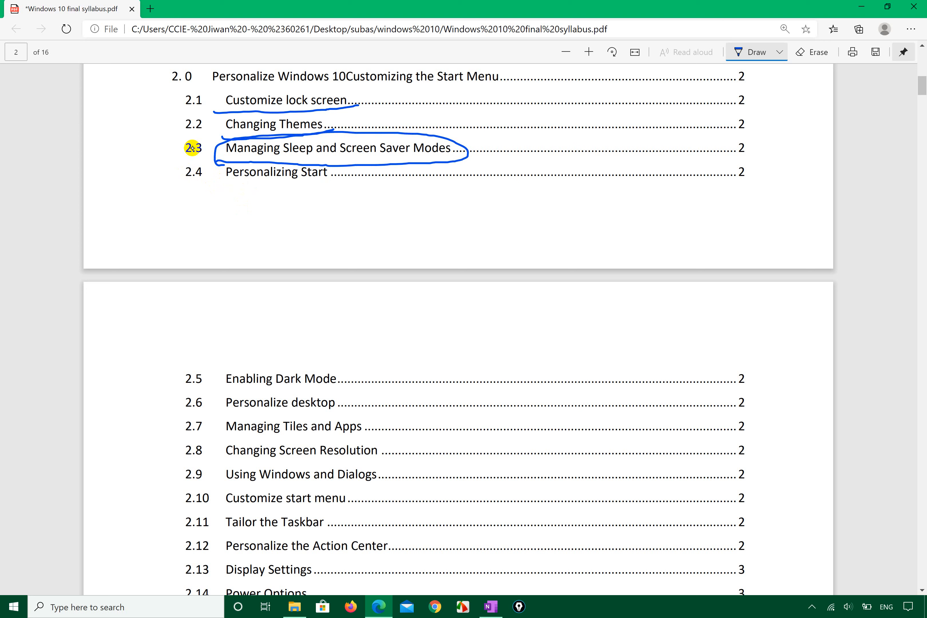
- Remove the underline below entry 2.1 and draw tick marks beside entries 2.1, 2.2, 2.4, 2.5 and 2.6
left_click(251, 112)
left_click_drag(164, 100, 220, 92)
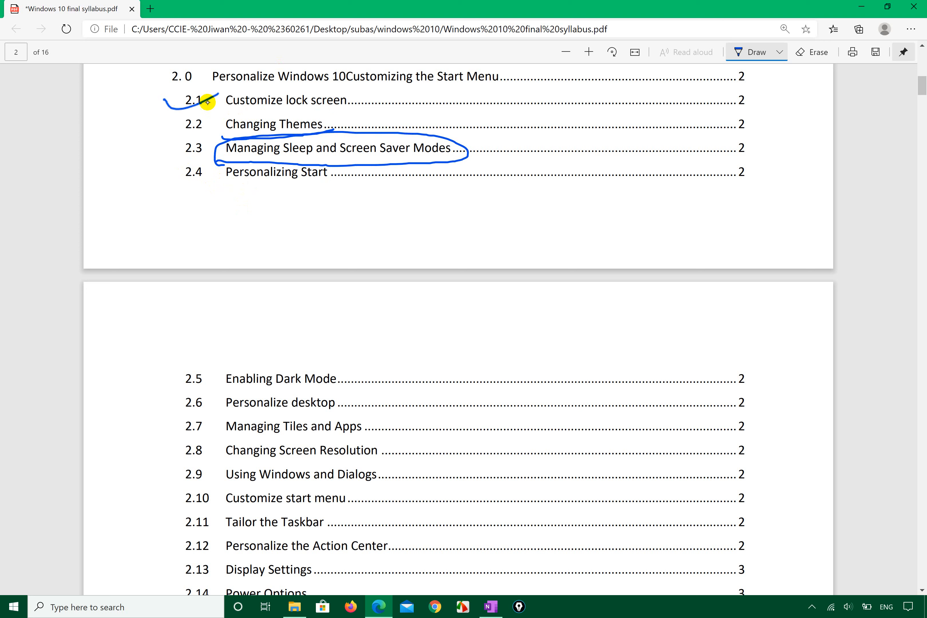
mouse_move(155, 175)
left_mouse_down()
mouse_move(160, 185)
mouse_move(217, 164)
left_mouse_up()
mouse_move(171, 132)
left_mouse_down()
mouse_move(168, 122)
mouse_move(210, 125)
left_mouse_up()
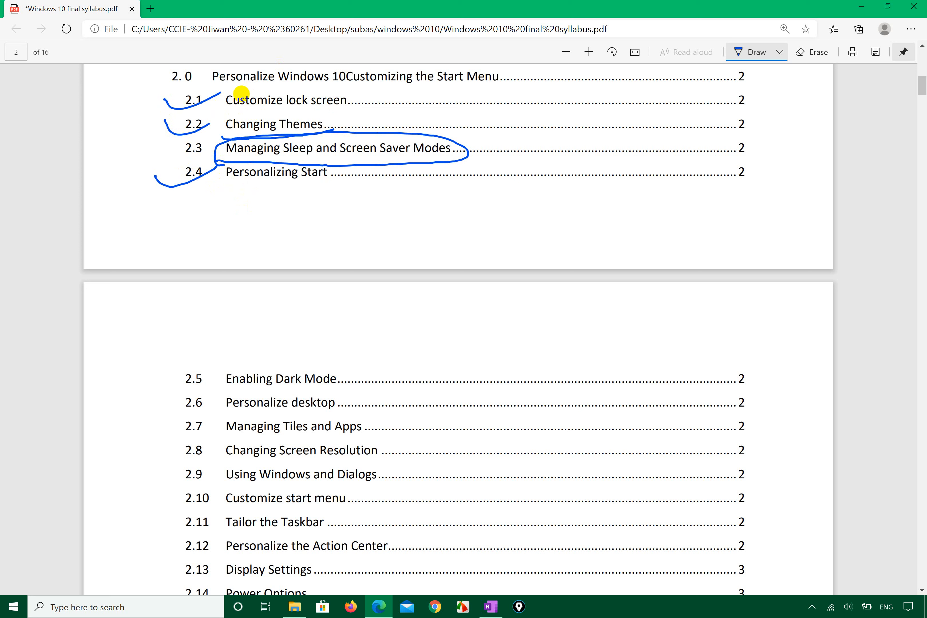
left_click_drag(162, 367, 238, 362)
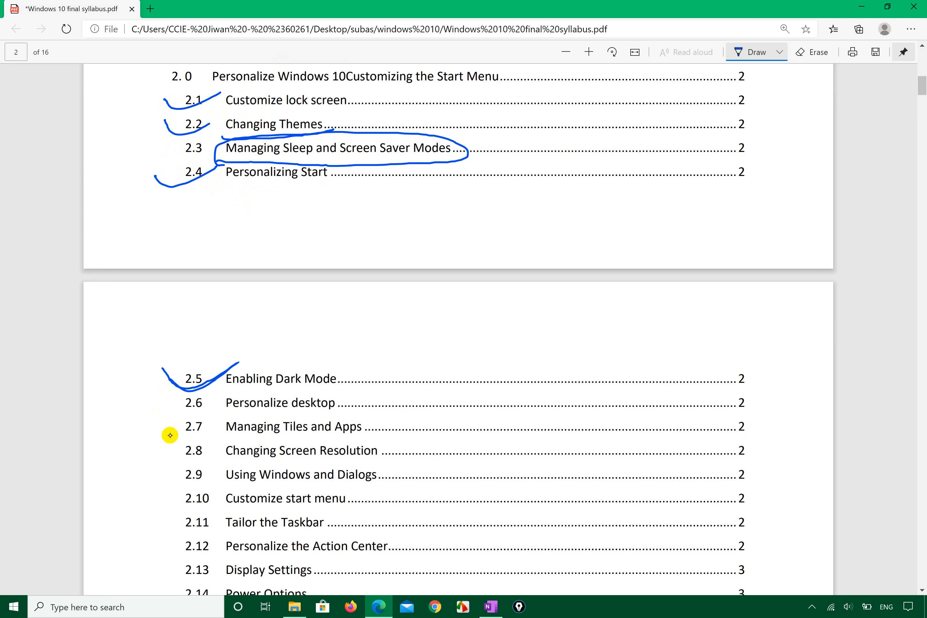
mouse_move(177, 406)
left_mouse_down()
mouse_move(215, 401)
mouse_move(201, 409)
mouse_move(212, 399)
left_mouse_up()
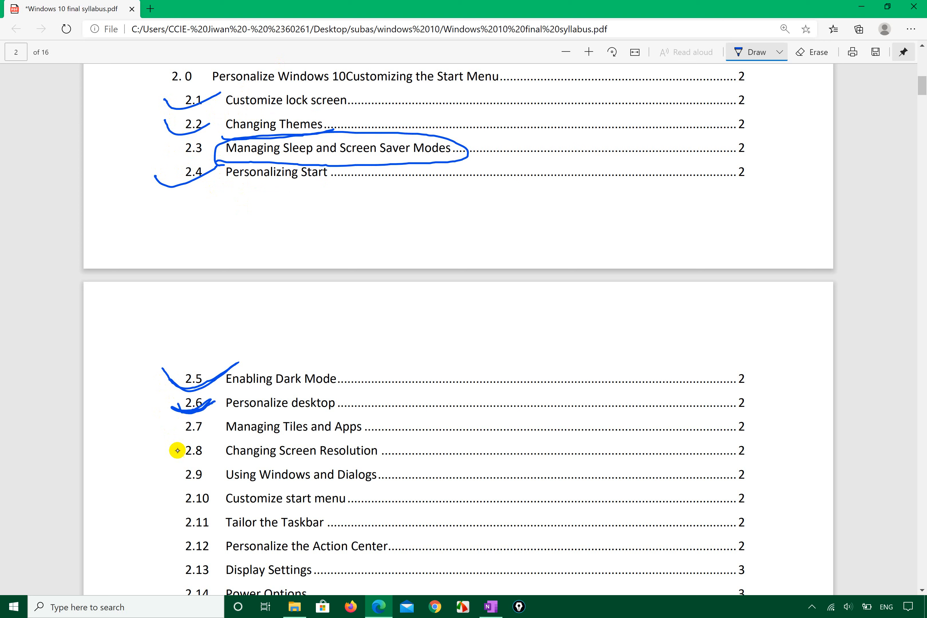
- Tick entries 2.7 and 2.10, replace the 2.6 tick with a circle around Personalize desktop, and circle entries 2.8 and 2.9
mouse_move(173, 431)
left_mouse_down()
mouse_move(179, 439)
mouse_move(226, 418)
mouse_move(230, 398)
left_mouse_up()
mouse_move(172, 437)
left_mouse_down()
mouse_move(278, 407)
mouse_move(255, 377)
mouse_move(225, 406)
mouse_move(170, 405)
left_mouse_up()
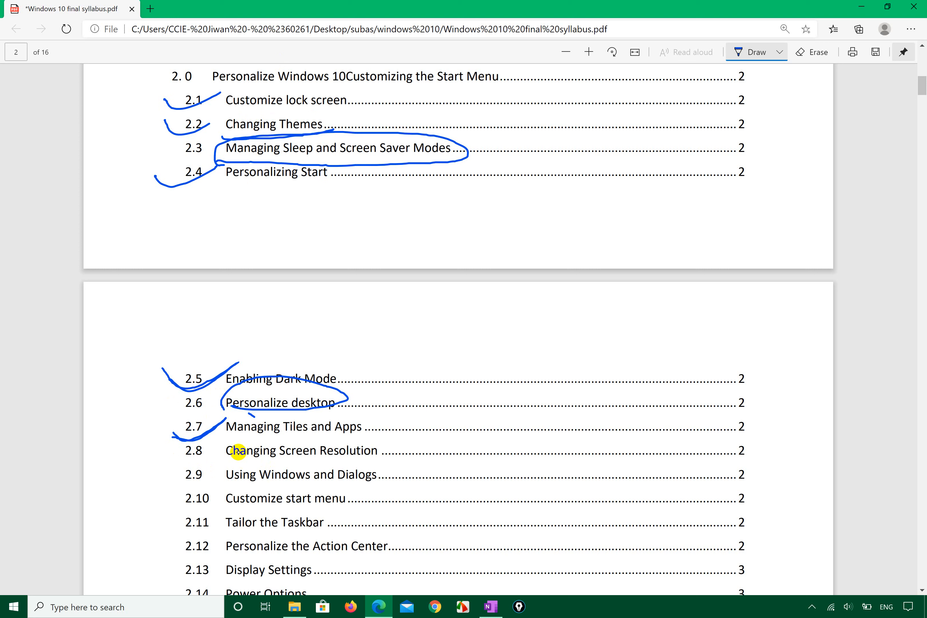
mouse_move(226, 457)
left_mouse_down()
mouse_move(312, 470)
mouse_move(390, 442)
mouse_move(242, 436)
left_mouse_up()
mouse_move(226, 482)
left_mouse_down()
mouse_move(339, 488)
mouse_move(384, 477)
mouse_move(244, 458)
mouse_move(227, 488)
mouse_move(191, 508)
mouse_move(232, 488)
left_mouse_up()
left_click_drag(175, 488, 183, 504)
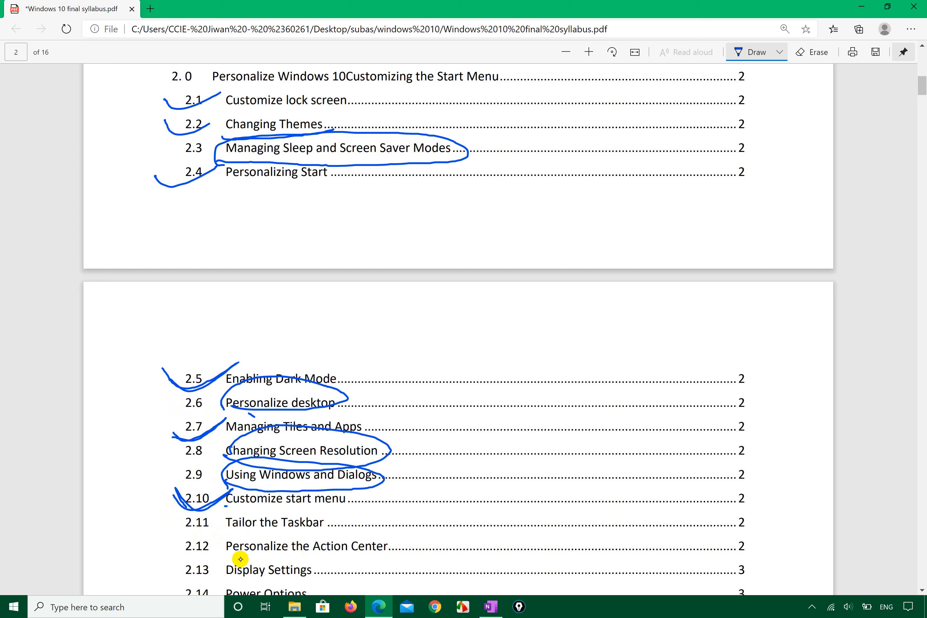
- Undo the stray stroke beside entry 2.13 and draw one circle around entries 2.11 through 2.14
left_click(227, 555)
left_click_drag(161, 571, 241, 582)
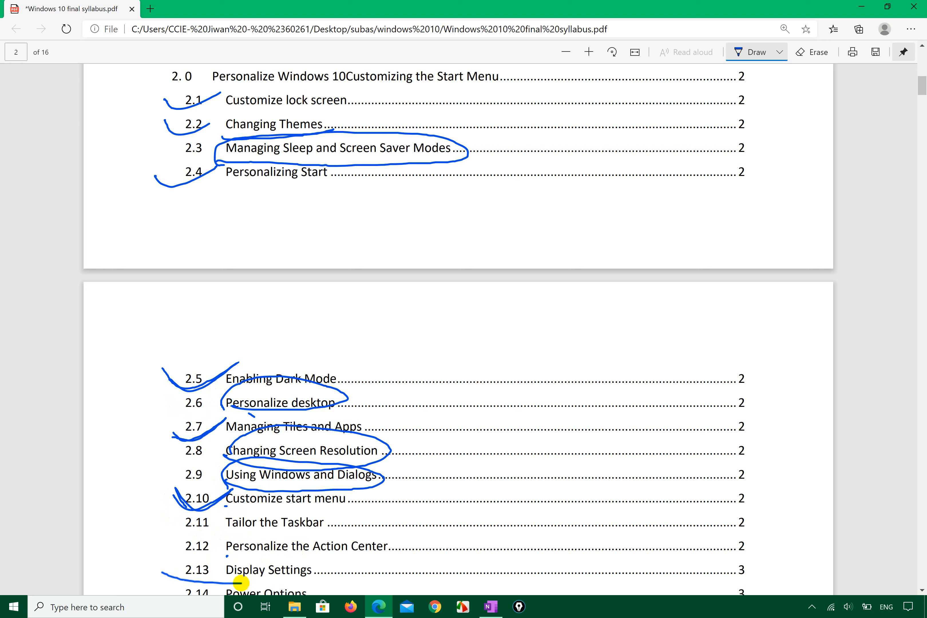
scroll(231, 555, "down", 1)
scroll(231, 555, "down", 2)
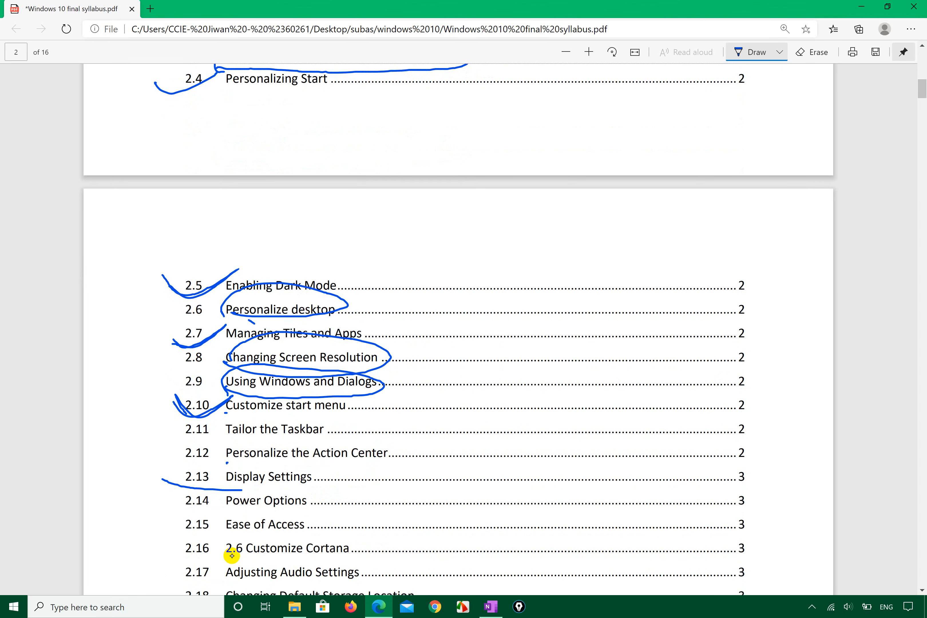
key("ctrl+z")
mouse_move(167, 507)
left_mouse_down()
mouse_move(251, 514)
mouse_move(359, 503)
mouse_move(362, 418)
mouse_move(242, 414)
mouse_move(154, 464)
mouse_move(168, 507)
mouse_move(159, 437)
left_mouse_up()
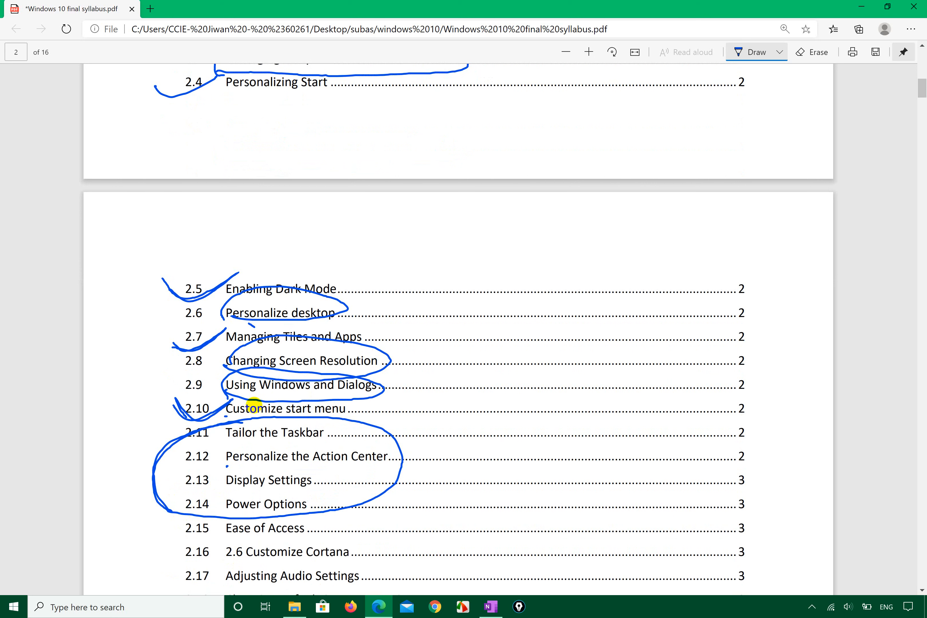
scroll(254, 405, "up", 1)
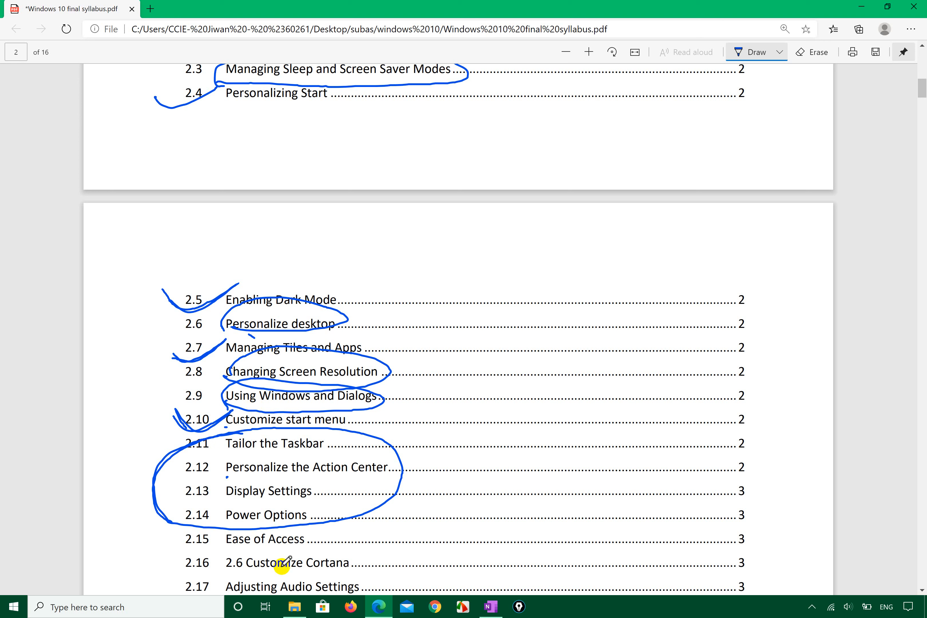
- Show the Windows desktop and move the This PC icon slightly up and to the left
key("super+d")
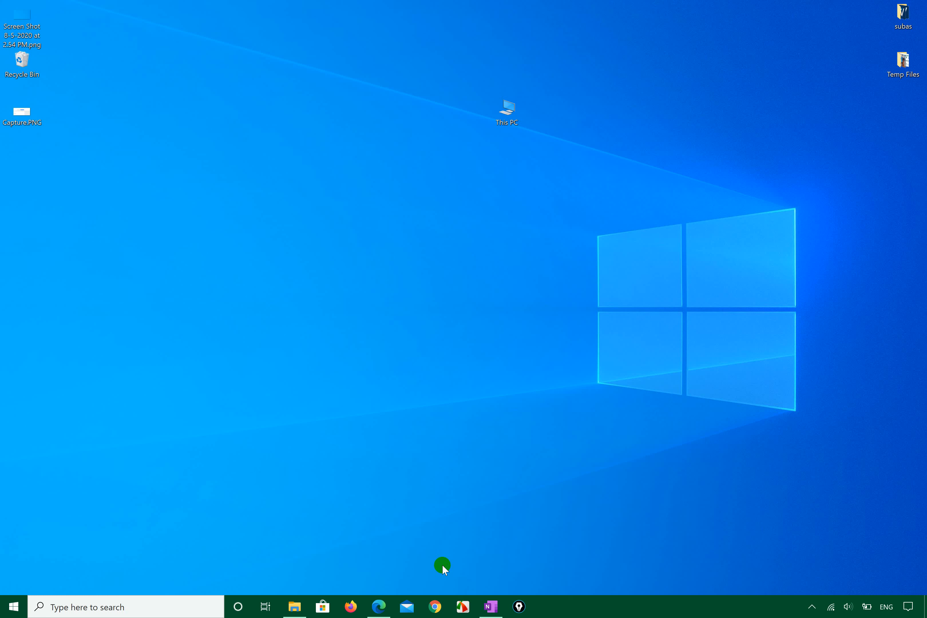
mouse_move(20, 62)
left_mouse_down()
mouse_move(37, 76)
mouse_move(13, 75)
left_mouse_up()
left_click(118, 100)
left_click_drag(511, 105, 449, 80)
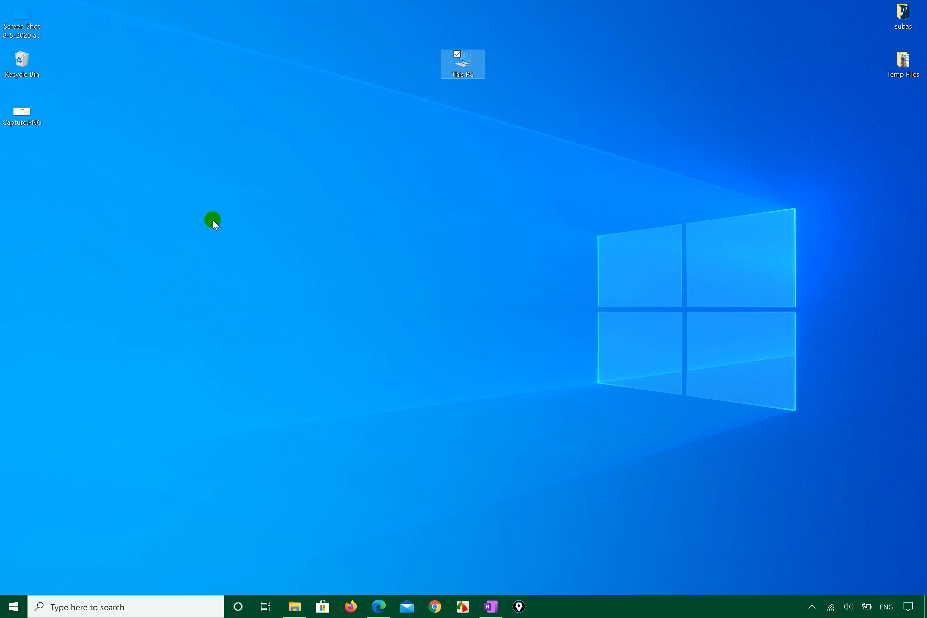
left_click_drag(320, 343, 271, 239)
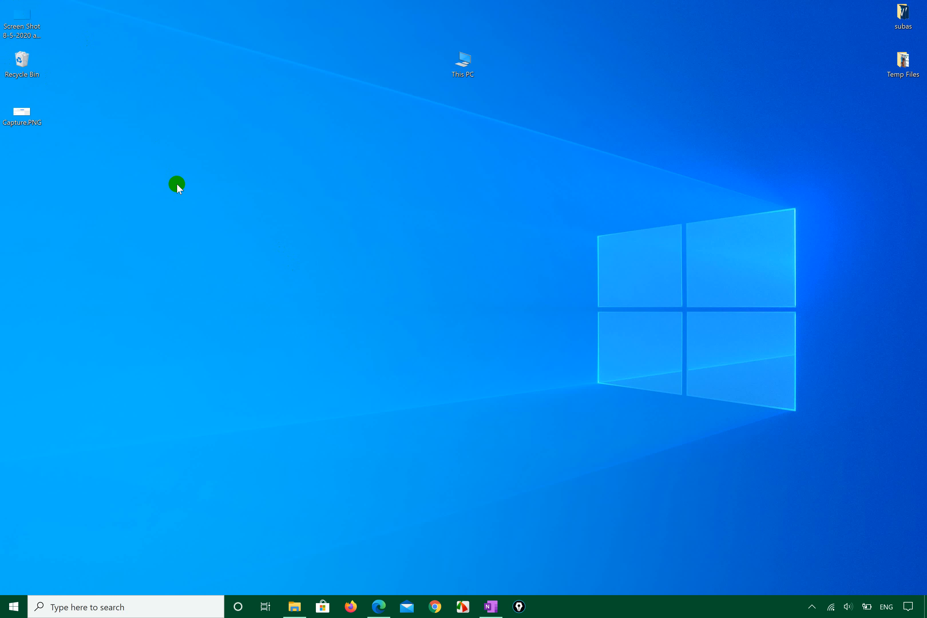
- Open the Themes page of the desktop personalization settings
right_click(135, 153)
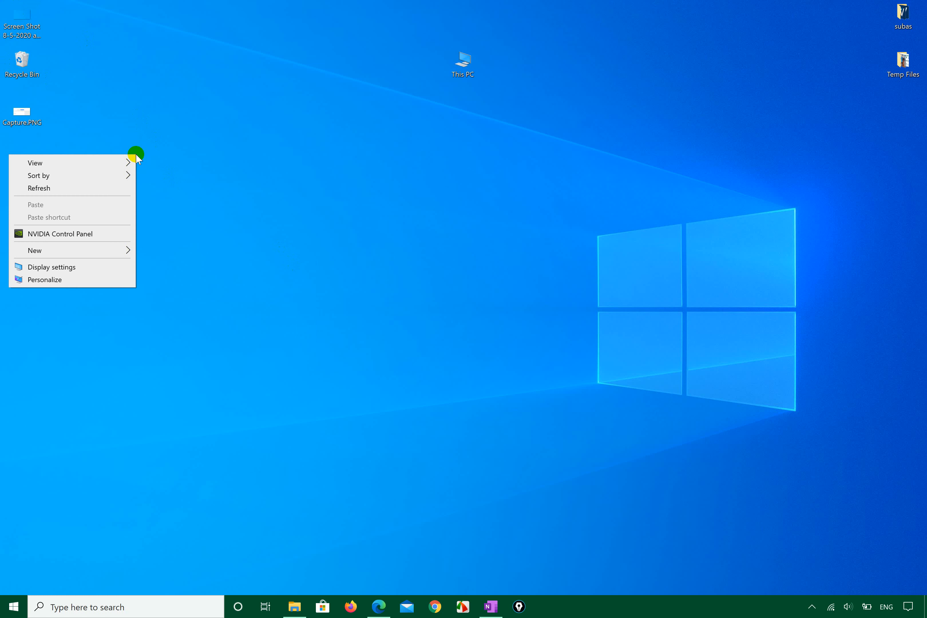
left_click(77, 277)
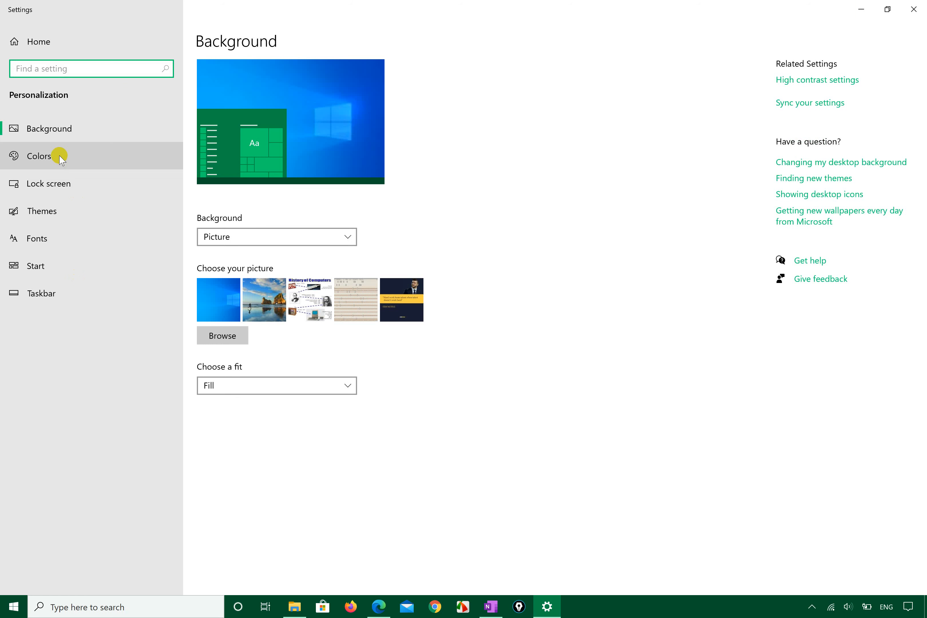
left_click(56, 212)
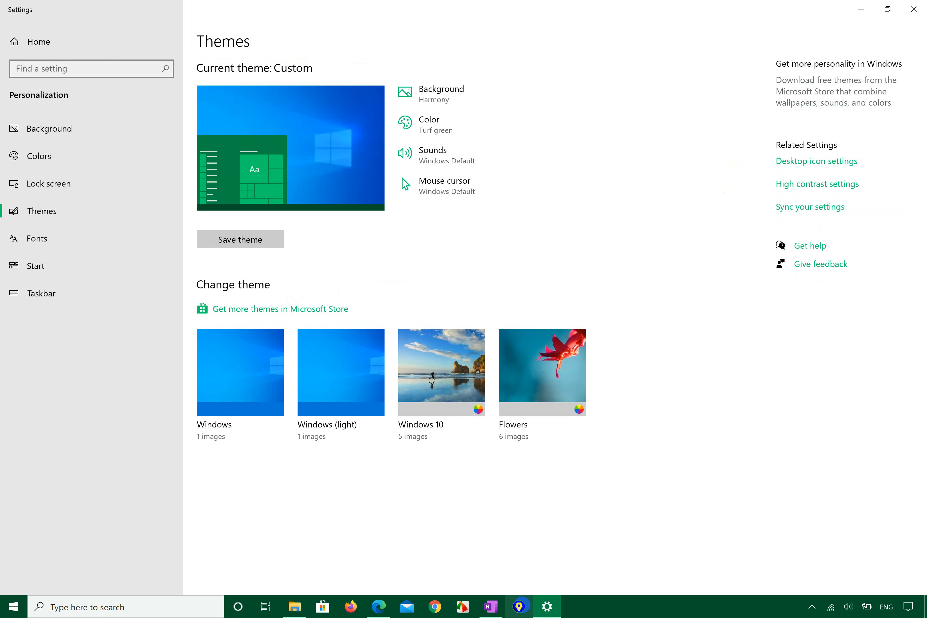
- Open the screen annotation tool, circle Related Settings with its Desktop icon settings link, and return to the normal pointer
left_click(519, 607)
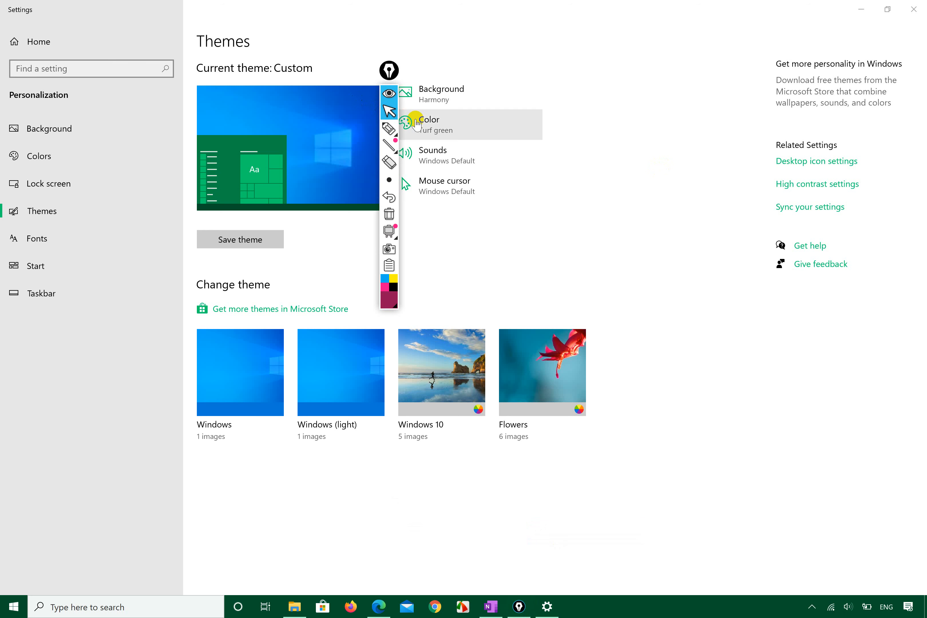
left_click(389, 128)
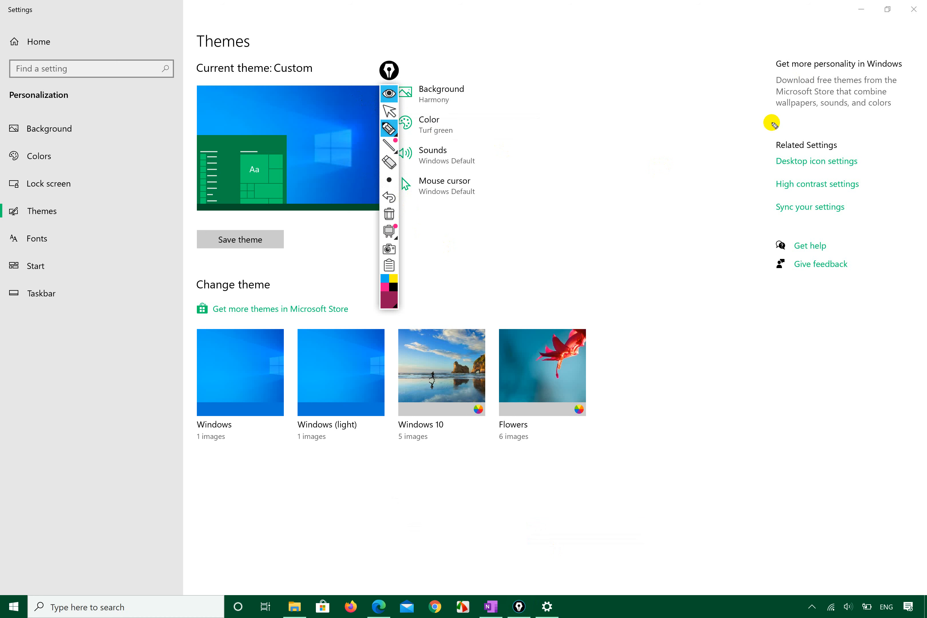
mouse_move(743, 152)
left_mouse_down()
mouse_move(776, 176)
mouse_move(867, 163)
mouse_move(748, 135)
mouse_move(745, 156)
left_mouse_up()
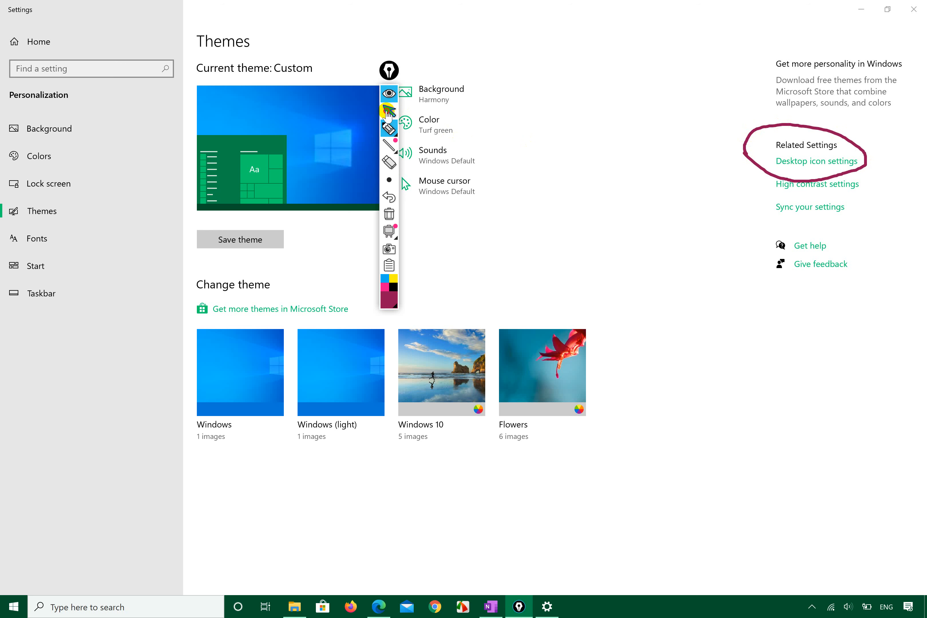
left_click(389, 111)
- Restore the Settings window to a smaller size and circle Related Settings with its Desktop icon settings link again in pen
left_click(887, 9)
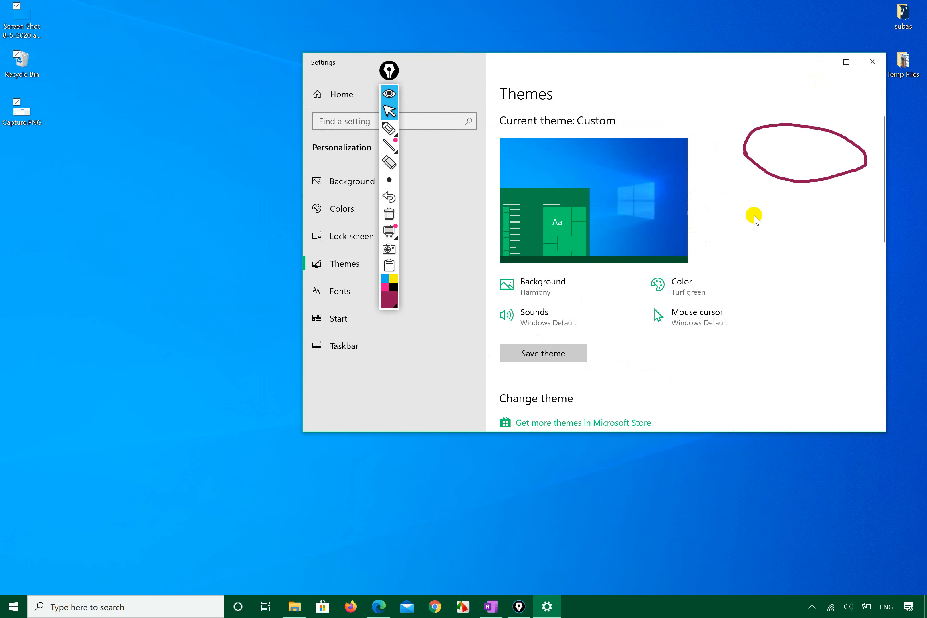
scroll(707, 270, "down", 1)
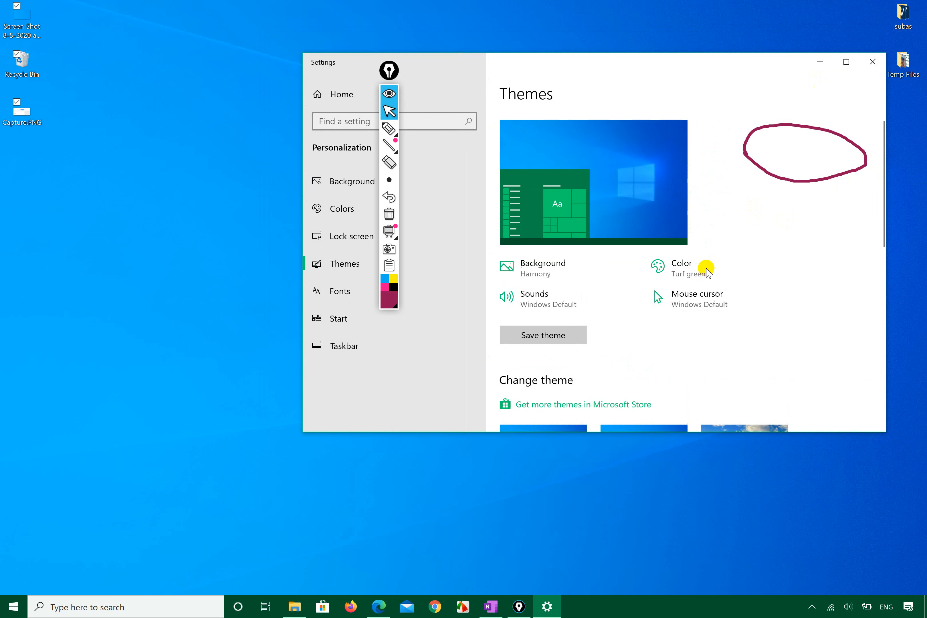
scroll(706, 270, "down", 10)
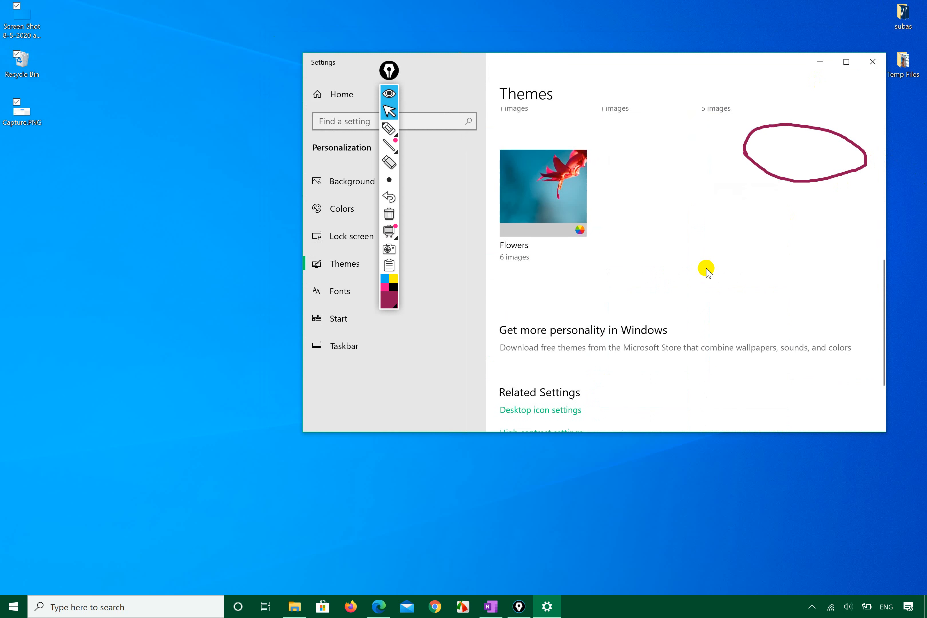
scroll(706, 269, "down", 3)
scroll(707, 270, "up", 13)
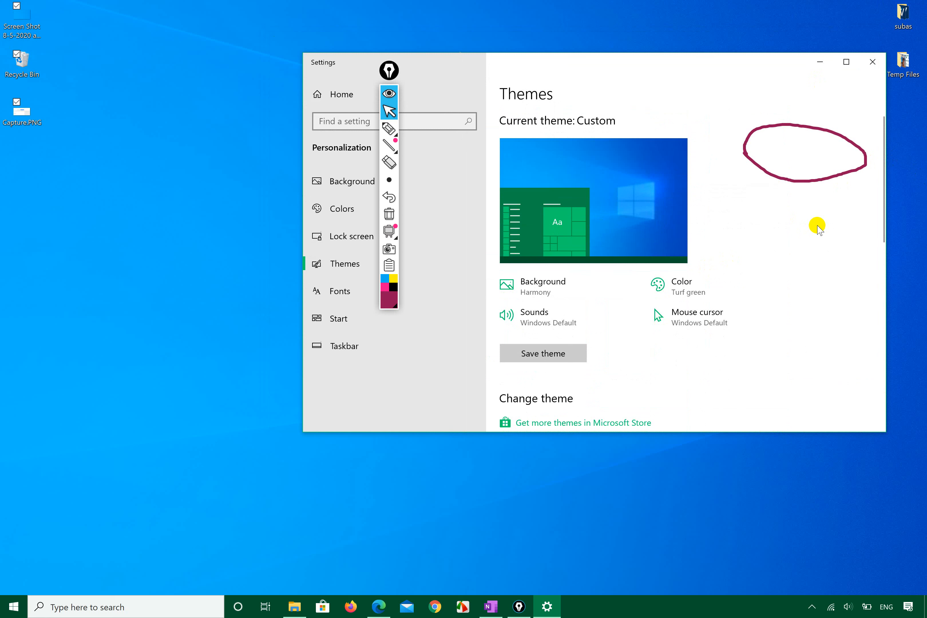
left_click(882, 137)
left_click_drag(883, 139, 878, 392)
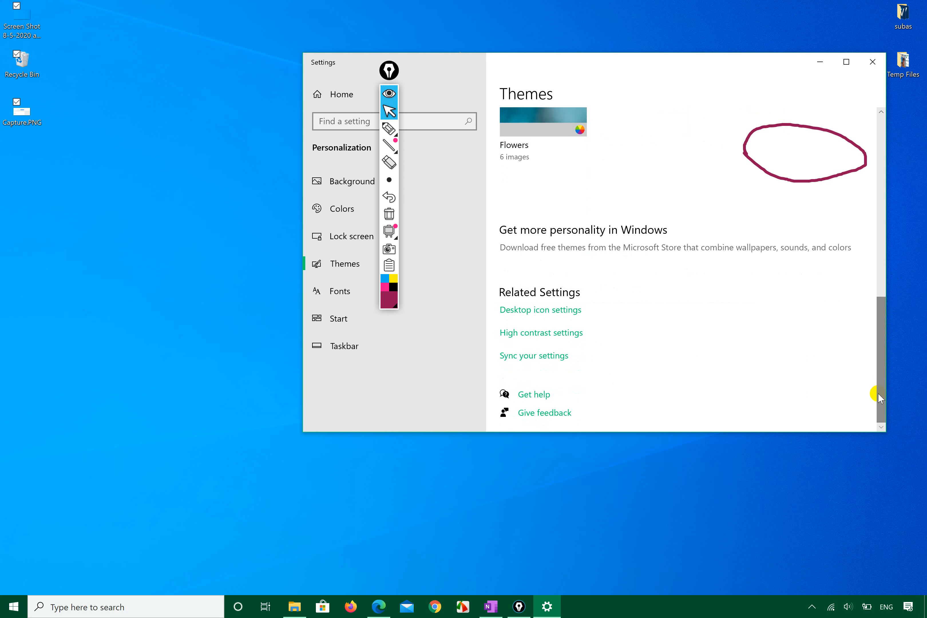
left_click(389, 128)
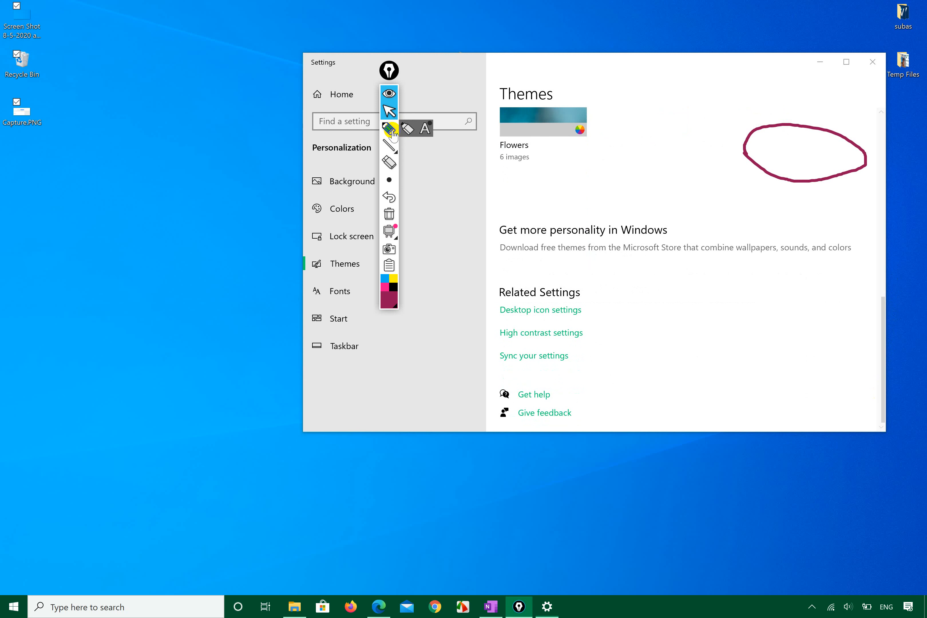
mouse_move(496, 310)
left_mouse_down()
mouse_move(548, 327)
mouse_move(571, 275)
mouse_move(492, 316)
left_mouse_up()
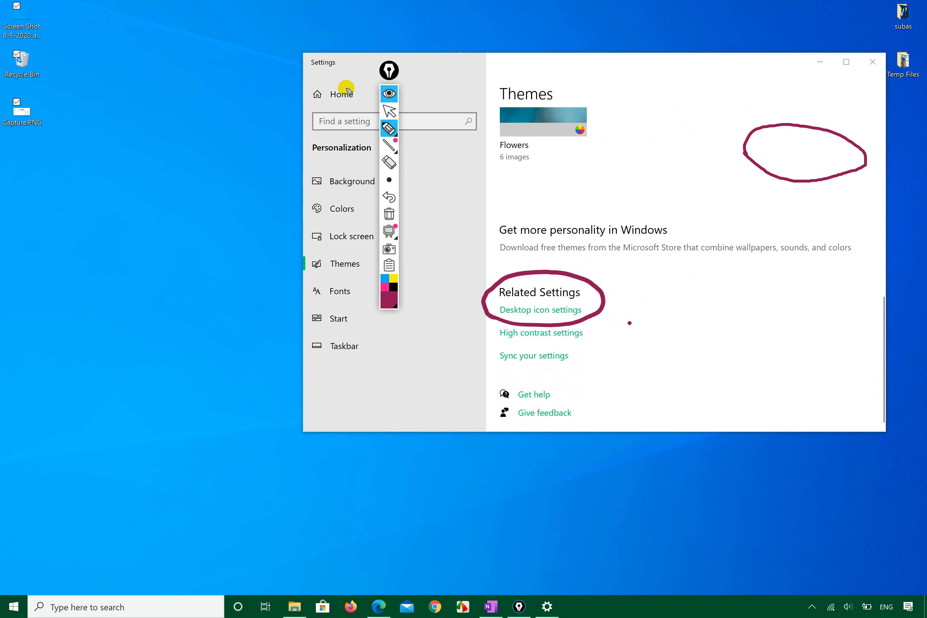
left_click(387, 113)
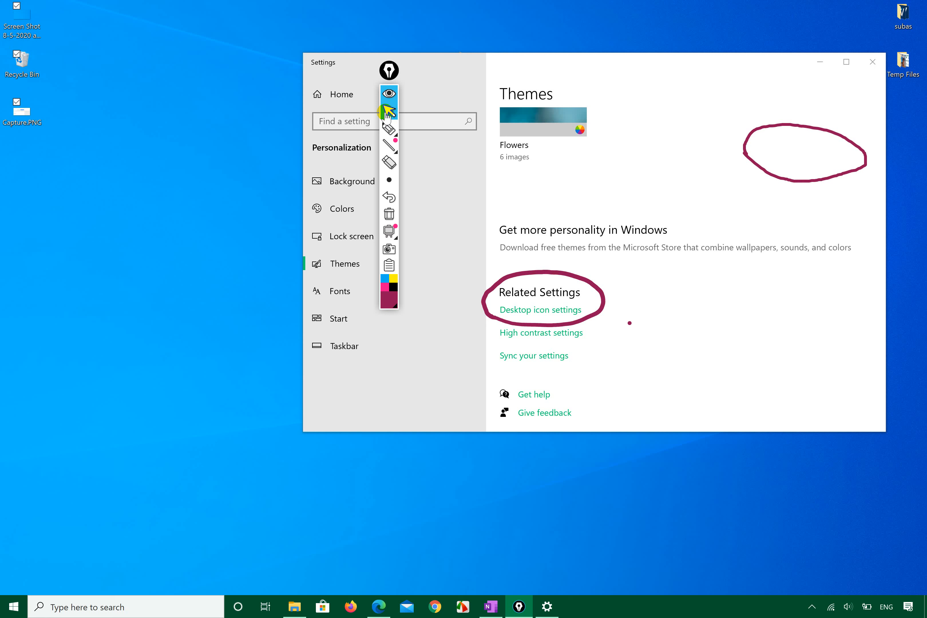
- Hide the Computer and Recycle Bin icons in the desktop icon settings and apply each change
left_click(535, 315)
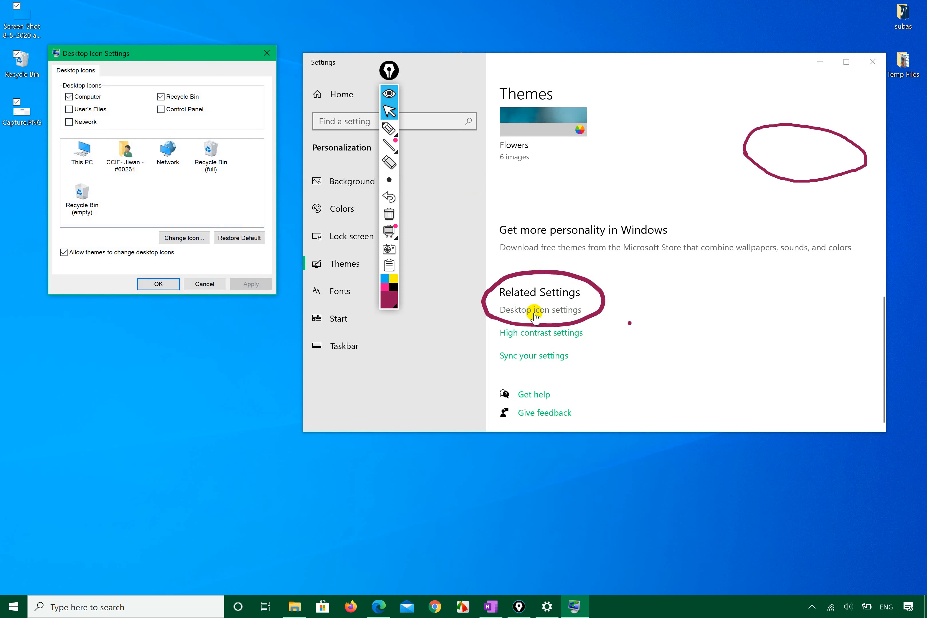
left_click_drag(173, 59, 243, 184)
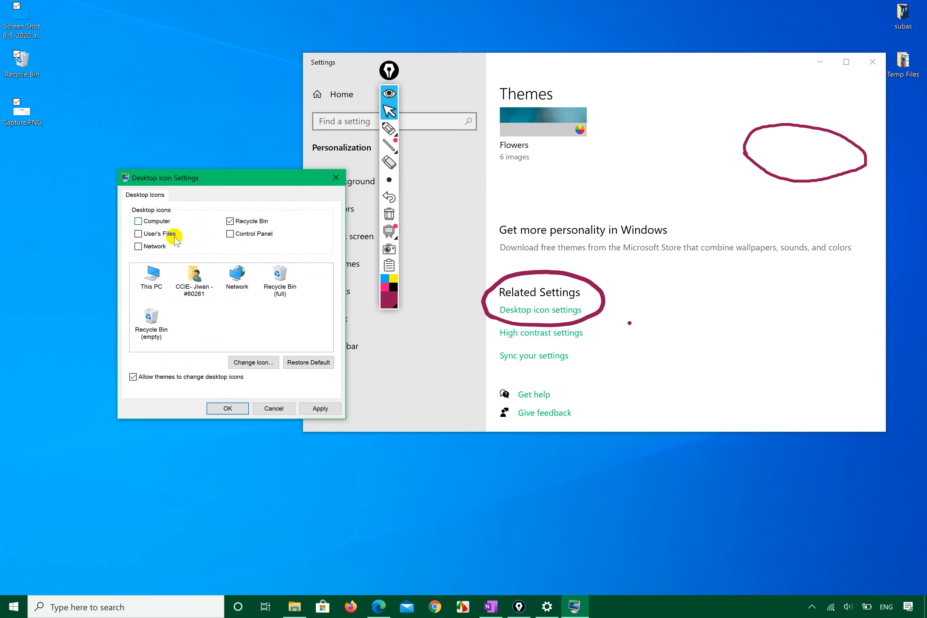
left_click(320, 408)
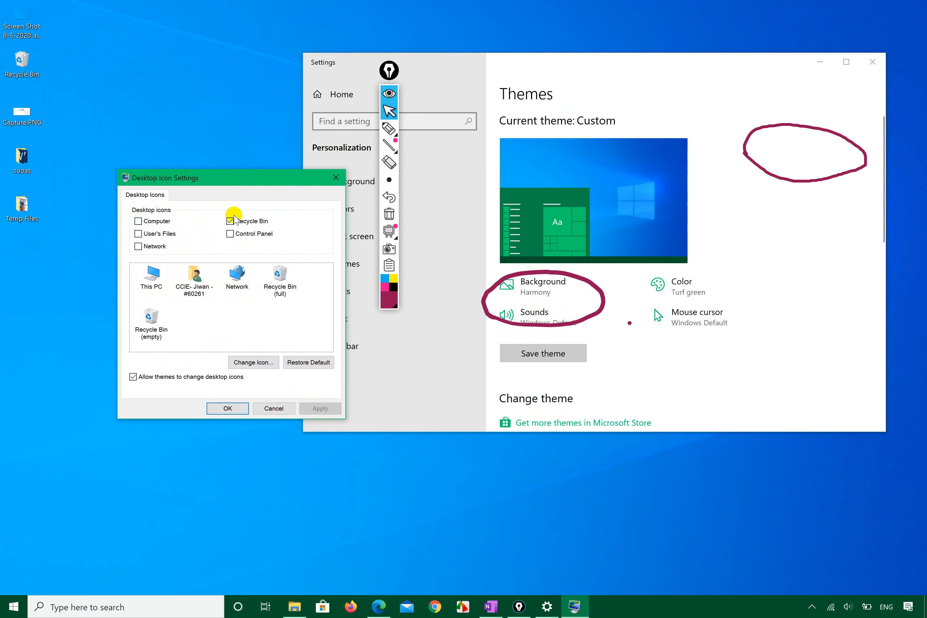
left_click(229, 222)
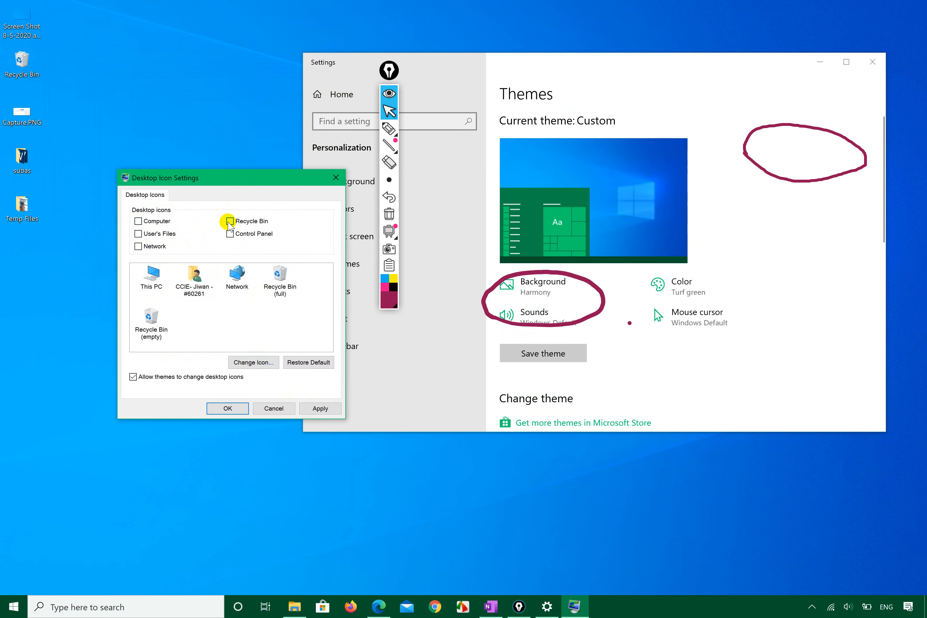
left_click(316, 409)
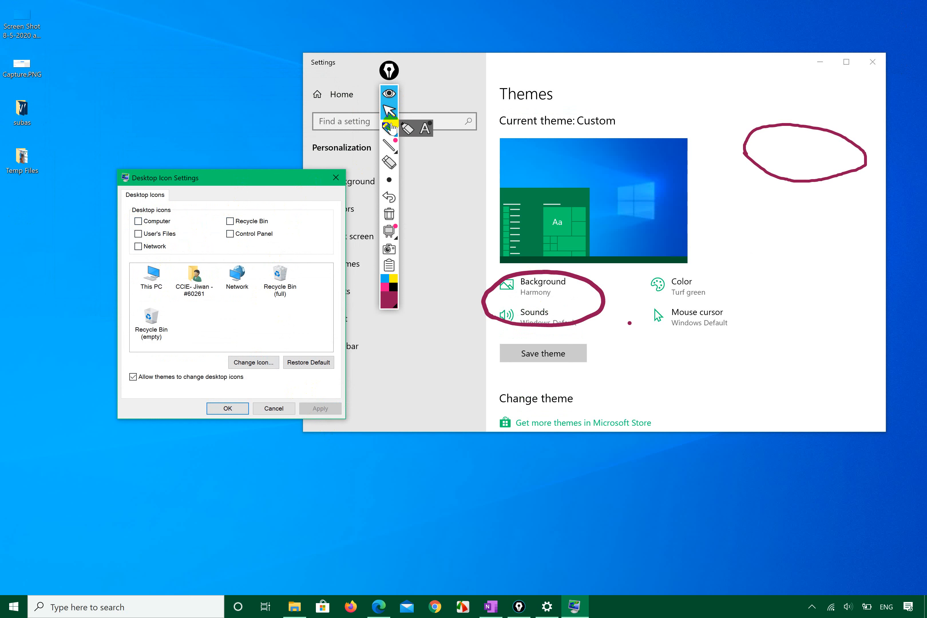
- Enable the Recycle Bin desktop icon, circle its option in pen, and apply the change
left_click(389, 128)
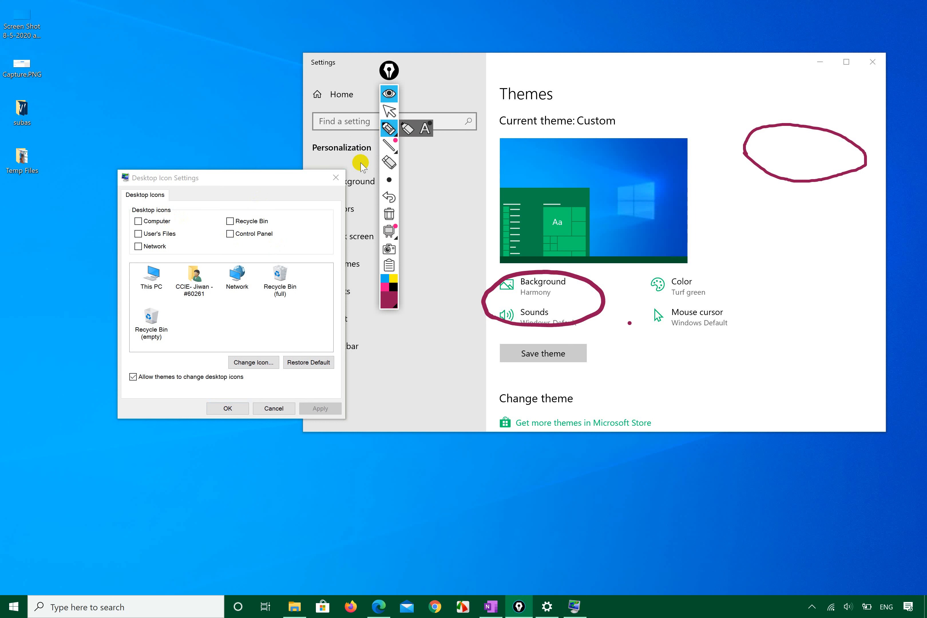
left_click(389, 111)
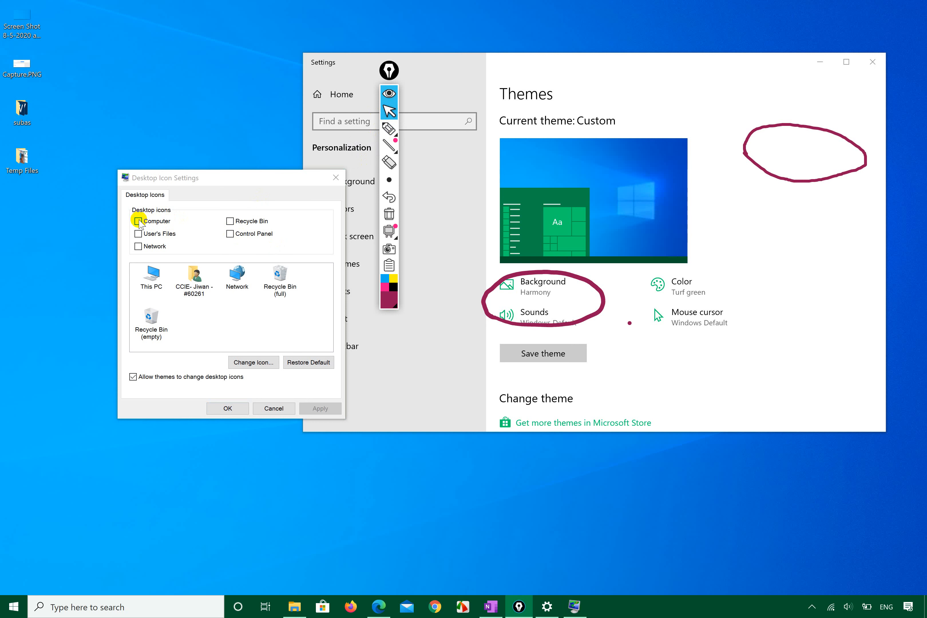
left_click(231, 221)
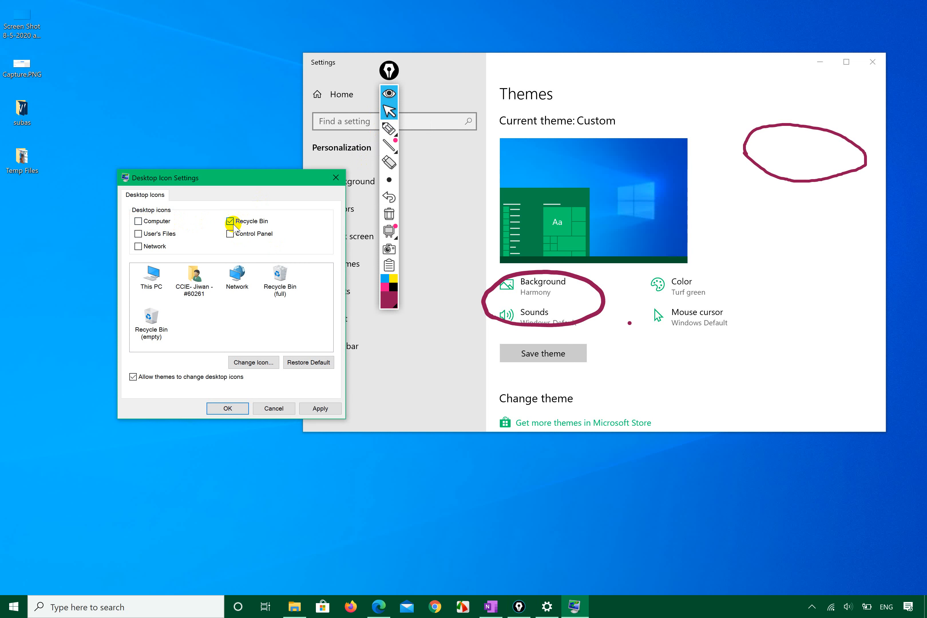
left_click(388, 128)
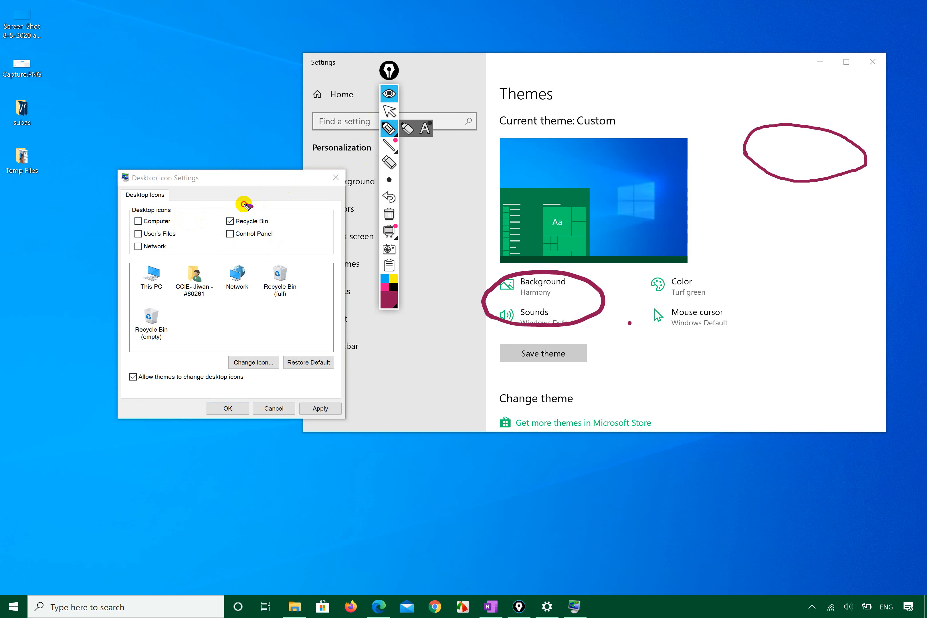
mouse_move(253, 206)
left_mouse_down()
mouse_move(214, 224)
mouse_move(249, 230)
mouse_move(254, 206)
left_mouse_up()
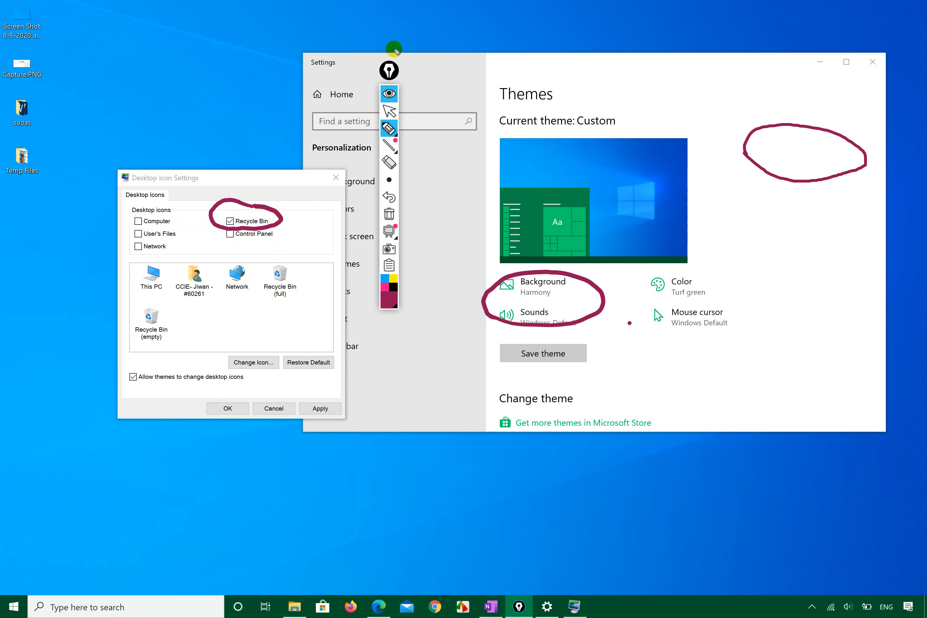
left_click(383, 113)
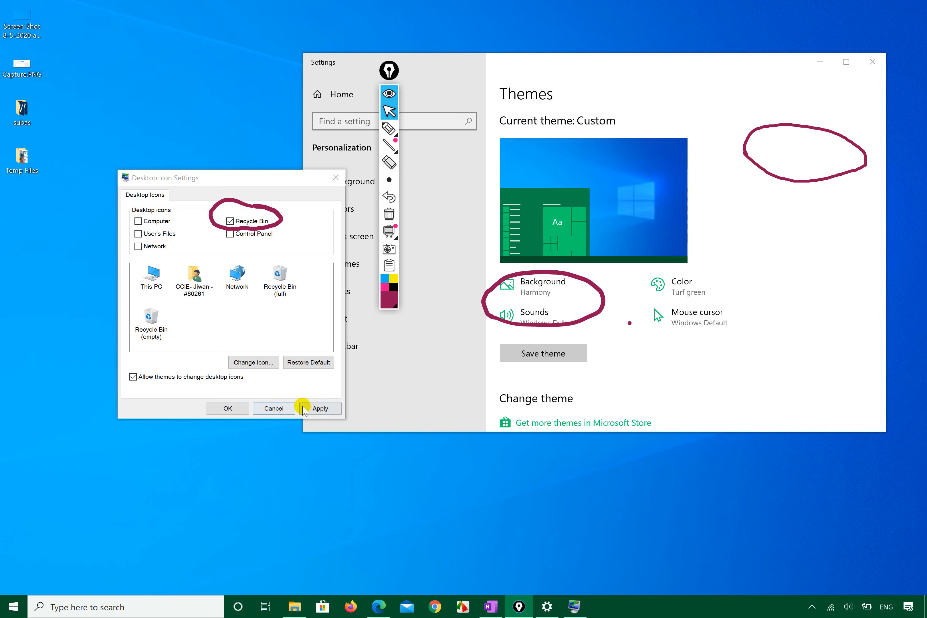
left_click(319, 408)
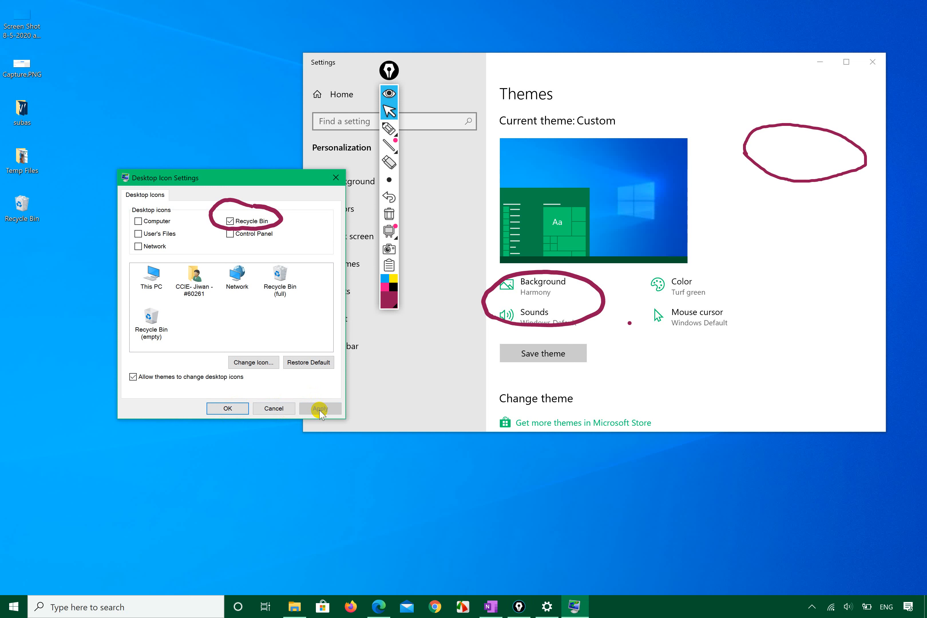
- Circle the Recycle Bin icon on the desktop in pen and return to the normal pointer
left_click(389, 129)
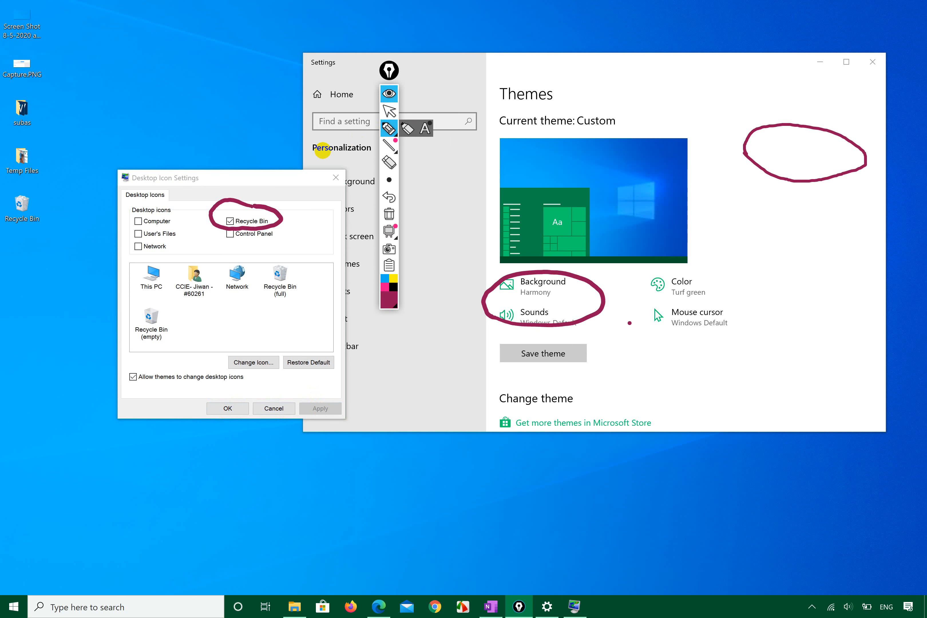
mouse_move(30, 252)
left_mouse_down()
mouse_move(57, 192)
mouse_move(4, 246)
left_mouse_up()
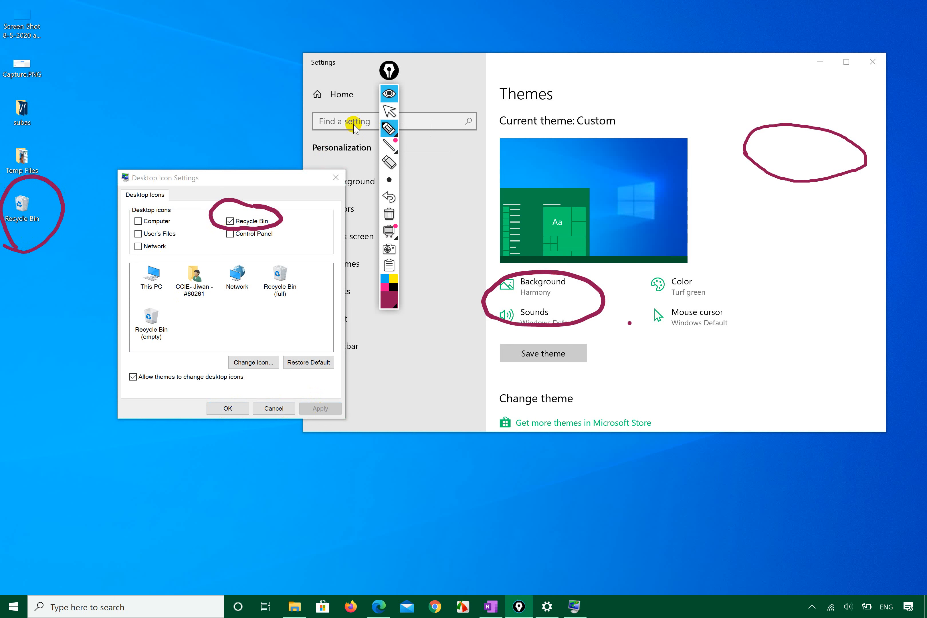
left_click(390, 112)
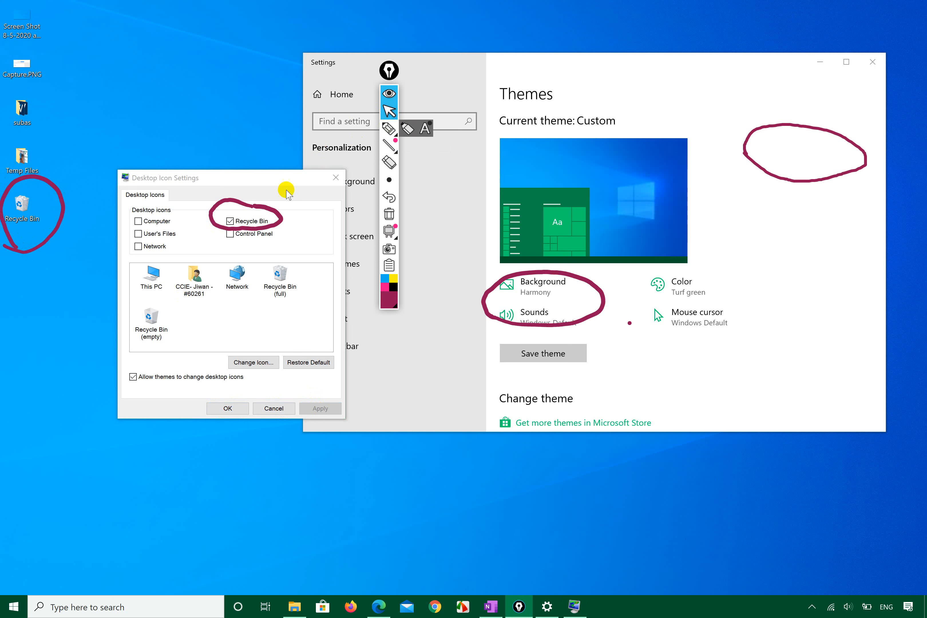
- Enable the Computer desktop icon, apply the change, and confirm the desktop icon settings
left_click(139, 221)
left_click(320, 408)
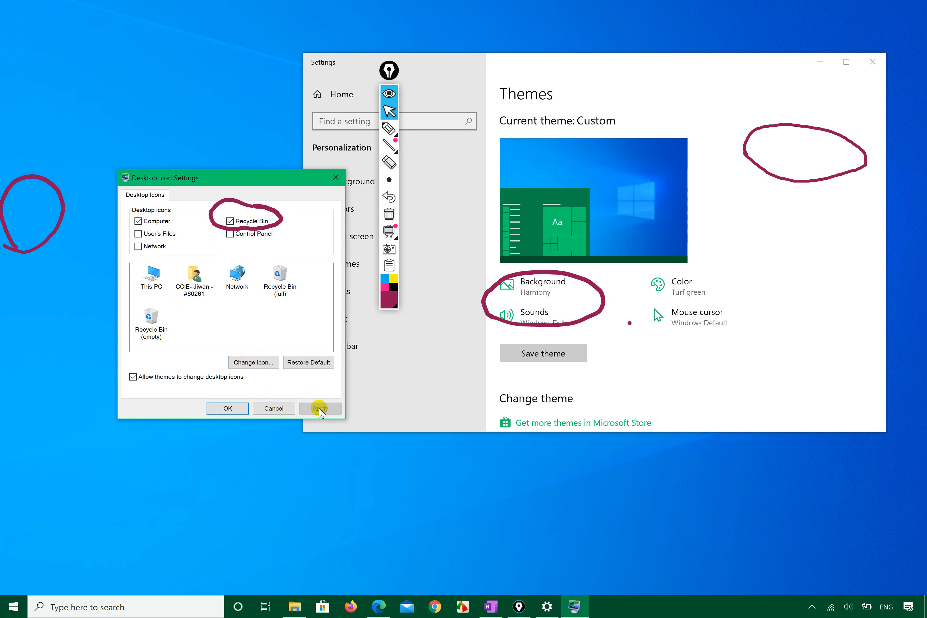
left_click(227, 409)
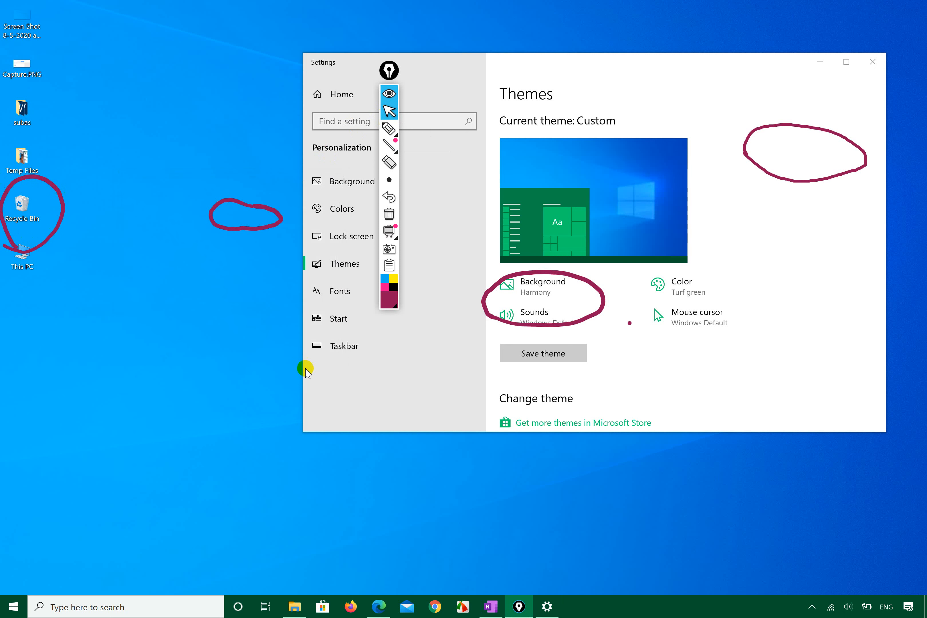
- Erase the pen circles around the desktop Recycle Bin icon and its former dialog option, then return to the normal pointer
left_click(50, 238)
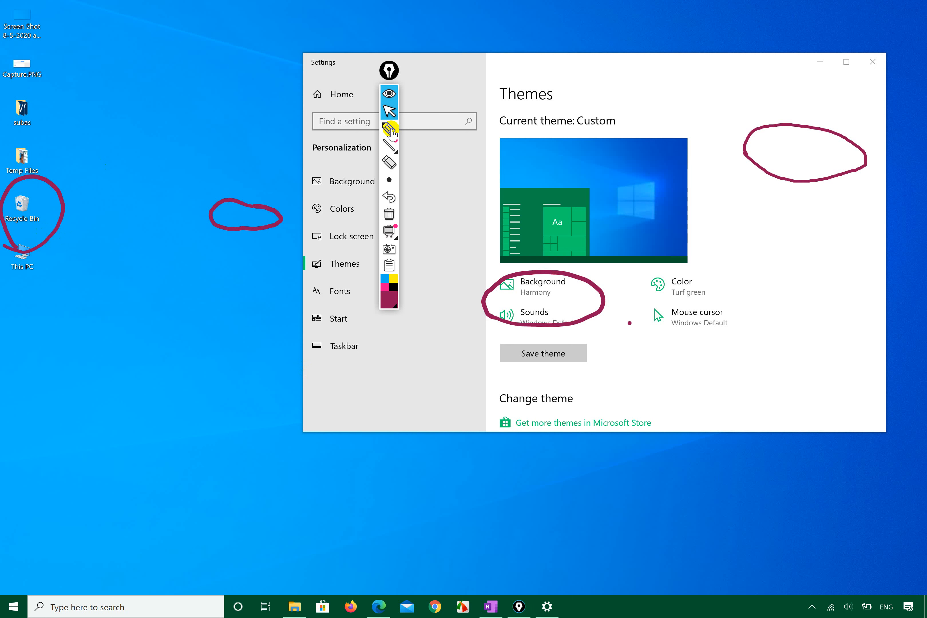
left_click(390, 129)
mouse_move(104, 221)
left_mouse_down()
mouse_move(31, 253)
mouse_move(45, 223)
mouse_move(15, 279)
mouse_move(216, 200)
mouse_move(240, 232)
left_mouse_up()
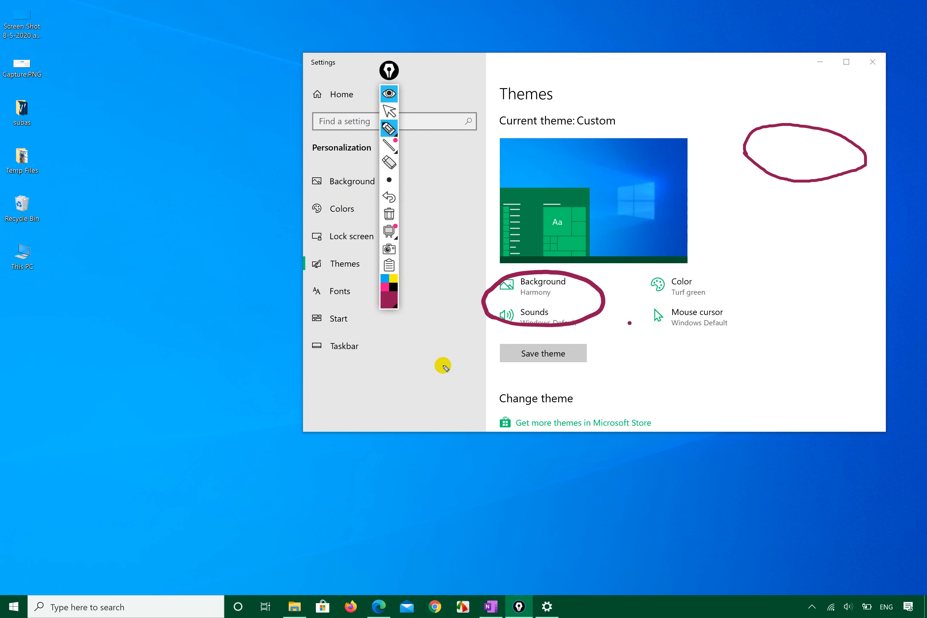
left_click(389, 110)
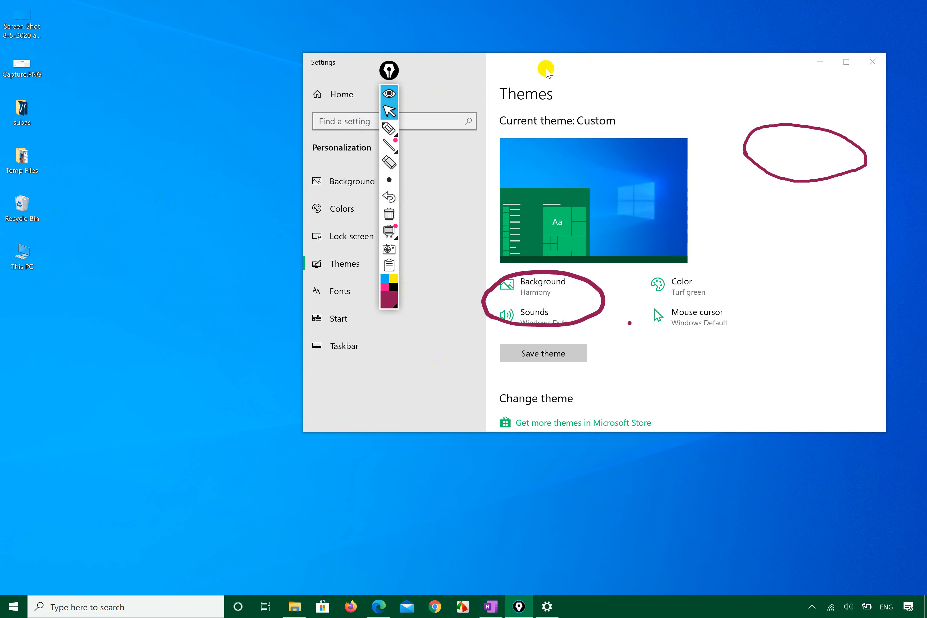
- Reposition the Settings window, show the Related Settings section of the Themes page, and close the window
left_click_drag(545, 70, 517, 36)
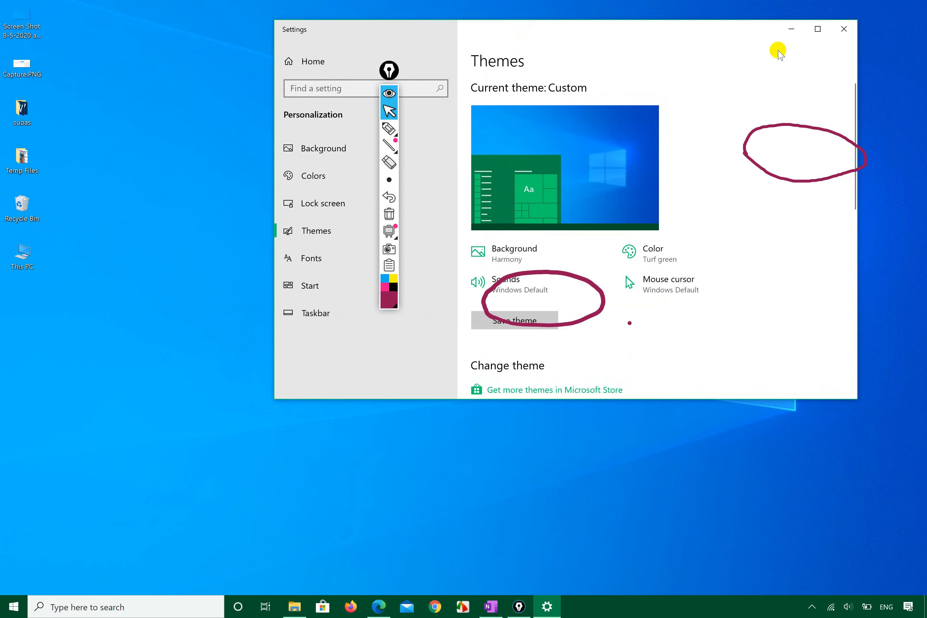
scroll(545, 315, "down", 4)
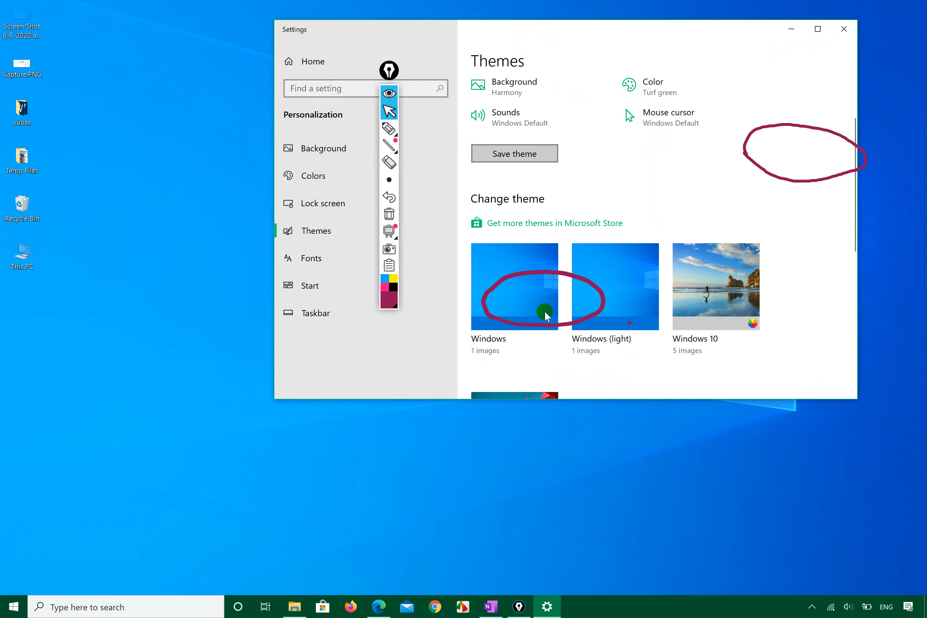
scroll(544, 310, "down", 8)
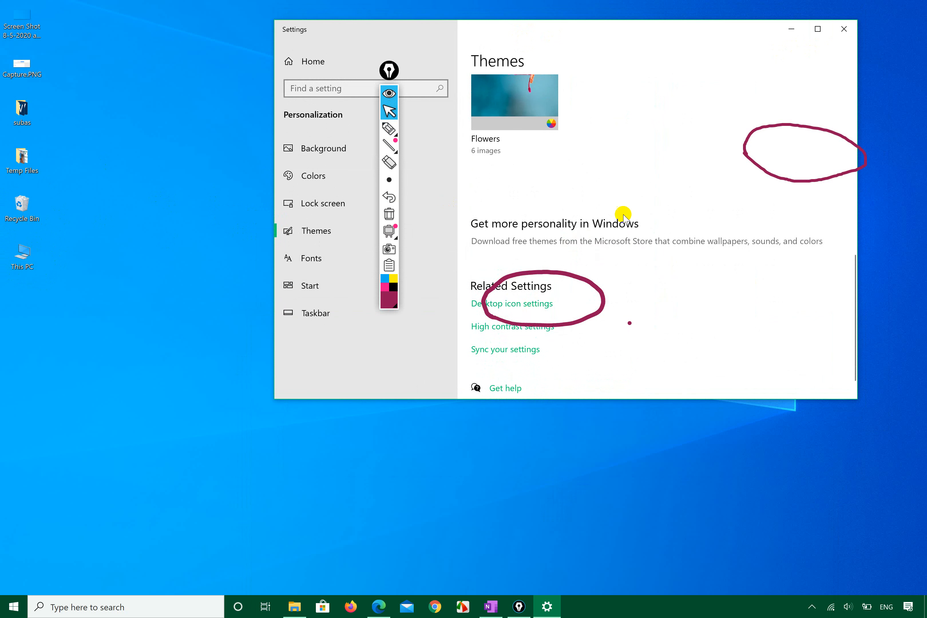
left_click(845, 29)
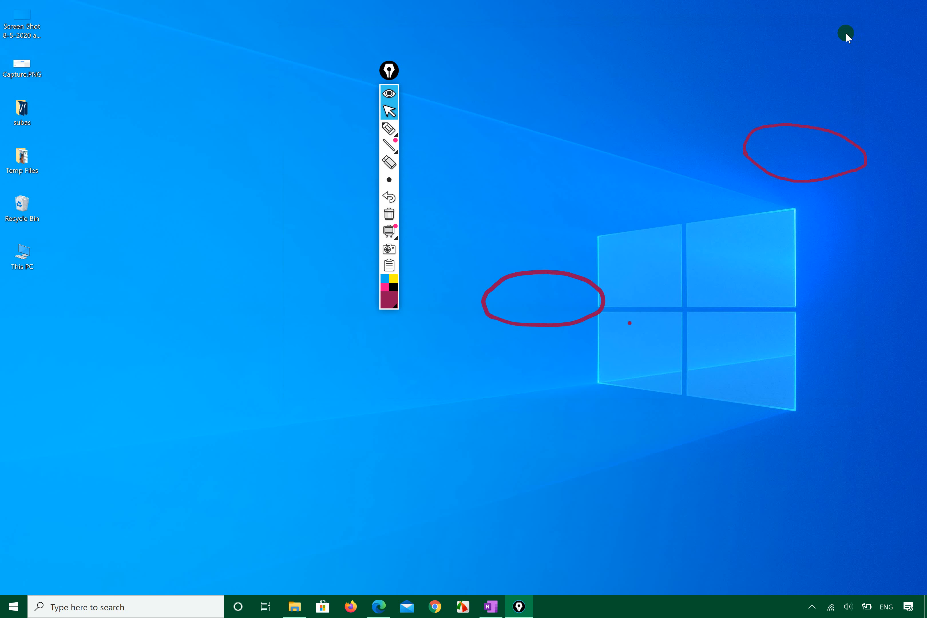
- Reopen the desktop personalization settings and open Desktop icon settings from the Themes page
right_click(175, 171)
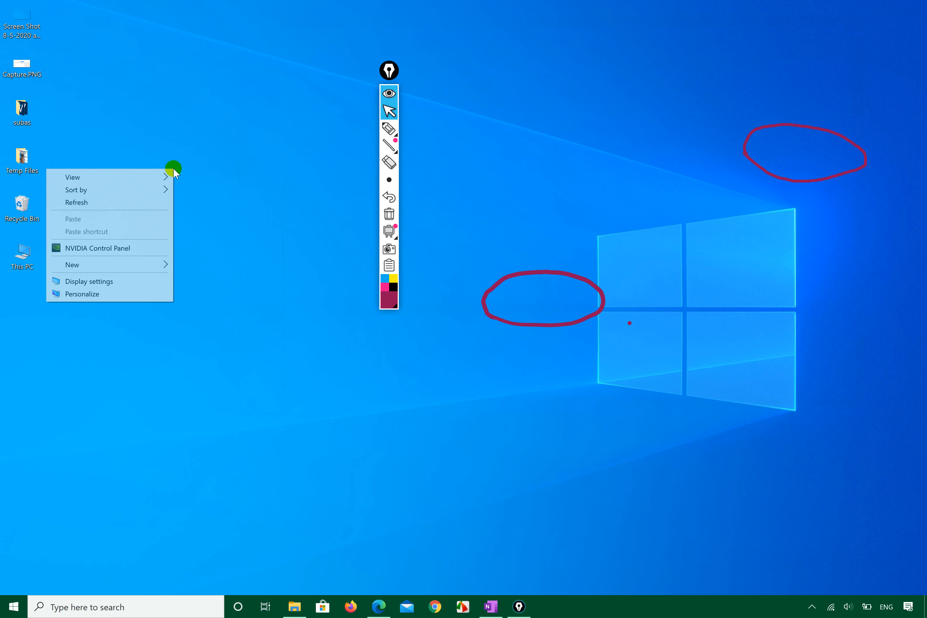
left_click(100, 294)
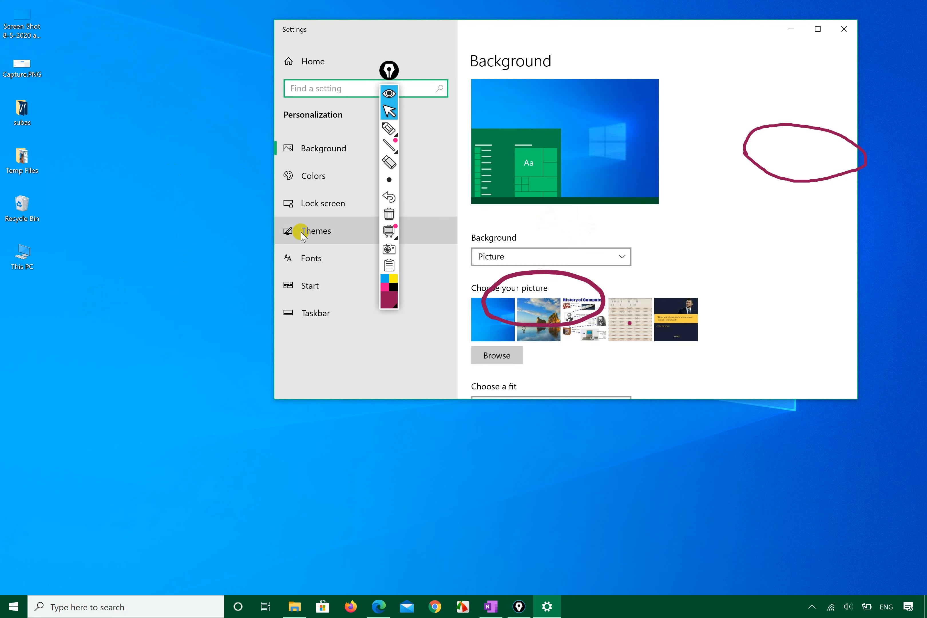
left_click(302, 233)
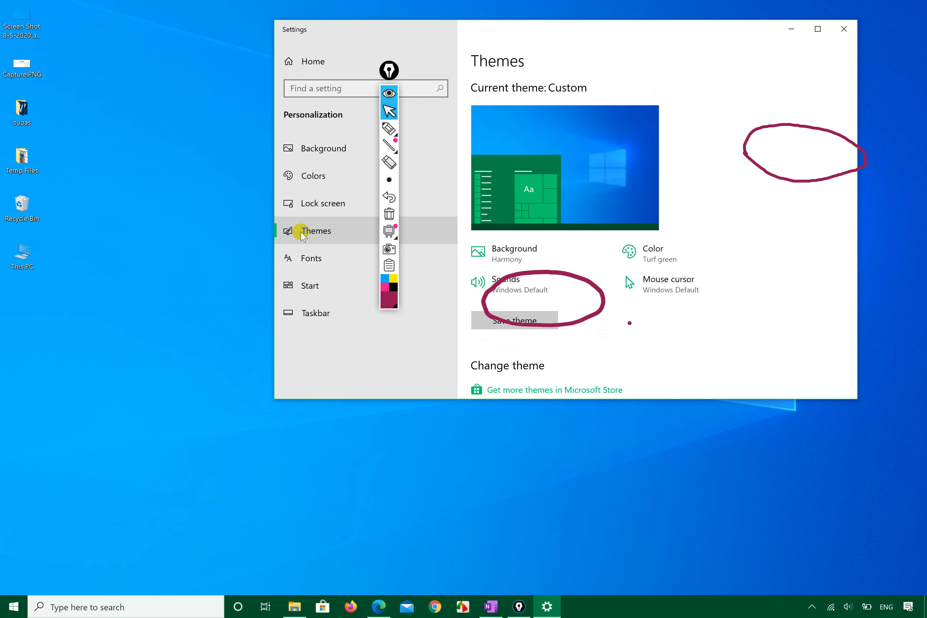
scroll(772, 205, "down", 10)
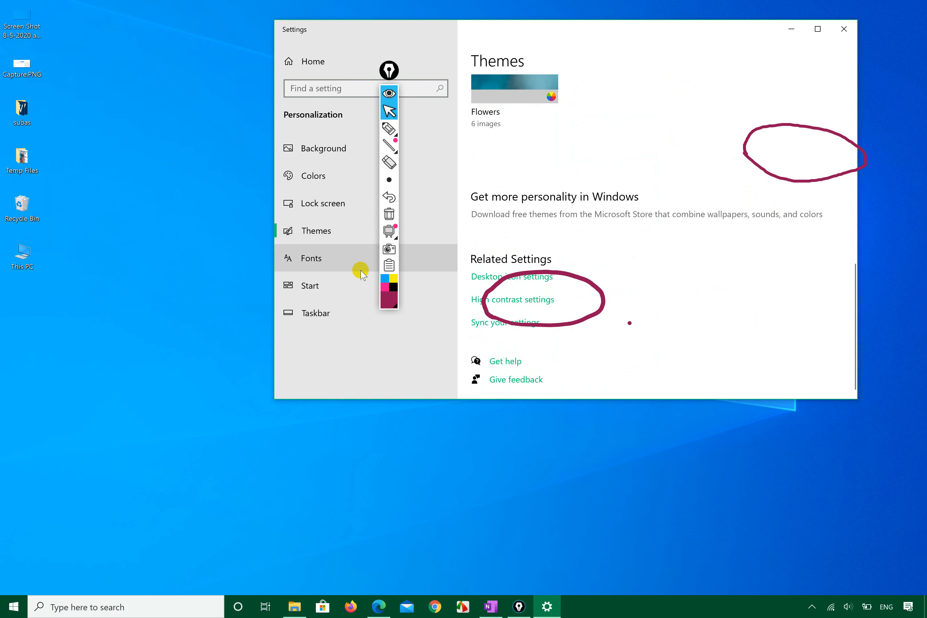
left_click(486, 276)
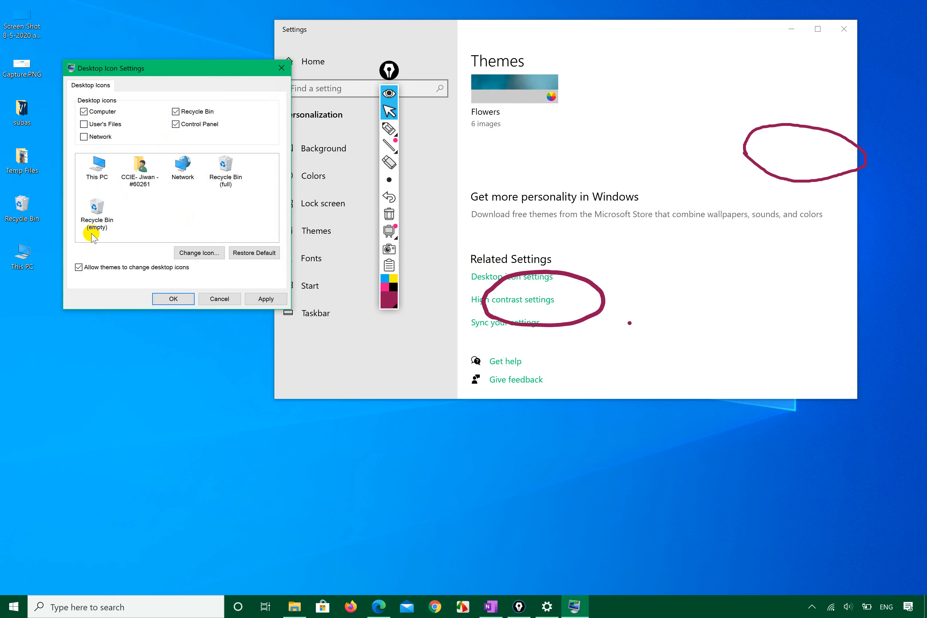
- Circle the empty desktop spot below This PC in pen and return to the normal pointer
left_click(392, 132)
left_click(136, 372)
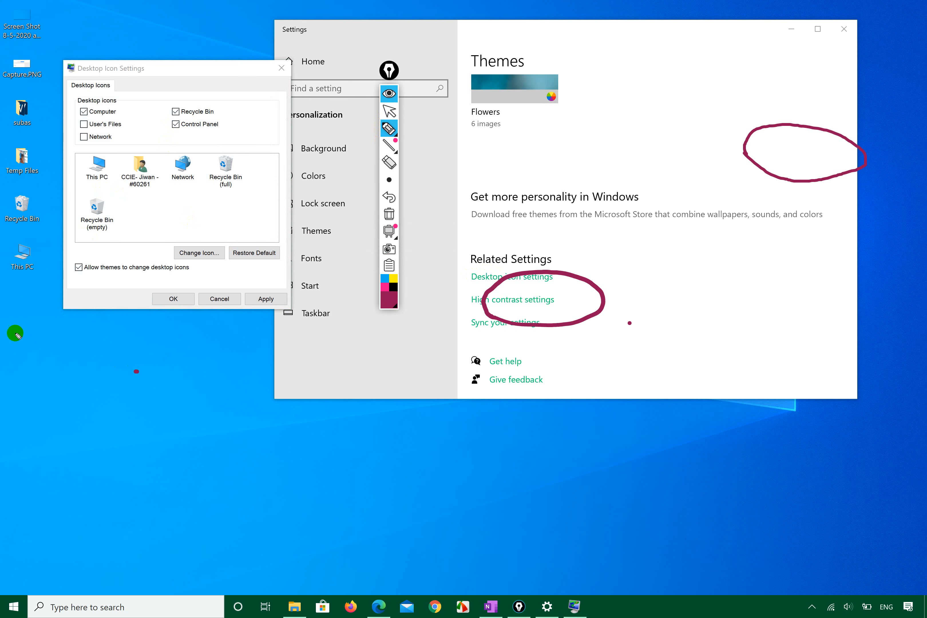
mouse_move(16, 304)
left_mouse_down()
mouse_move(48, 317)
mouse_move(24, 265)
mouse_move(3, 294)
left_mouse_up()
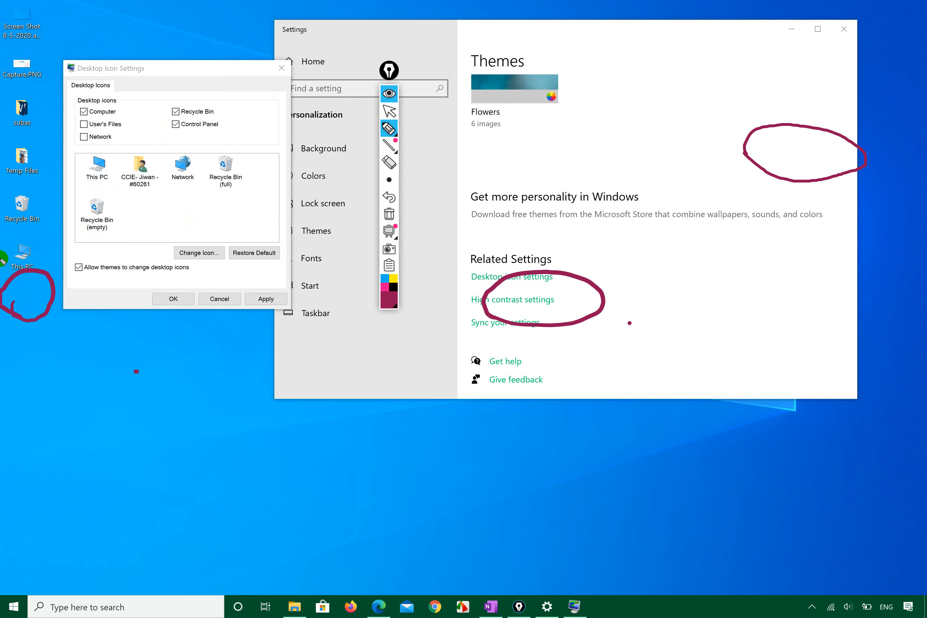
left_click(388, 111)
- Toggle the Control Panel desktop icon, show it together with the Network icon, confirm the changes, and close Settings
left_click(264, 300)
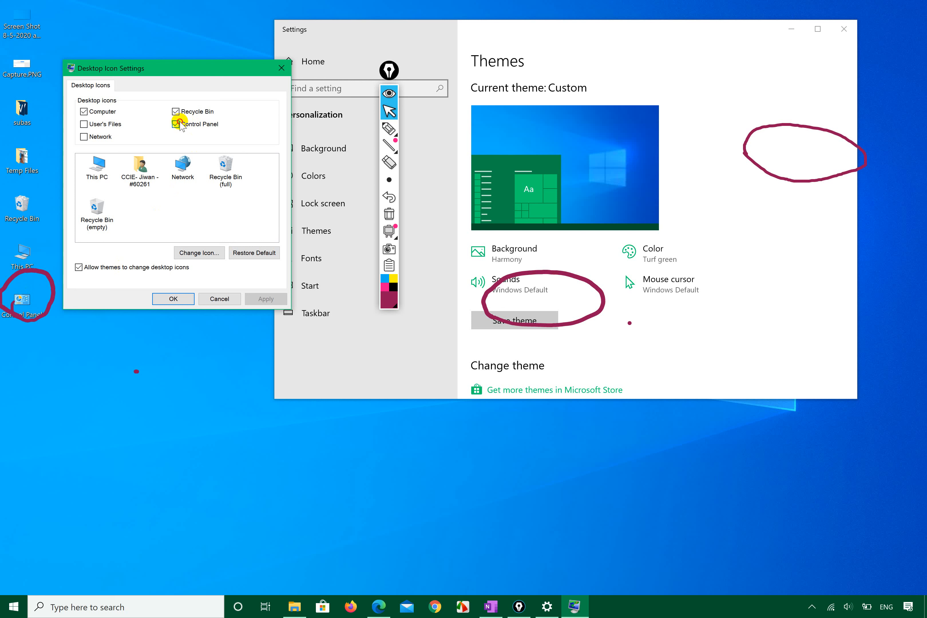
left_click(265, 301)
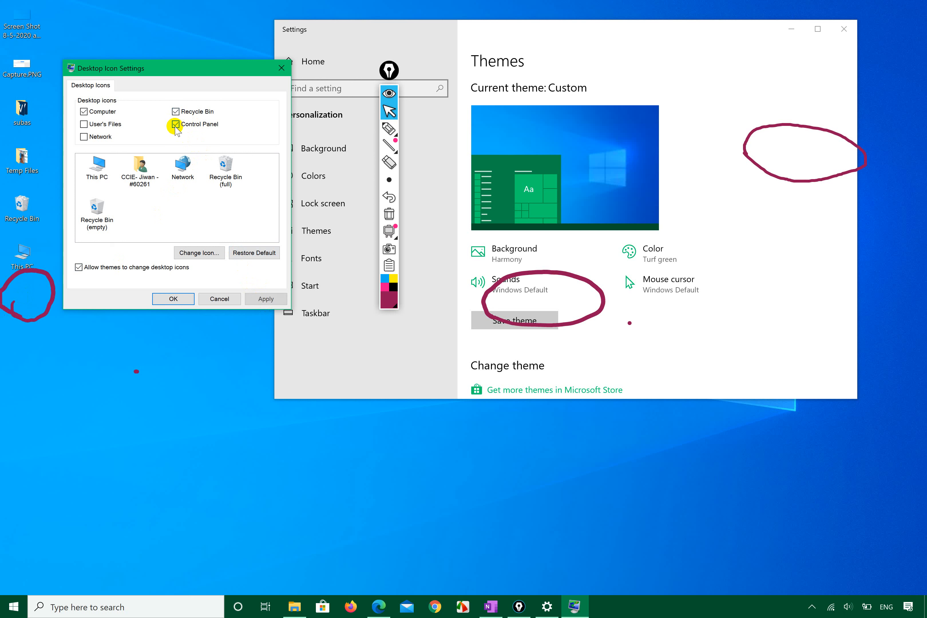
left_click(263, 299)
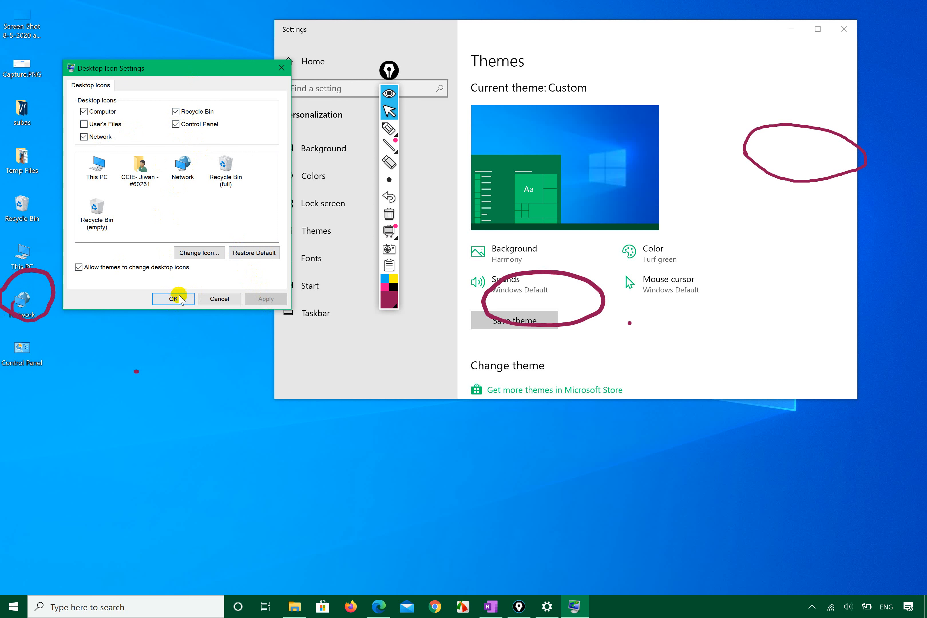
left_click(179, 296)
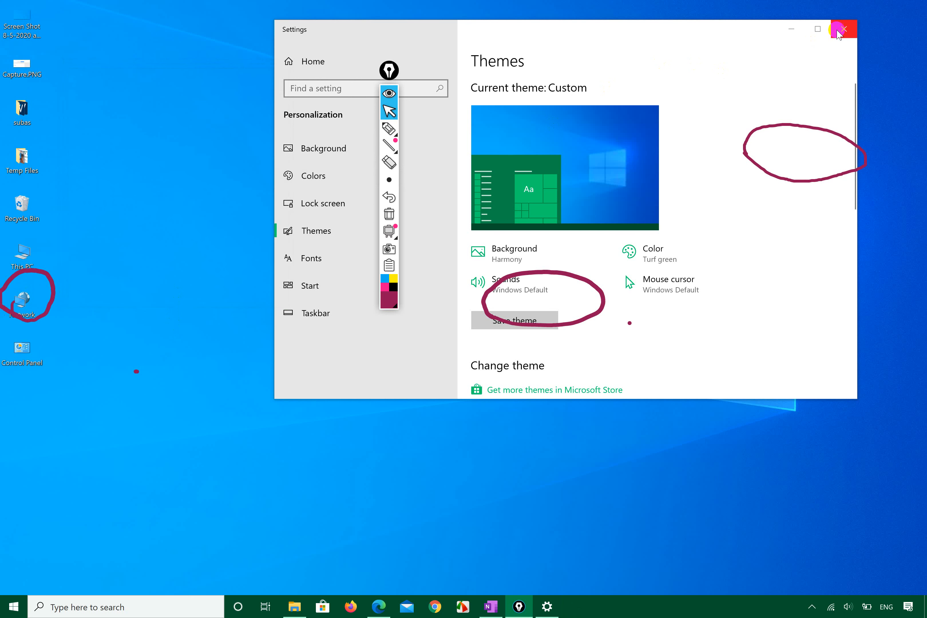
left_click(838, 32)
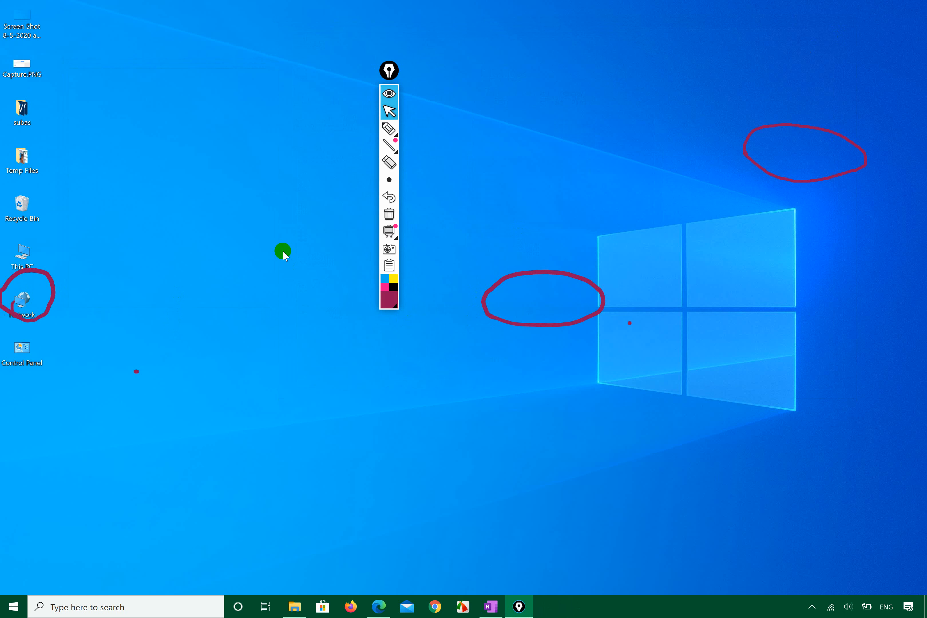
right_click(282, 250)
left_click(241, 458)
left_click_drag(30, 317, 521, 334)
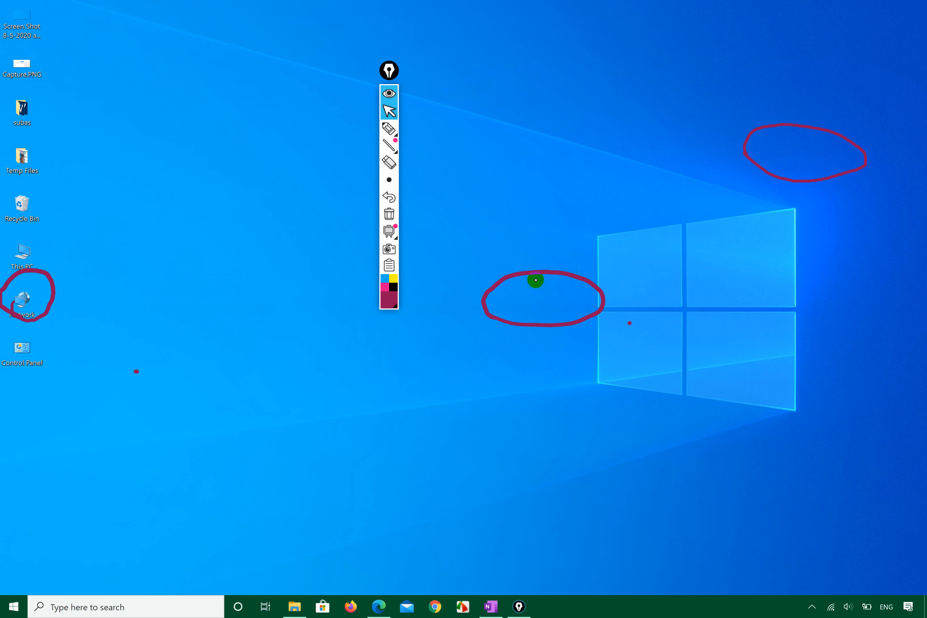
- Erase the leftover pen circles and clear all remaining annotations from the desktop
left_click(389, 129)
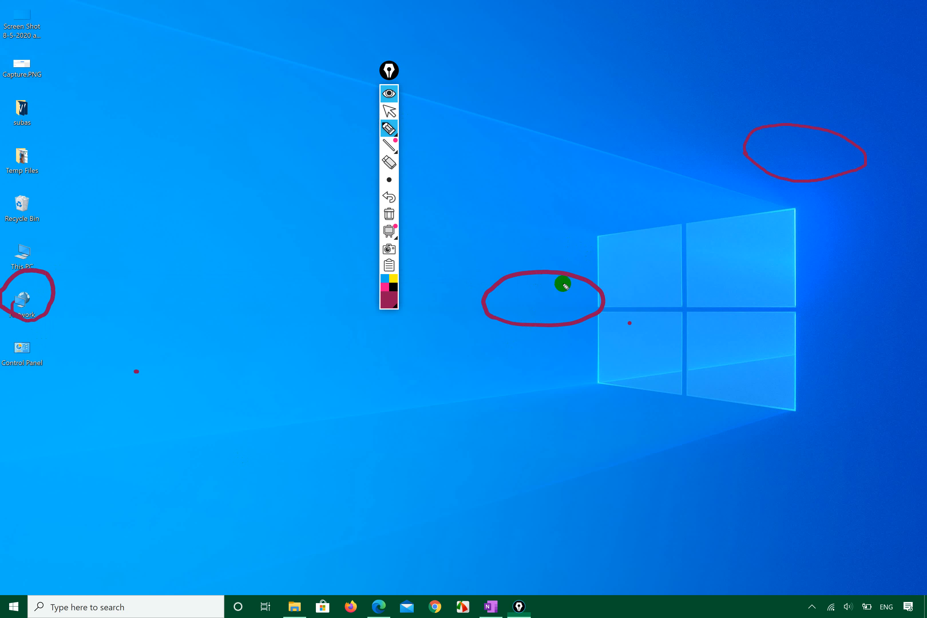
left_click_drag(559, 284, 709, 187)
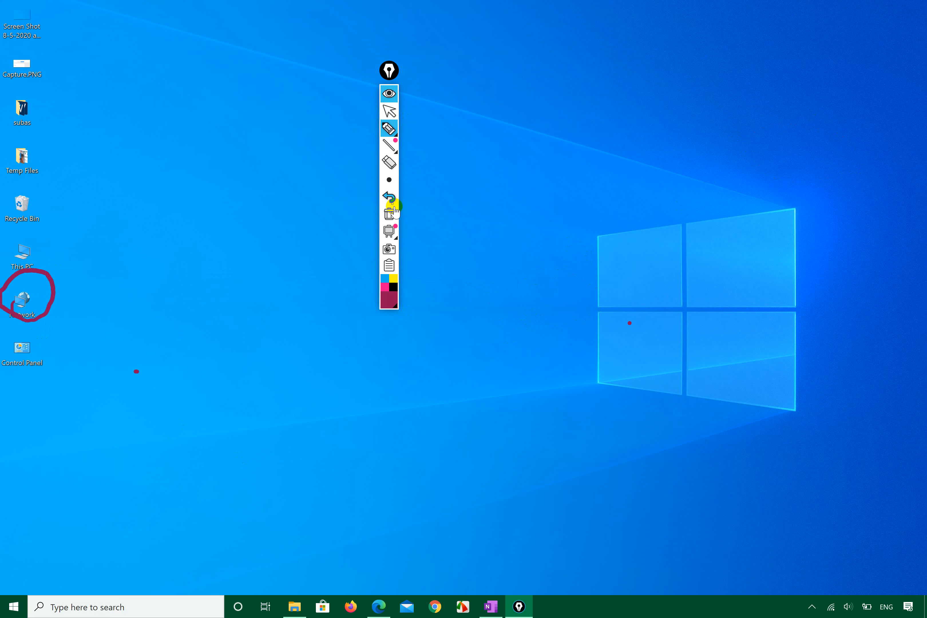
left_click(389, 197)
left_click(389, 214)
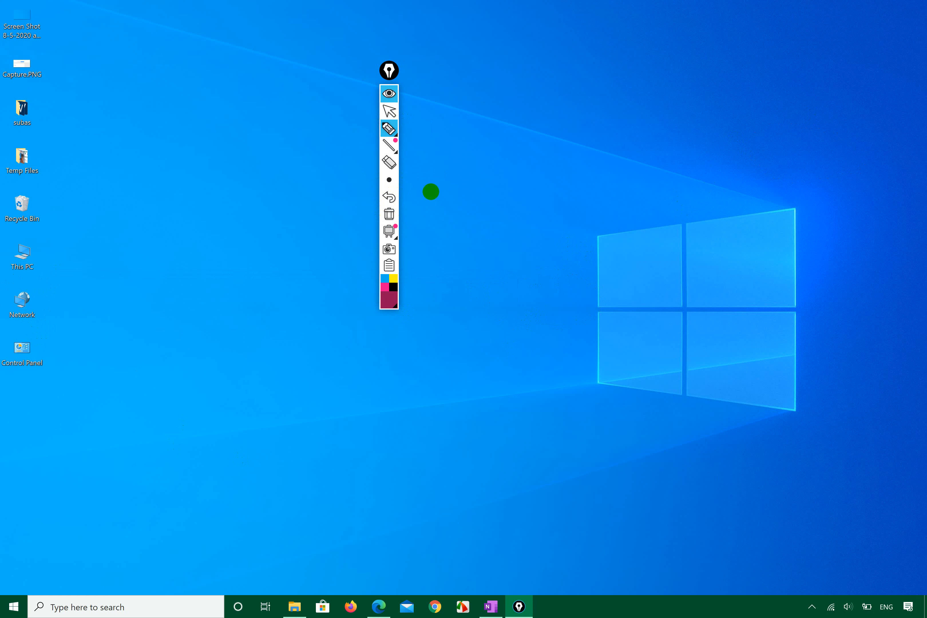
- Return to the normal pointer and open Windows Settings from the expanded Start menu
left_click(388, 111)
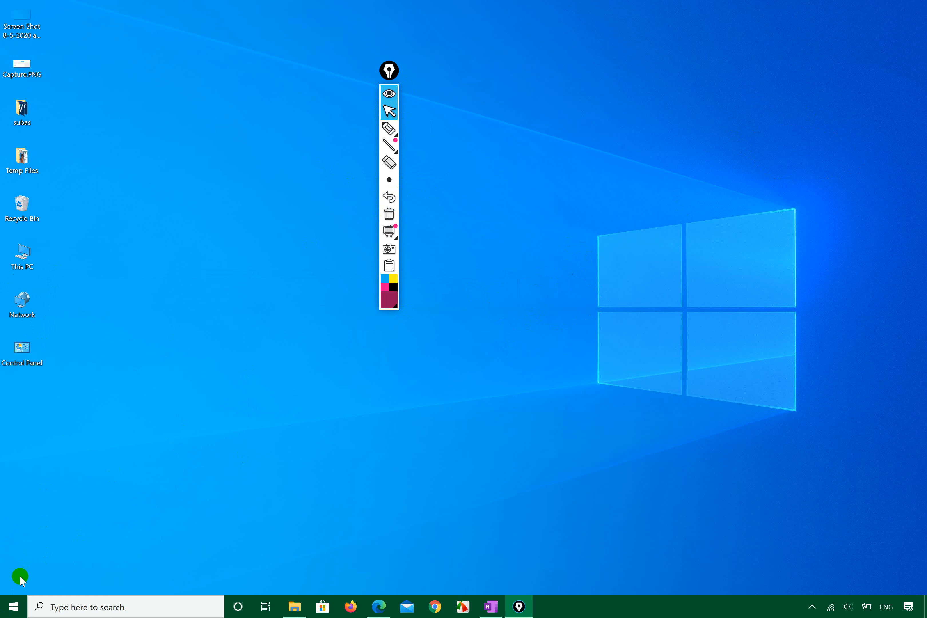
left_click(14, 605)
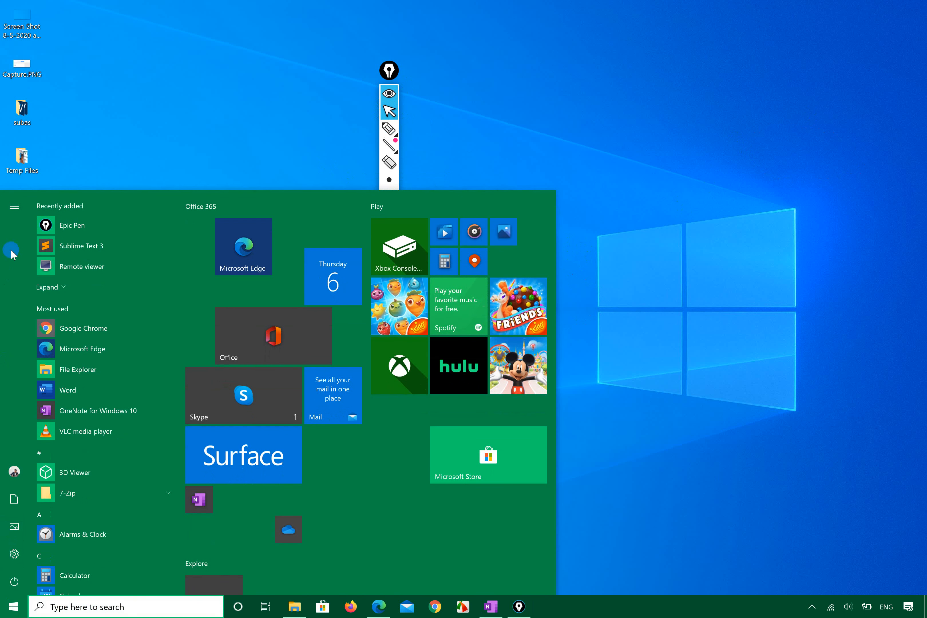
left_click(16, 206)
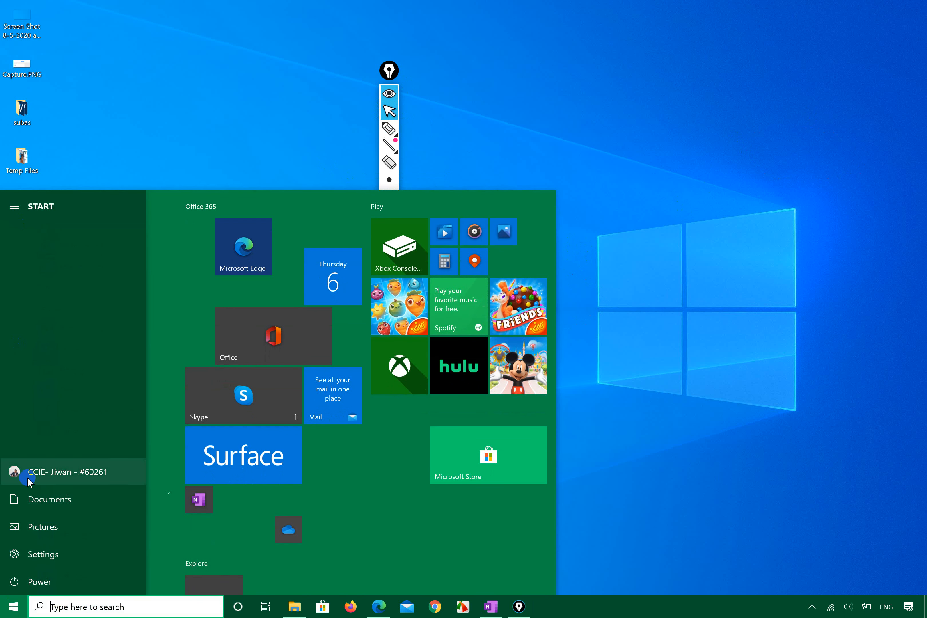
left_click(31, 555)
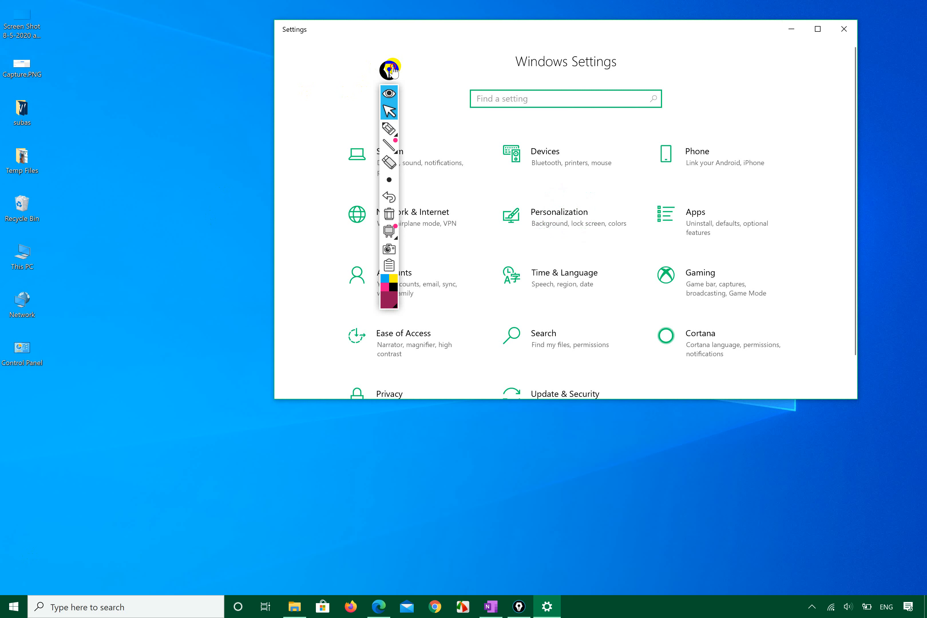
- Maximize the Settings window and move the pen toolbar clear of the settings categories
left_click_drag(393, 71, 216, 113)
left_click(816, 29)
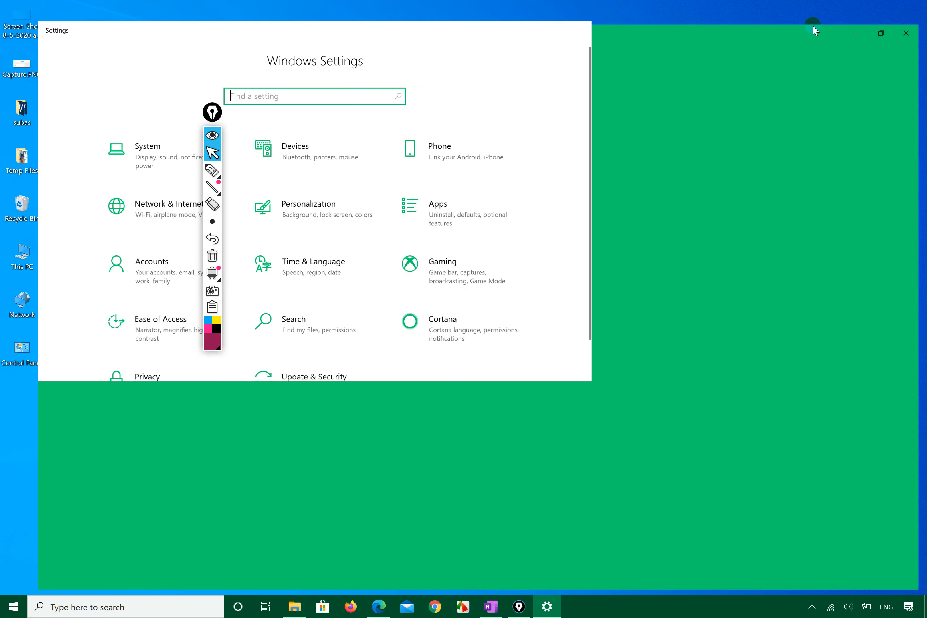
left_click(888, 12)
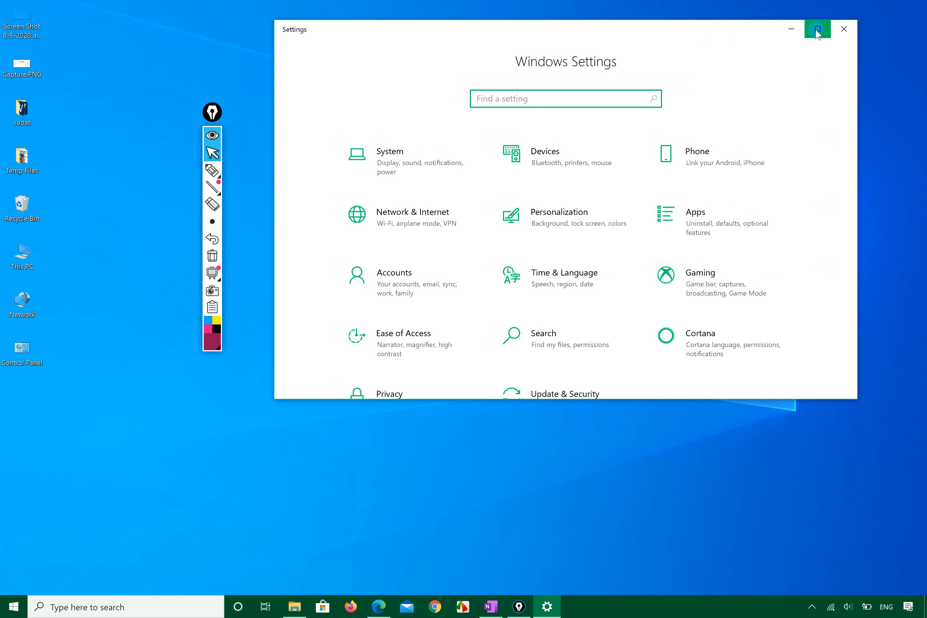
left_click(816, 25)
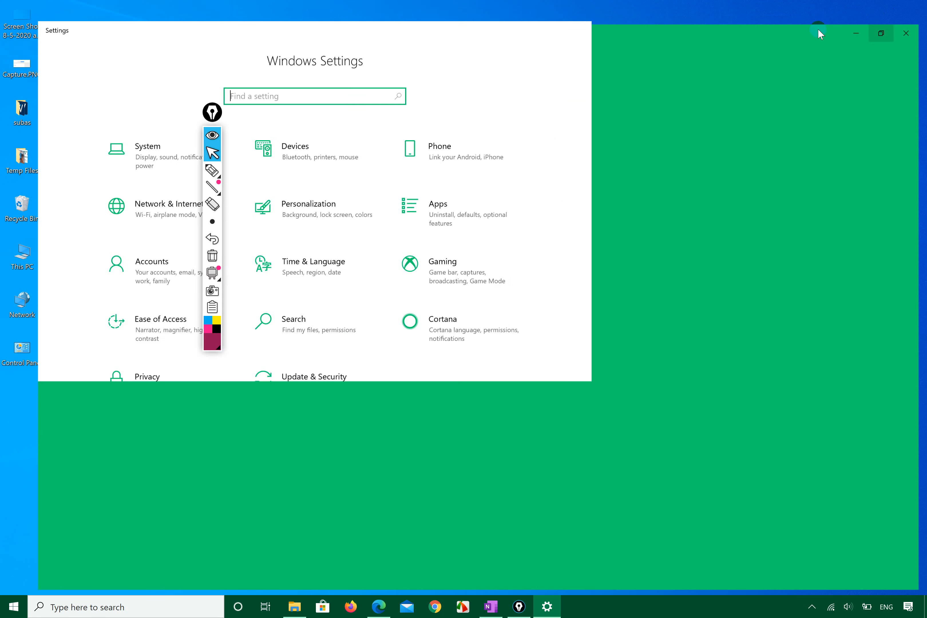
left_click_drag(212, 116, 53, 82)
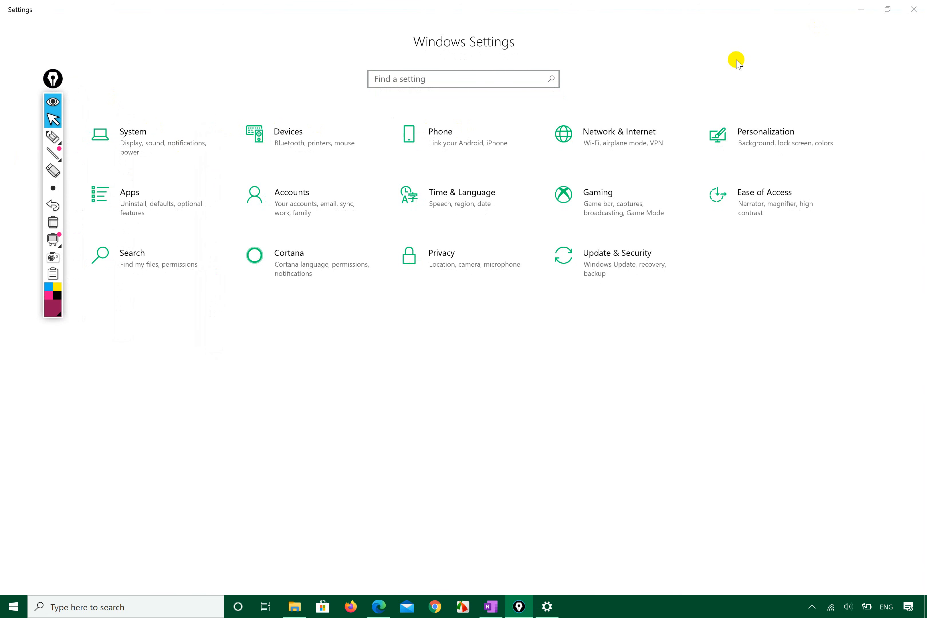
- Open the Personalization settings and circle the Personalization heading and Background entry in pen
left_click(773, 134)
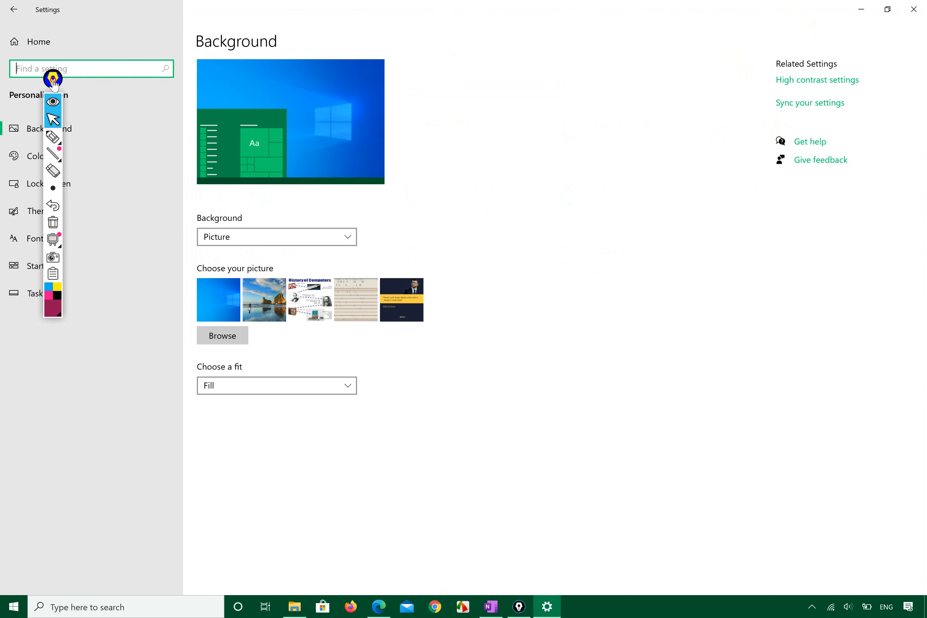
left_click_drag(53, 80, 258, 406)
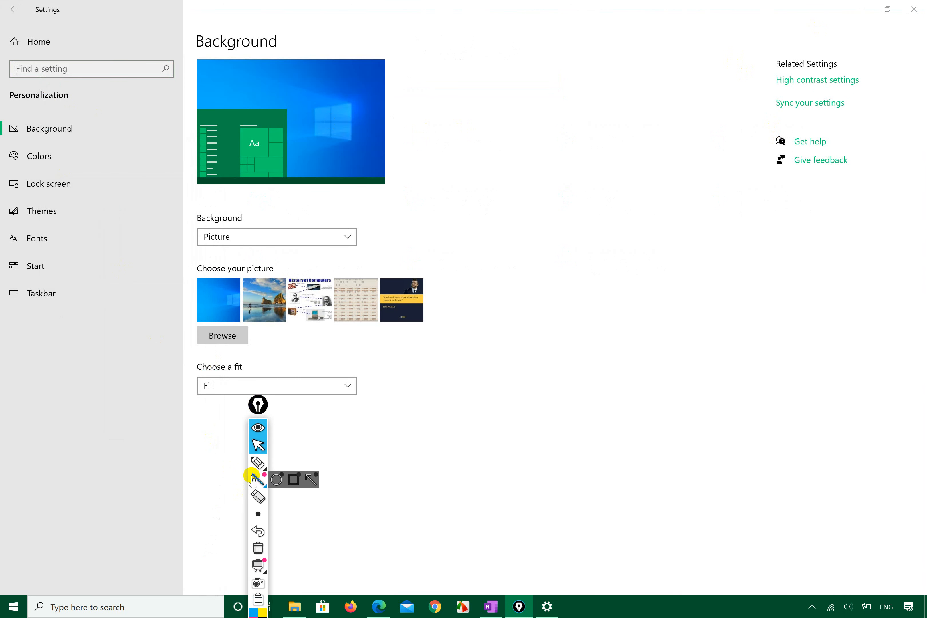
left_click(258, 463)
mouse_move(5, 149)
left_mouse_down()
mouse_move(56, 145)
mouse_move(3, 95)
left_mouse_up()
mouse_move(3, 134)
left_mouse_down()
mouse_move(103, 141)
mouse_move(10, 86)
mouse_move(17, 129)
left_mouse_up()
left_click(258, 445)
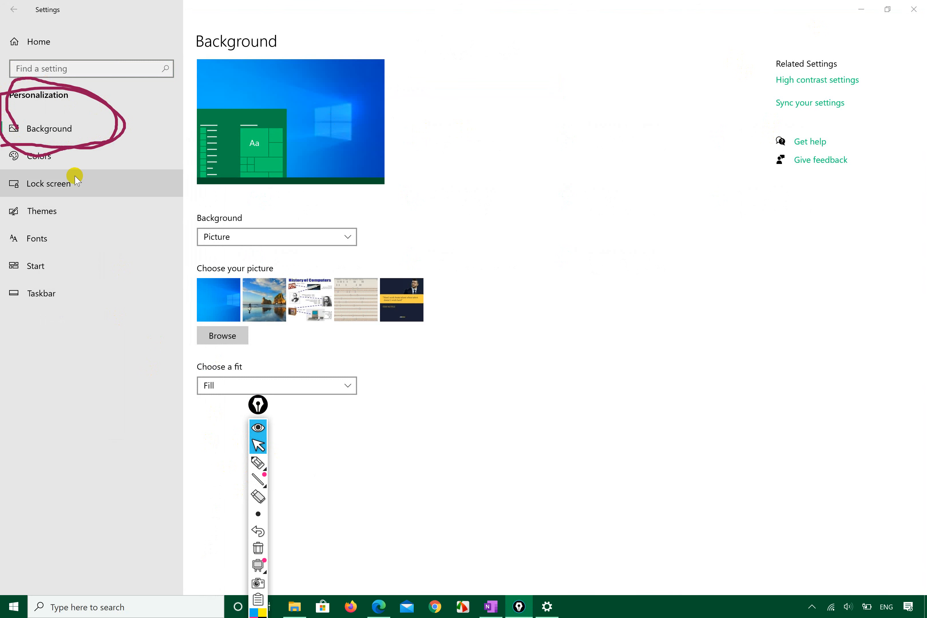
- Circle the Desktop icon settings link on the Themes page in pen and clear all annotations
left_click(76, 212)
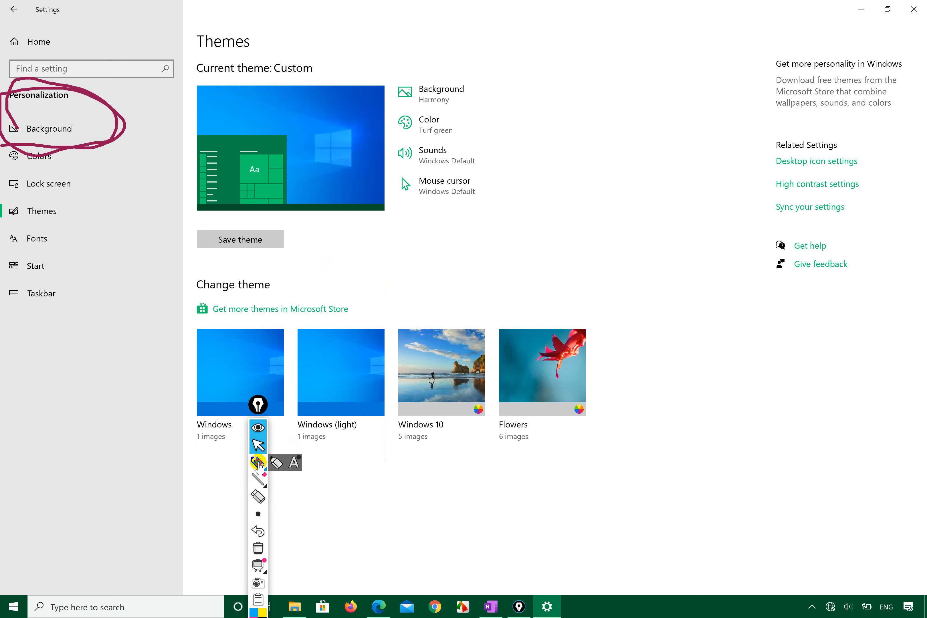
left_click(259, 463)
mouse_move(743, 217)
left_mouse_down()
mouse_move(859, 132)
mouse_move(766, 195)
mouse_move(837, 140)
mouse_move(813, 206)
mouse_move(770, 178)
mouse_move(784, 211)
left_mouse_up()
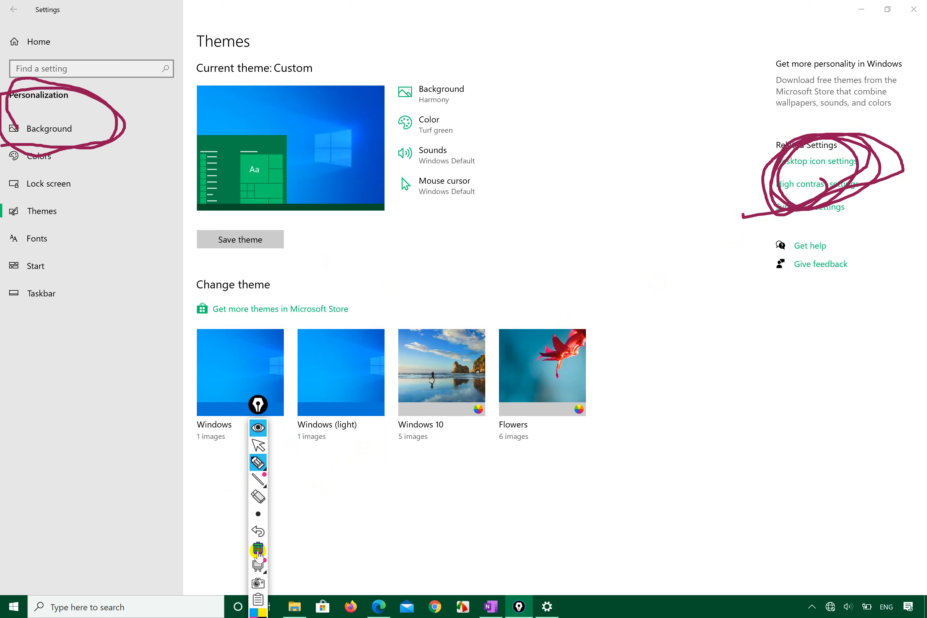
left_click(258, 548)
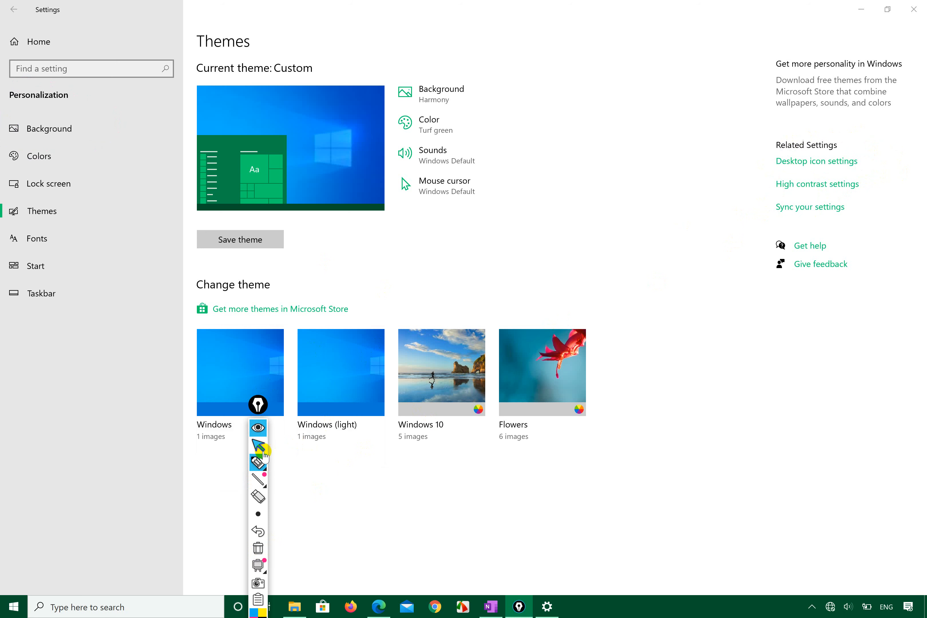
left_click(258, 444)
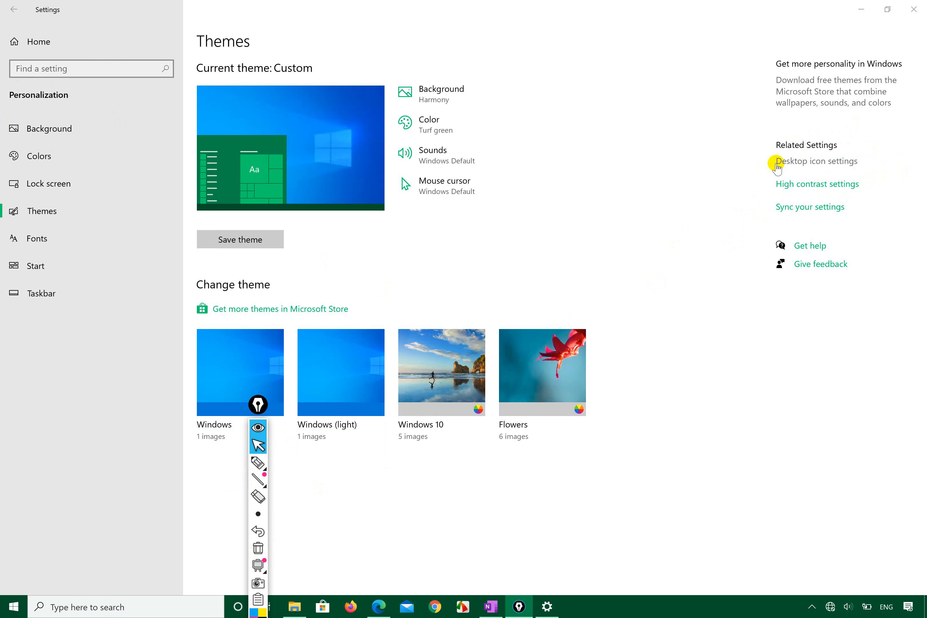
- Open Desktop icon settings and place its dialog over the empty desktop with the Settings window minimized
left_click(817, 164)
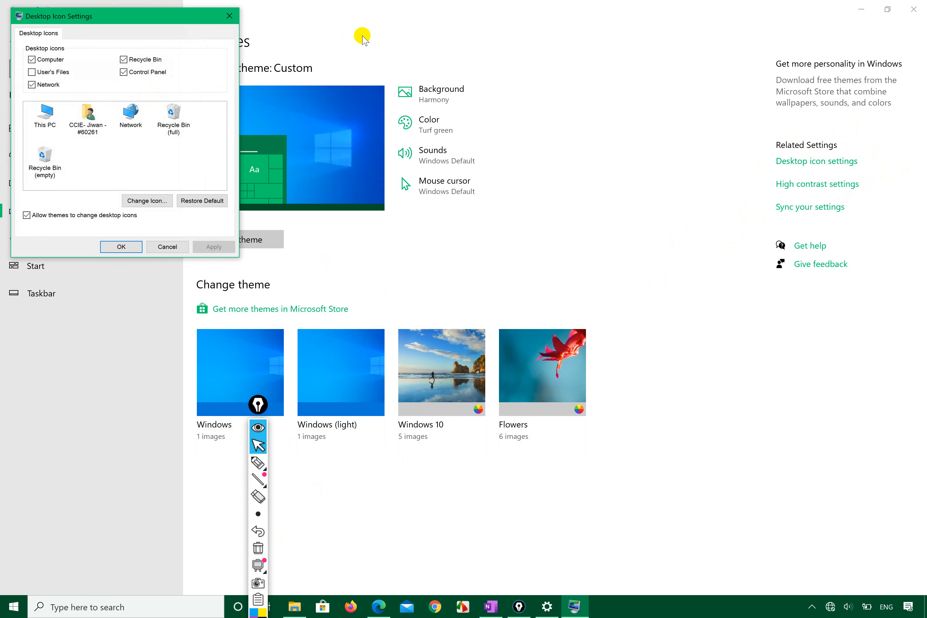
left_click(861, 9)
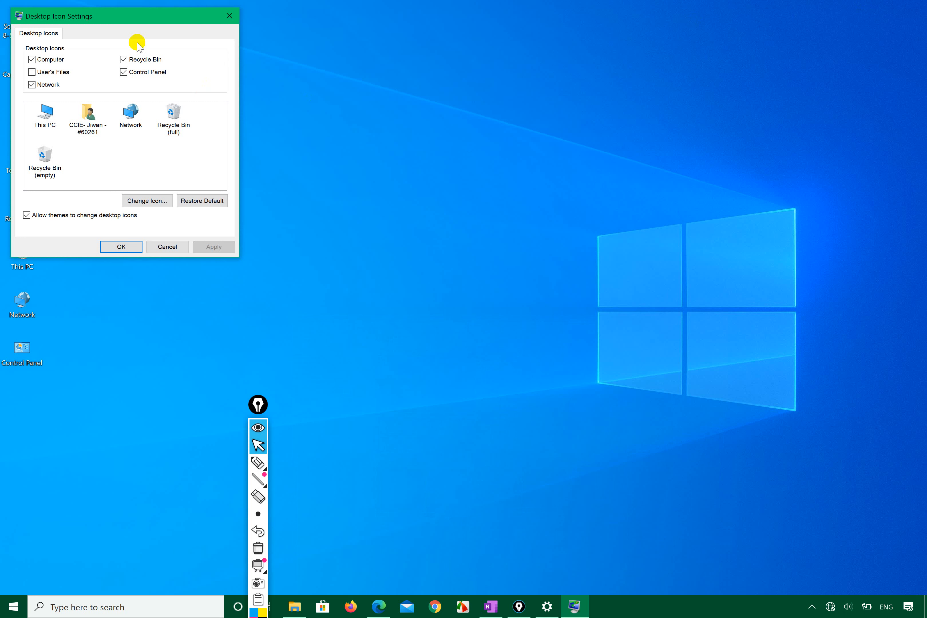
left_click_drag(125, 11, 414, 55)
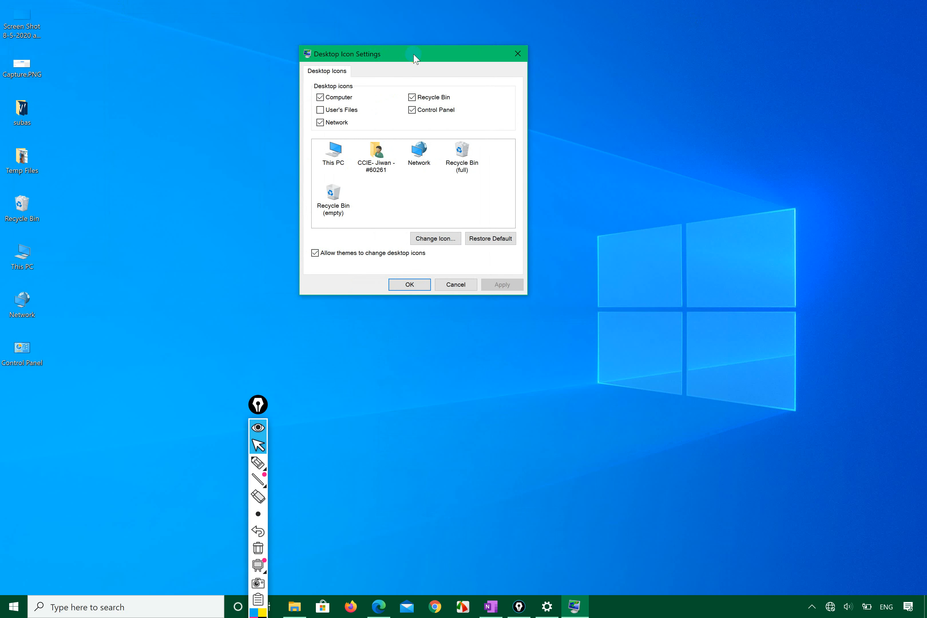
- Select This PC among the desktop icons and circle the Change Icon option in pen
left_click(25, 254)
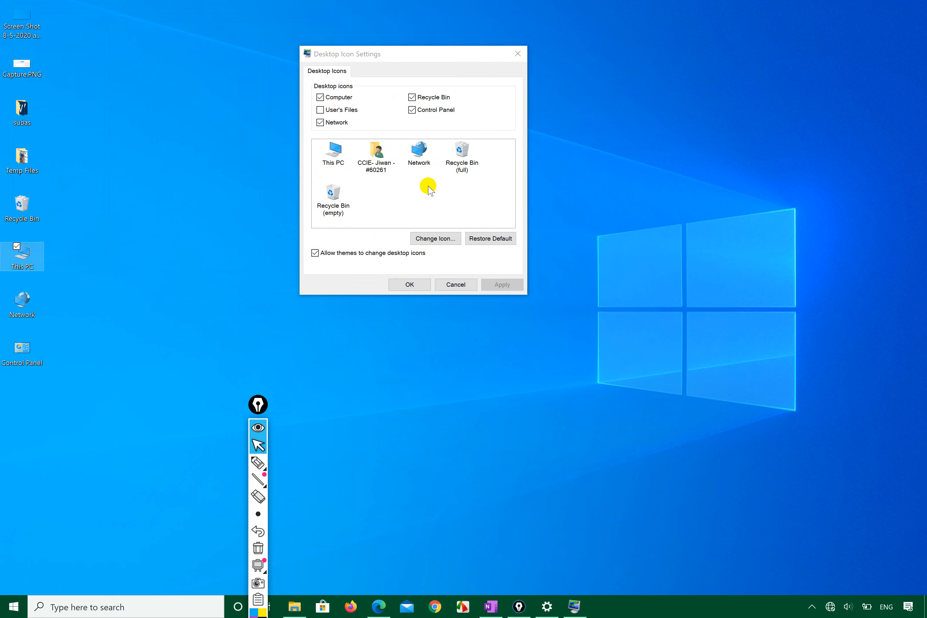
left_click(417, 188)
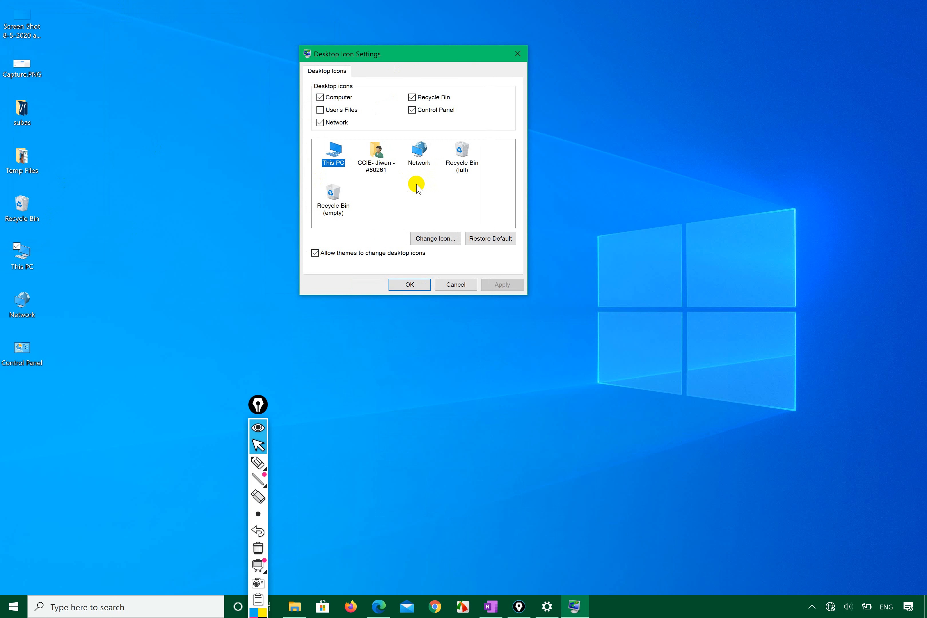
left_click(397, 198)
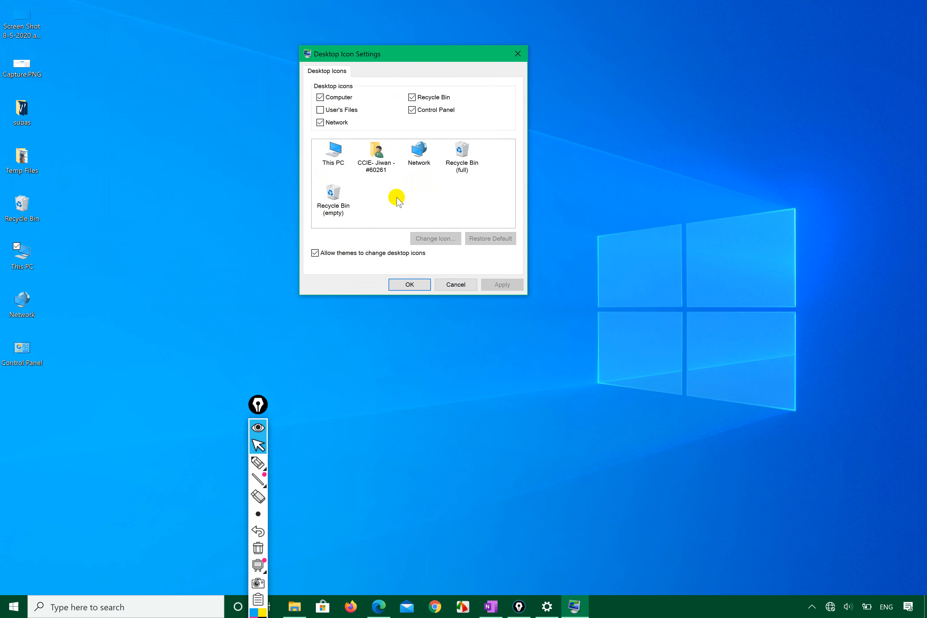
left_click(335, 154)
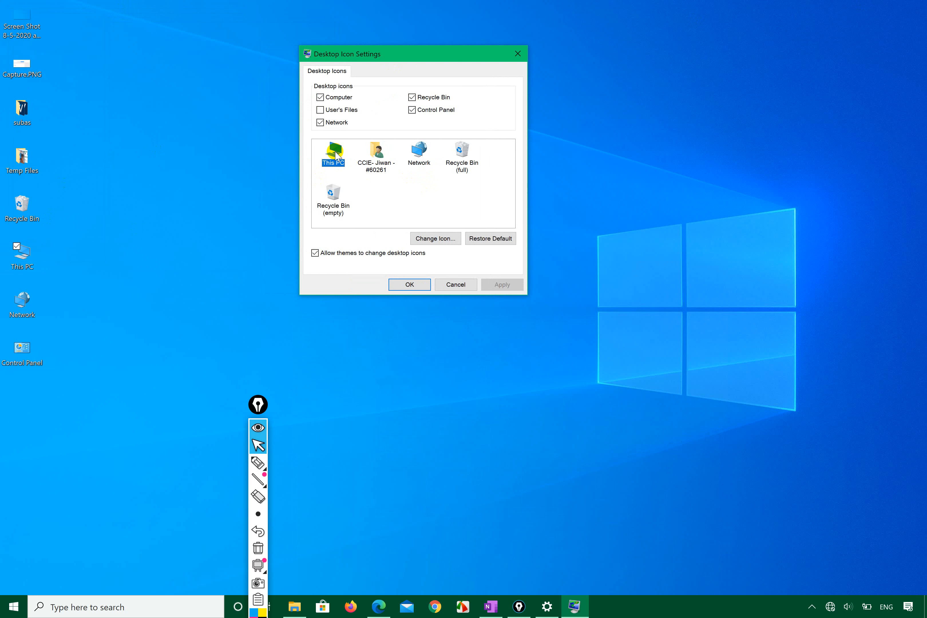
left_click(258, 462)
mouse_move(404, 242)
left_mouse_down()
mouse_move(457, 236)
mouse_move(396, 238)
mouse_move(415, 253)
left_mouse_up()
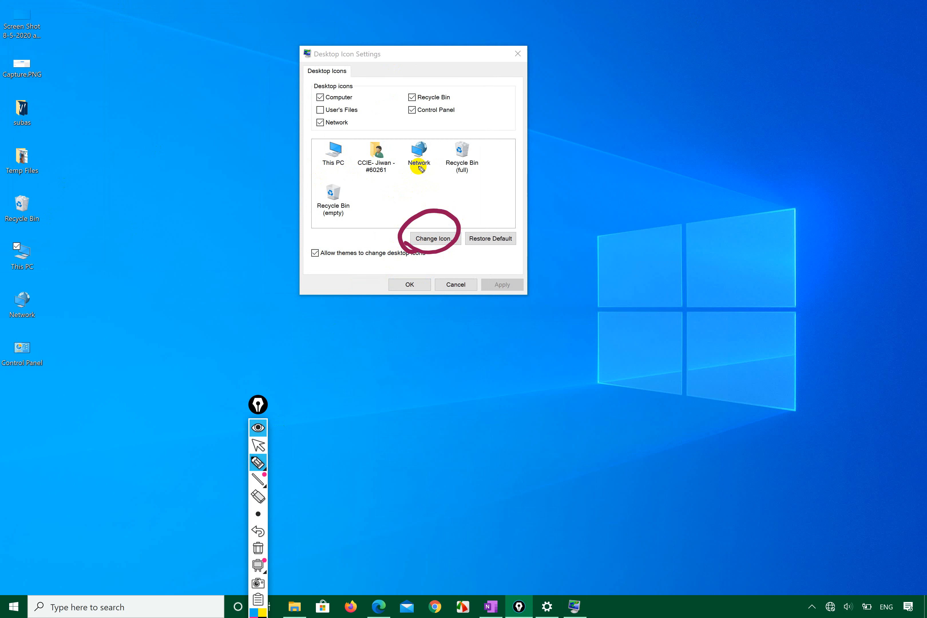
left_click(258, 445)
- Change the This PC icon to the red shield with a white X and apply it
left_click(343, 167)
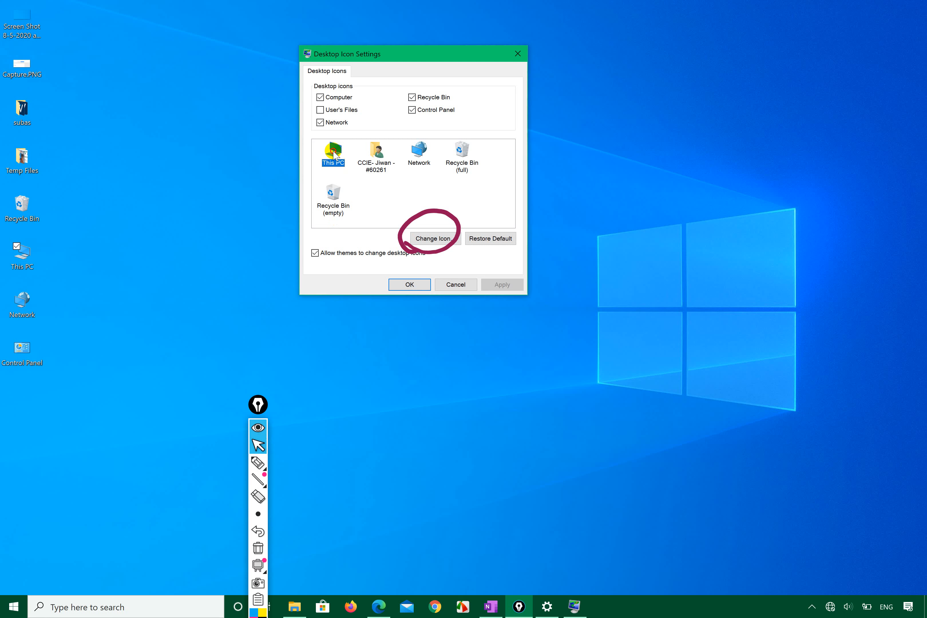
left_click(426, 236)
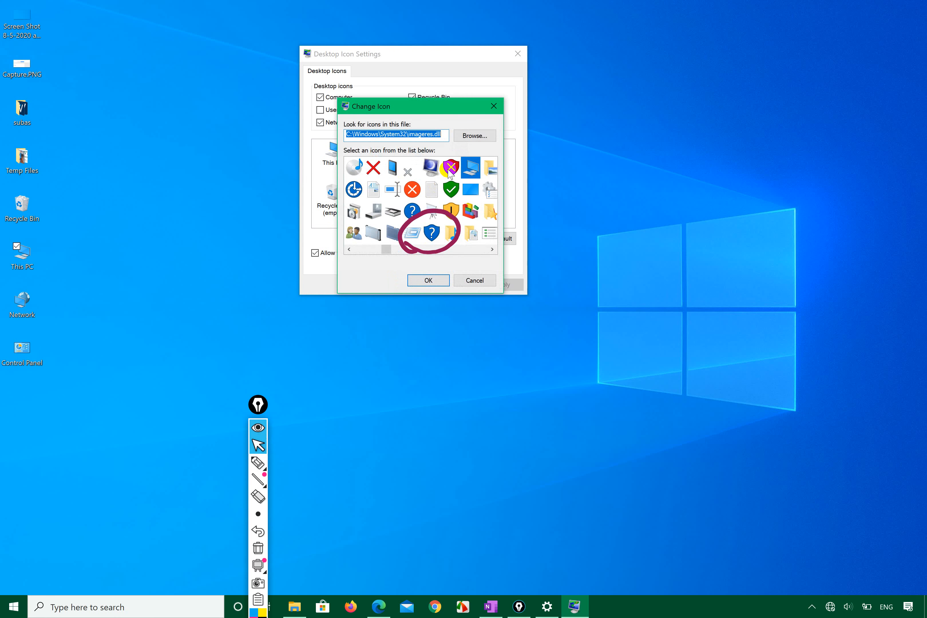
left_click(452, 171)
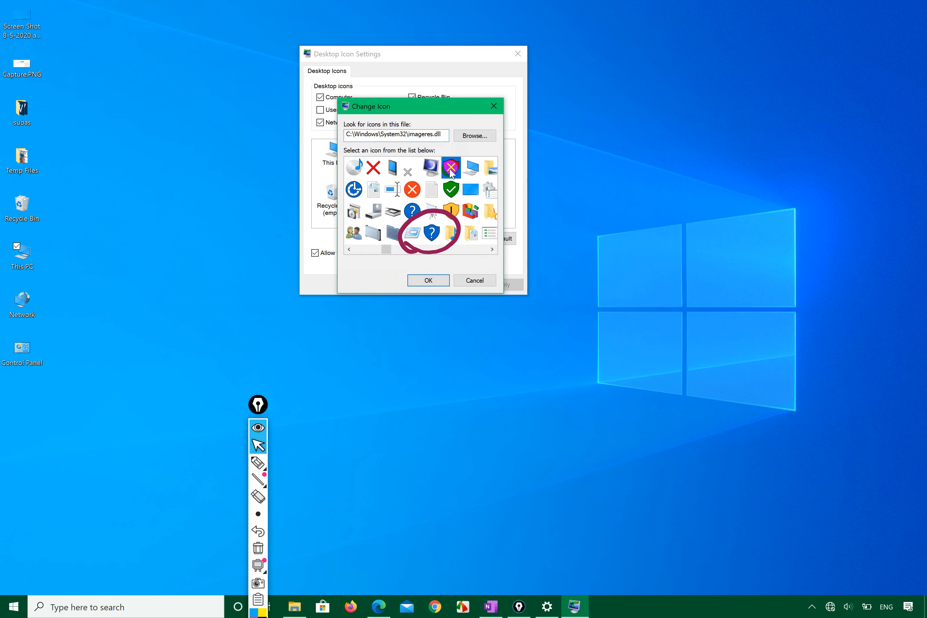
left_click(428, 280)
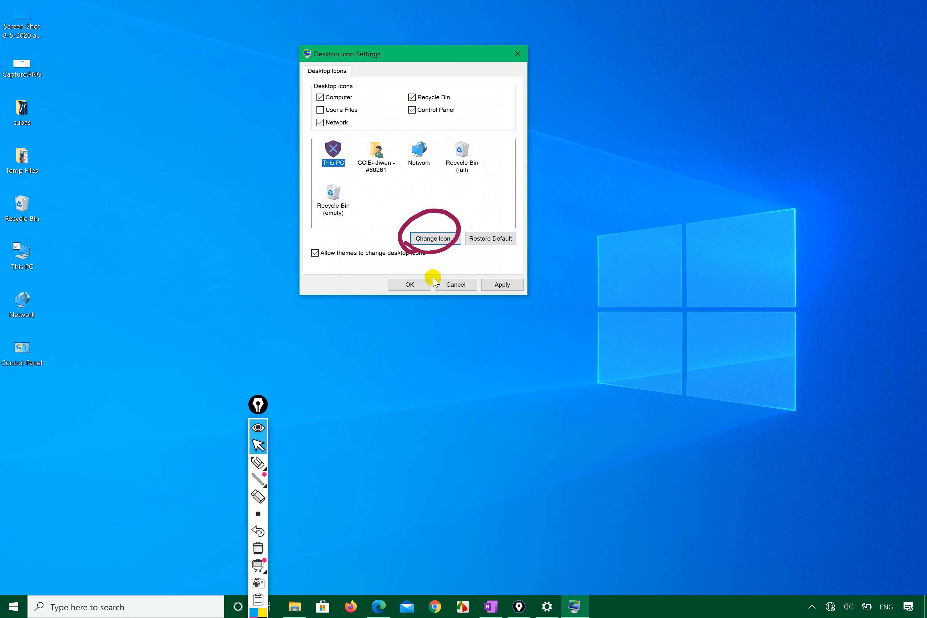
left_click(502, 284)
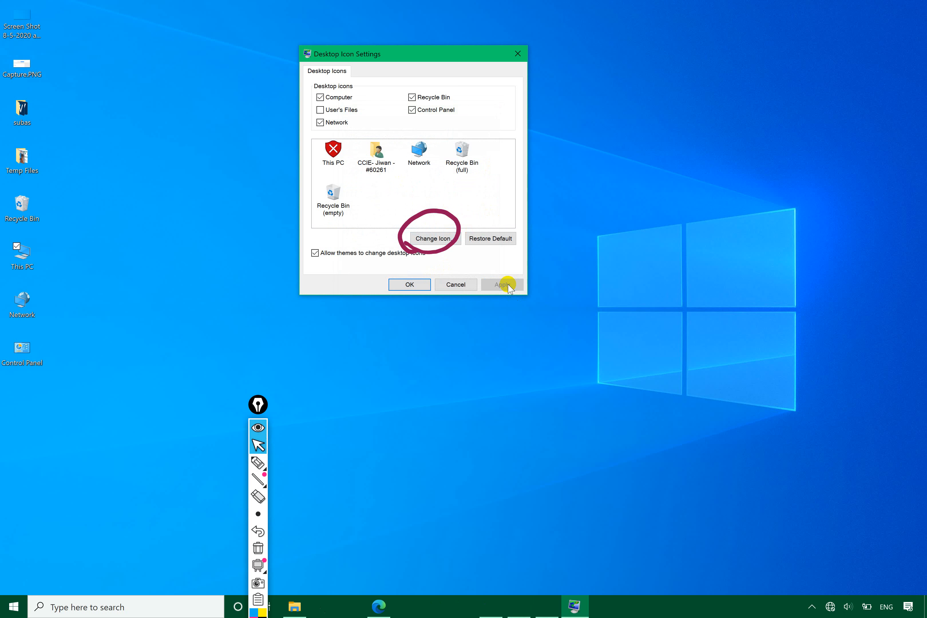
- Circle the changed This PC icon on the desktop in pen and return to the normal pointer
left_click(82, 279)
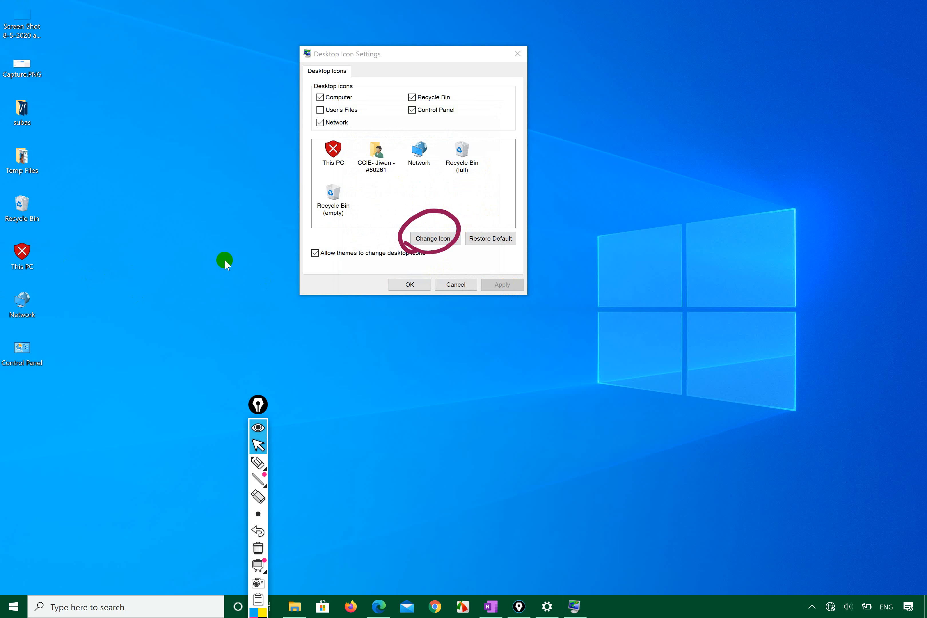
left_click(258, 463)
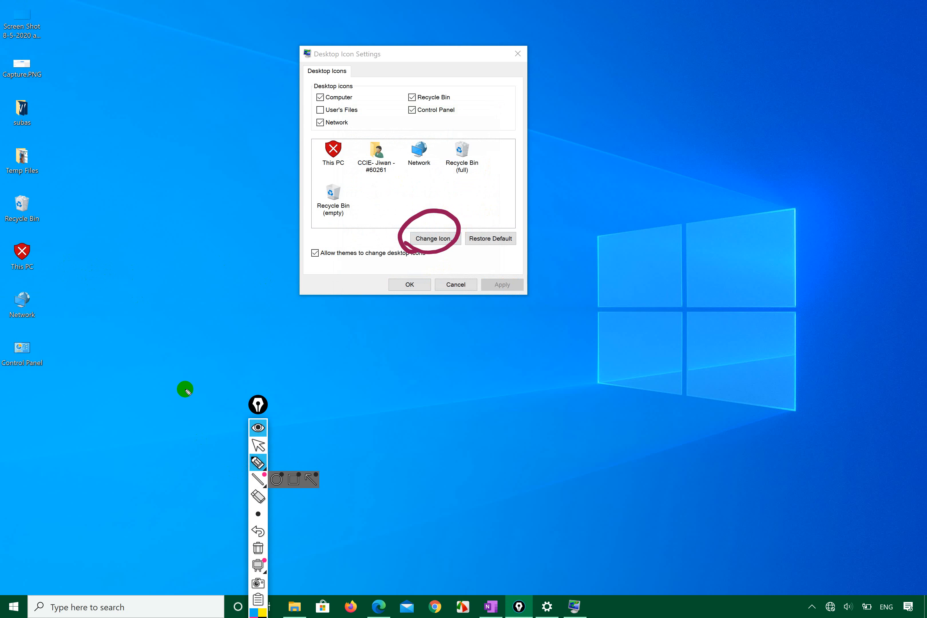
left_click(170, 320)
mouse_move(10, 279)
left_mouse_down()
mouse_move(87, 276)
mouse_move(48, 233)
mouse_move(3, 246)
mouse_move(11, 277)
left_mouse_up()
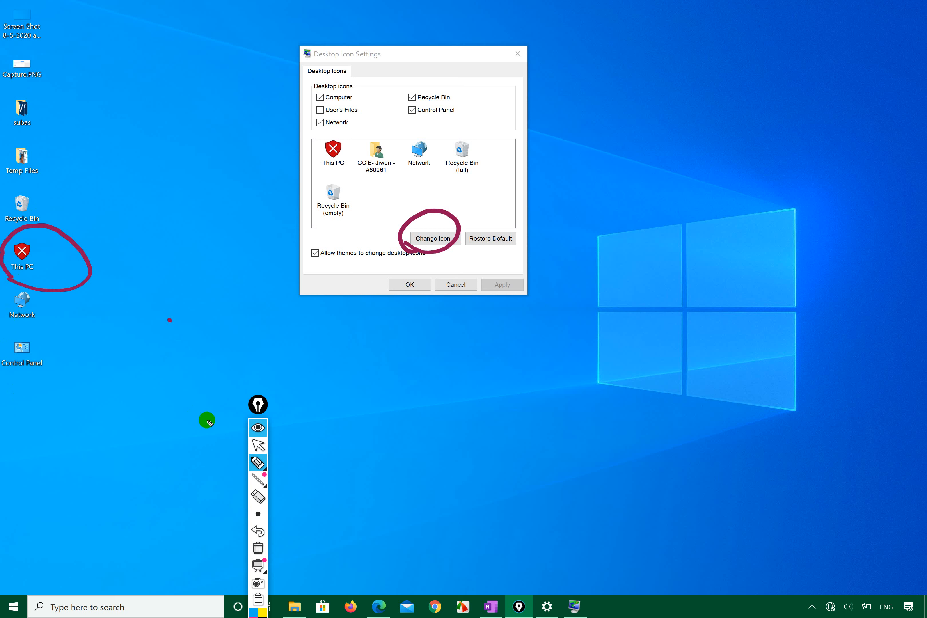
left_click(258, 445)
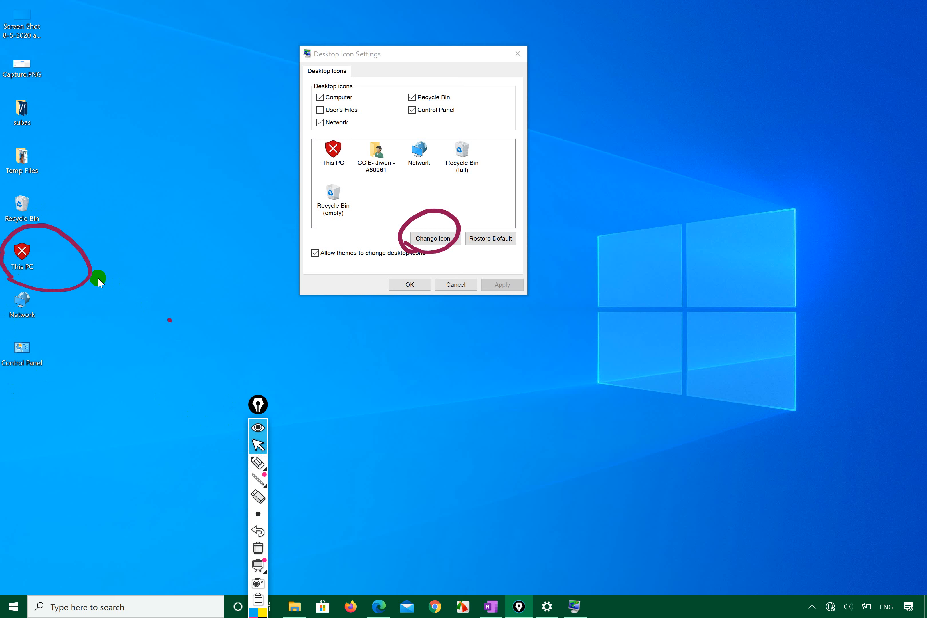
- Open This PC from its desktop icon to check that it works, and close the window
left_click(23, 261)
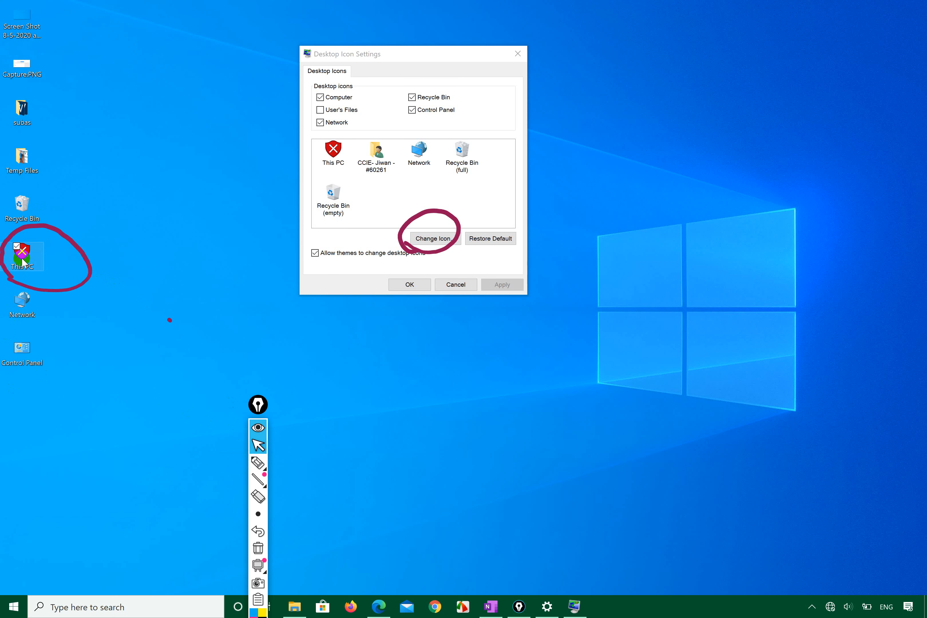
double_click(22, 261)
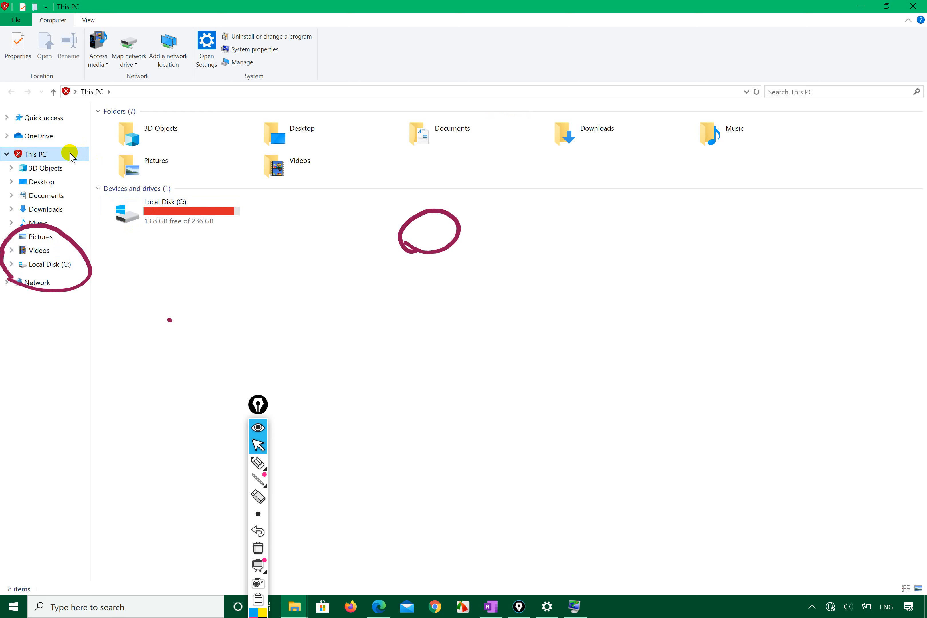
left_click(906, 2)
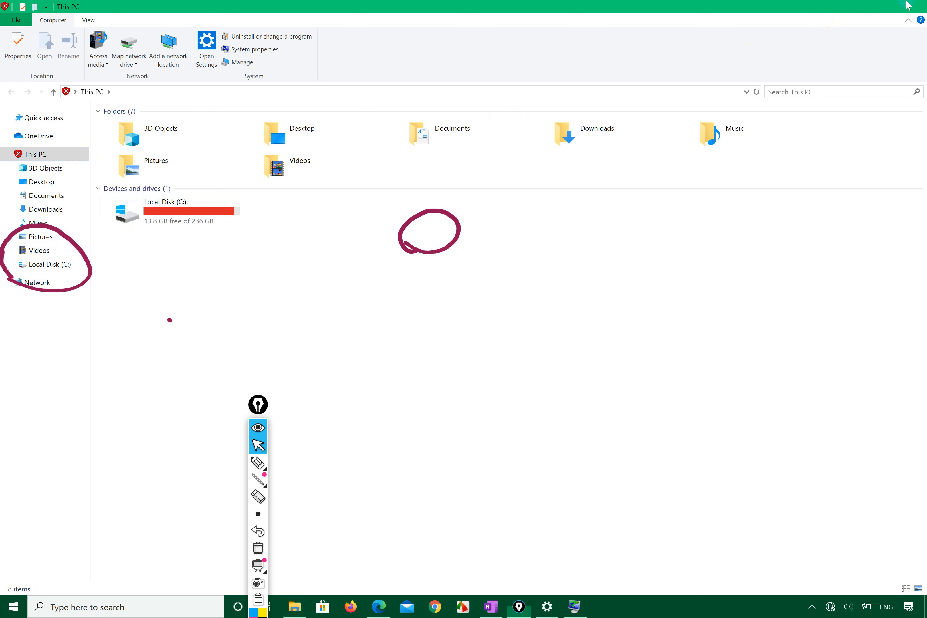
- Restore the default icon of This PC in the desktop icon settings and apply it
left_click(337, 155)
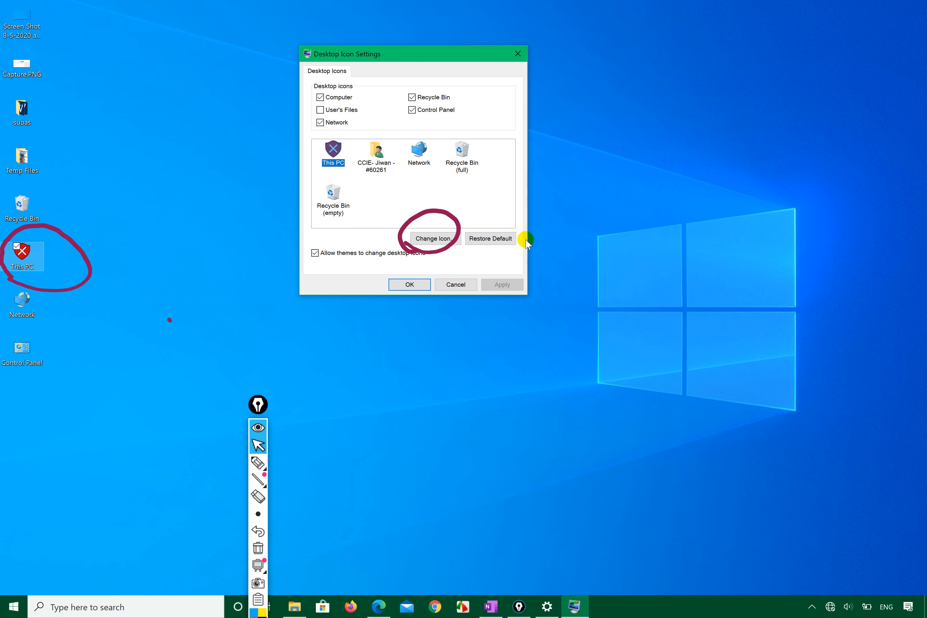
left_click(492, 238)
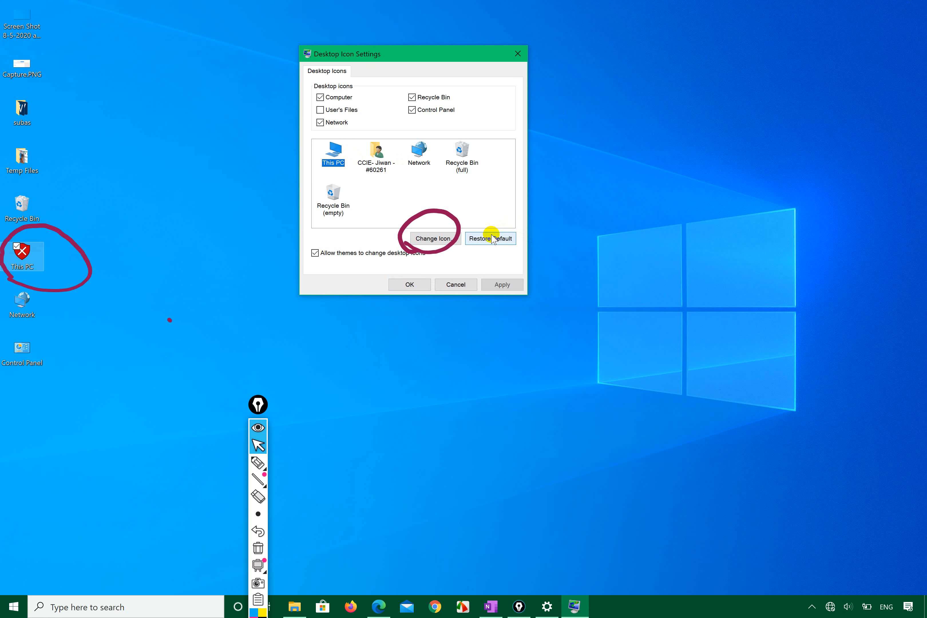
left_click(506, 287)
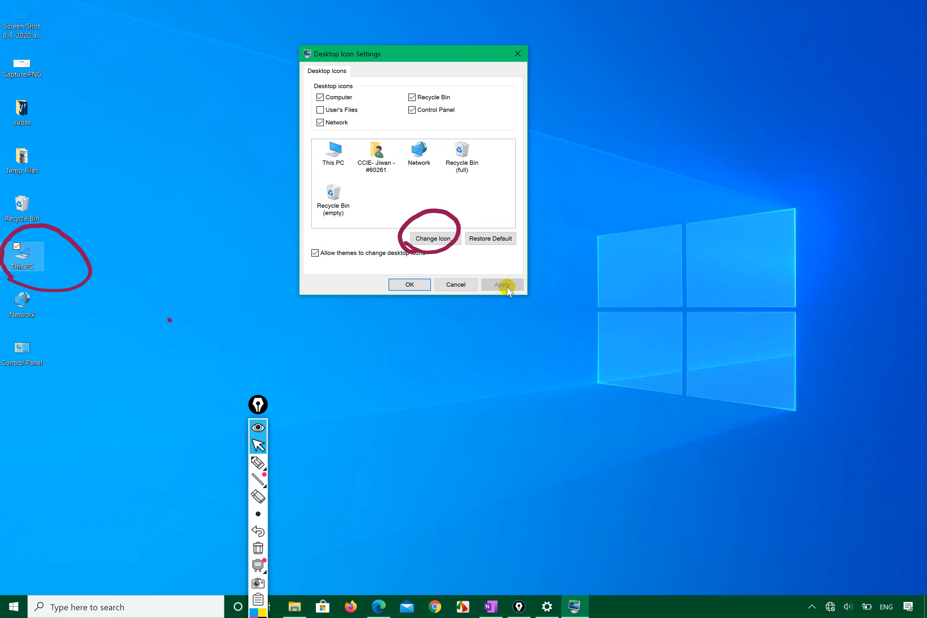
- Change the Recycle Bin (full) icon to the crossed-out globe from imageres.dll, apply it, and check the Recycle Bin on the desktop
left_click(339, 155)
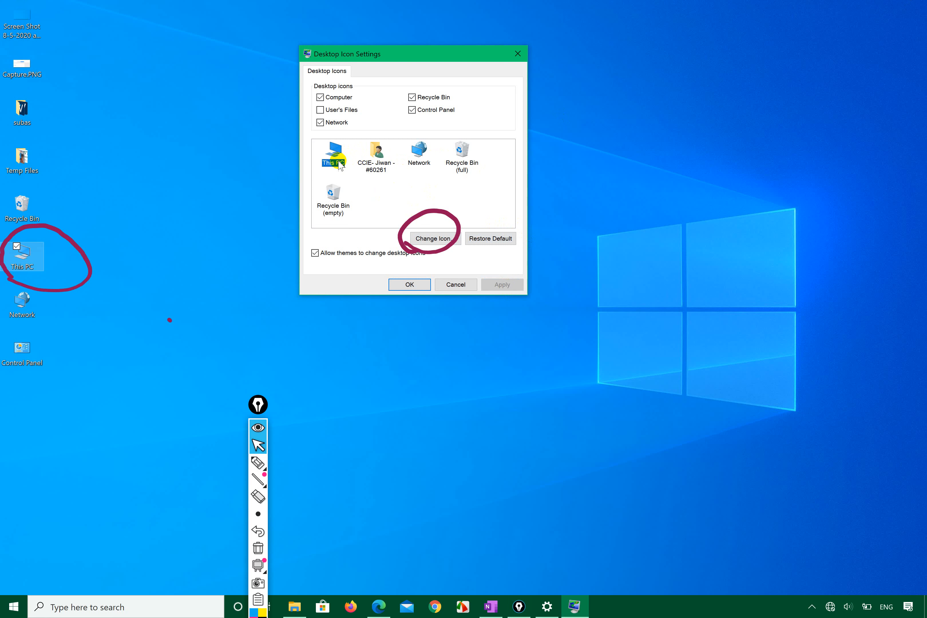
left_click(462, 150)
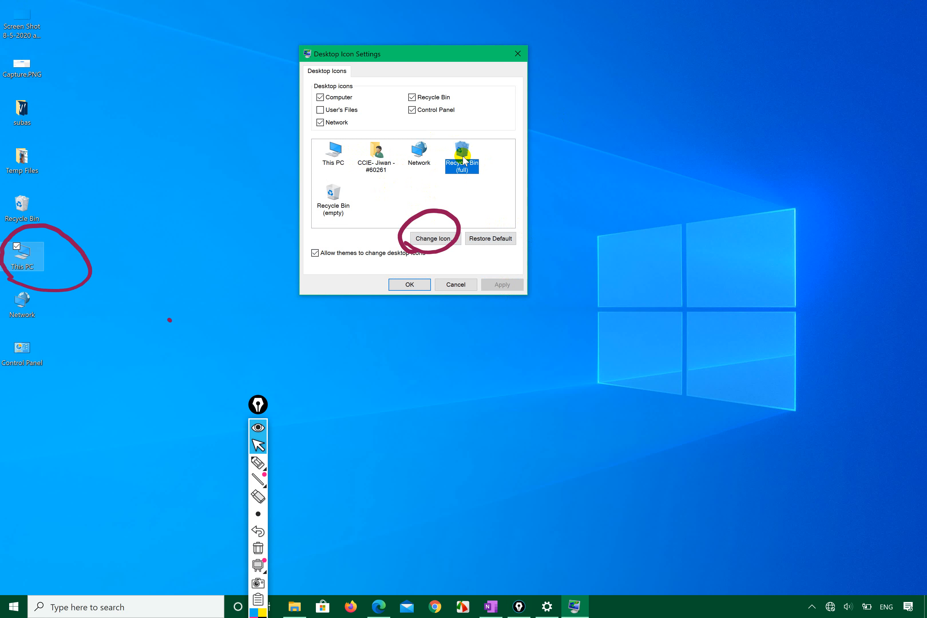
left_click(341, 201)
left_click(467, 161)
left_click(433, 238)
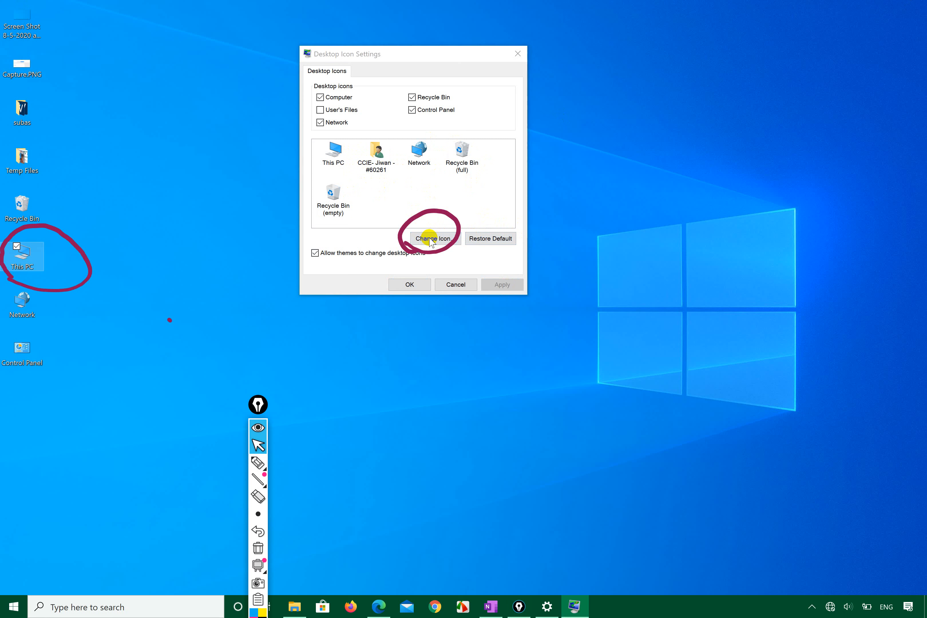
scroll(478, 181, "right", 5)
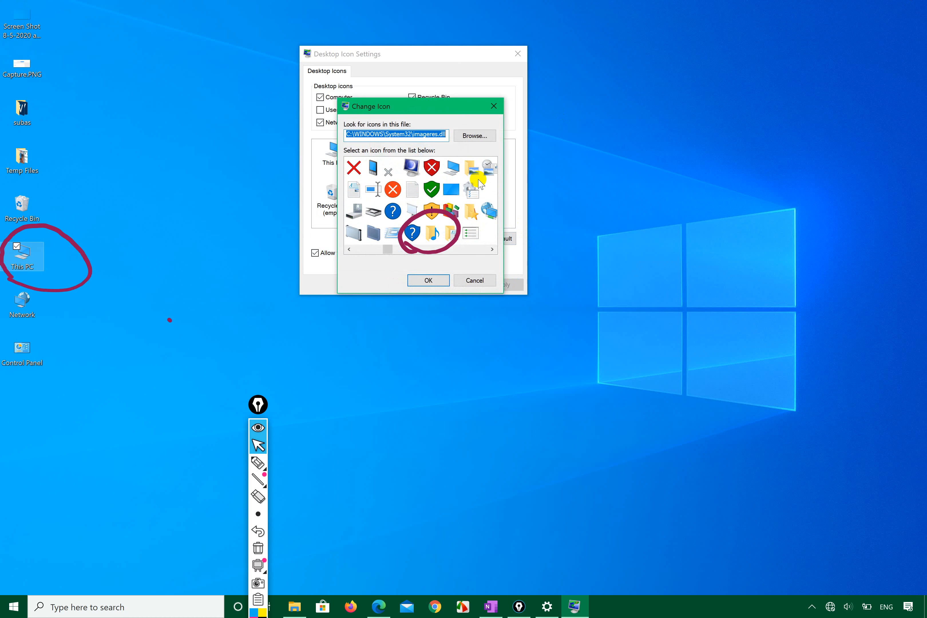
scroll(480, 184, "right", 10)
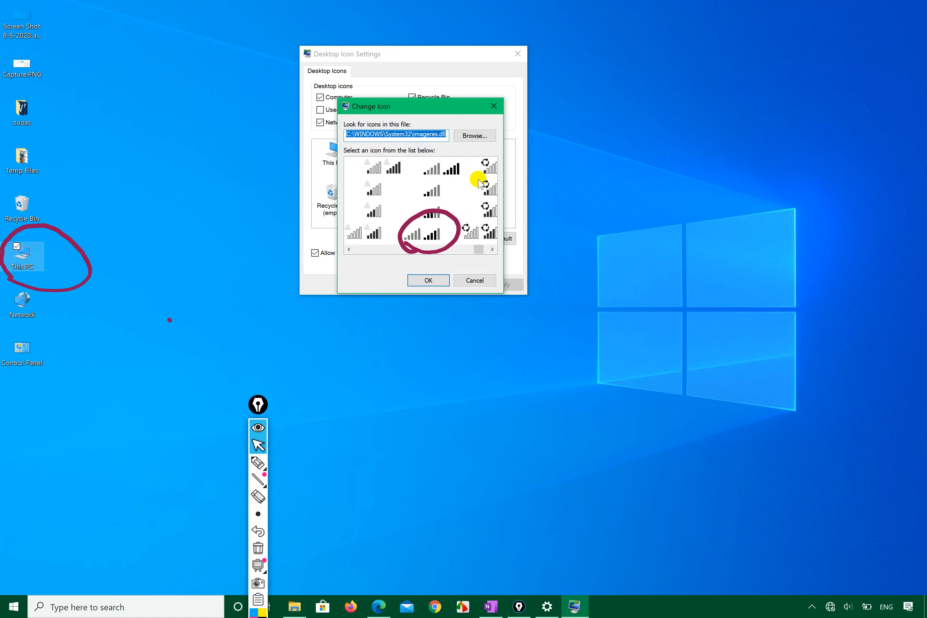
scroll(480, 181, "right", 3)
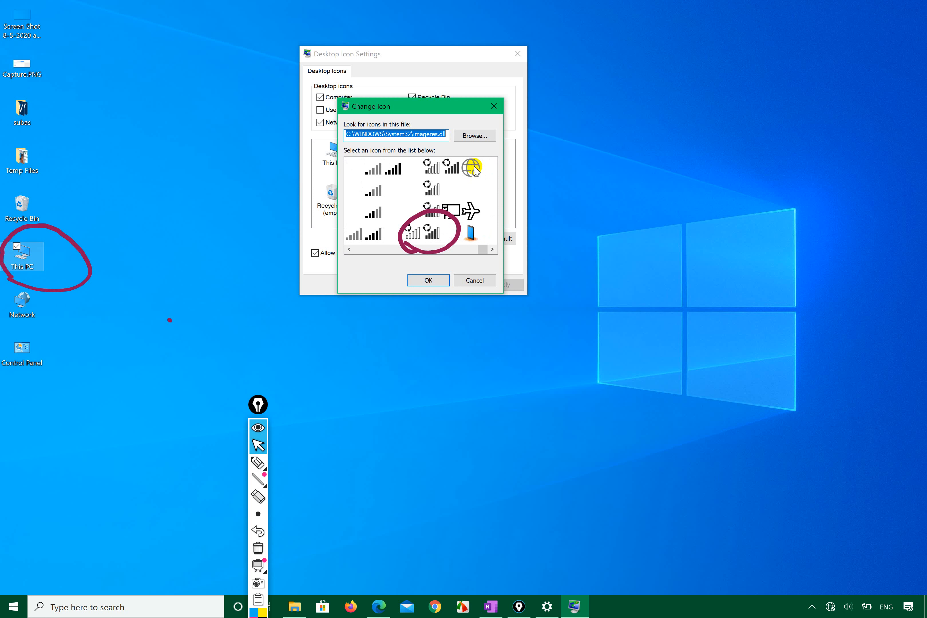
left_click(473, 168)
left_click(426, 278)
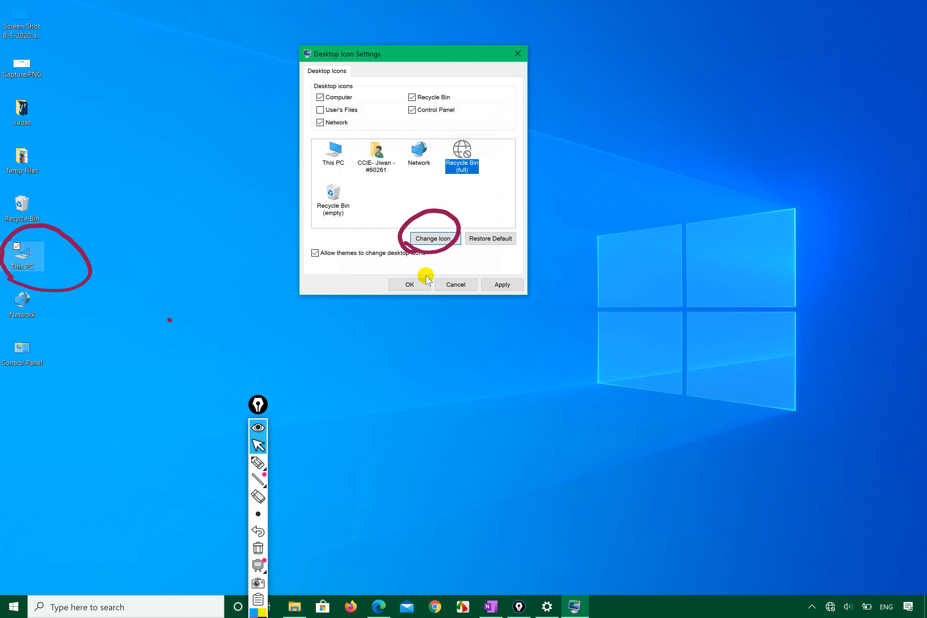
left_click(496, 283)
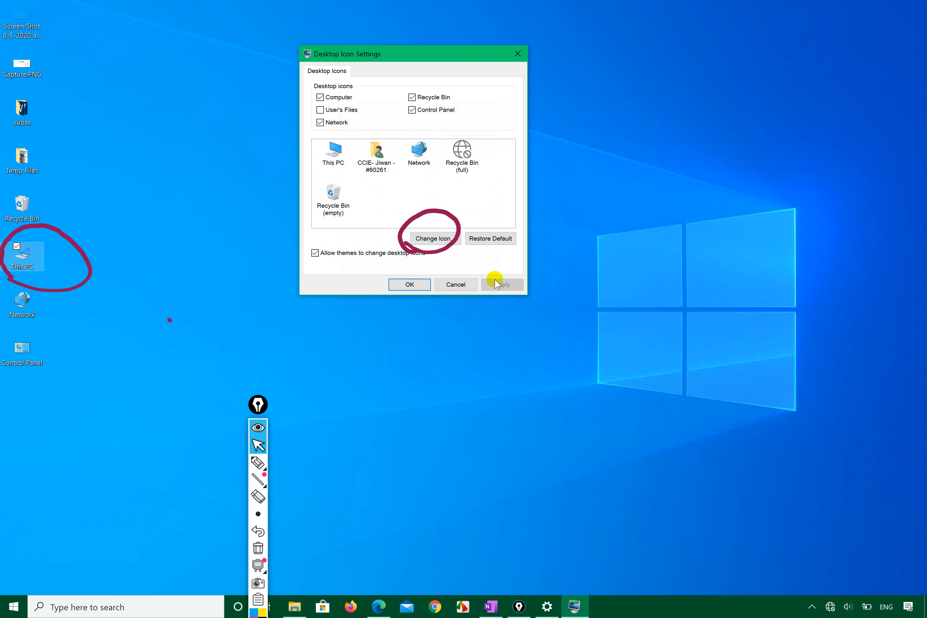
left_click(35, 206)
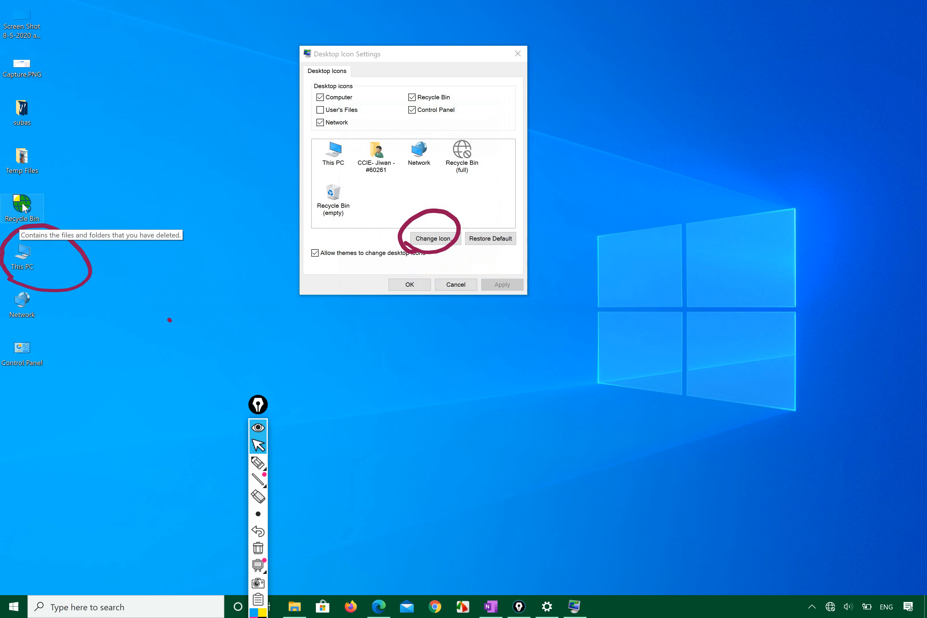
- Restore the default Recycle Bin (full) icon, apply it, and close the desktop icon settings
left_click(493, 239)
left_click(499, 285)
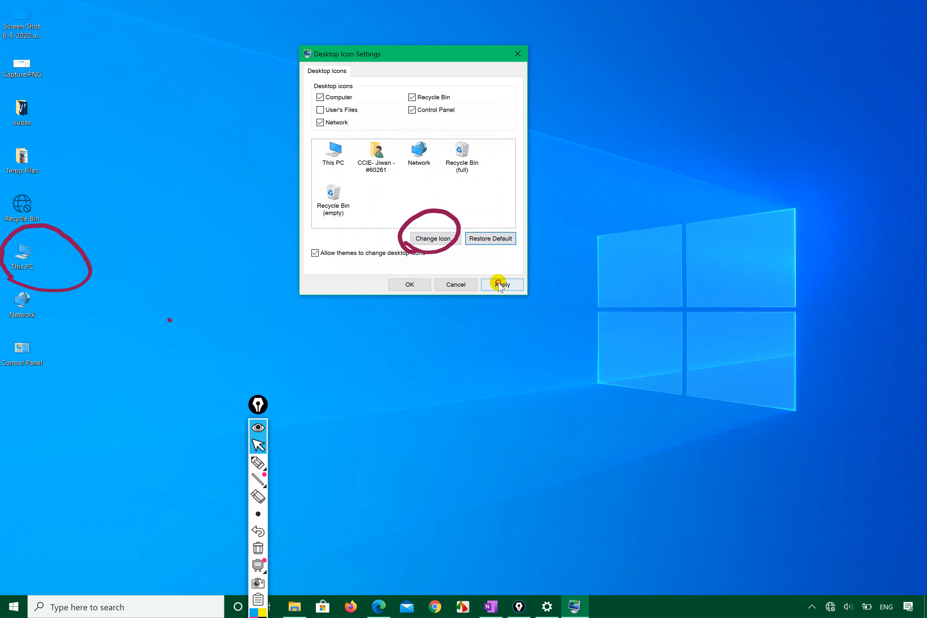
left_click(420, 284)
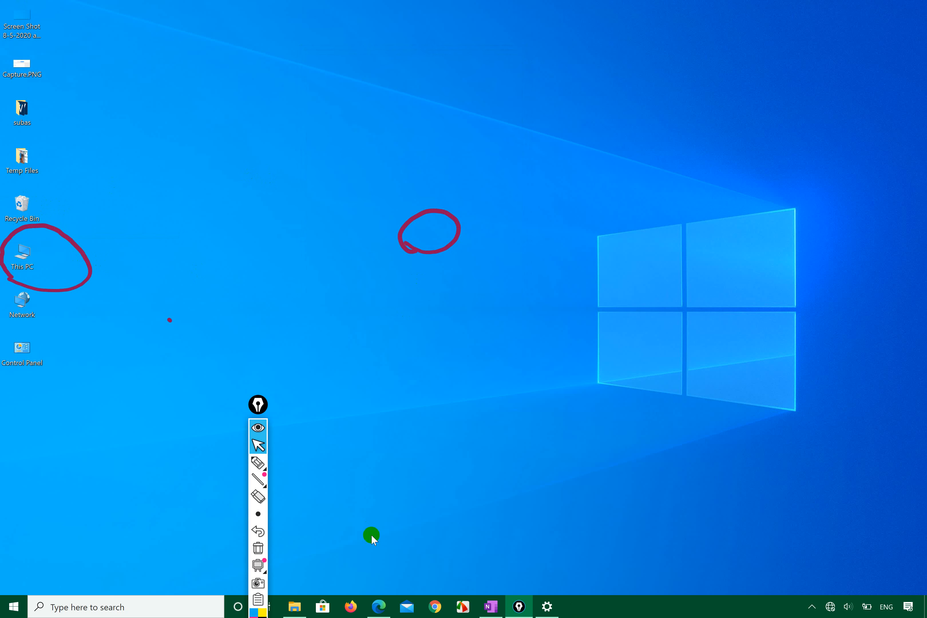
- Set the accent color to the dark teal among the Windows colors on the Colors page of Personalization
left_click(533, 600)
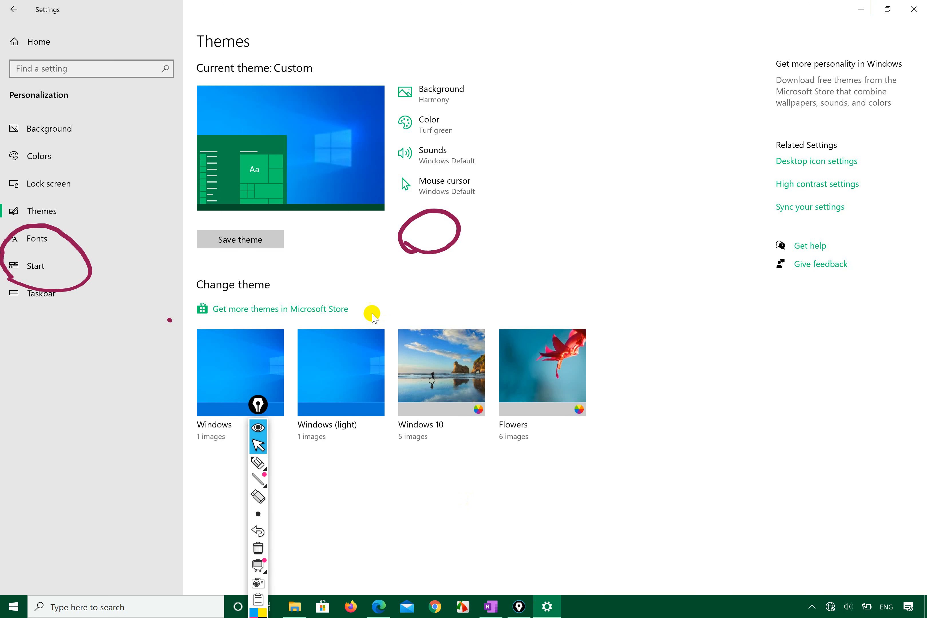
left_click(79, 160)
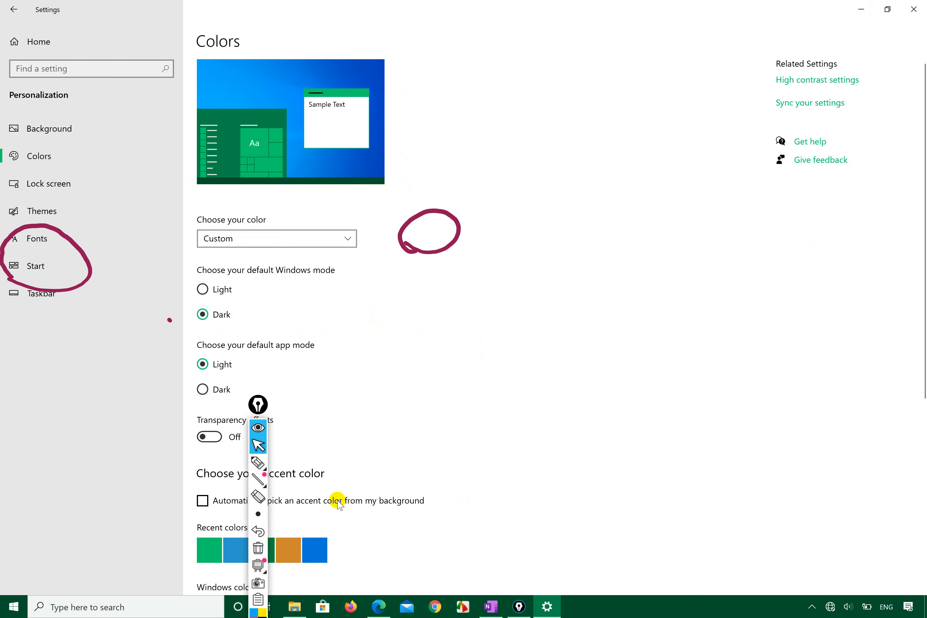
scroll(361, 367, "down", 7)
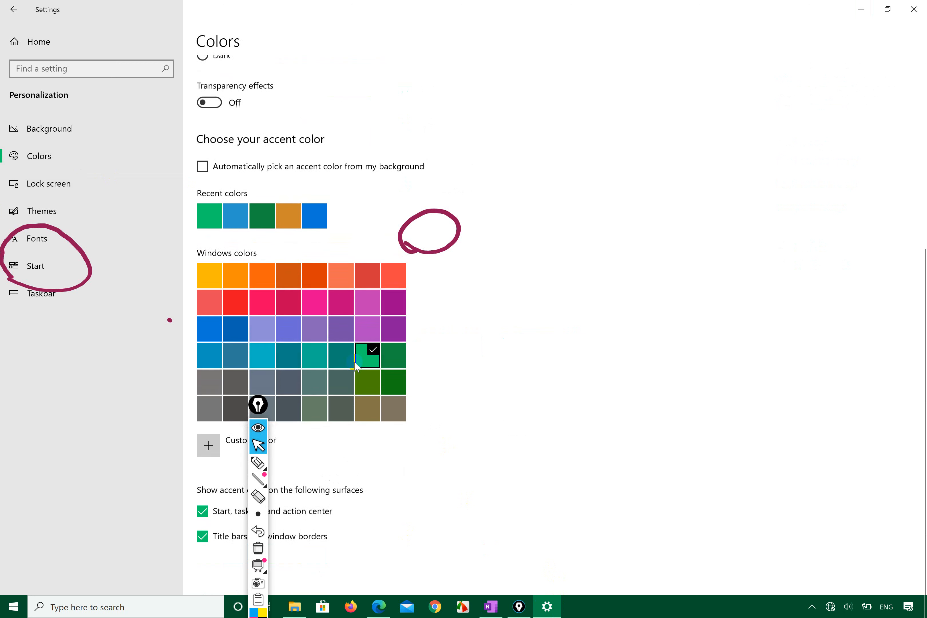
left_click(393, 276)
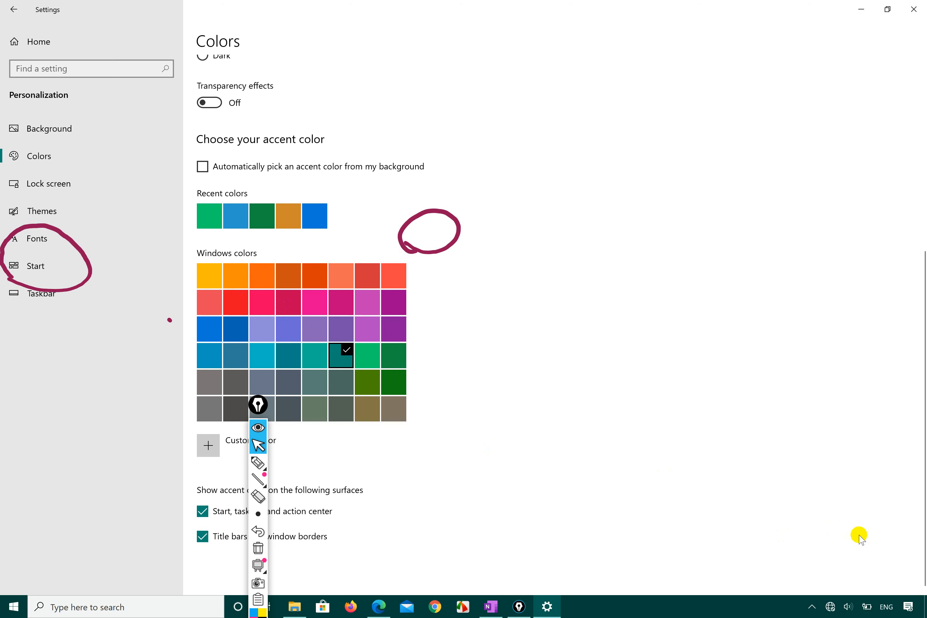
- Check the accent color in the action center and close Settings
left_click(913, 607)
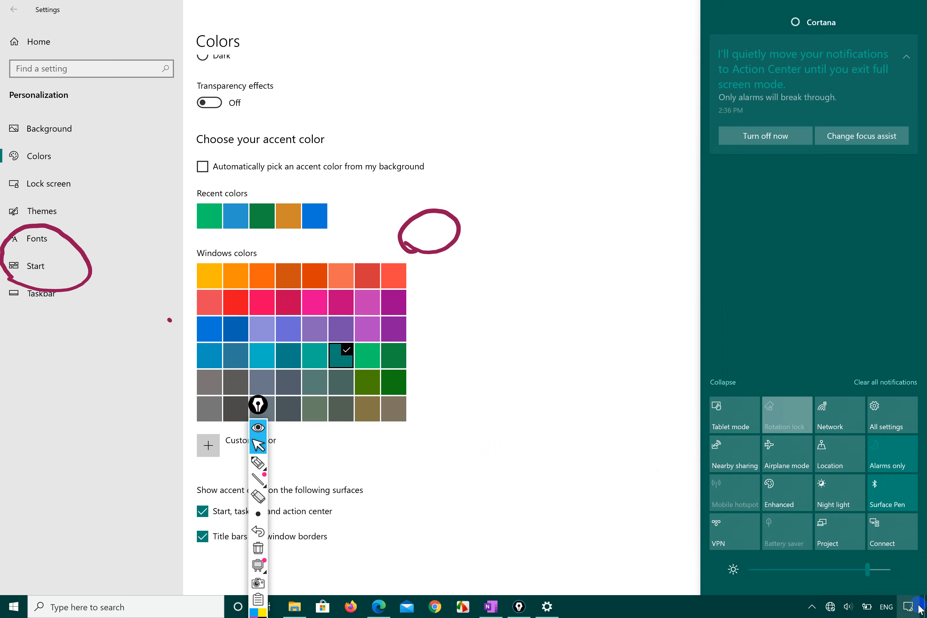
left_click(492, 316)
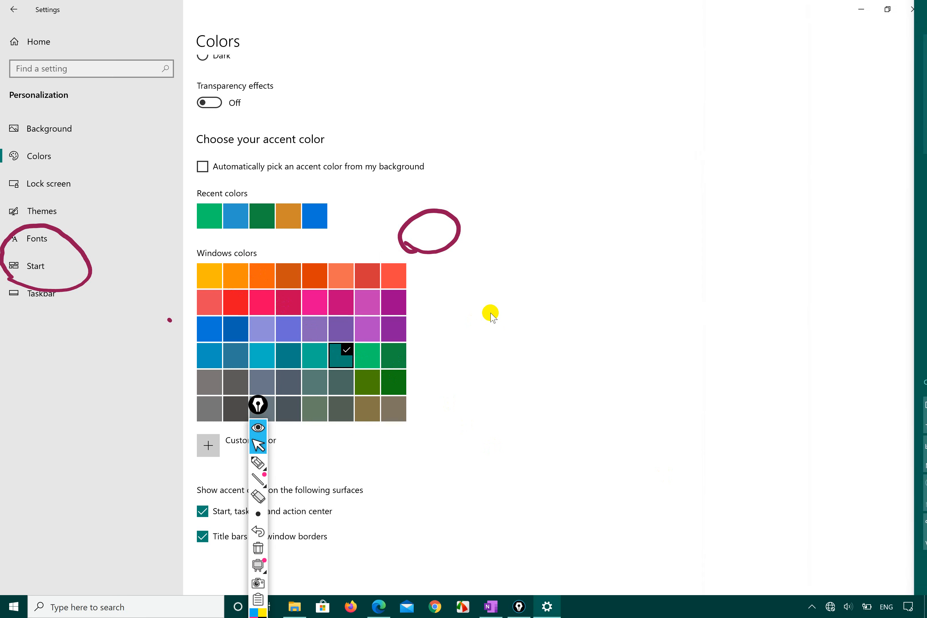
left_click(911, 8)
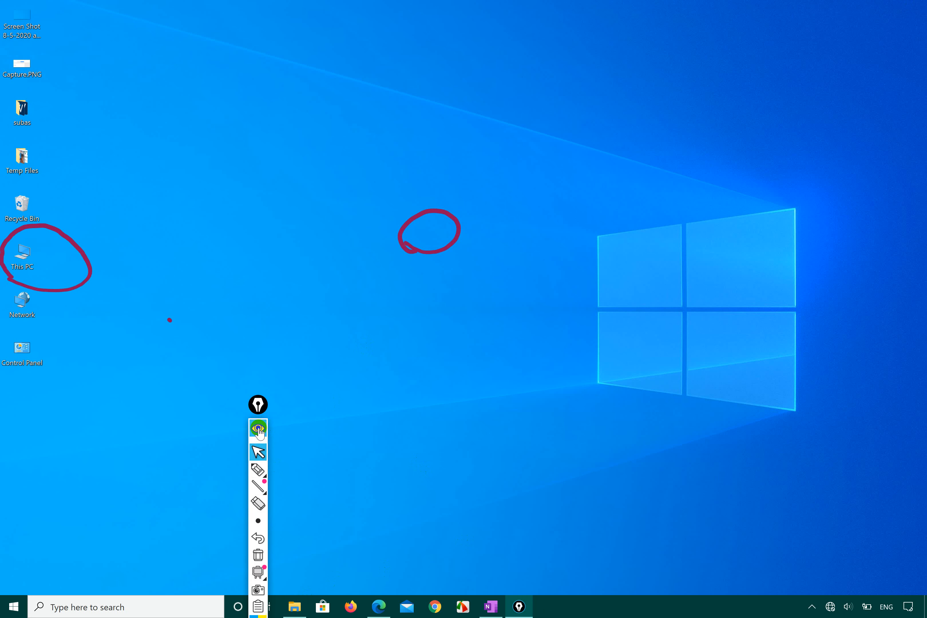
- Hide the pen annotations on the desktop and show the Personalize Windows 10 section of the syllabus PDF in Edge
left_click(258, 427)
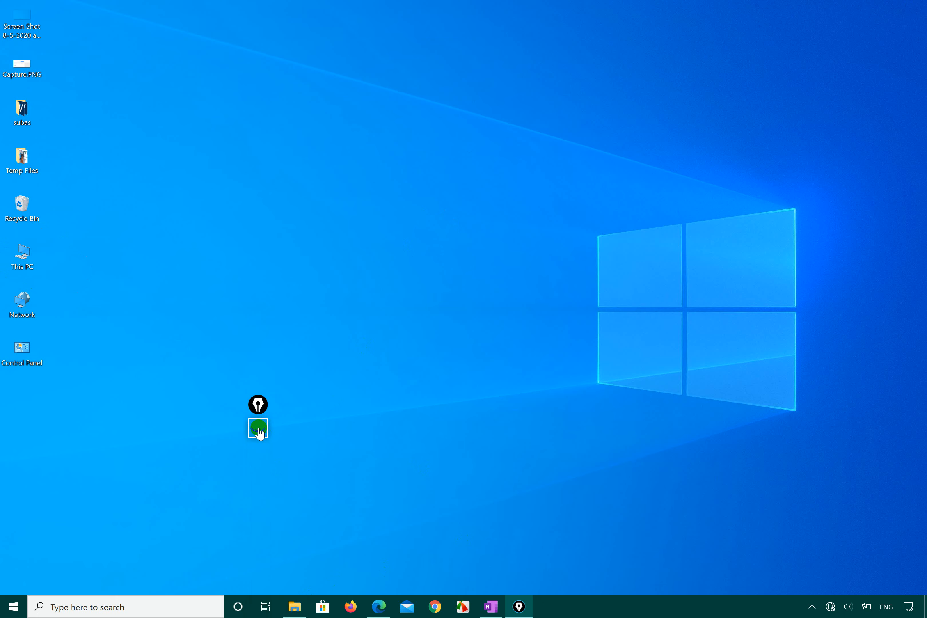
left_click(378, 607)
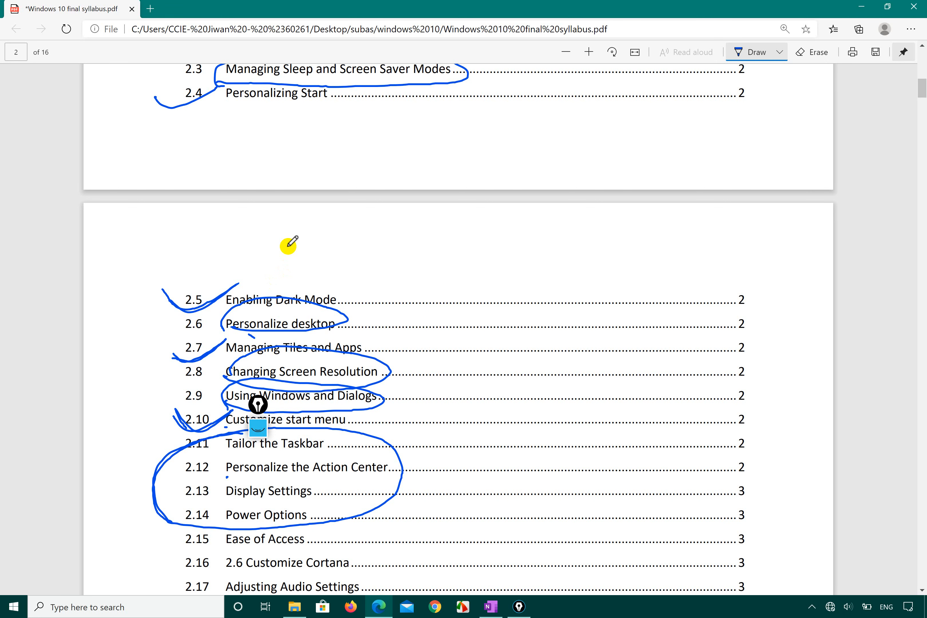
scroll(289, 244, "up", 2)
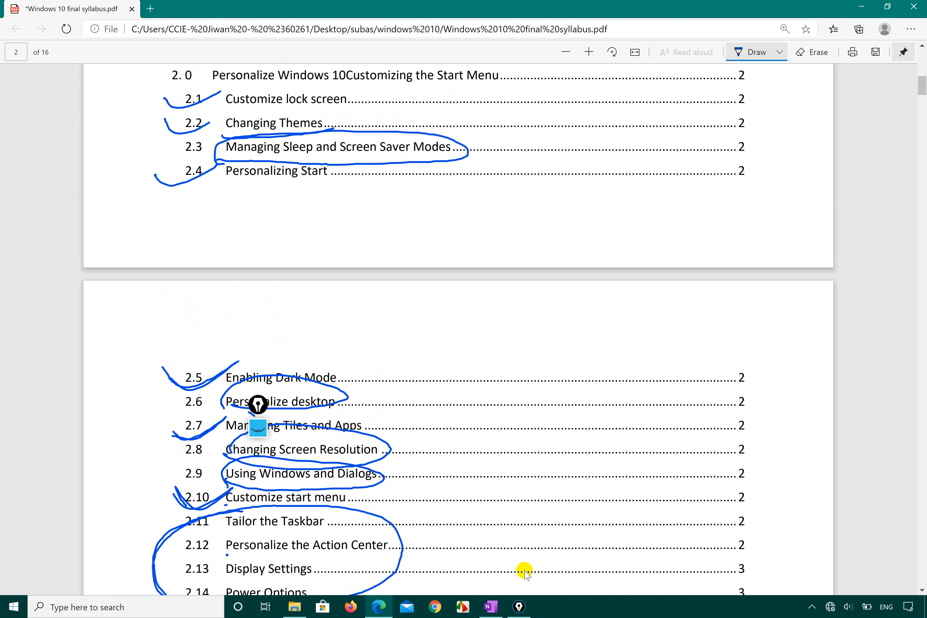
left_click(520, 609)
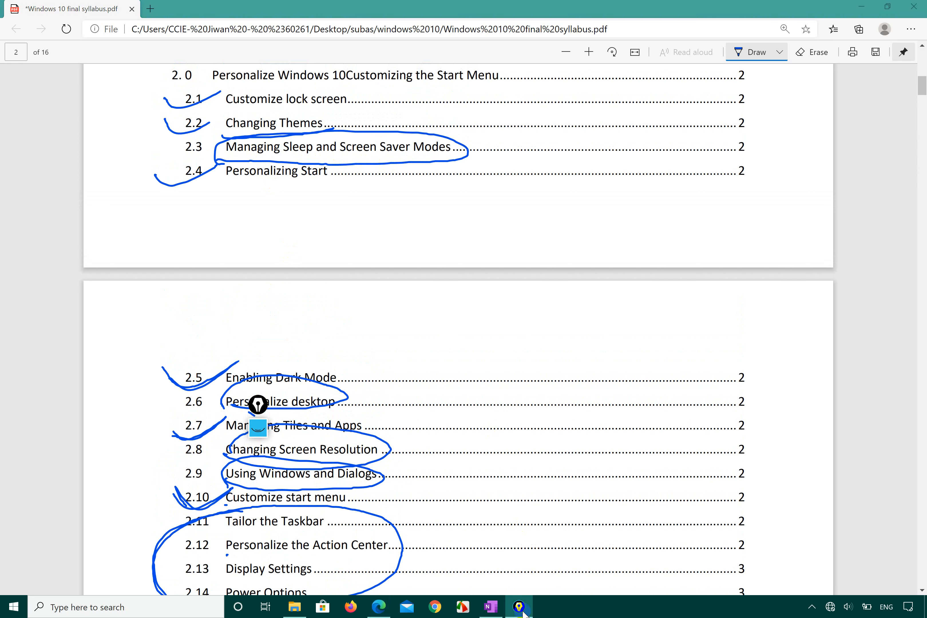
- Switch to OneNote and tick Resolution and Sleep mode in the page heading with the red pen
left_click(490, 606)
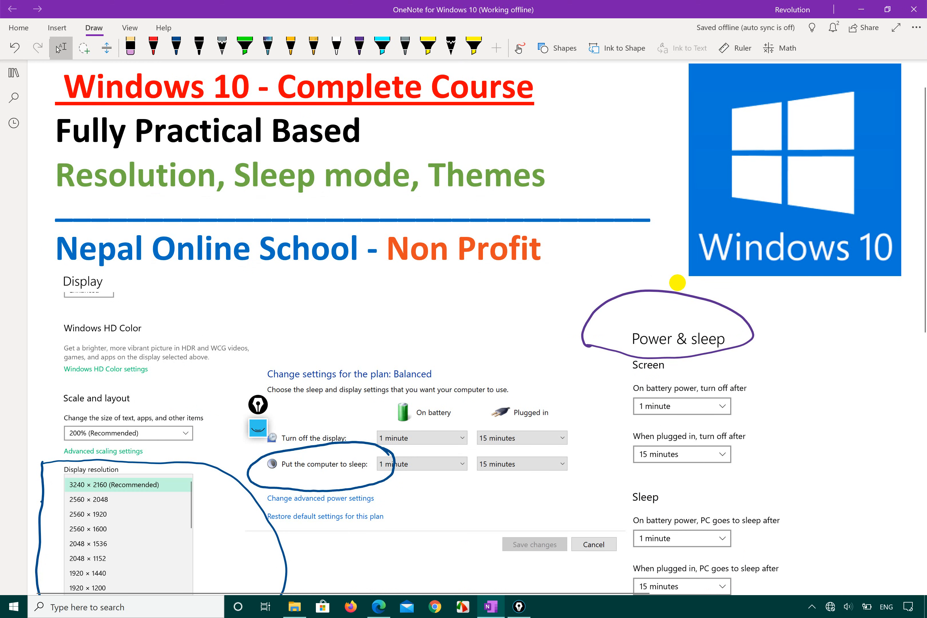
left_click(153, 48)
mouse_move(262, 187)
left_mouse_down()
mouse_move(355, 173)
mouse_move(411, 146)
left_mouse_up()
left_click_drag(119, 207, 188, 179)
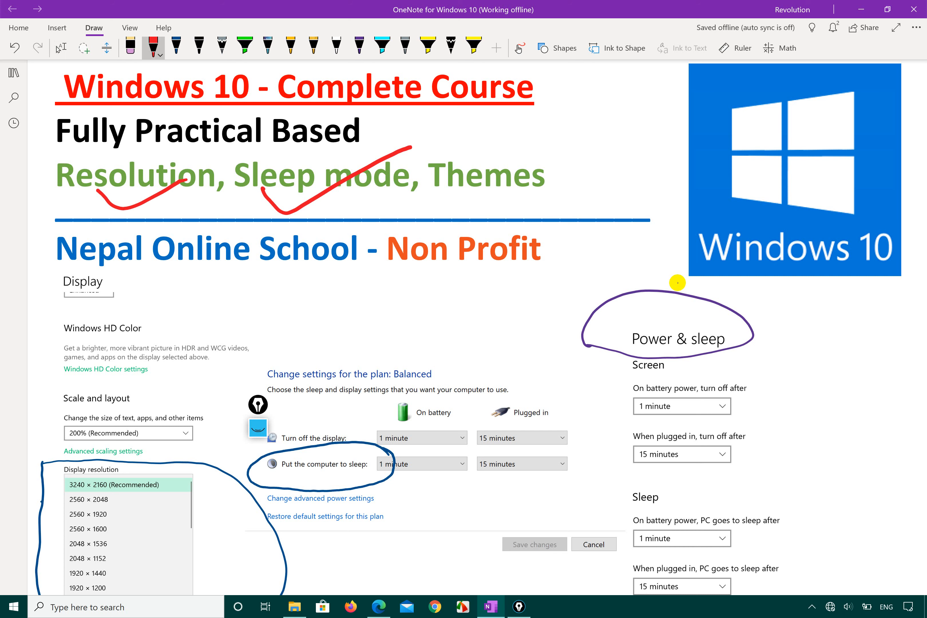
left_click_drag(262, 189, 396, 155)
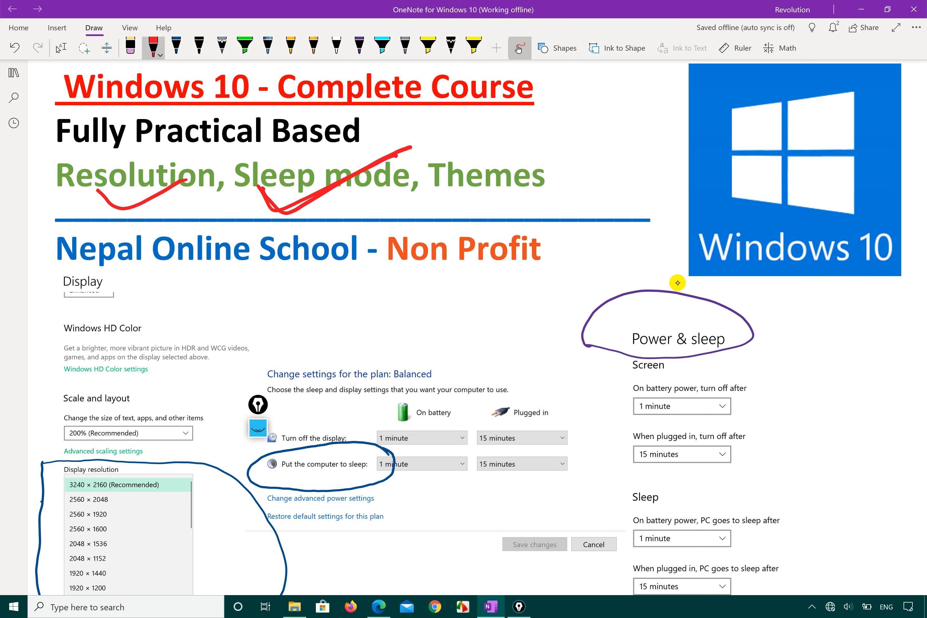
- Erase the red ticks on the heading and draw a single red tick on Sleep mode
left_click_drag(327, 201, 311, 187)
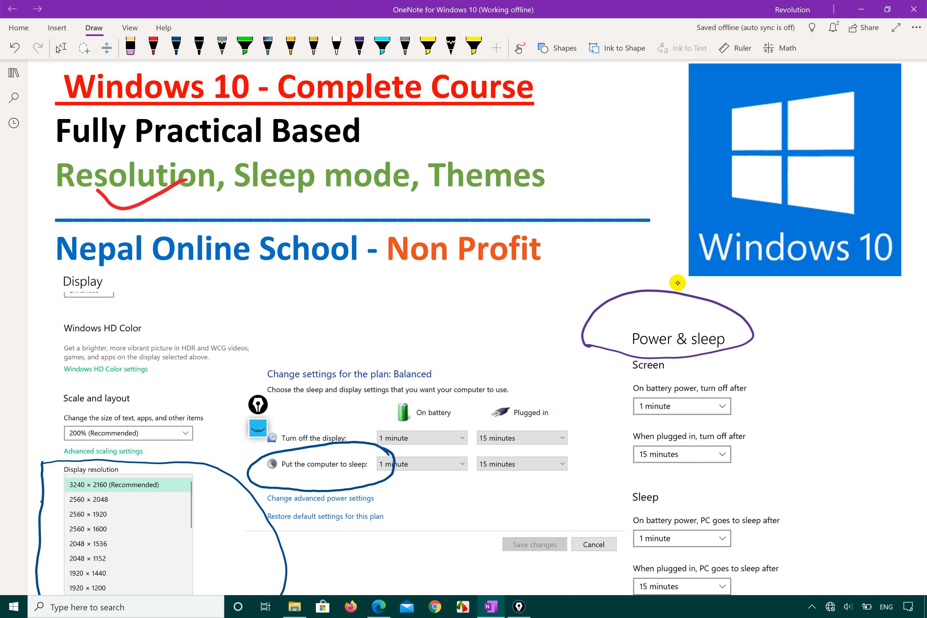
left_click_drag(159, 203, 140, 192)
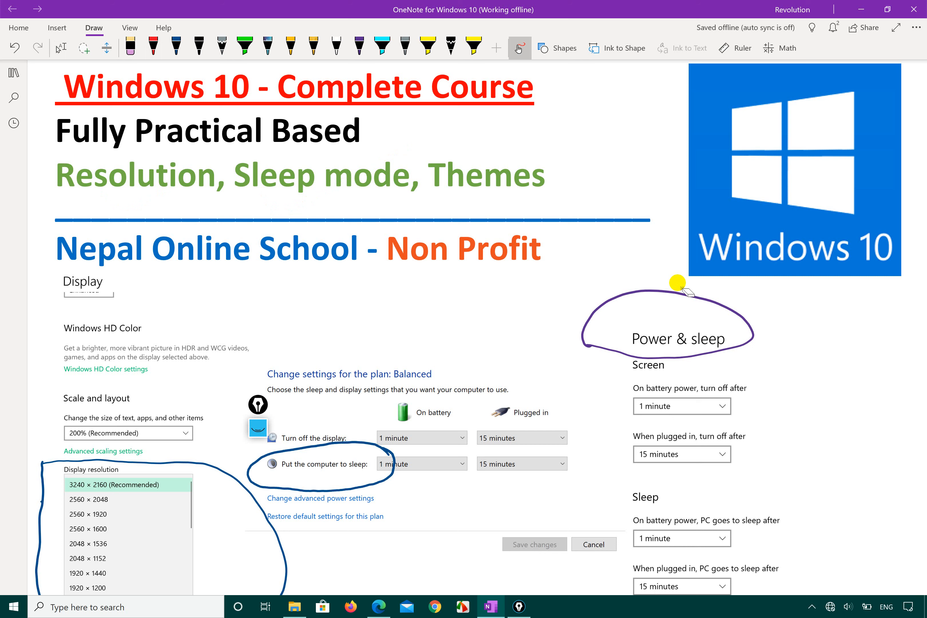
left_click(153, 47)
left_click_drag(255, 191, 334, 182)
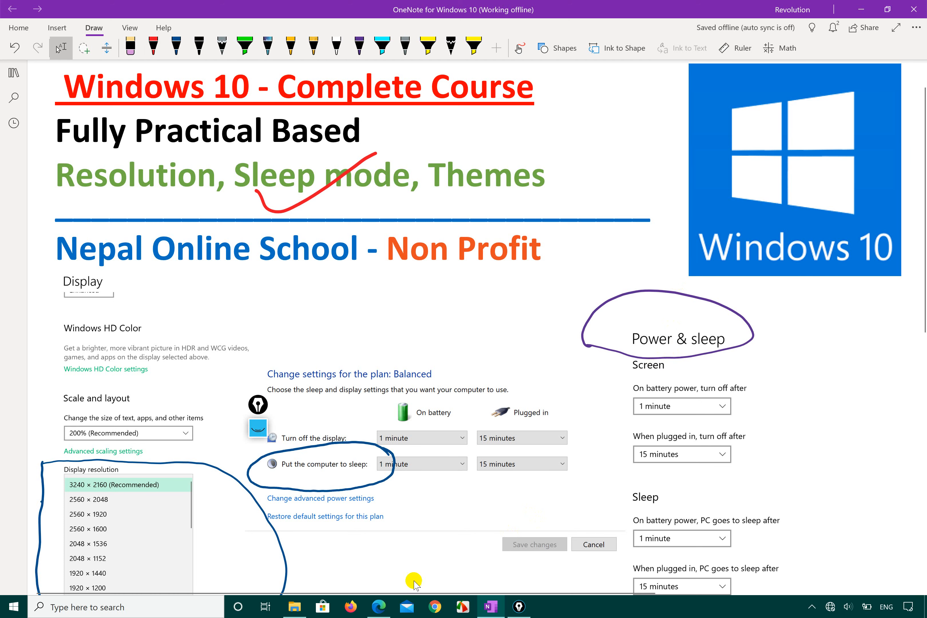
- Switch to the syllabus PDF in Edge and remove the pen marks from items 2.1 to 2.4
left_click(379, 607)
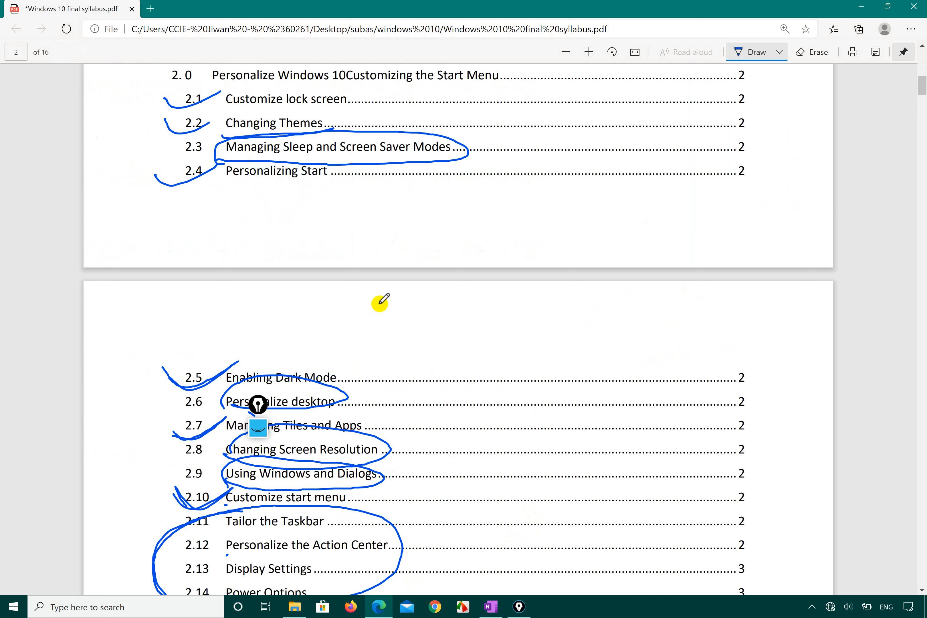
key("ctrl+z")
key("ctrl+z")
key("ctrl+z")
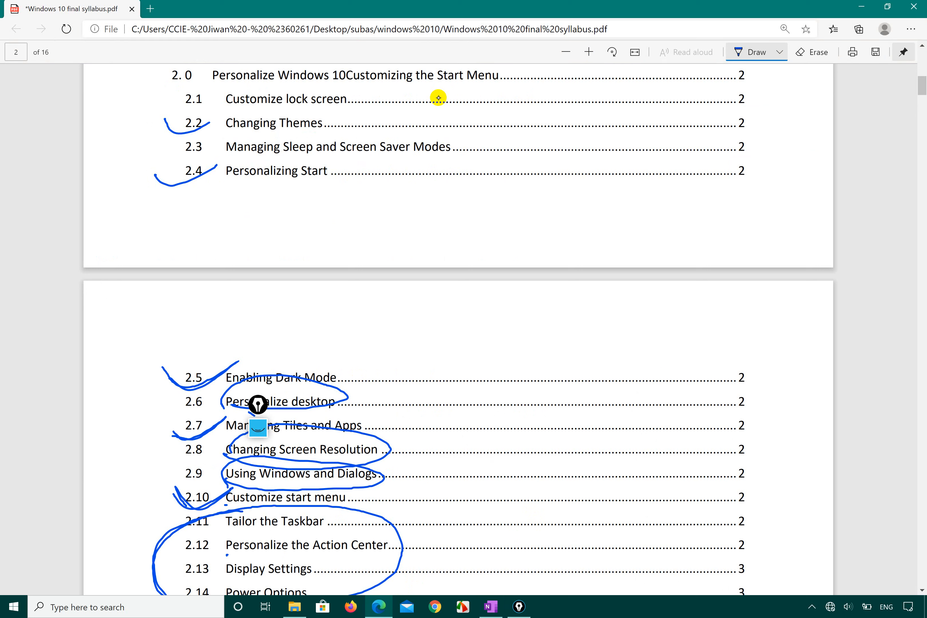
key("ctrl+z")
key("ctrl+z")
- Tick item 2.3 in the syllabus and remove the pen marks from items 2.2 and 2.4 to 2.7
mouse_move(198, 154)
left_mouse_down()
mouse_move(186, 142)
mouse_move(255, 142)
mouse_move(176, 135)
mouse_move(198, 158)
left_mouse_up()
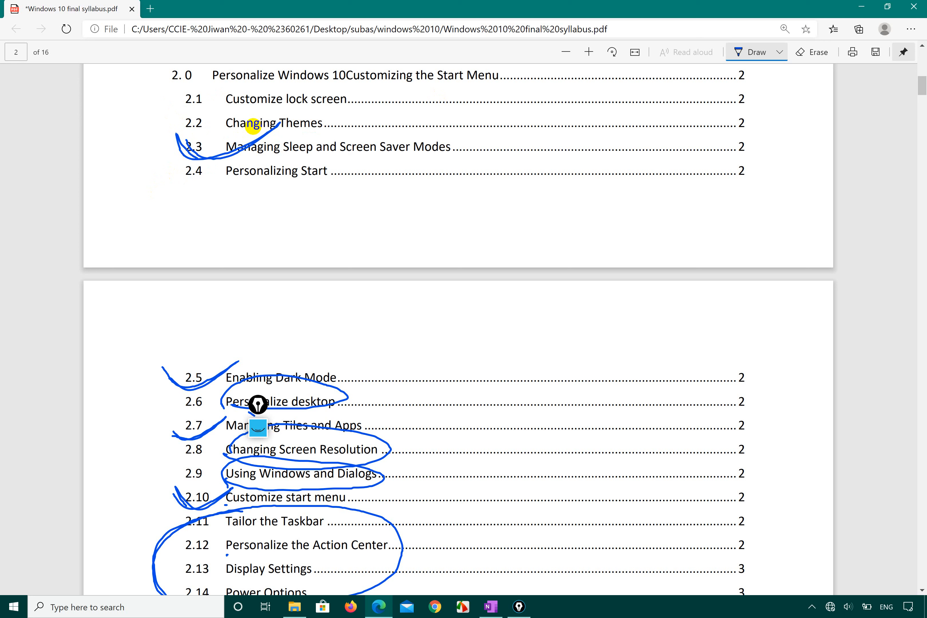
key("ctrl+z")
key("ctrl+z")
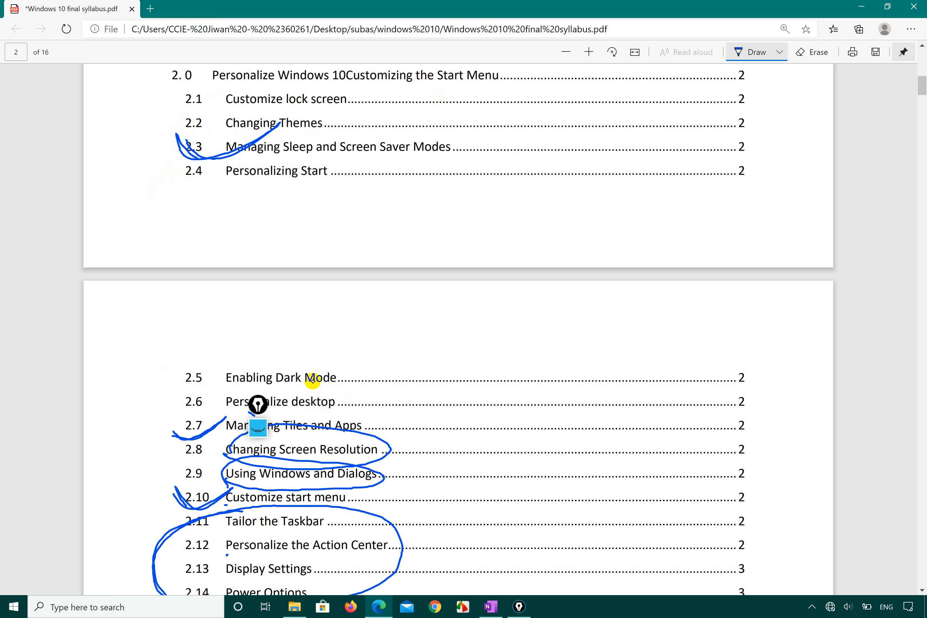
key("ctrl+z")
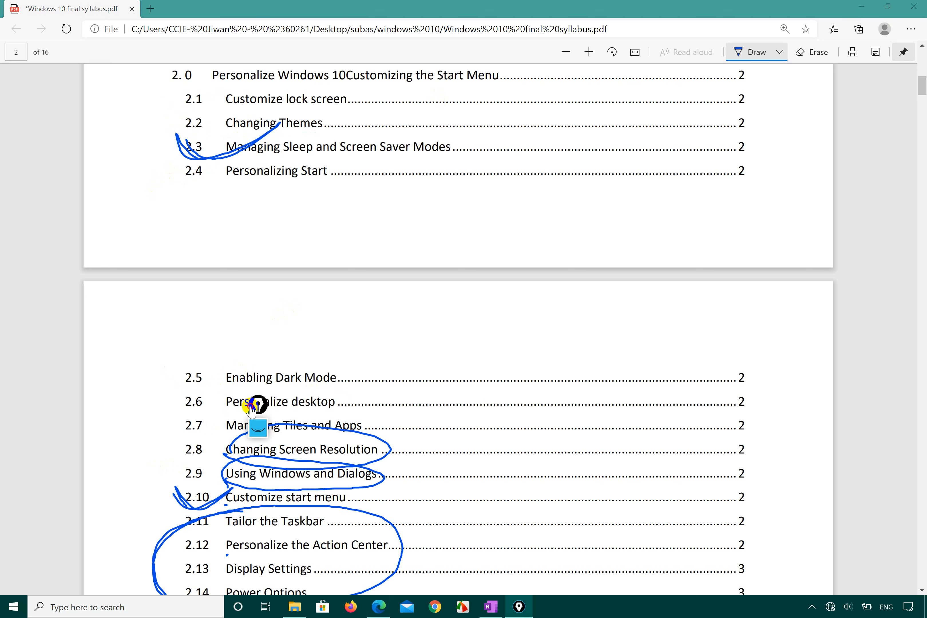
- Move the floating Epic Pen toolbar clear of the list and remove the pen marks from items 2.8 to 2.10
left_click_drag(258, 403, 88, 380)
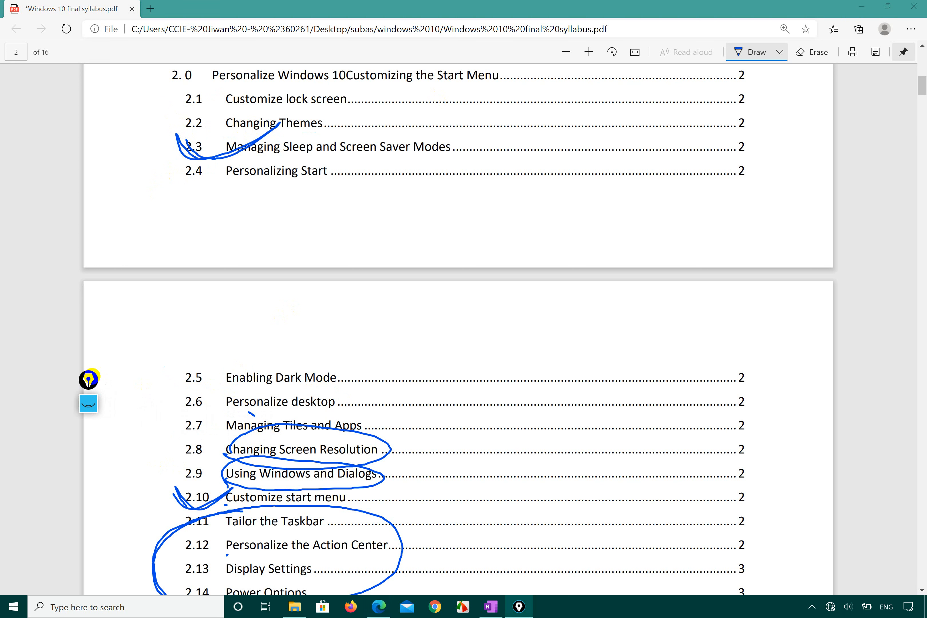
left_click(324, 416)
key("ctrl+z")
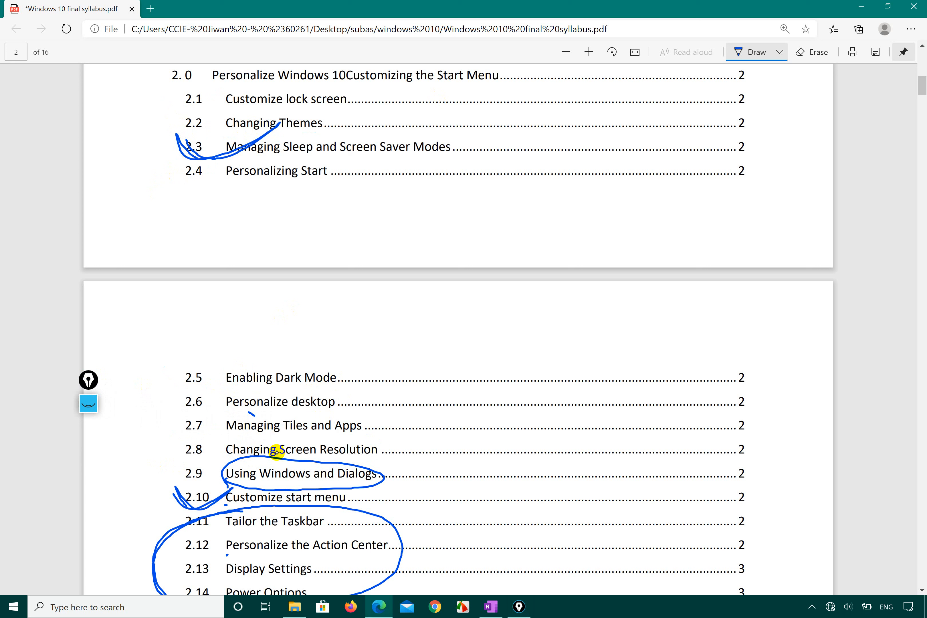
key("ctrl+z")
key("ctrl+z")
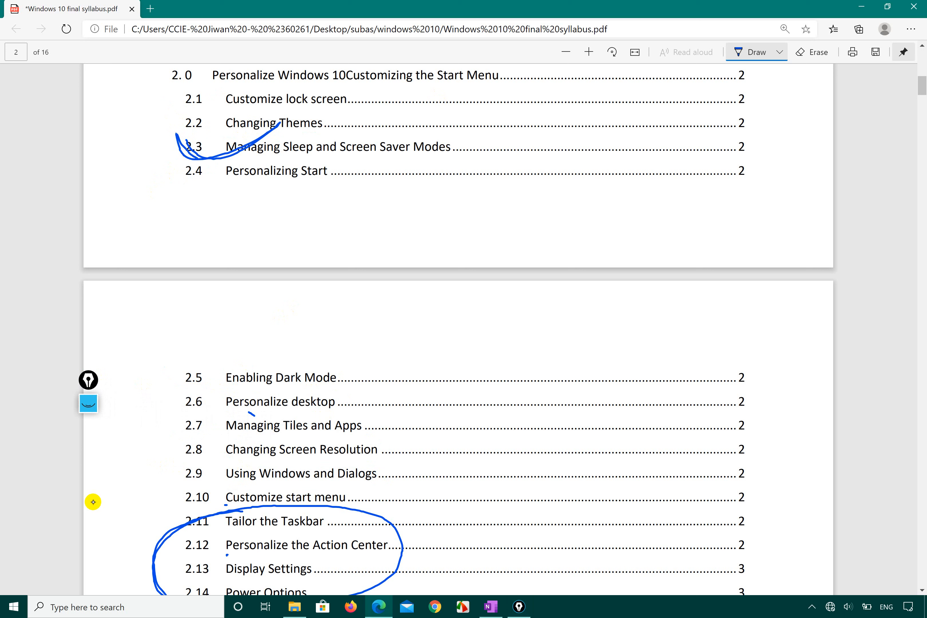
- Loop items 2.8 and 2.9 together with an arrow pointing downward, and minimize Edge and OneNote to show the desktop
mouse_move(220, 477)
left_mouse_down()
mouse_move(305, 490)
mouse_move(393, 457)
mouse_move(236, 433)
mouse_move(219, 476)
left_mouse_up()
mouse_move(361, 481)
left_mouse_down()
mouse_move(384, 483)
mouse_move(390, 513)
mouse_move(373, 505)
mouse_move(399, 514)
left_mouse_up()
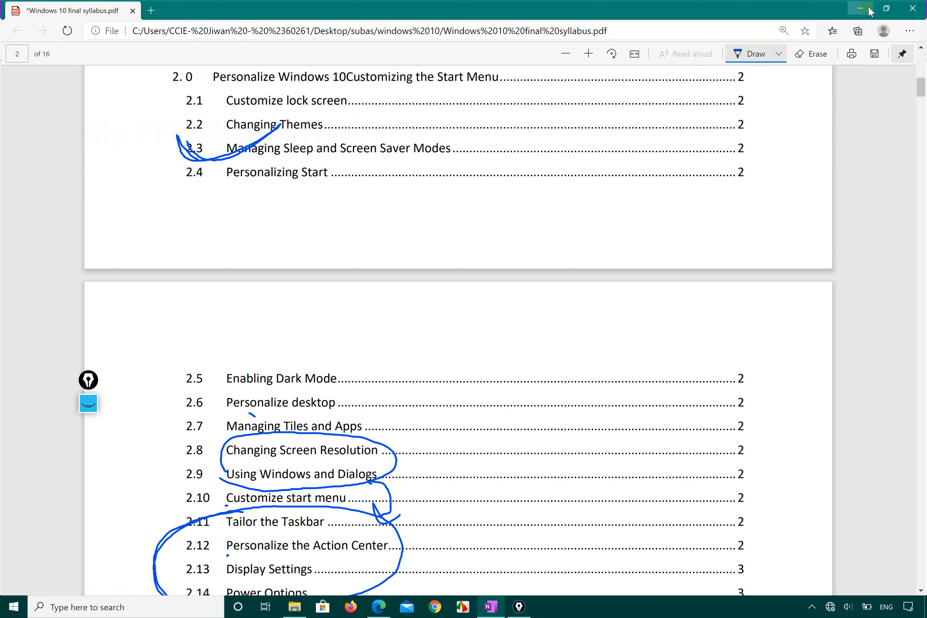
left_click(870, 9)
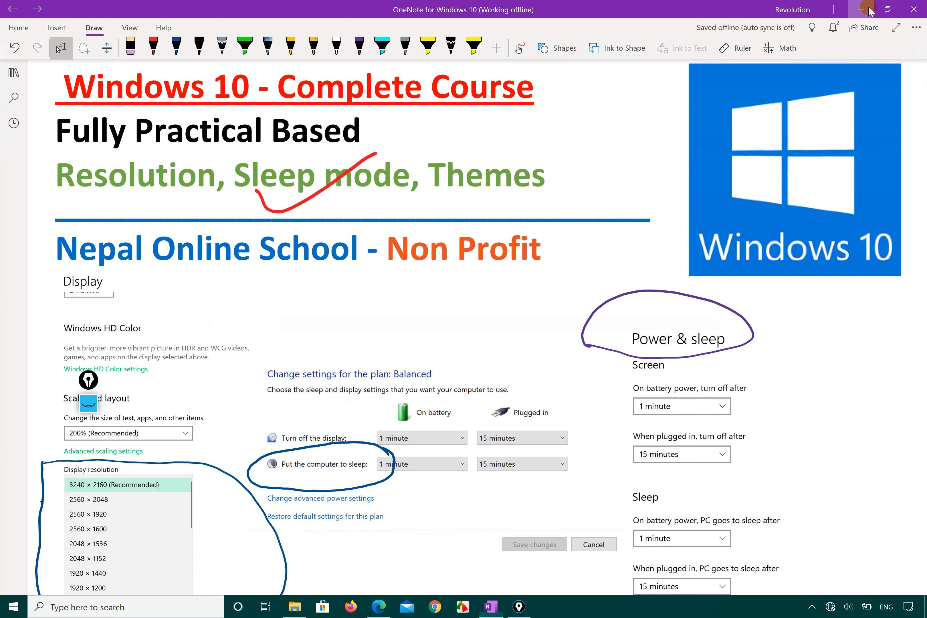
left_click(859, 9)
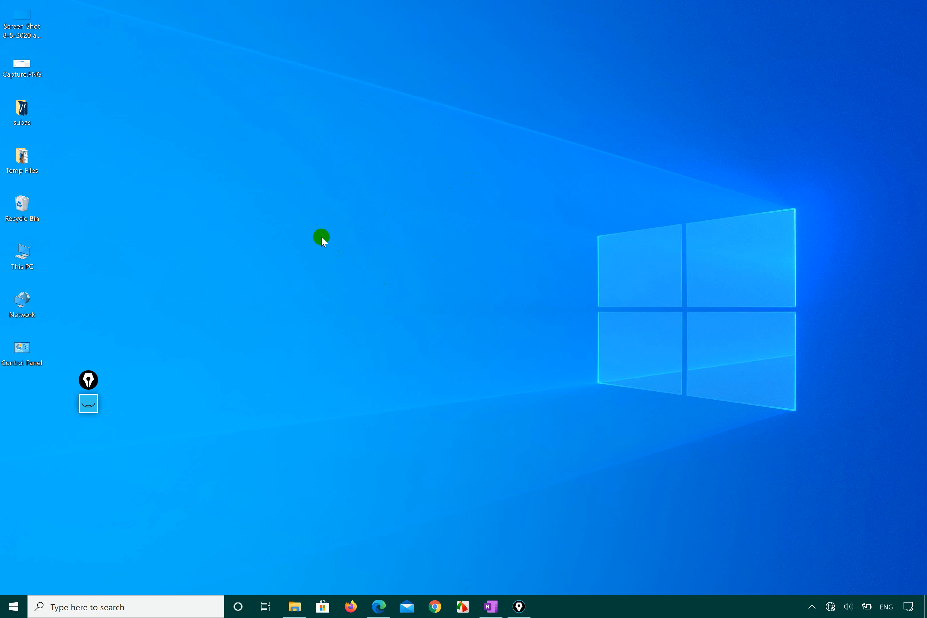
- Show the Start menu and the desktop's context menu, closing each again without choosing anything
left_click(10, 610)
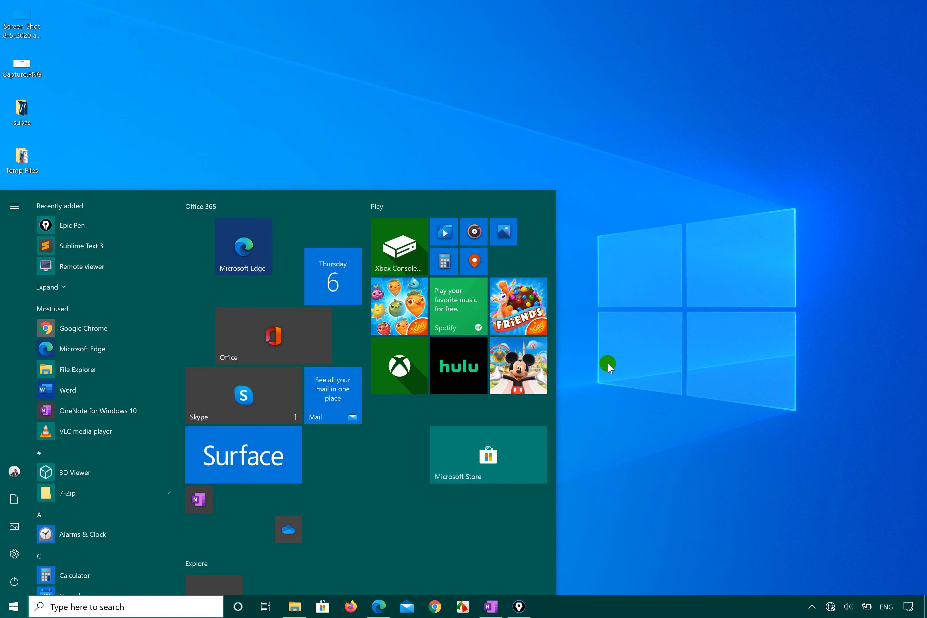
left_click(612, 300)
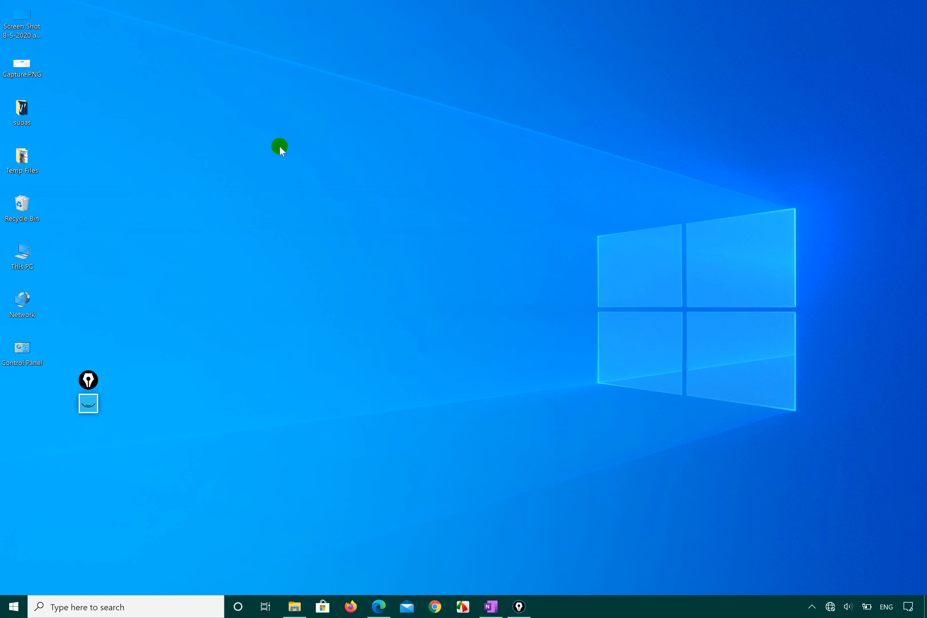
left_click_drag(54, 358, 167, 116)
right_click(397, 235)
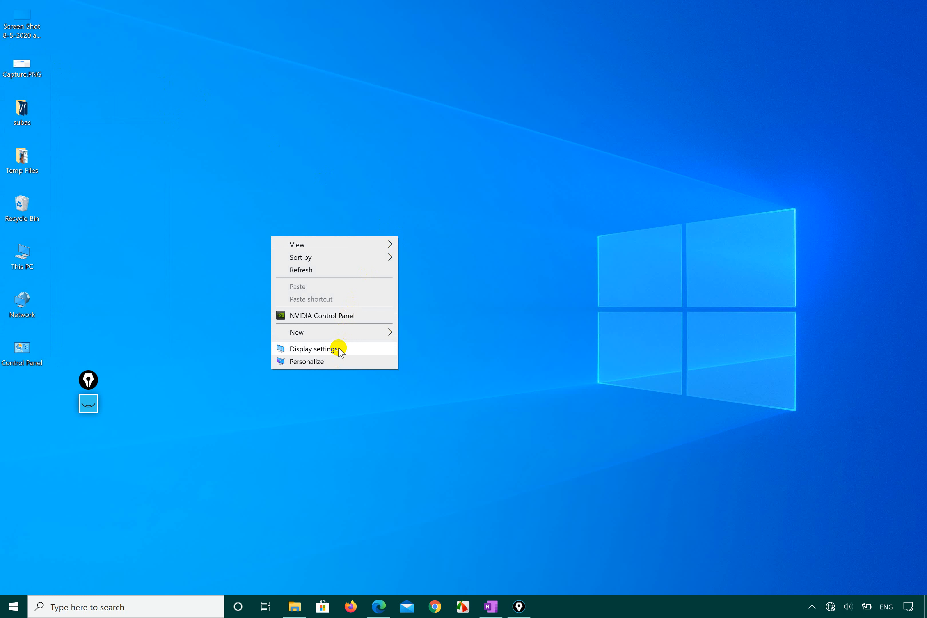
left_click(240, 418)
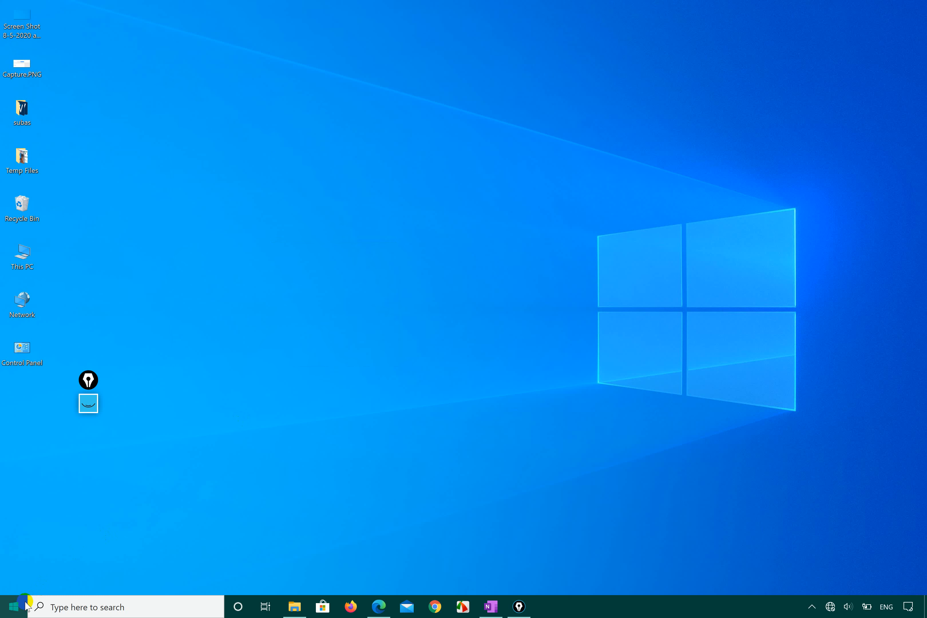
left_click(16, 606)
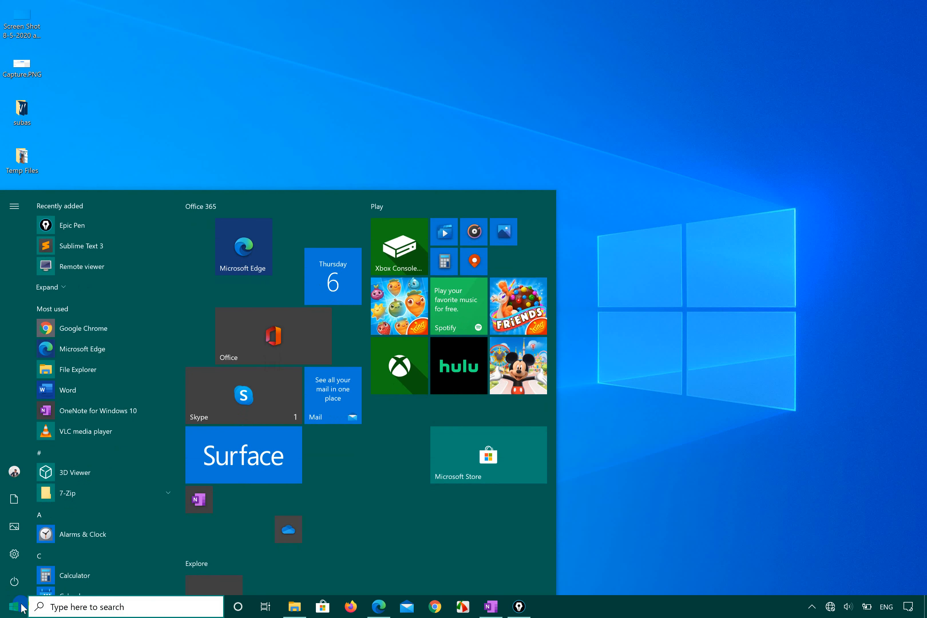
left_click(572, 321)
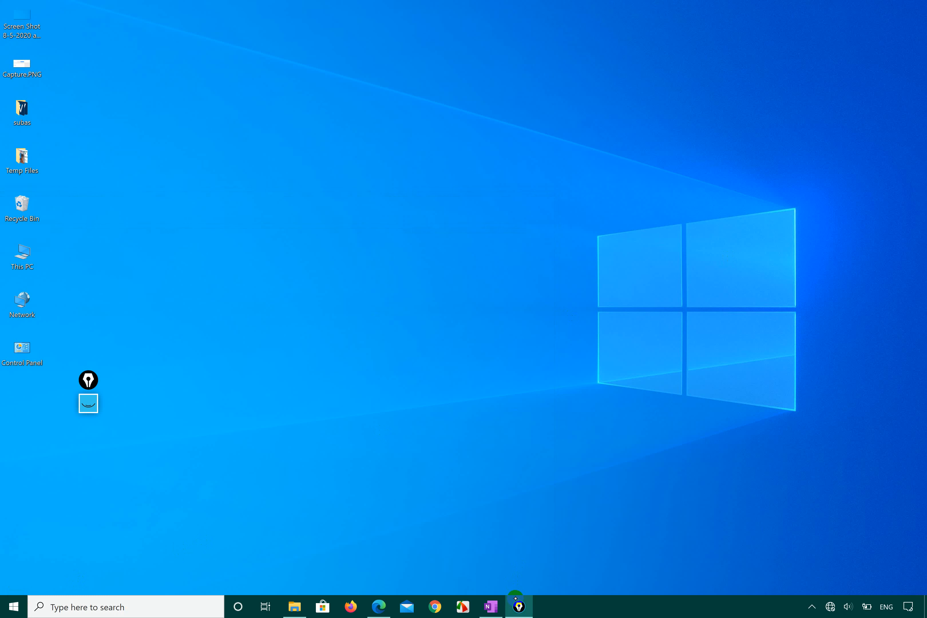
- Clear all Epic Pen annotations from the desktop and draw a loop around the Start button
left_click(518, 607)
left_click(88, 403)
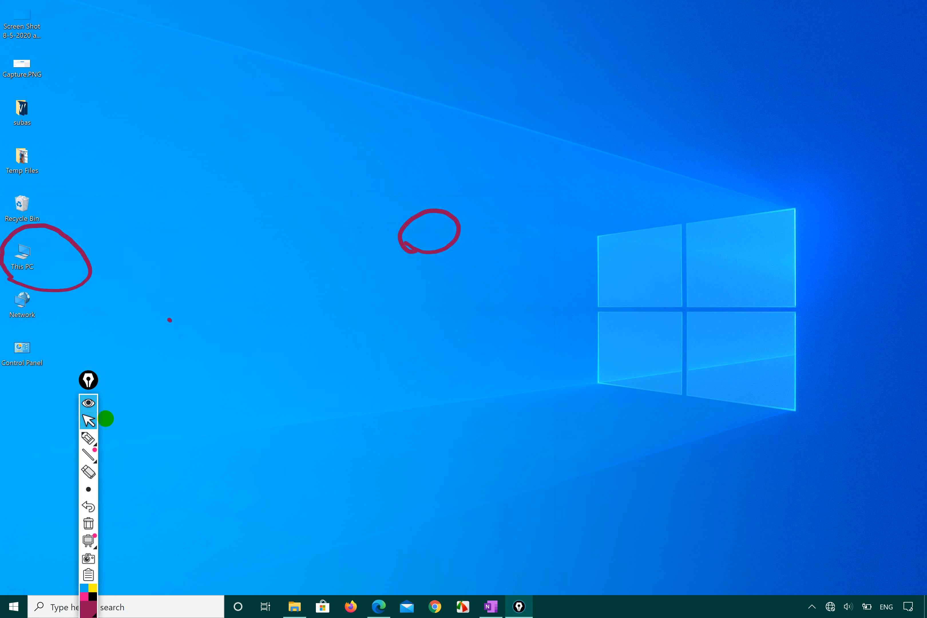
left_click(89, 524)
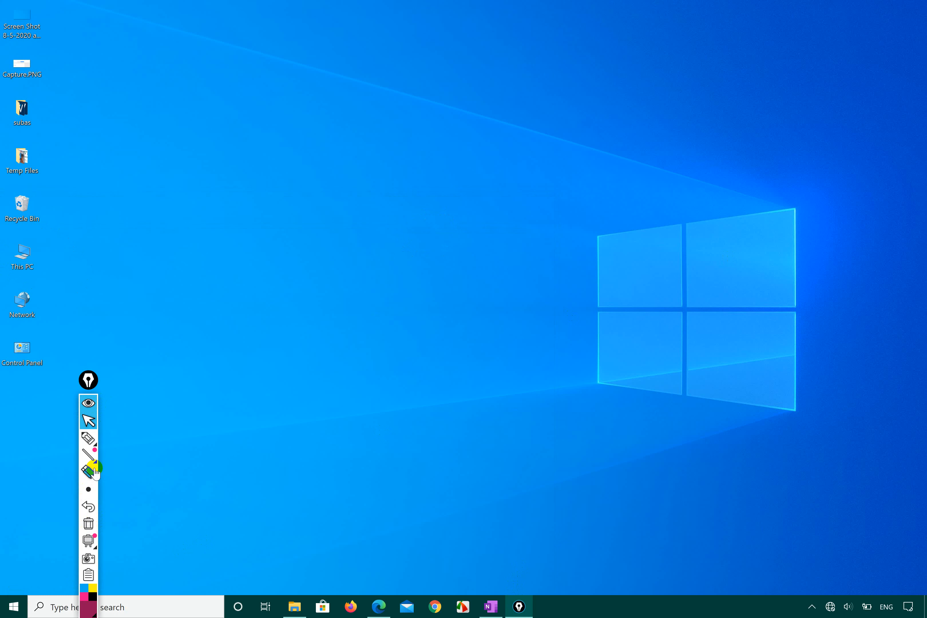
left_click(88, 438)
mouse_move(18, 558)
left_mouse_down()
mouse_move(62, 600)
mouse_move(20, 554)
mouse_move(6, 552)
left_mouse_up()
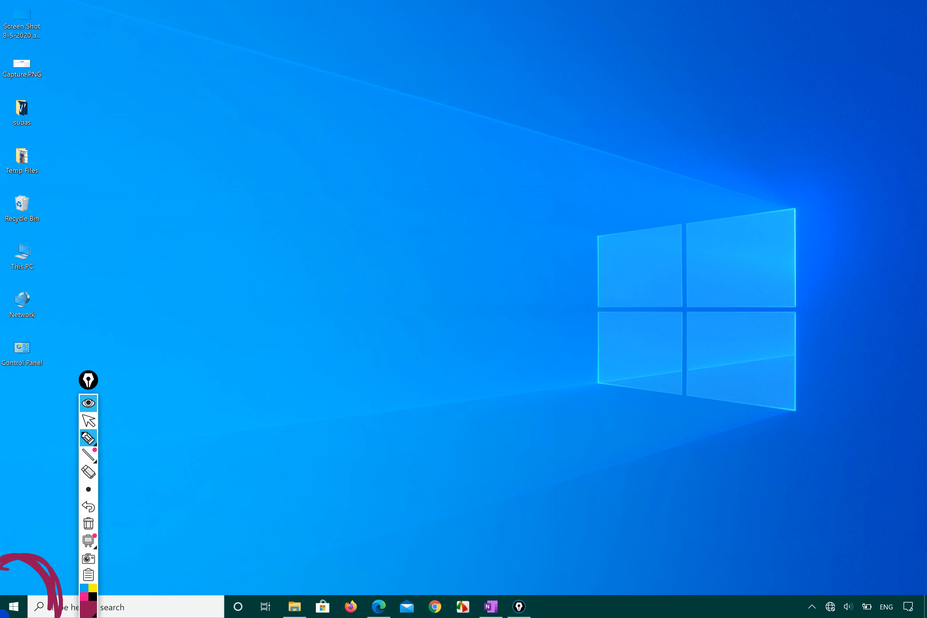
- Return to the normal pointer and open Windows Settings from the expanded Start menu
left_click(84, 423)
left_click(13, 608)
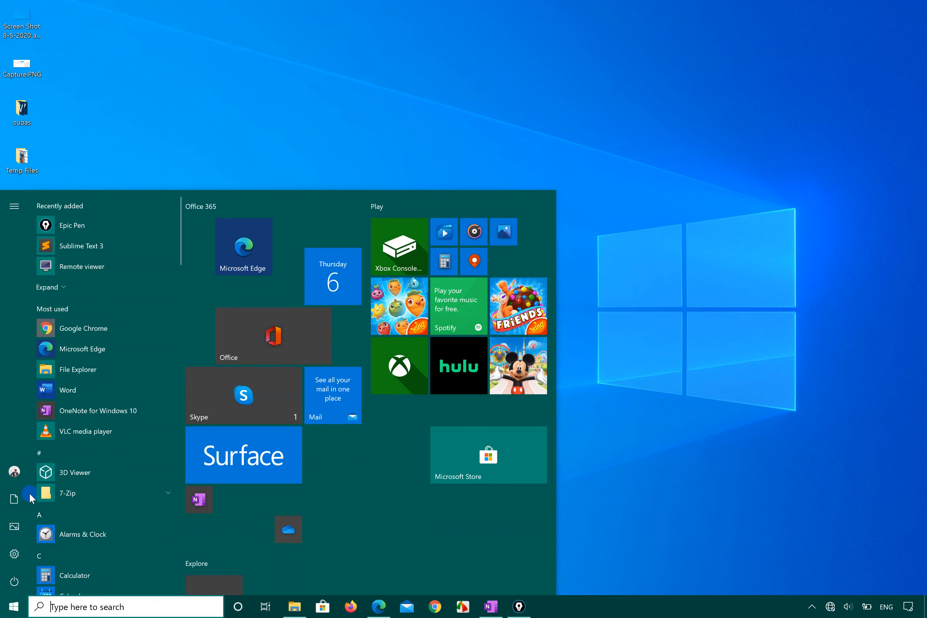
left_click(20, 216)
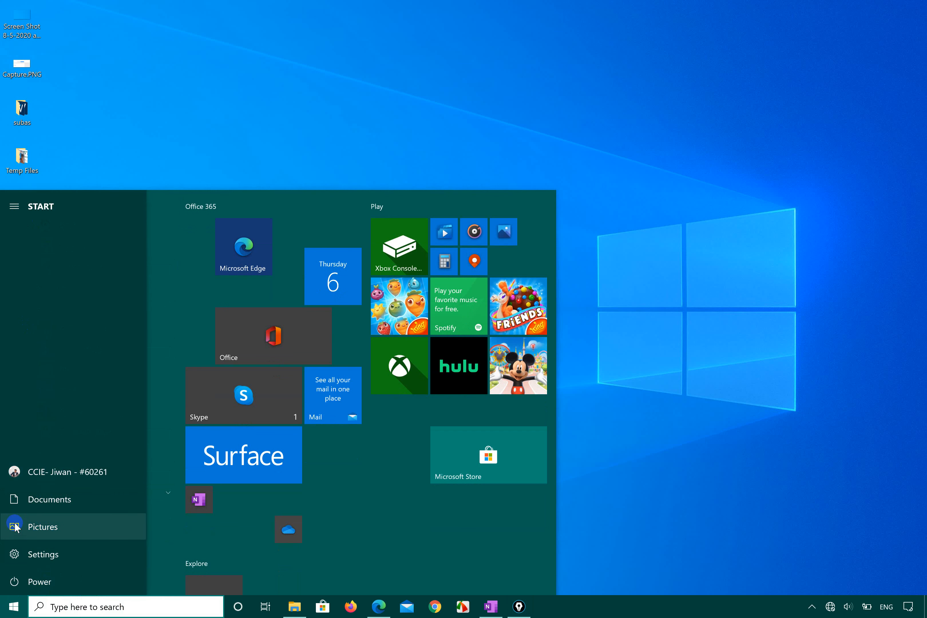
left_click(45, 554)
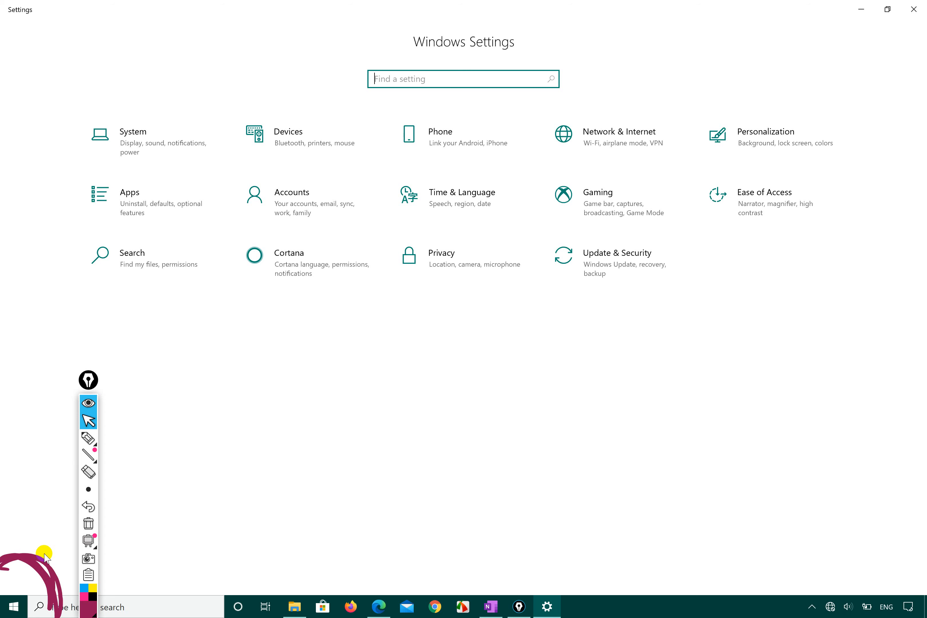
- Circle the System category with the pen and mark its display, sound, notifications and power entries
left_click(88, 438)
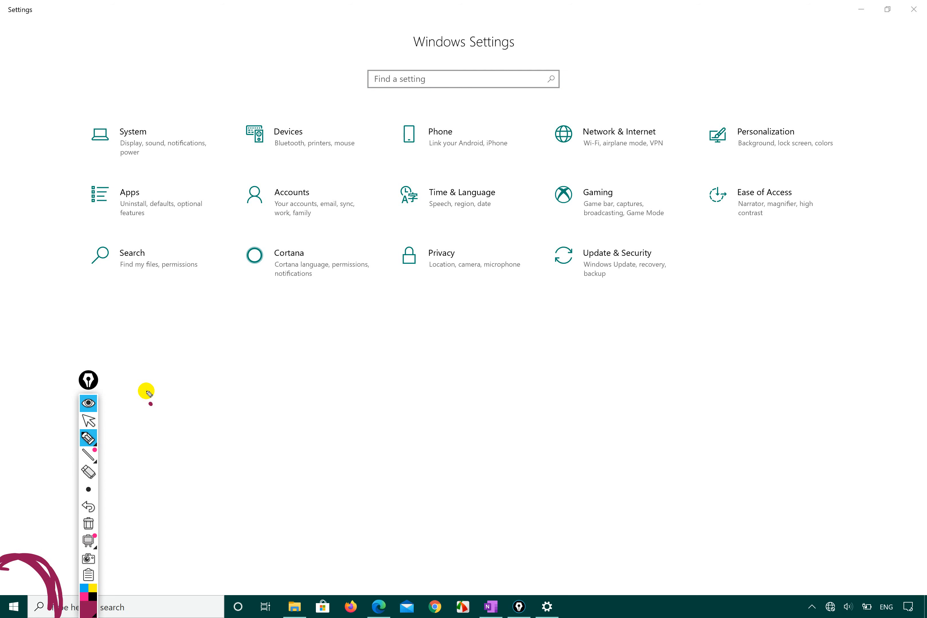
mouse_move(146, 105)
left_mouse_down()
mouse_move(76, 143)
mouse_move(210, 161)
mouse_move(161, 90)
left_mouse_up()
mouse_move(133, 140)
left_mouse_down()
mouse_move(154, 124)
mouse_move(204, 124)
left_mouse_up()
left_click_drag(123, 161, 148, 156)
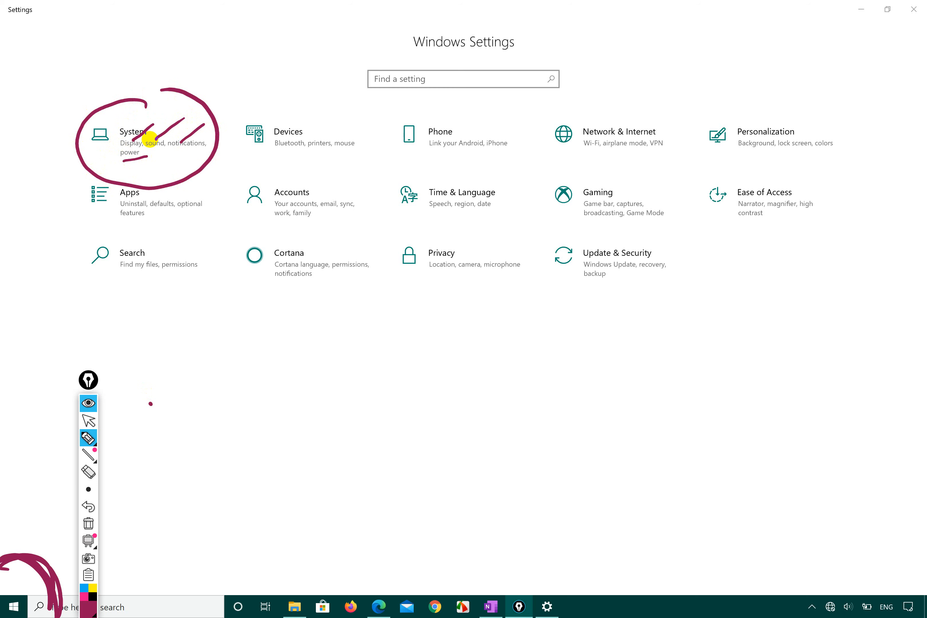
- Try a large pen loop around the other settings categories and undo it
left_click_drag(310, 164, 317, 163)
mouse_move(356, 166)
left_mouse_down()
mouse_move(612, 167)
mouse_move(734, 278)
mouse_move(339, 231)
left_mouse_up()
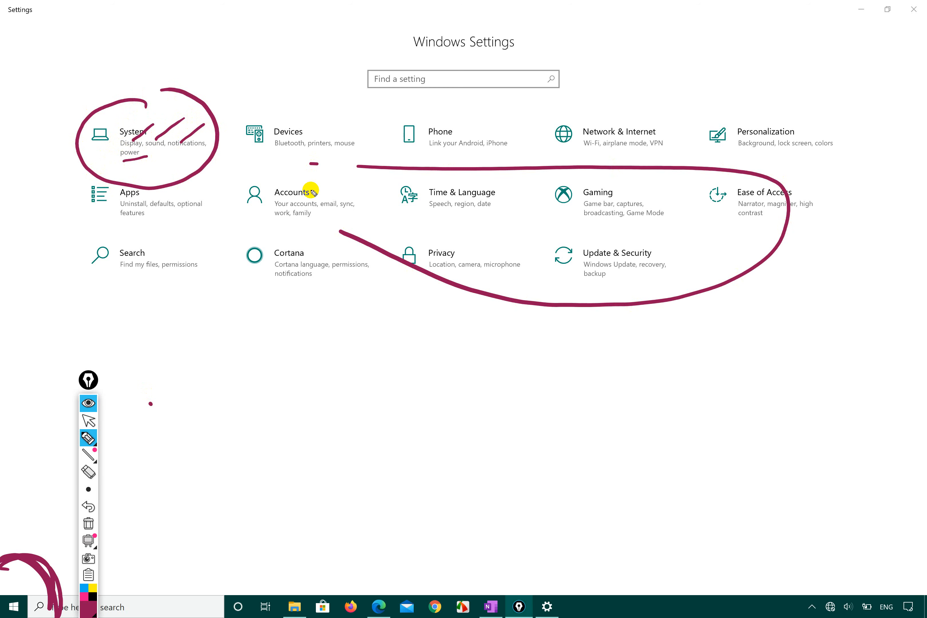
key("ctrl+z")
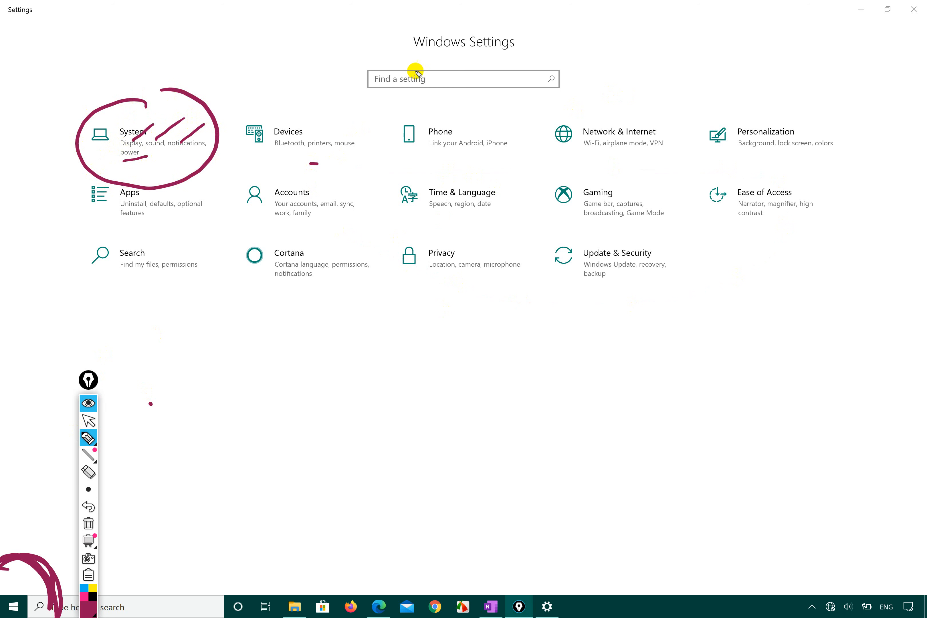
- Return to the normal pointer, search Windows Settings for "slee" and clear the search text
left_click(88, 421)
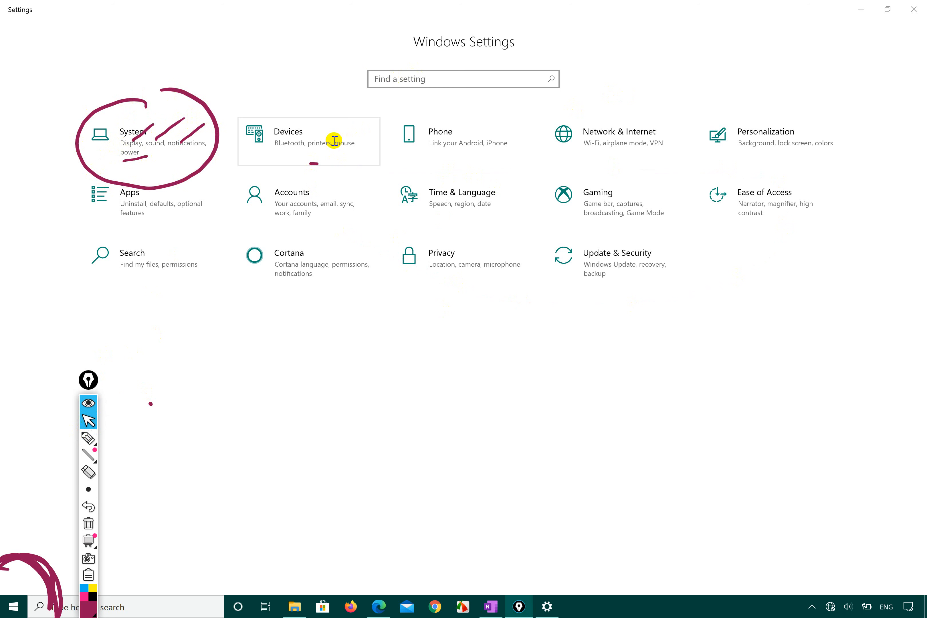
left_click(381, 77)
type("slee")
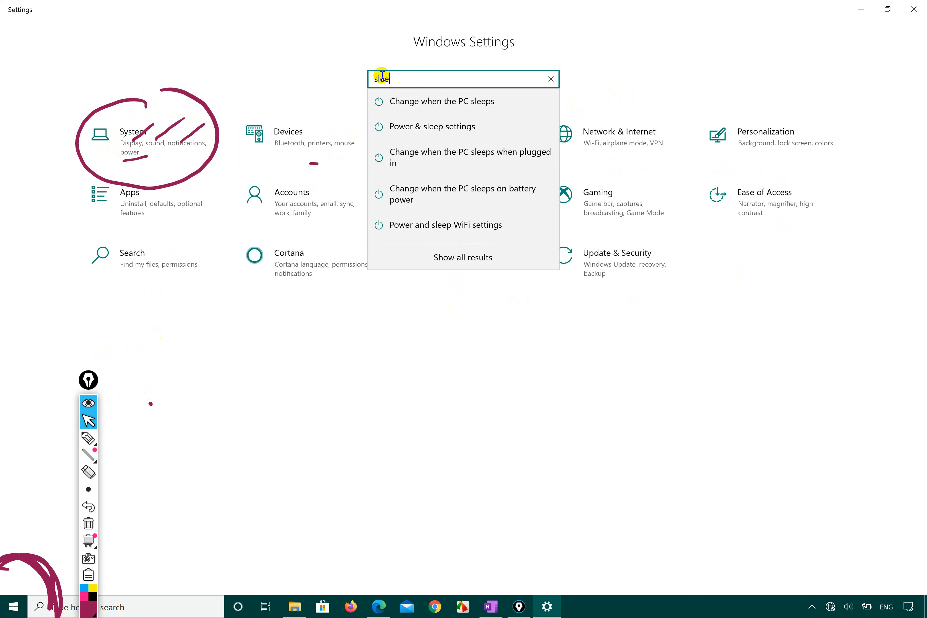
key("BackSpace")
key("BackSpace")
key("BackSpace")
key("BackSpace")
- Search Windows Settings for "power" and clear the search text
type("power")
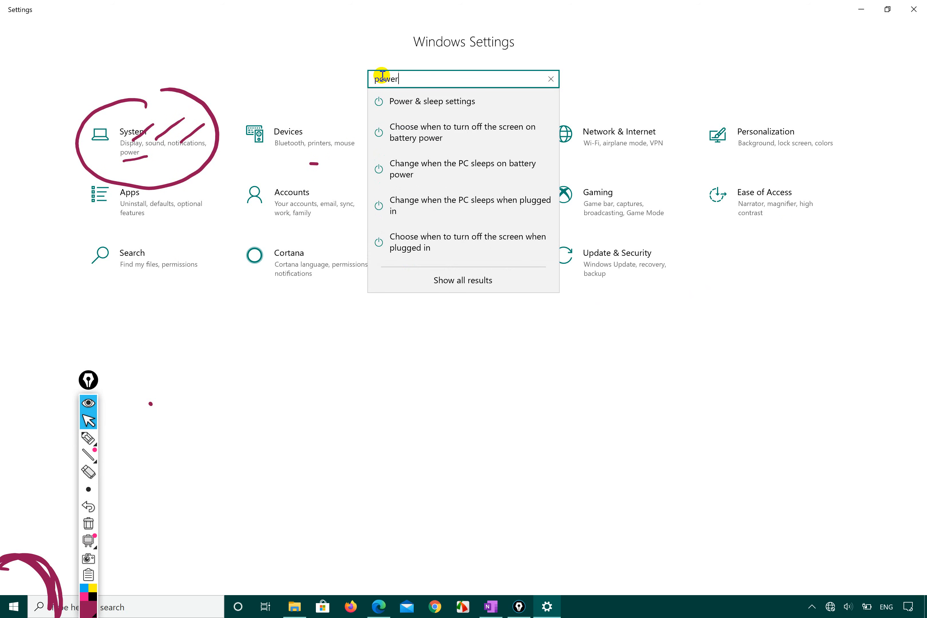
key("BackSpace")
key("BackSpace")
key("BackSpace")
key("BackSpace")
key("BackSpace")
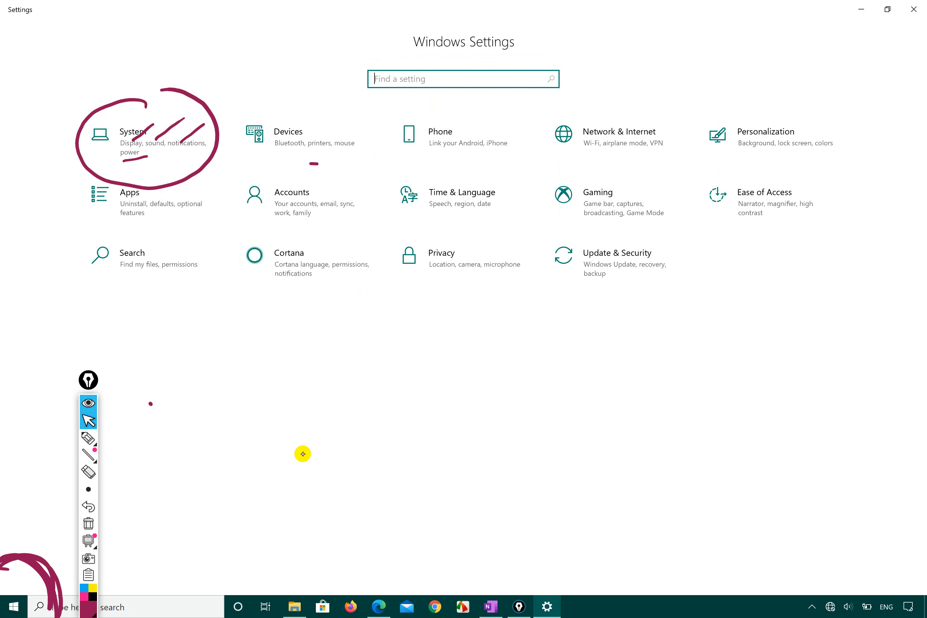
- Remove the pen circle and most strokes from the System category and return to the normal pointer
left_click(88, 438)
mouse_move(149, 187)
left_mouse_down()
mouse_move(153, 135)
mouse_move(152, 150)
left_mouse_up()
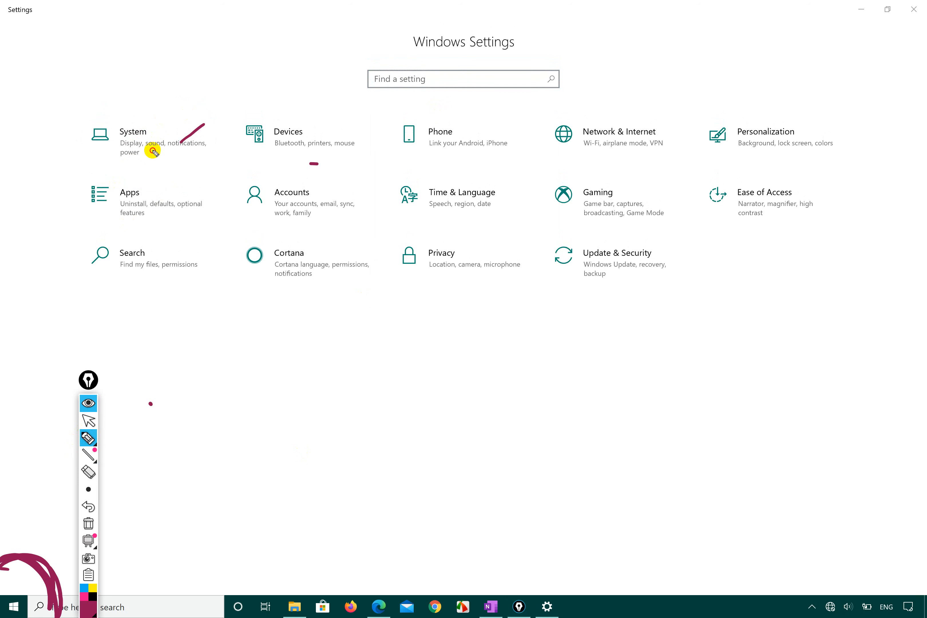
left_click(97, 424)
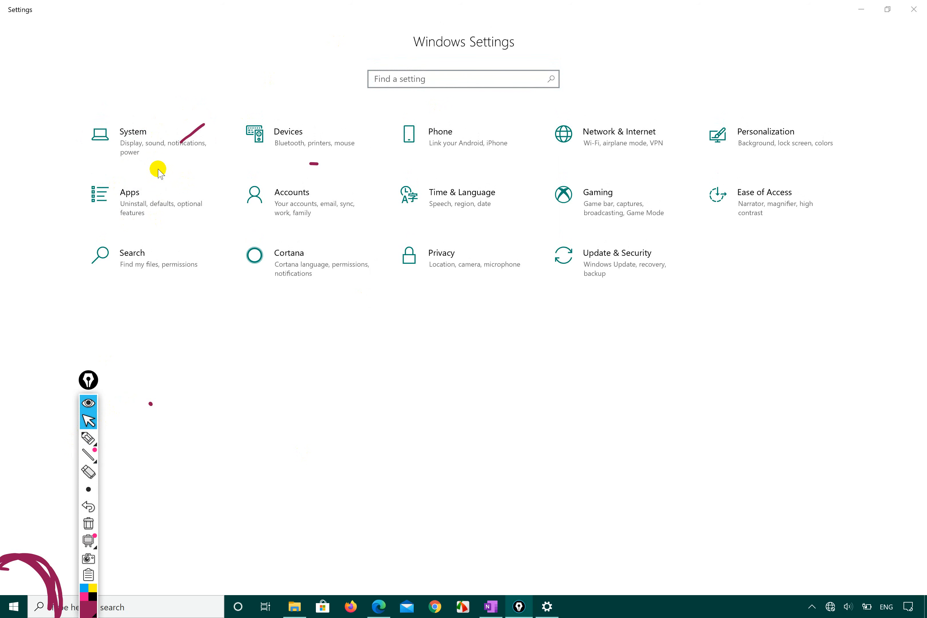
- Open the System settings and view the scale, resolution and orientation options on the Display page
left_click(153, 156)
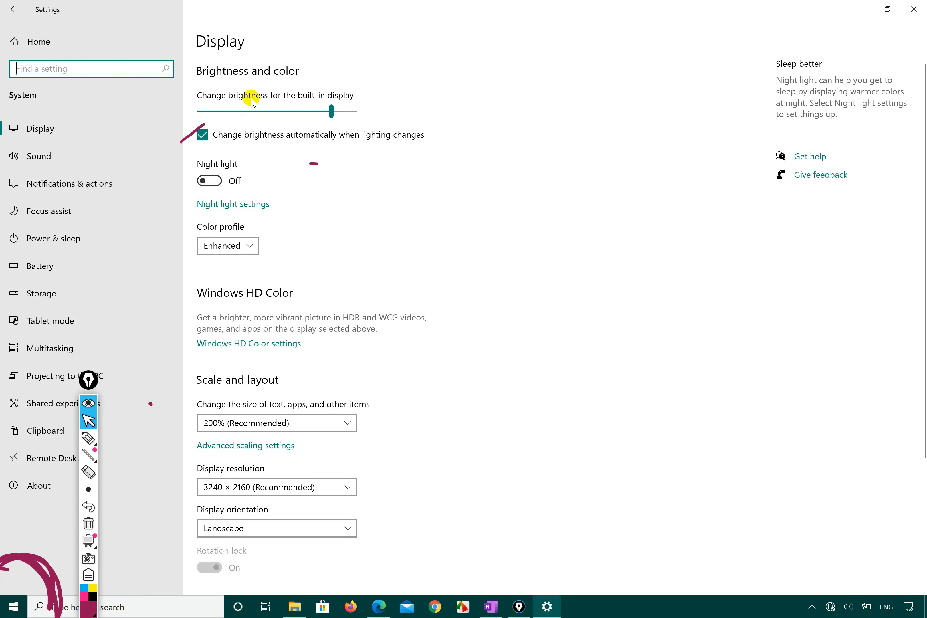
scroll(275, 206, "down", 5)
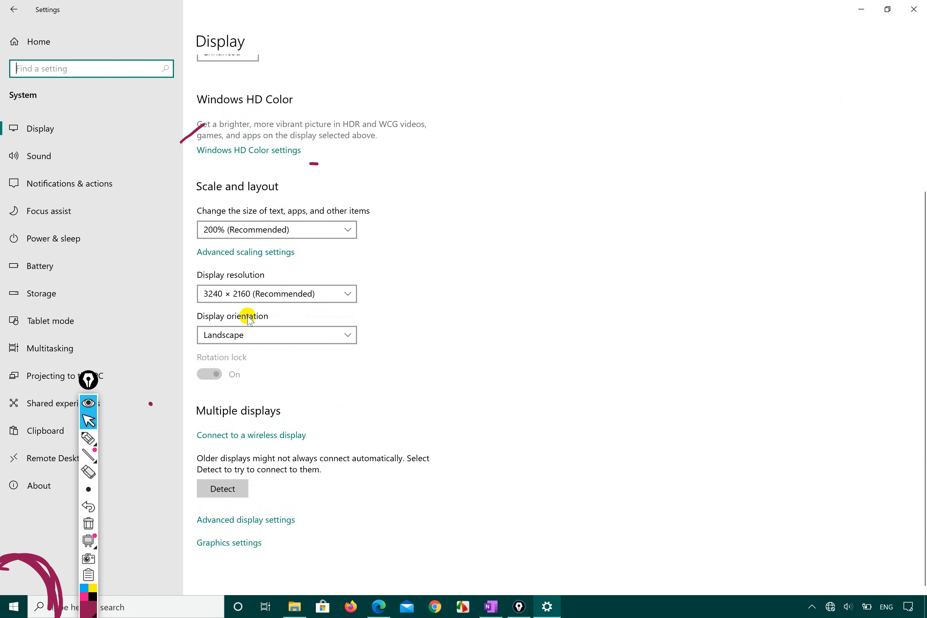
left_click(297, 354)
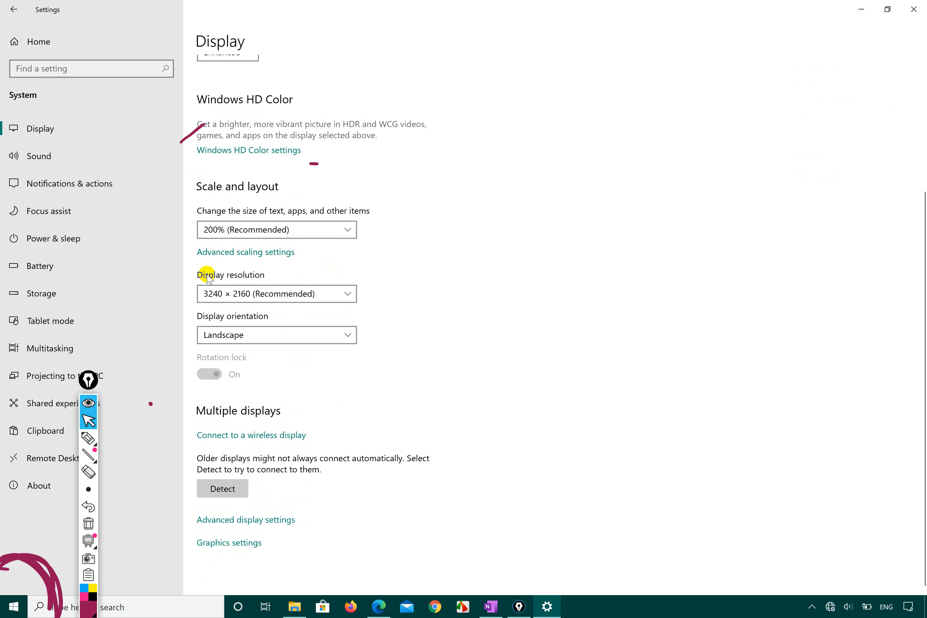
- Circle the Power & sleep entry with the pen, undo the extra stroke near Display resolution, and return to the normal pointer
left_click(89, 438)
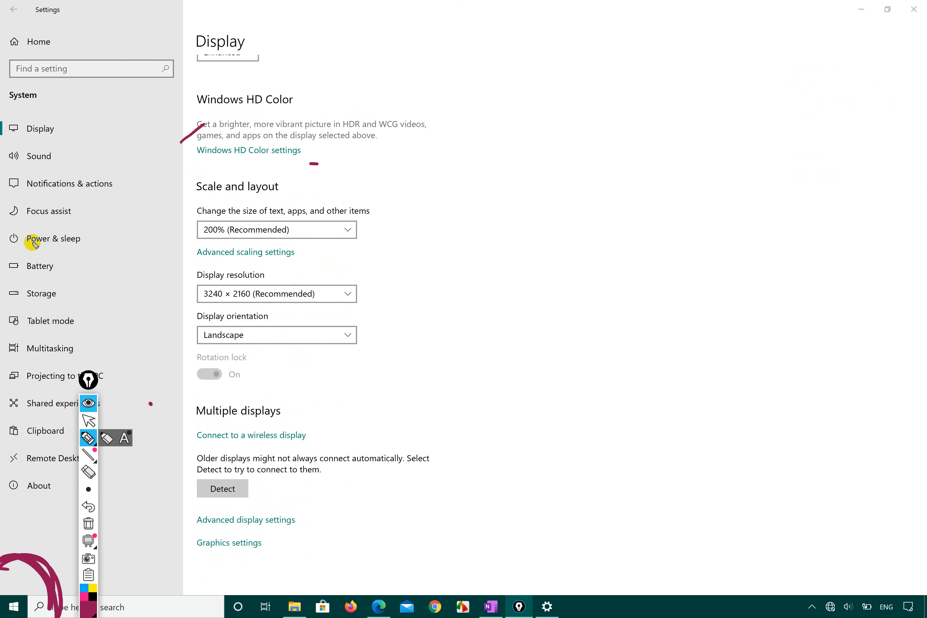
mouse_move(12, 237)
left_mouse_down()
mouse_move(87, 263)
mouse_move(134, 211)
mouse_move(6, 239)
left_mouse_up()
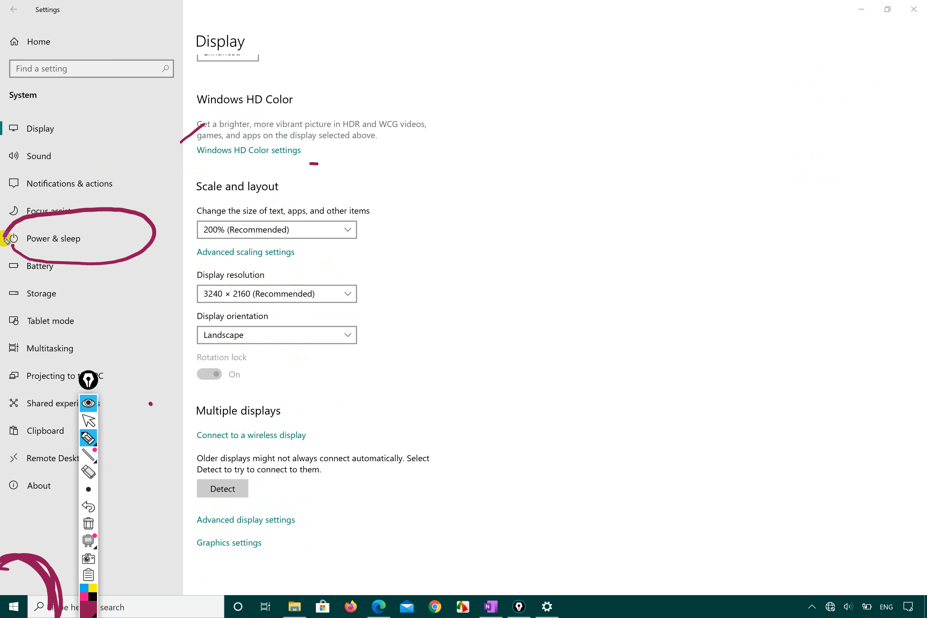
mouse_move(263, 306)
left_mouse_down()
mouse_move(300, 339)
mouse_move(220, 230)
mouse_move(363, 193)
mouse_move(220, 310)
left_mouse_up()
key("ctrl+z")
left_click(89, 420)
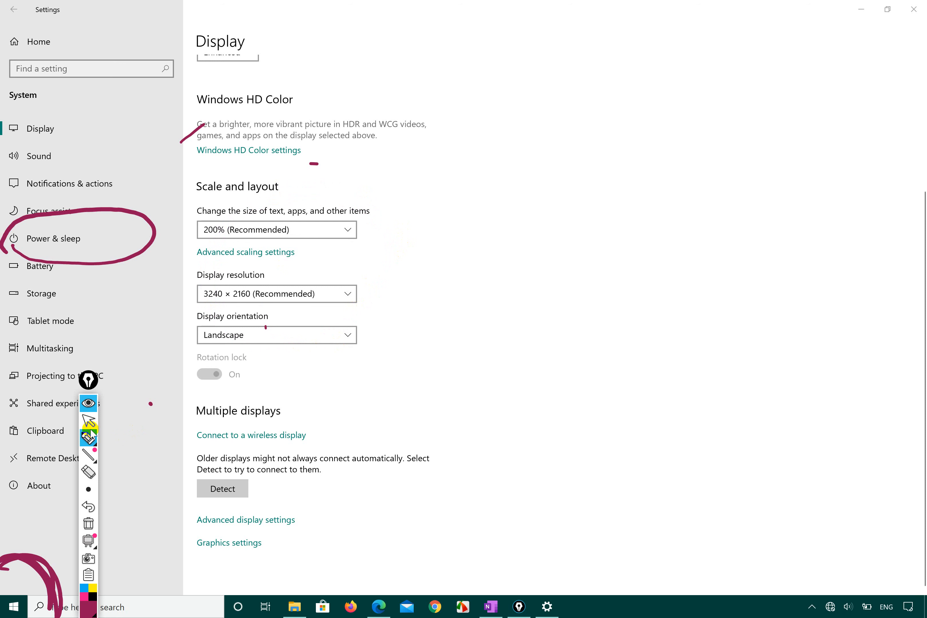
- Open the Power & sleep page and mark the Screen and Sleep headings with pen ticks
left_click(69, 241)
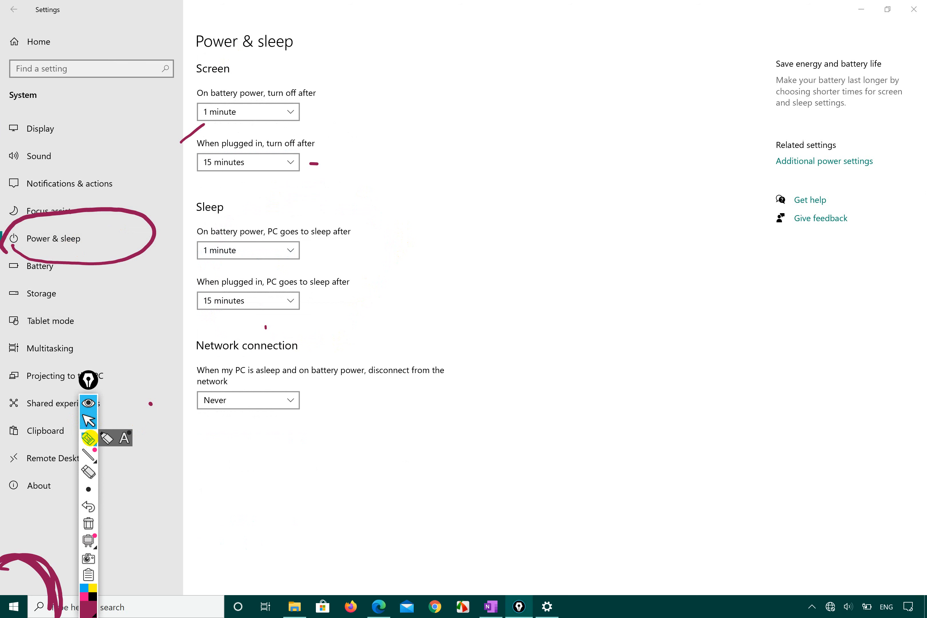
left_click(88, 438)
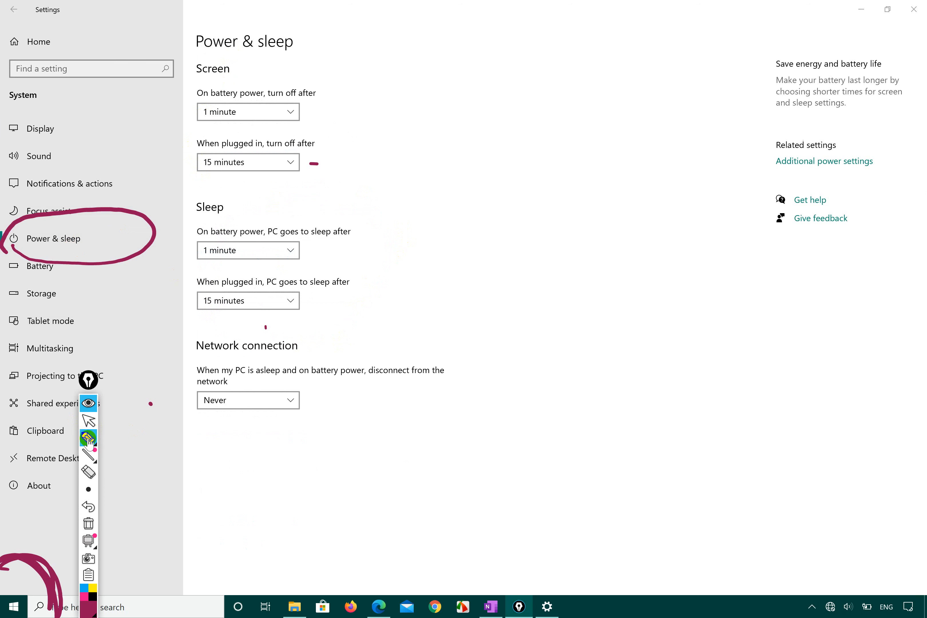
mouse_move(194, 76)
left_mouse_down()
mouse_move(245, 82)
mouse_move(299, 43)
left_mouse_up()
mouse_move(209, 214)
left_mouse_down()
mouse_move(269, 207)
mouse_move(286, 195)
left_mouse_up()
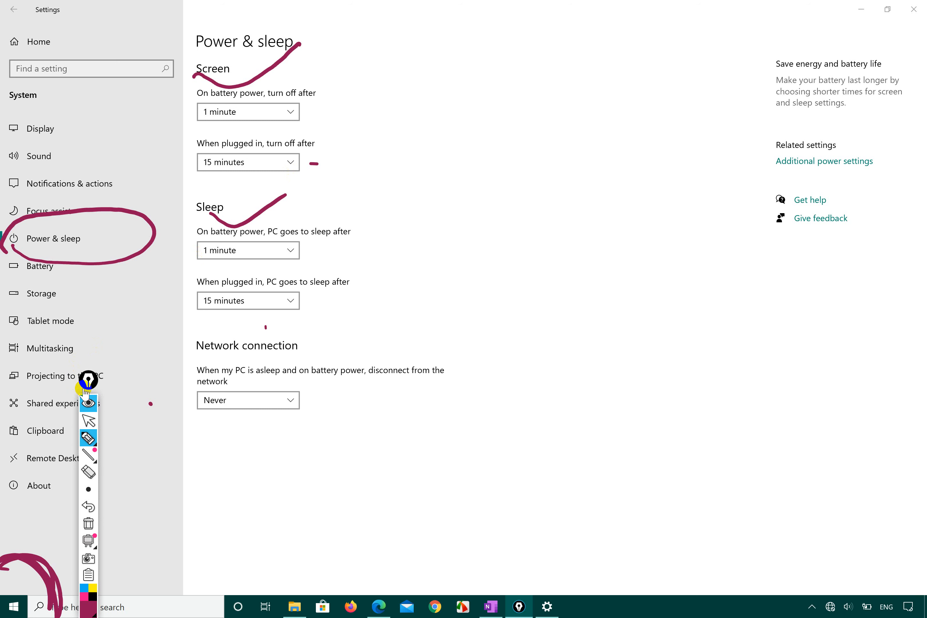
- Clear all pen annotations and draw fresh, retraced ticks beside the Screen and Sleep headings
left_click(93, 380)
left_click(87, 520)
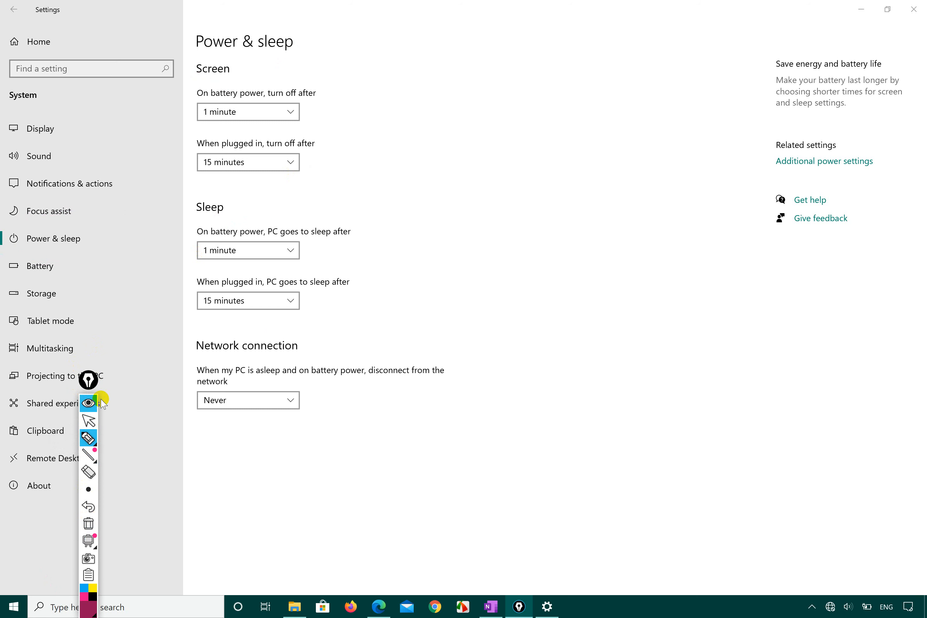
left_click(88, 438)
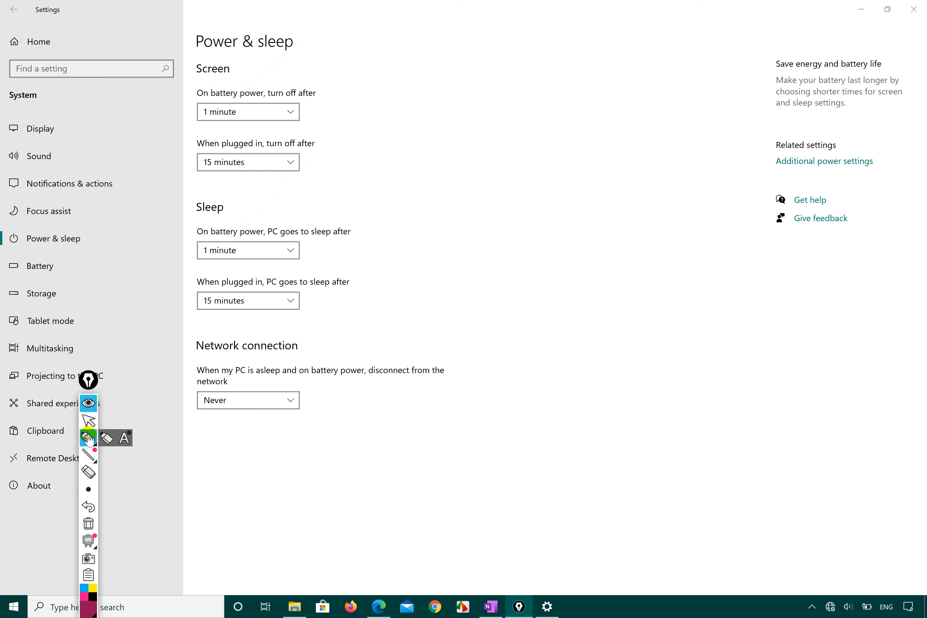
left_click(107, 438)
left_click_drag(216, 87, 291, 59)
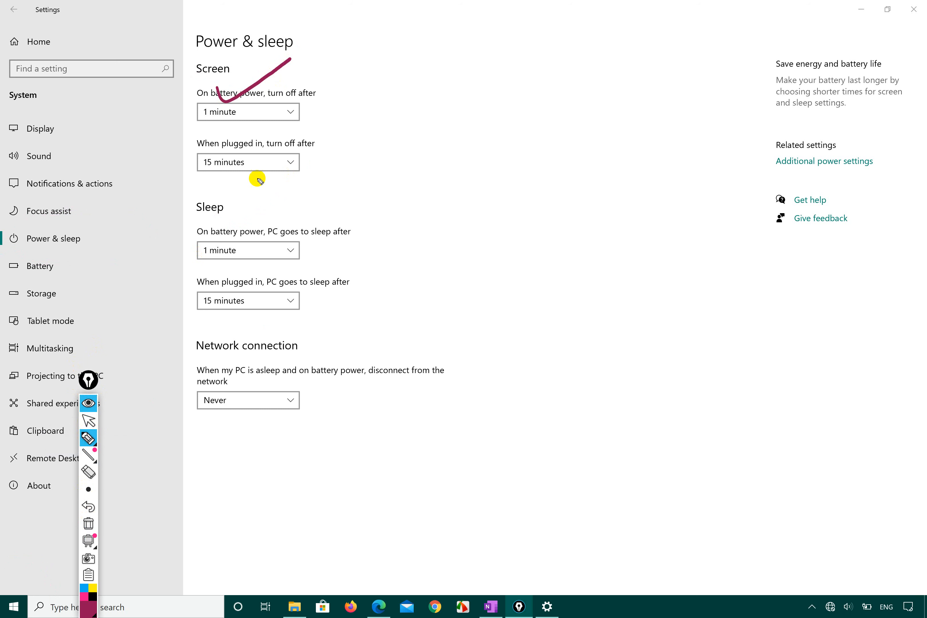
left_click_drag(226, 214, 301, 207)
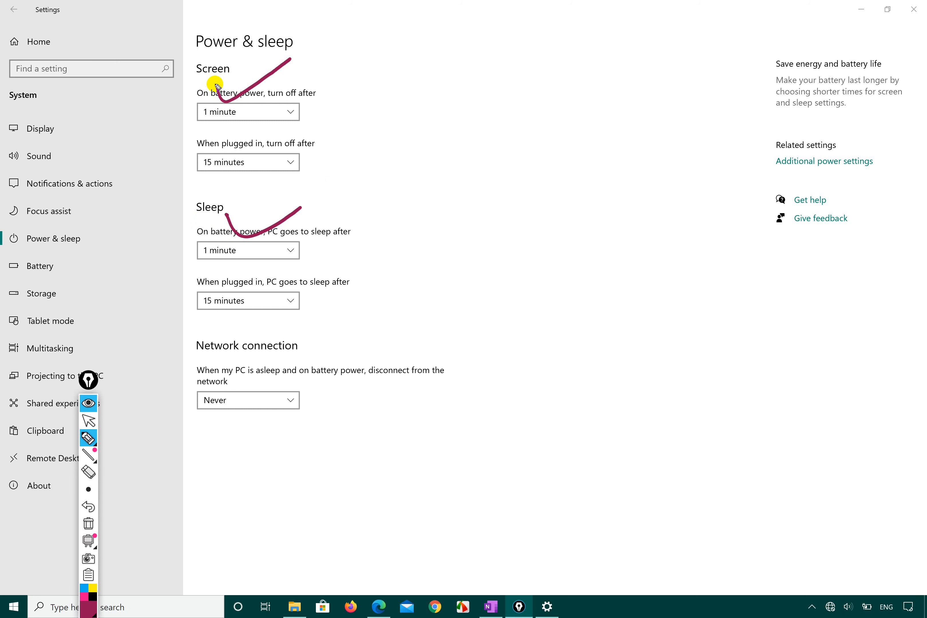
mouse_move(214, 83)
left_mouse_down()
mouse_move(232, 101)
mouse_move(315, 61)
left_mouse_up()
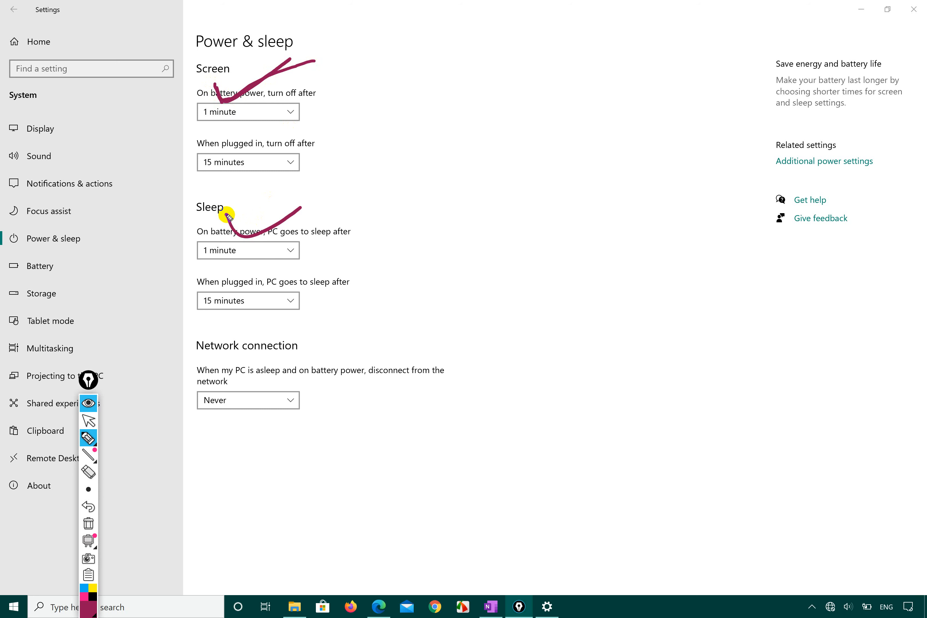
mouse_move(228, 216)
left_mouse_down()
mouse_move(239, 240)
mouse_move(293, 210)
mouse_move(305, 216)
left_mouse_up()
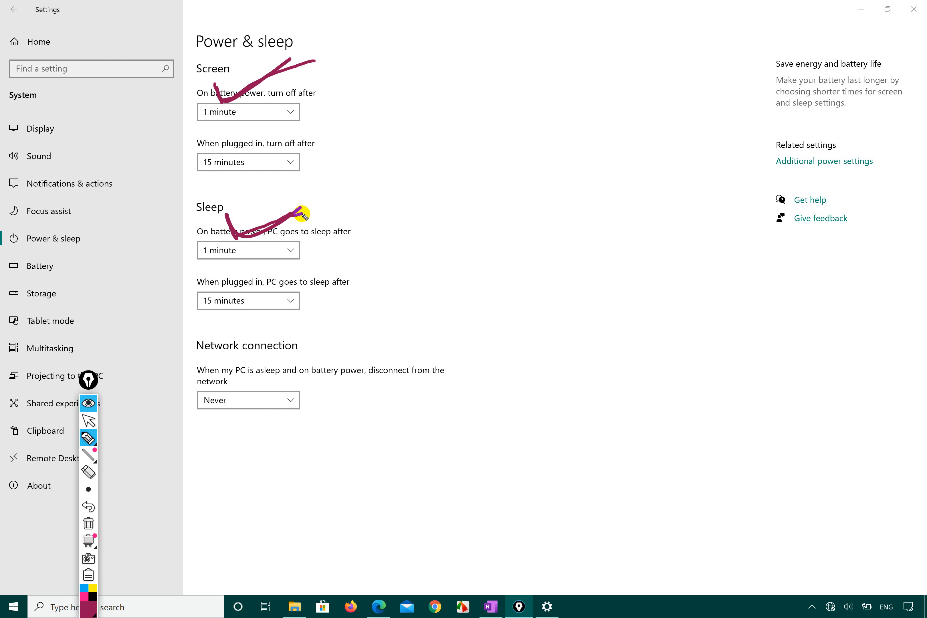
- Erase the ticks at the Screen and Sleep headings and draw a new tick beside Screen
left_click(238, 117)
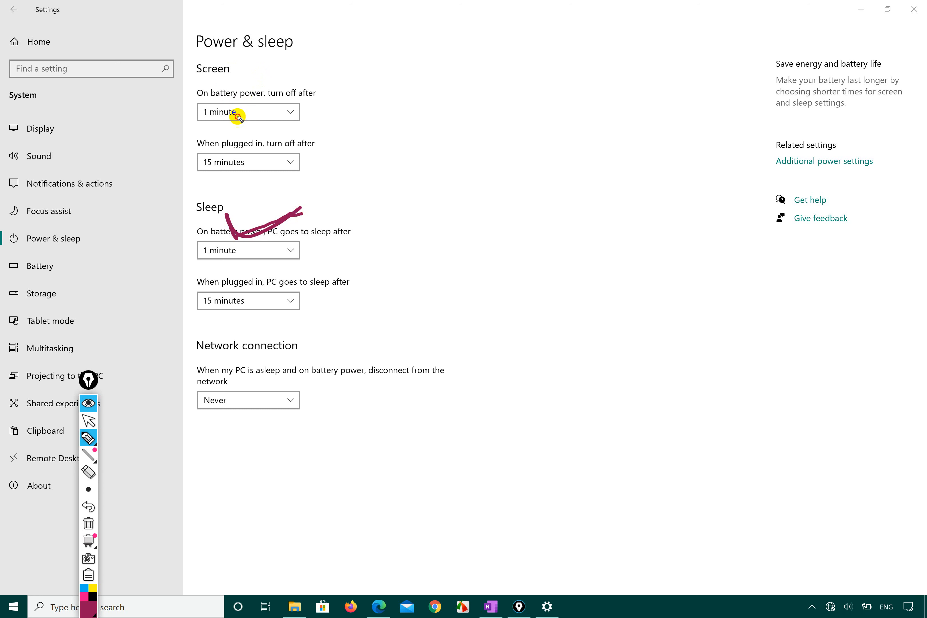
left_click(270, 208)
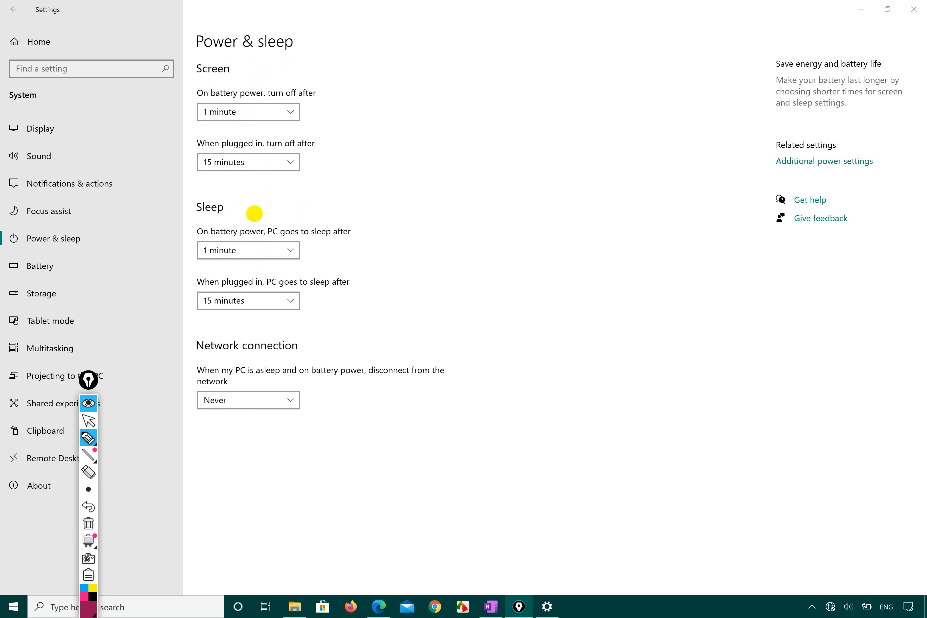
left_click_drag(219, 79, 268, 61)
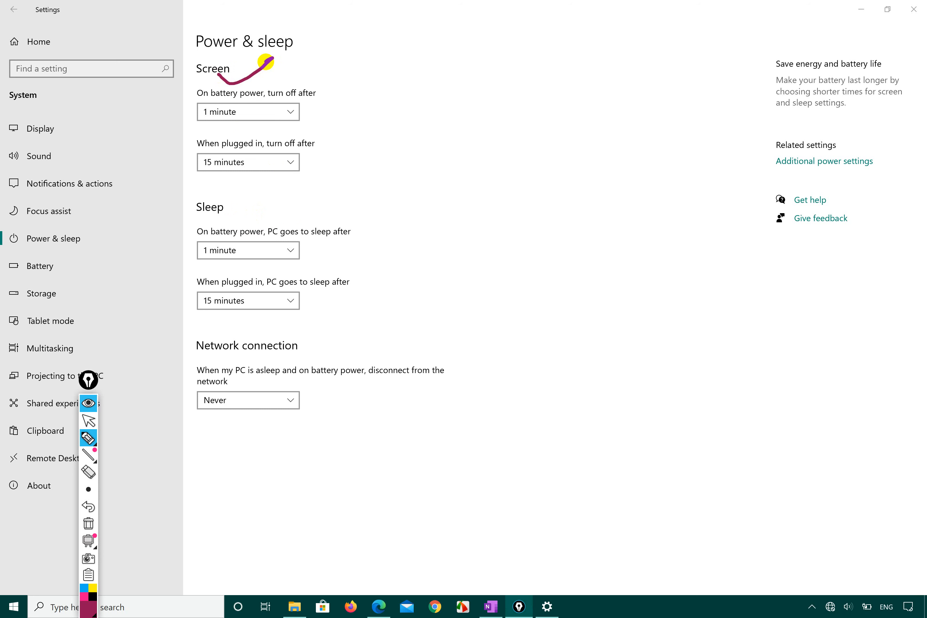
- Mark the battery-power and plugged-in screen turn-off settings with pen ticks, undoing and redrawing the strokes
mouse_move(301, 129)
left_mouse_down()
mouse_move(346, 106)
mouse_move(284, 122)
mouse_move(299, 131)
left_mouse_up()
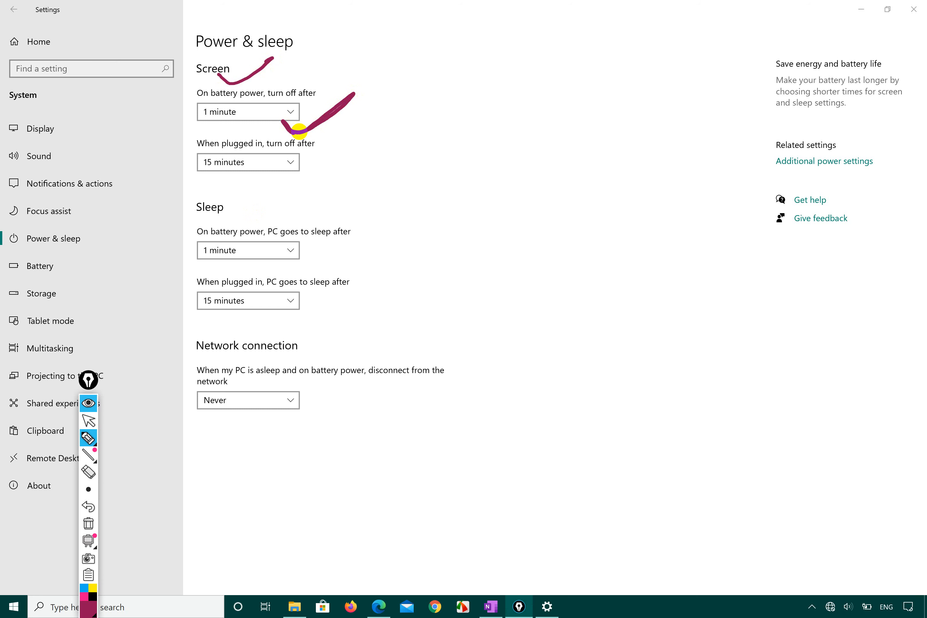
mouse_move(287, 123)
left_mouse_down()
mouse_move(297, 138)
mouse_move(362, 93)
mouse_move(301, 138)
left_mouse_up()
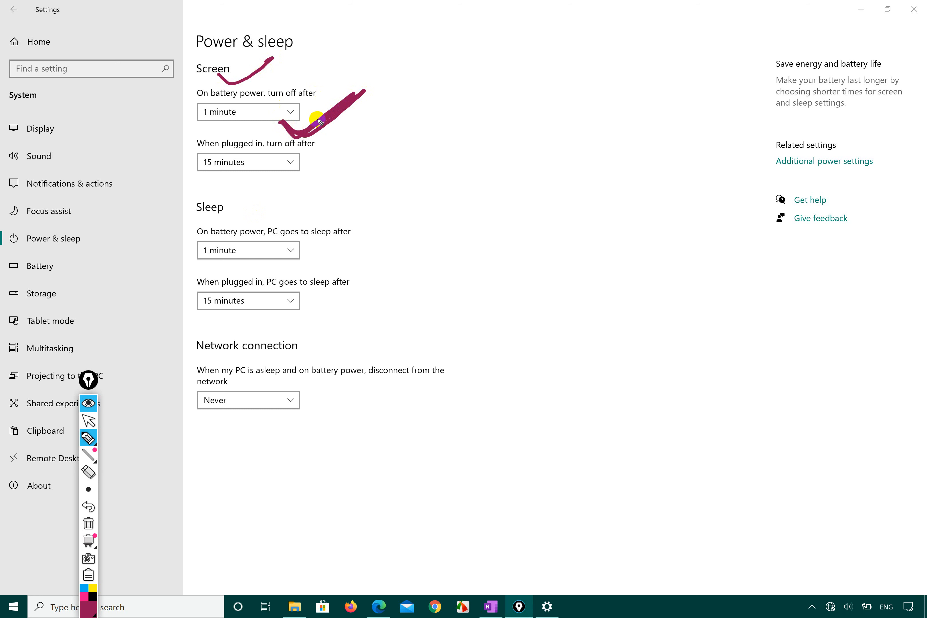
key("ctrl+z")
mouse_move(278, 118)
left_mouse_down()
mouse_move(293, 129)
mouse_move(342, 84)
left_mouse_up()
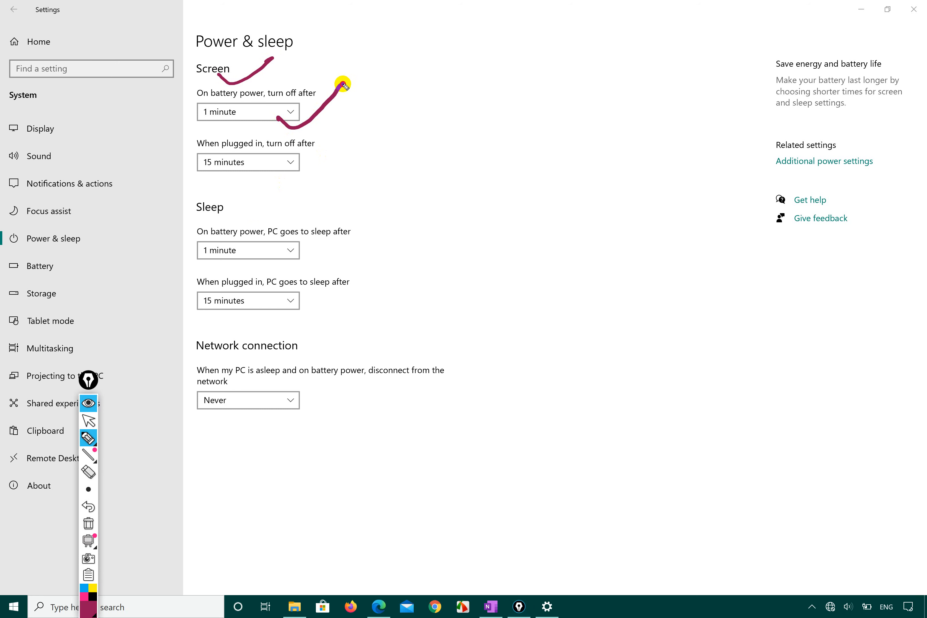
left_click_drag(242, 176, 322, 161)
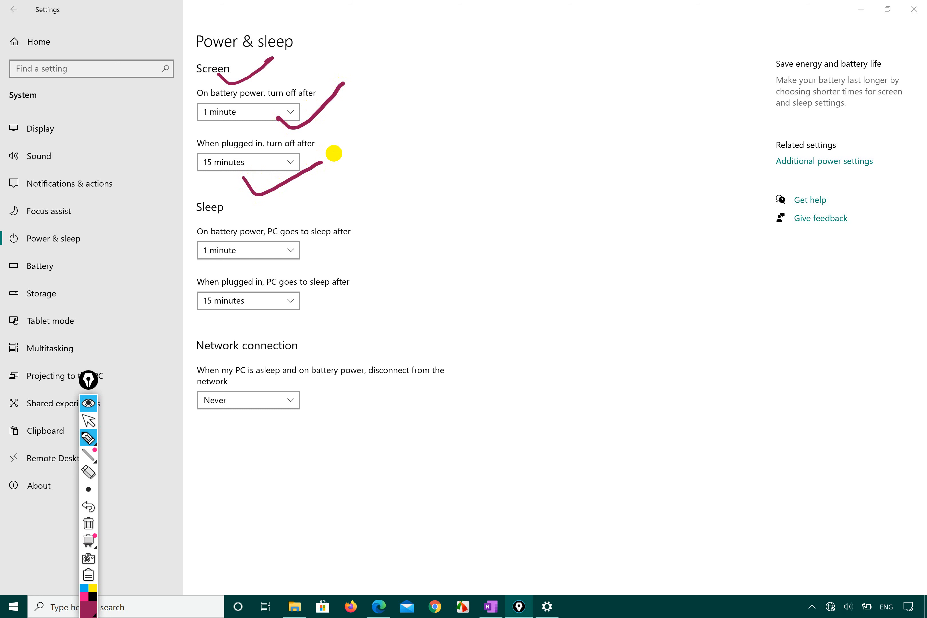
key("ctrl+z")
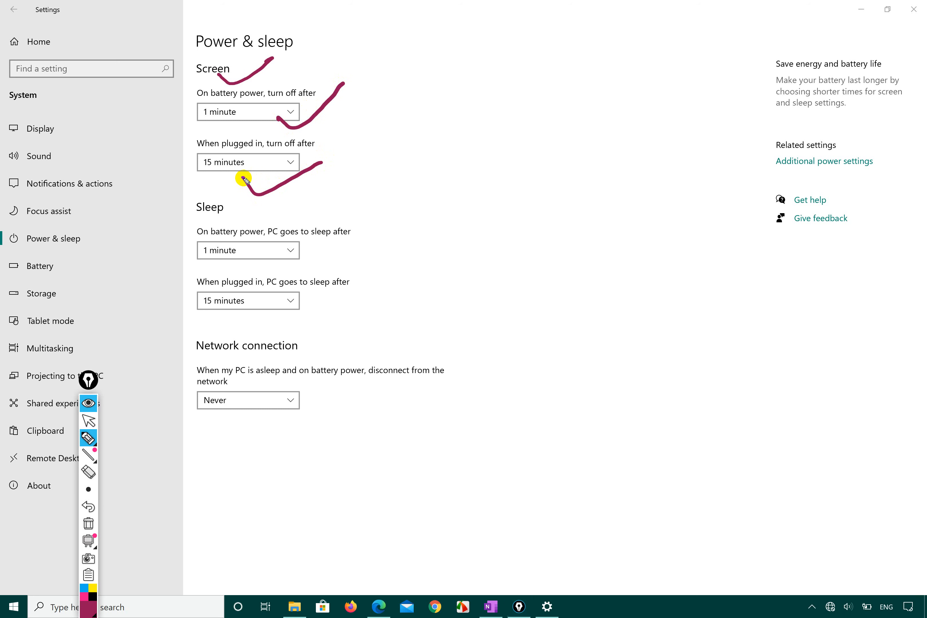
mouse_move(243, 178)
left_mouse_down()
mouse_move(275, 183)
mouse_move(338, 151)
left_mouse_up()
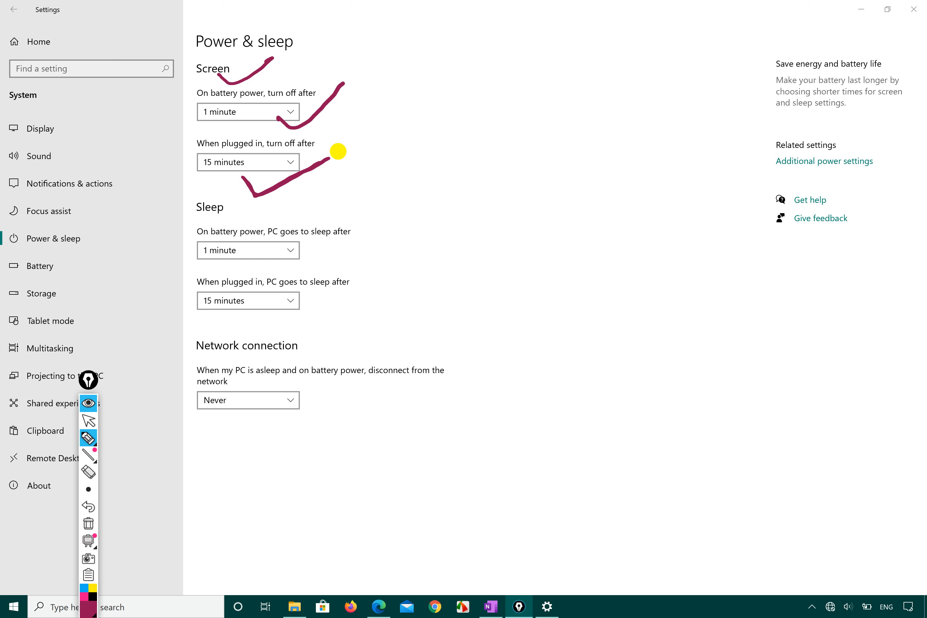
- Erase the Screen section's ticks and draw new ones beside the battery-power and plugged-in turn-off settings
left_click(270, 196)
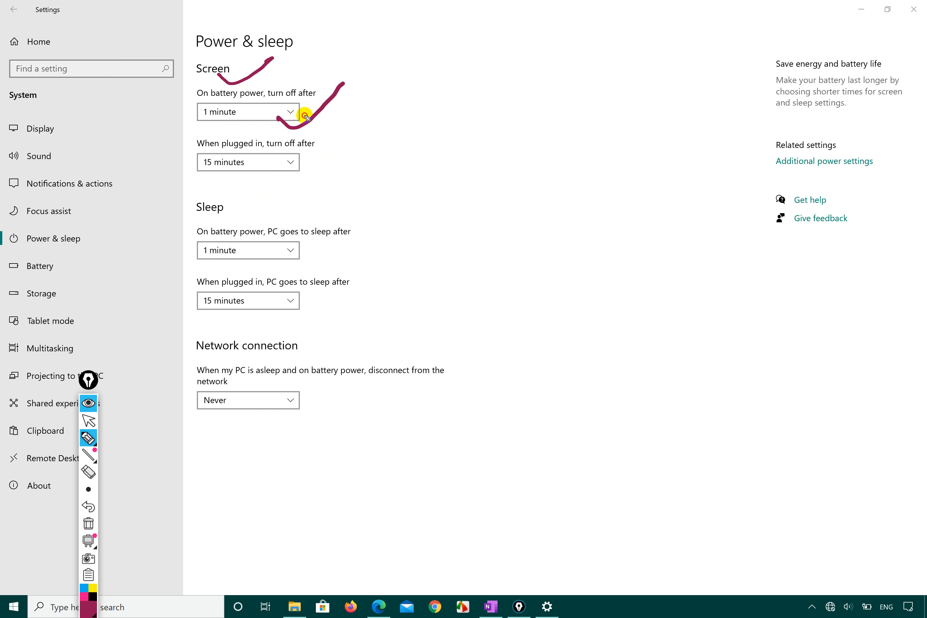
left_click(321, 93)
left_click(243, 66)
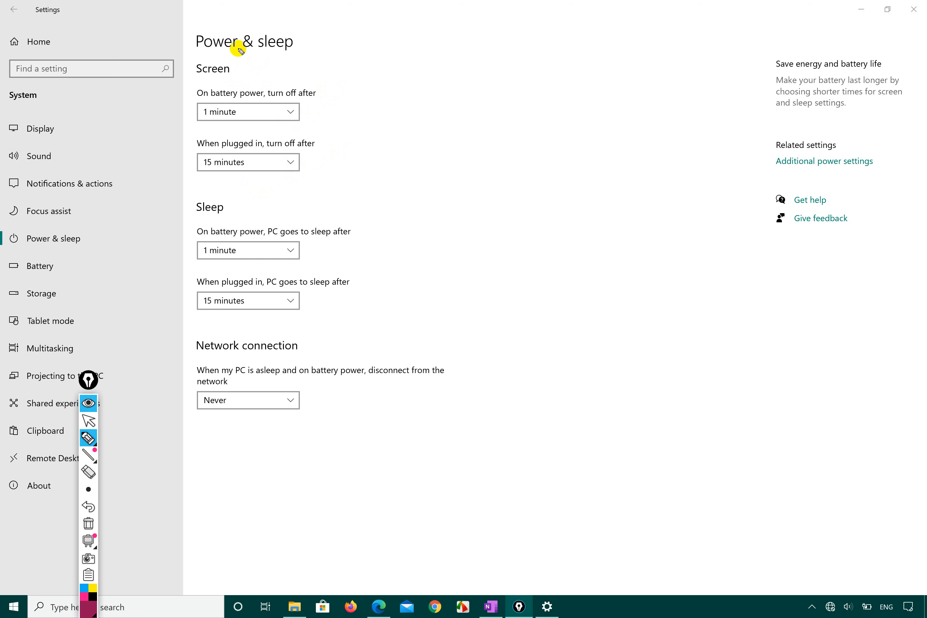
left_click_drag(267, 126, 344, 102)
mouse_move(276, 181)
left_mouse_down()
mouse_move(284, 186)
mouse_move(347, 151)
left_mouse_up()
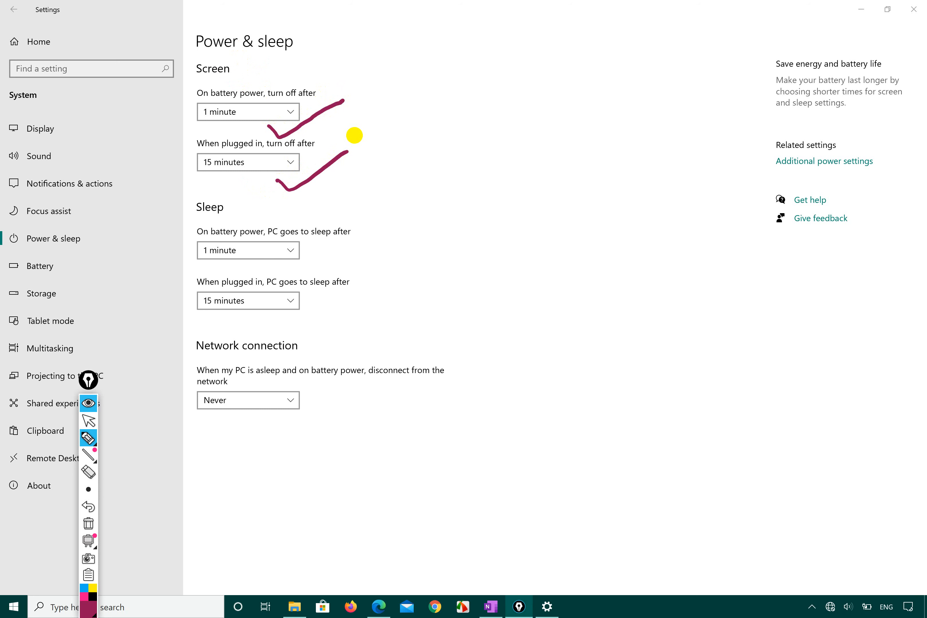
- Return to the normal pointer and set the screen to turn off after 5 minutes on battery power
left_click(89, 432)
left_click(287, 116)
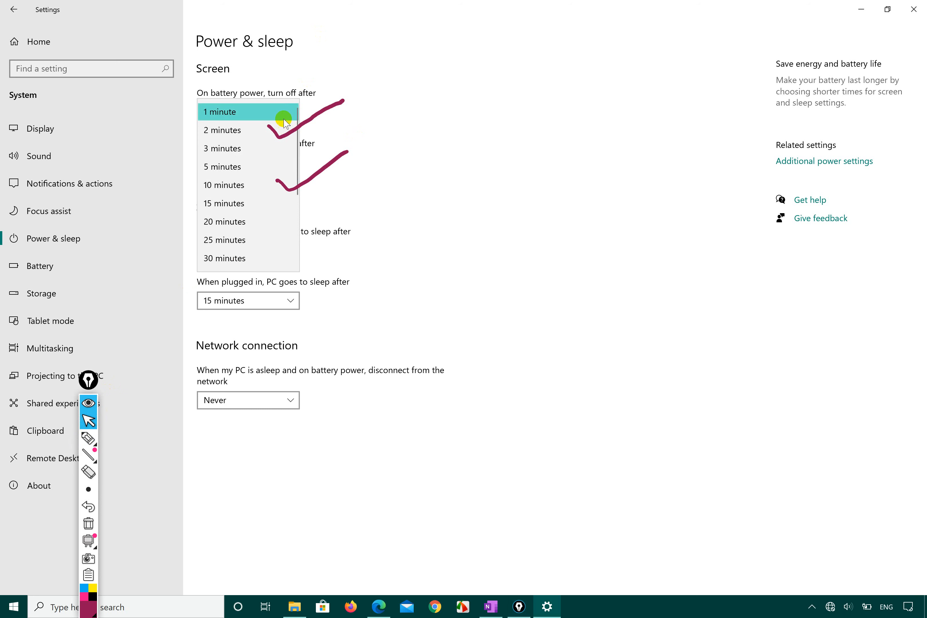
left_click(233, 167)
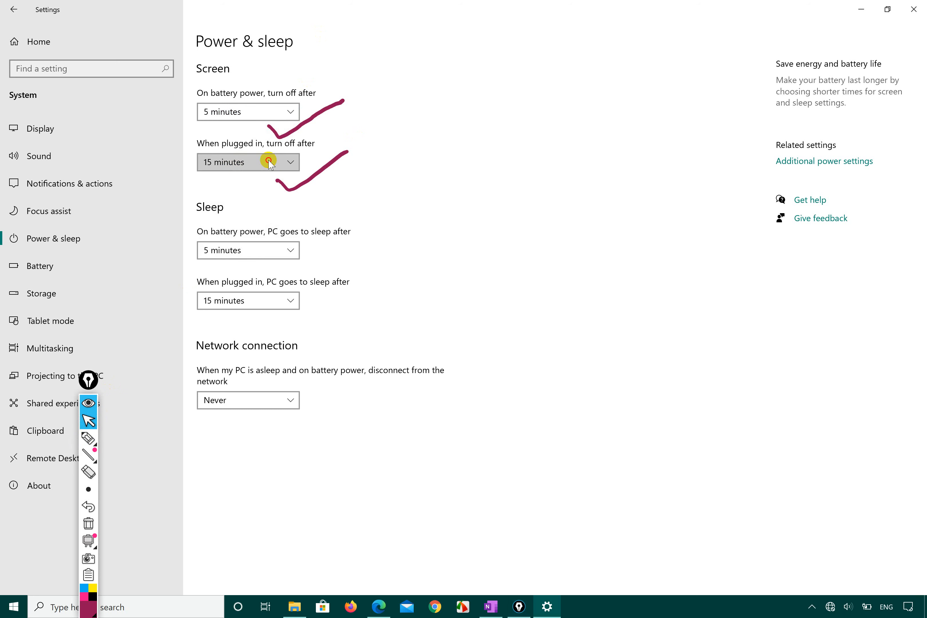
- Browse the plugged-in screen turn-off times, try 5 minutes, and set the value to 20 minutes
left_click(270, 164)
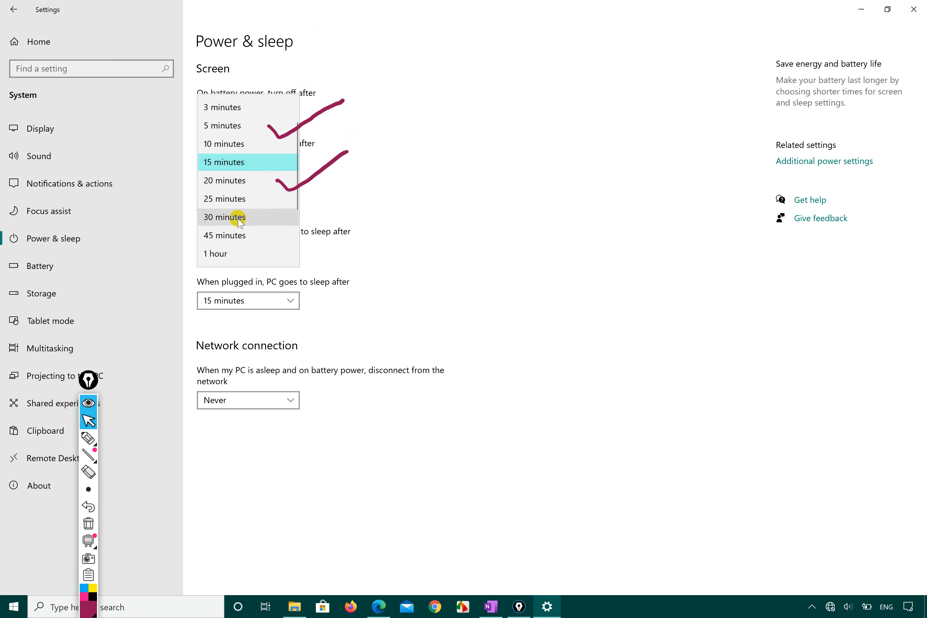
scroll(239, 247, "down", 3)
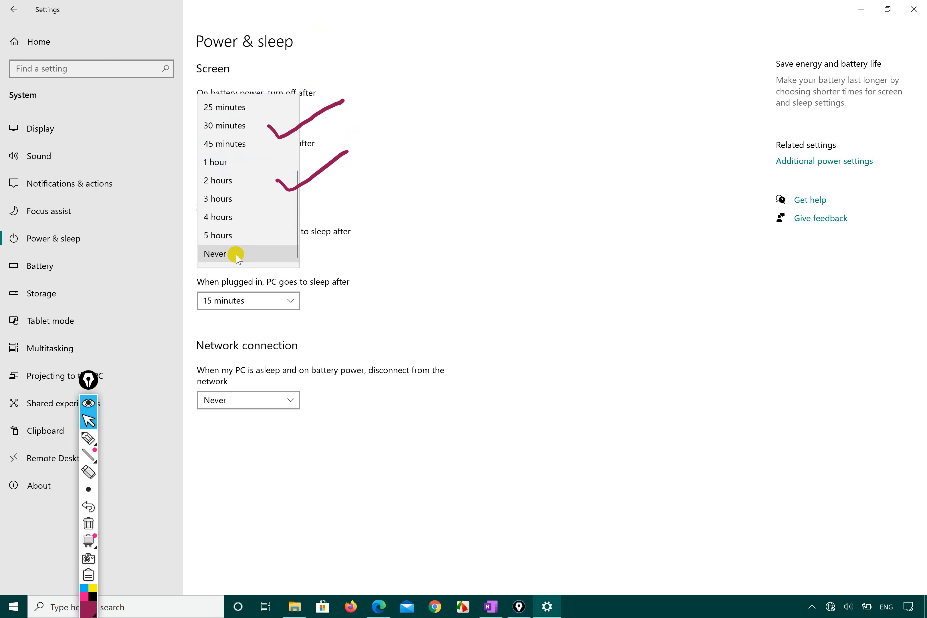
scroll(222, 156, "up", 3)
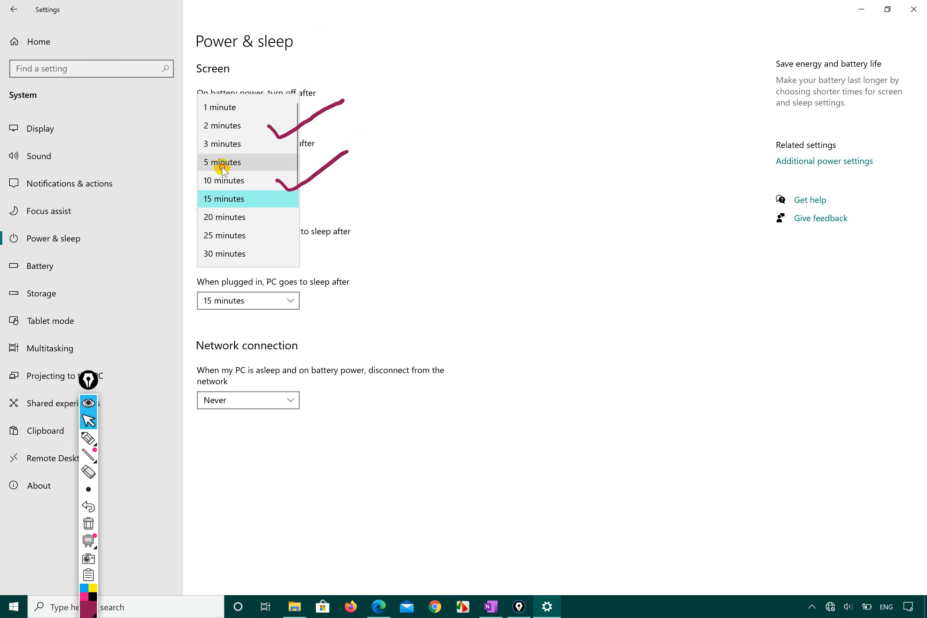
left_click(222, 164)
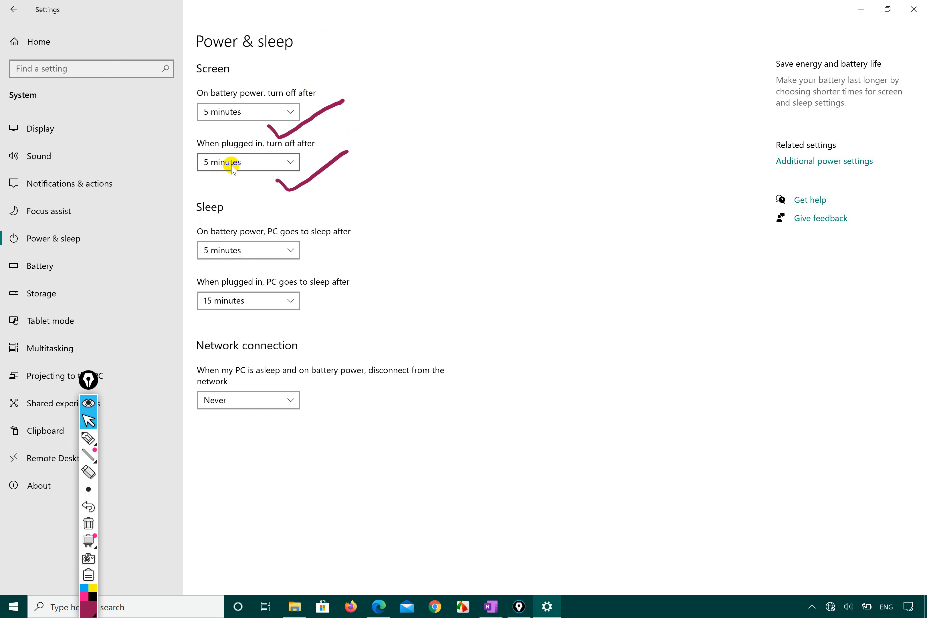
left_click(230, 164)
left_click(226, 219)
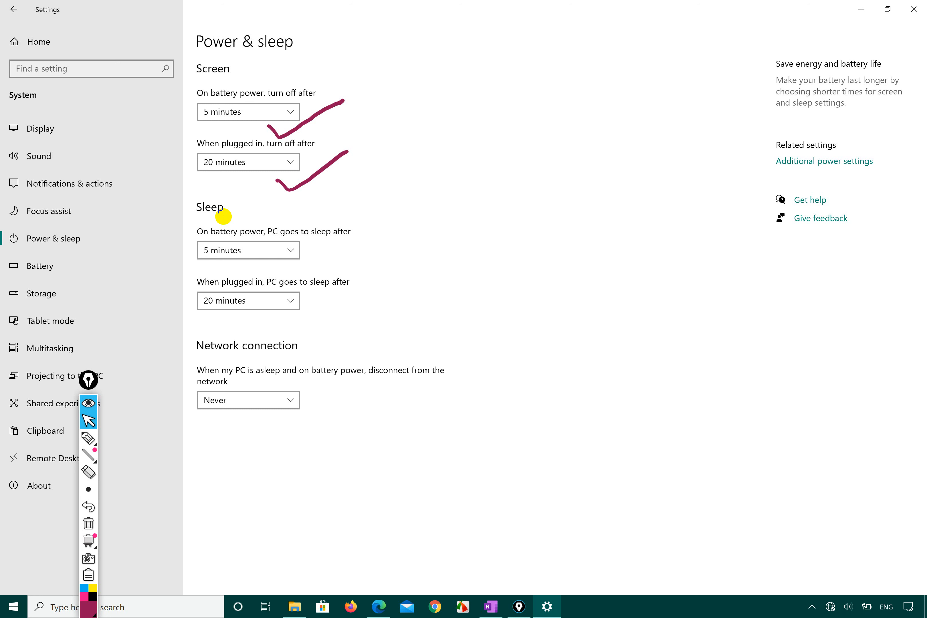
- Switch to the pen and draw a tick at the Screen heading and another at the Sleep heading
left_click(88, 438)
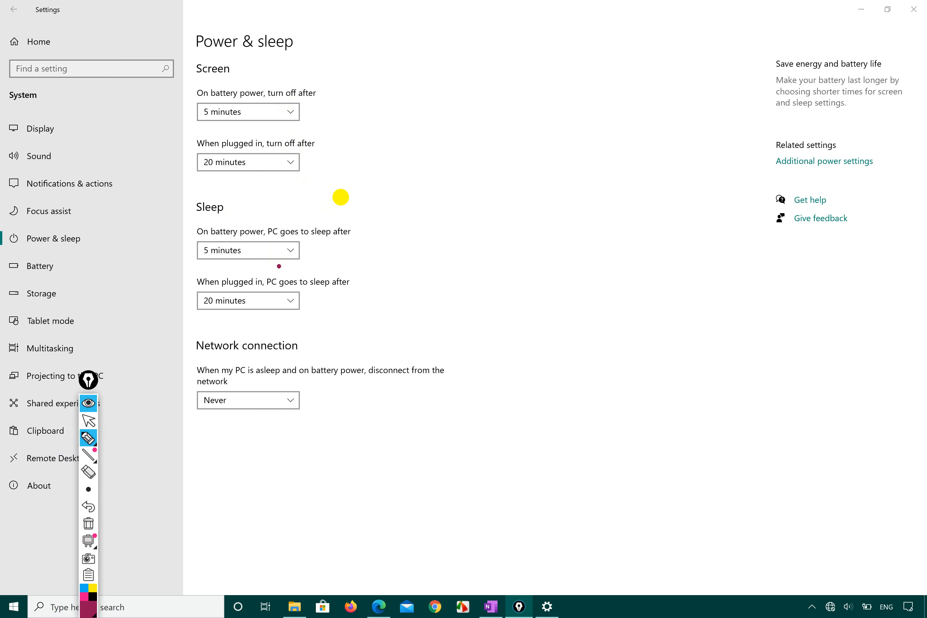
mouse_move(199, 220)
left_mouse_down()
mouse_move(224, 232)
mouse_move(276, 185)
left_mouse_up()
mouse_move(240, 82)
left_mouse_down()
mouse_move(289, 46)
mouse_move(244, 86)
mouse_move(216, 71)
left_mouse_up()
left_click_drag(224, 207, 278, 193)
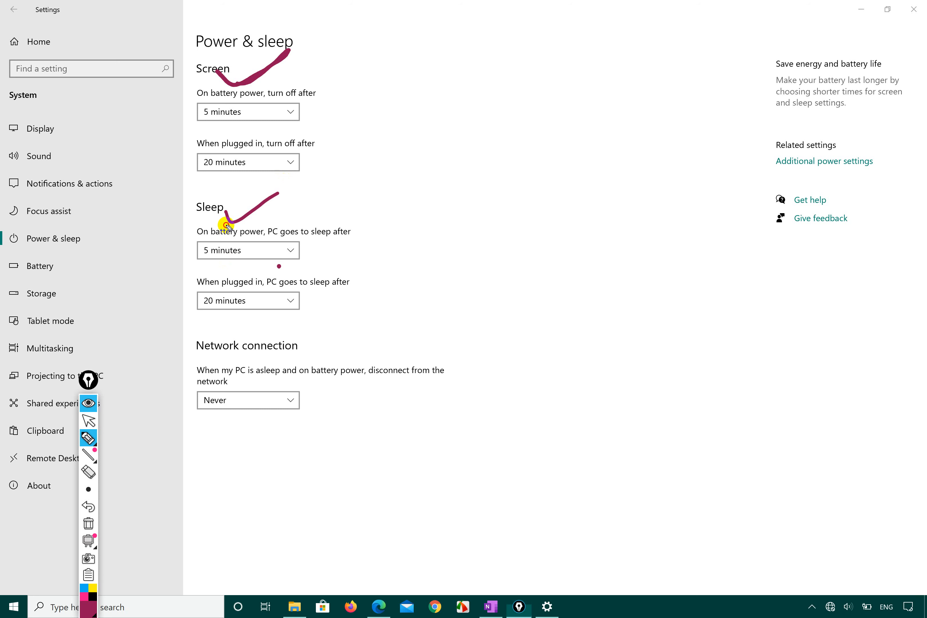
- Erase the Sleep heading's tick, mark the battery-power and plugged-in sleep settings with ticks, erase those and redraw one beside the battery-power setting
left_click_drag(228, 224, 250, 229)
left_click_drag(321, 246, 361, 236)
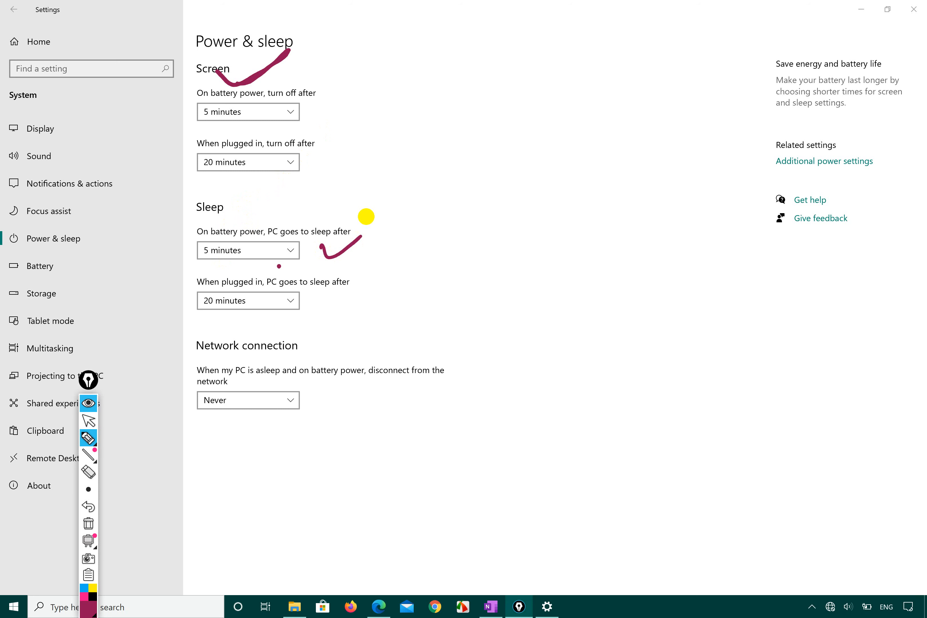
left_click_drag(312, 305, 376, 274)
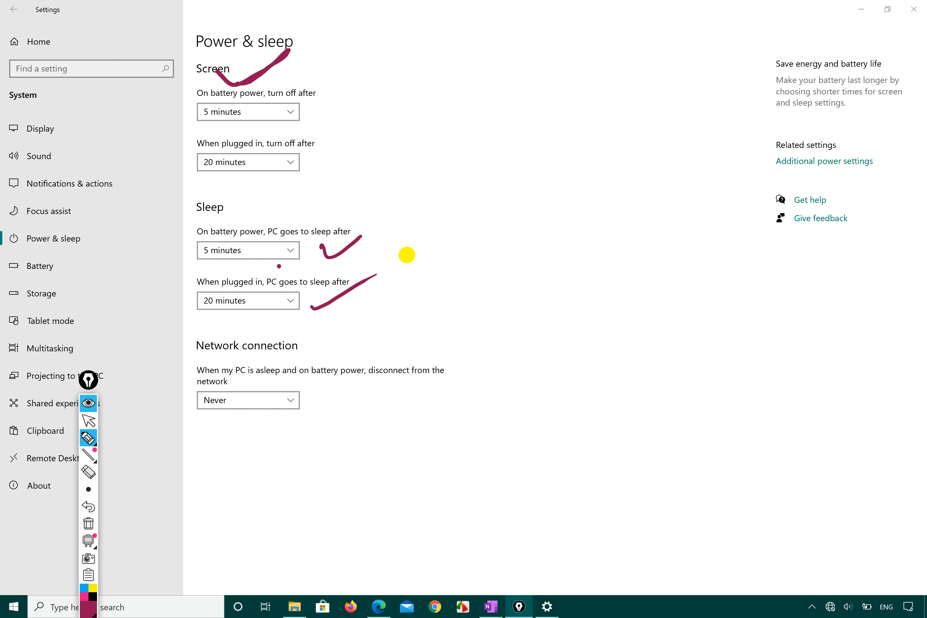
left_click_drag(342, 262, 324, 302)
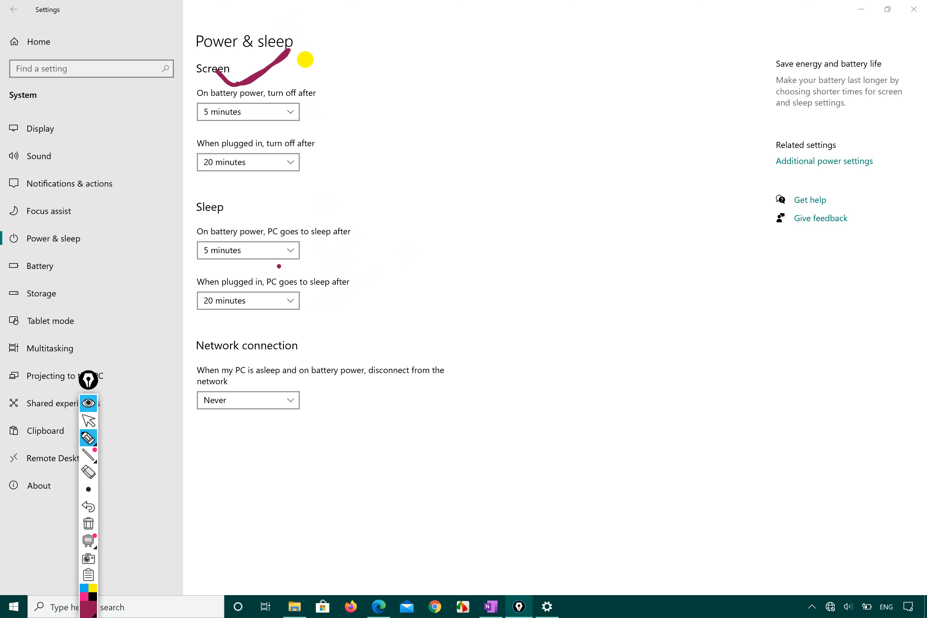
mouse_move(321, 260)
left_mouse_down()
mouse_move(362, 224)
mouse_move(321, 265)
mouse_move(346, 241)
left_mouse_up()
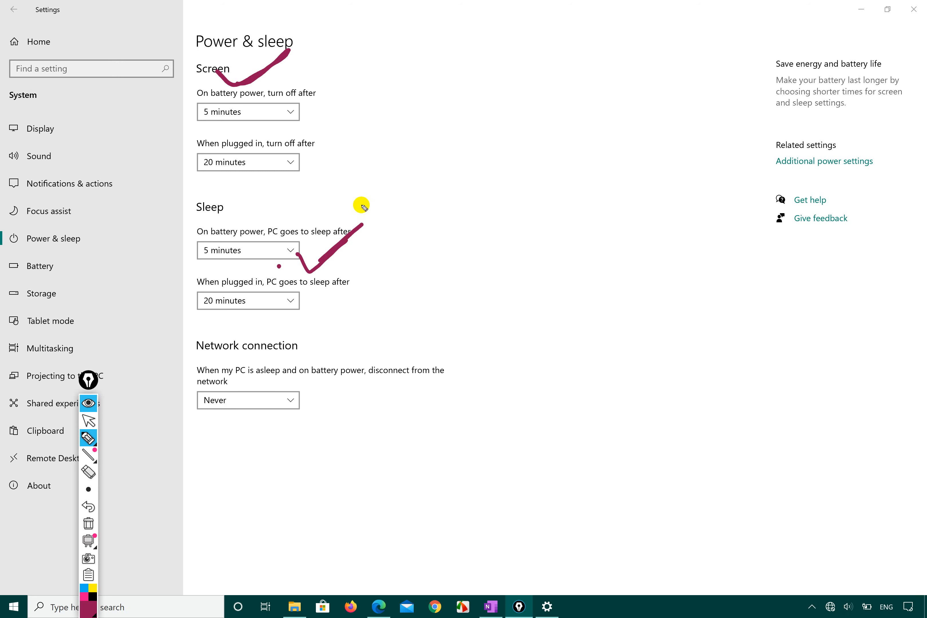
- Return to the normal pointer and set the PC's sleep time to Never on battery power and 10 minutes when plugged in
left_click(96, 424)
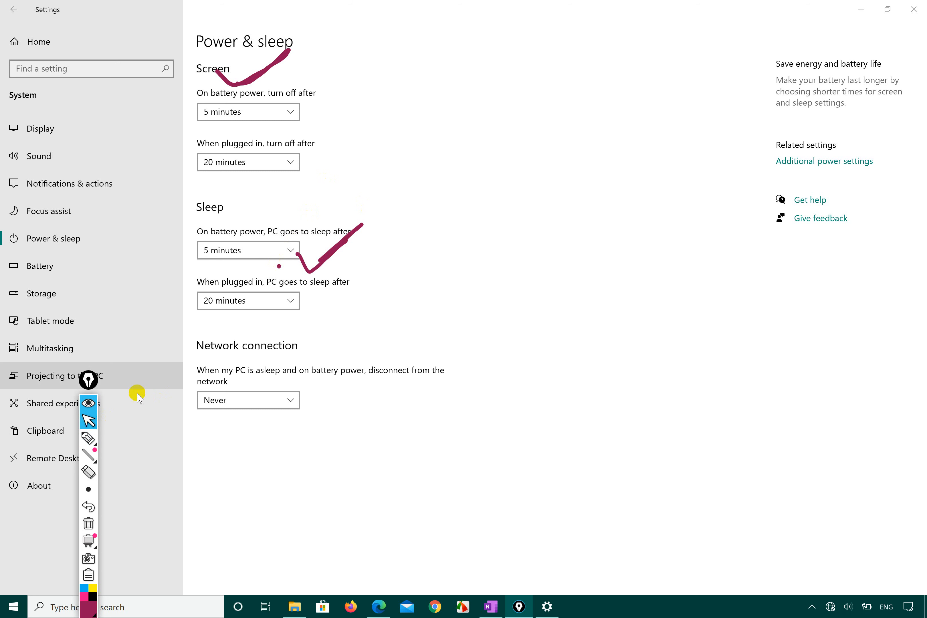
left_click(281, 250)
scroll(259, 313, "down", 3)
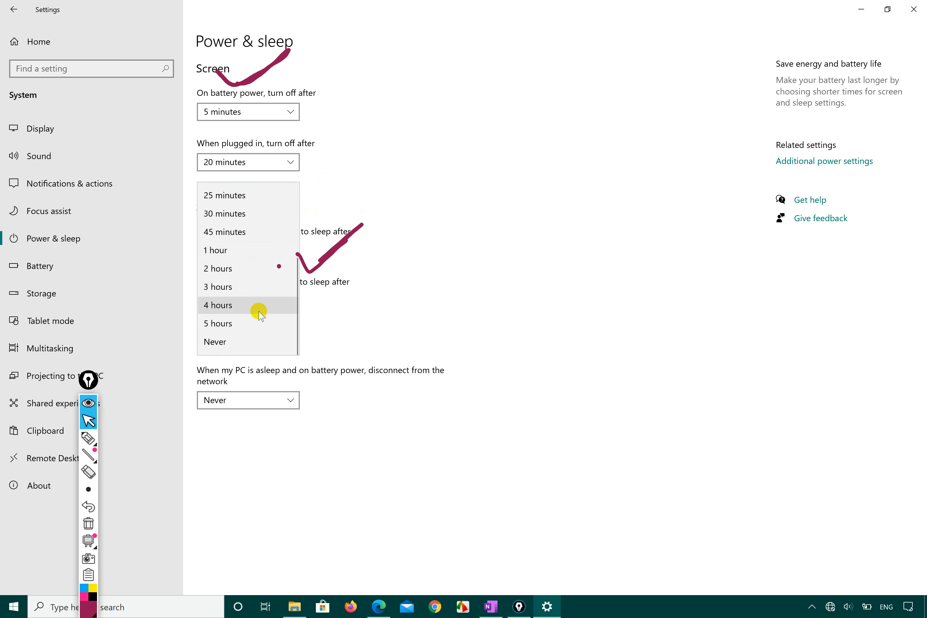
left_click(234, 351)
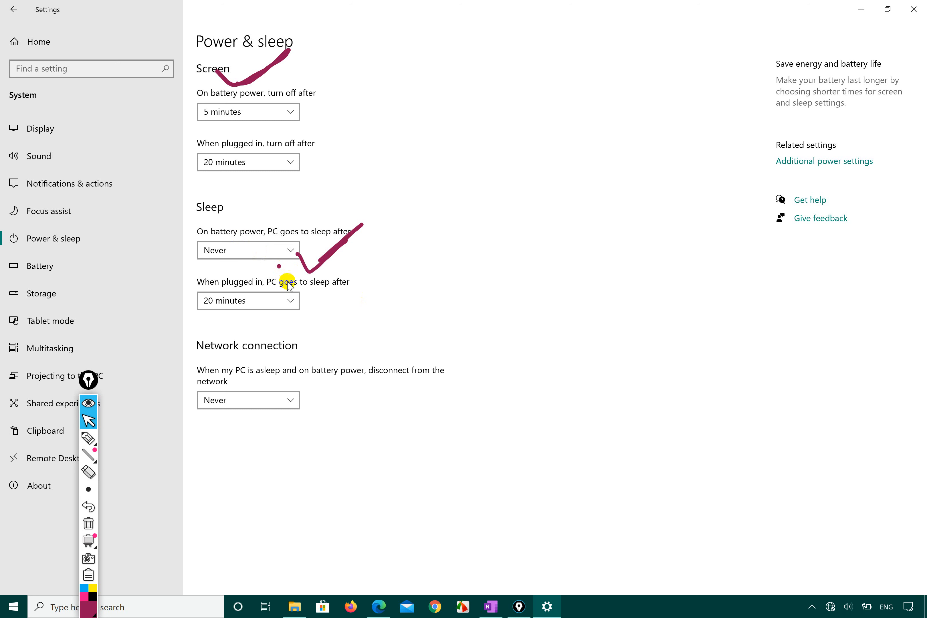
left_click(293, 301)
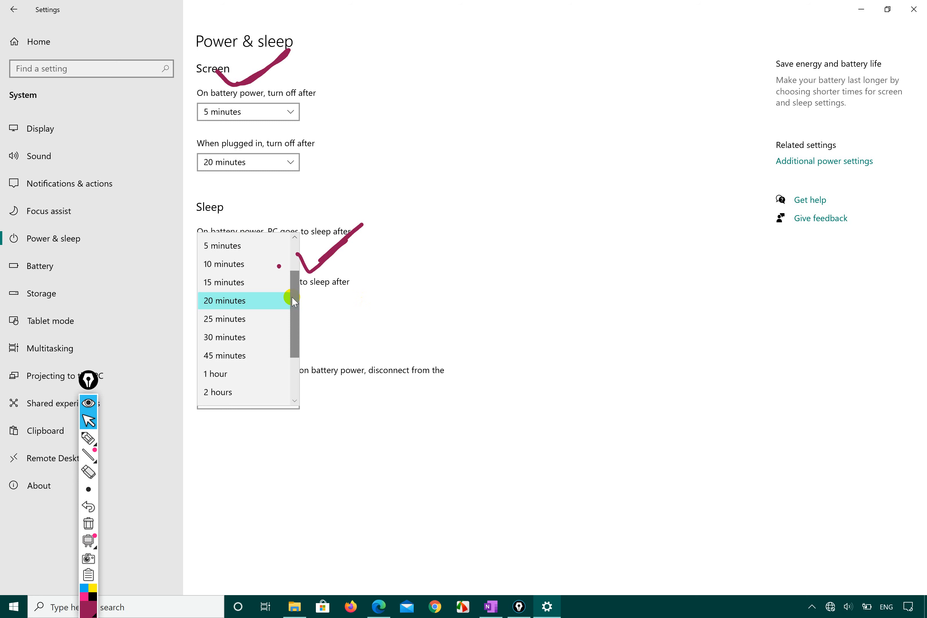
left_click(249, 264)
- Set the PC to go to sleep after 30 minutes both on battery power and when plugged in
left_click(267, 257)
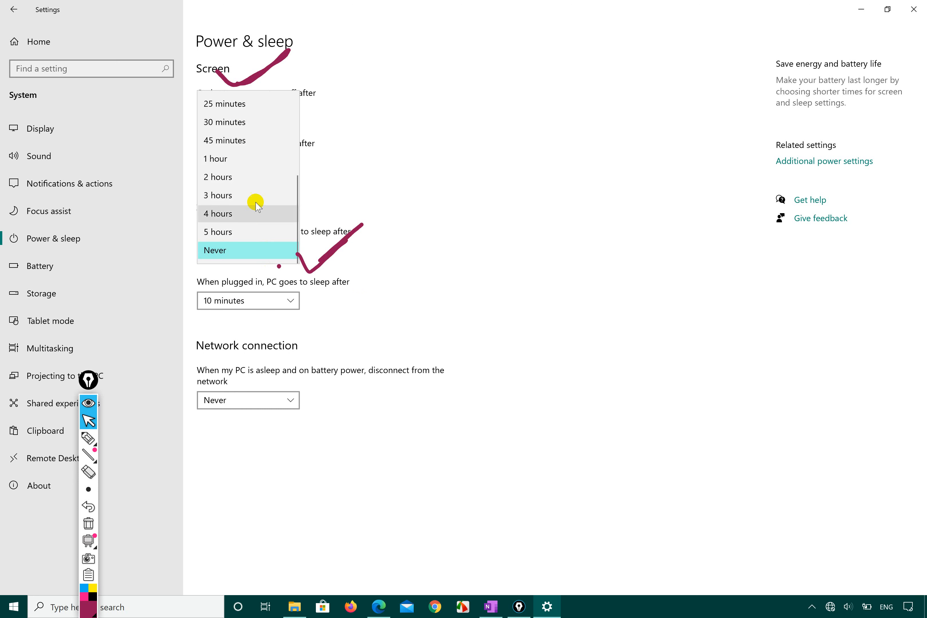
scroll(254, 141, "up", 1)
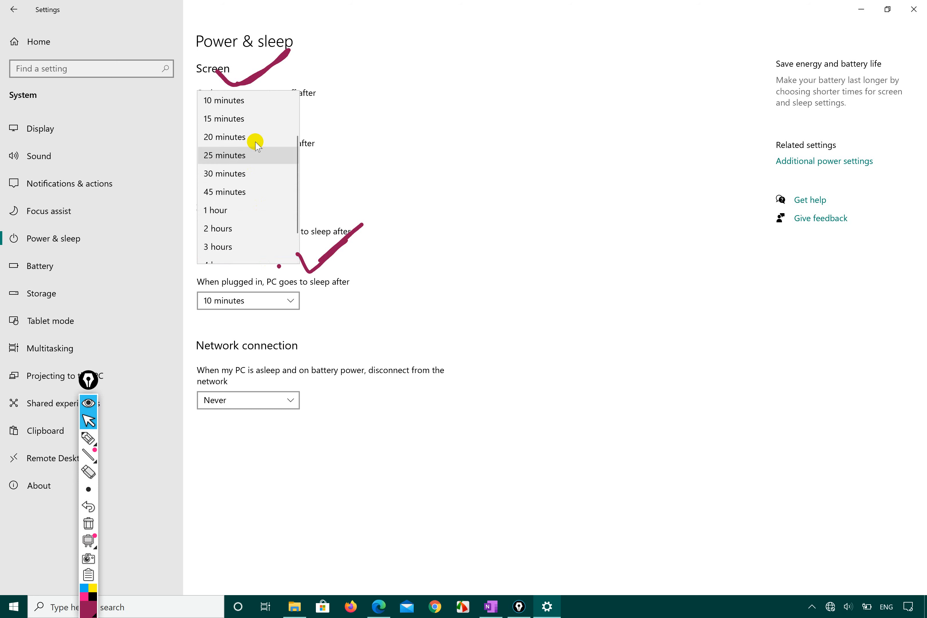
left_click(229, 174)
left_click(290, 303)
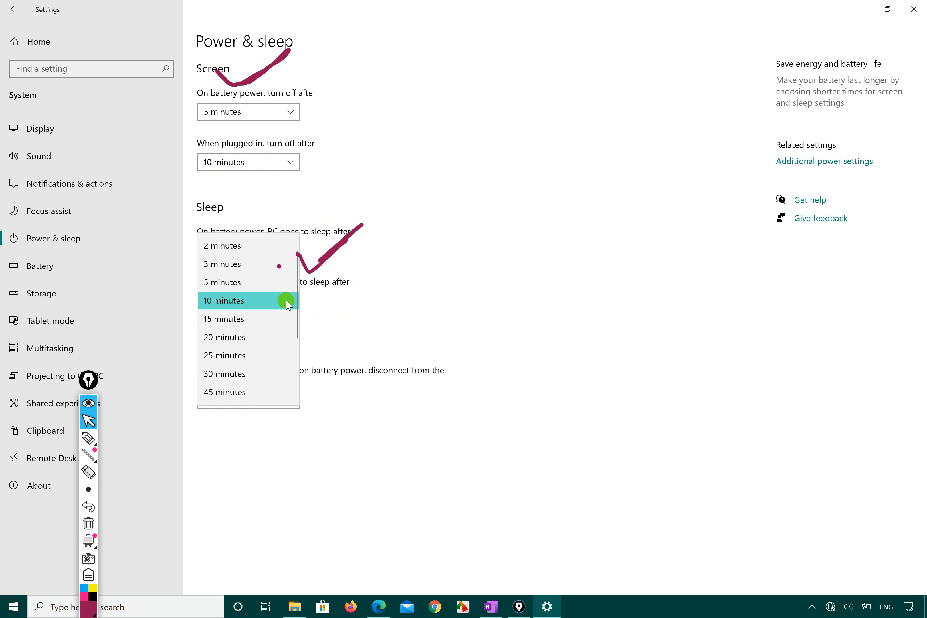
left_click(242, 375)
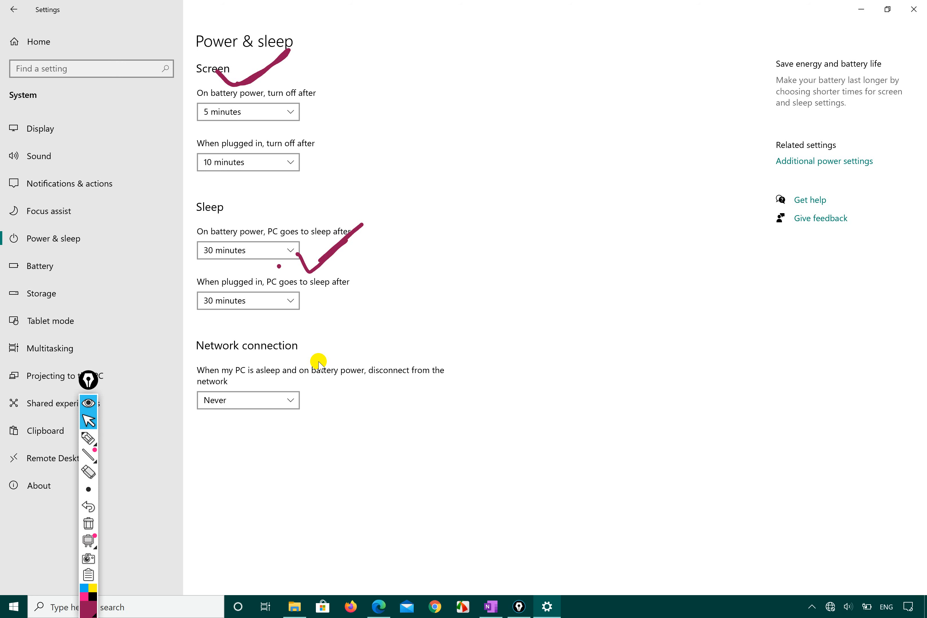
- Draw a pen tick at the Network connection section's disconnect setting
left_click(88, 438)
left_click_drag(245, 440, 322, 379)
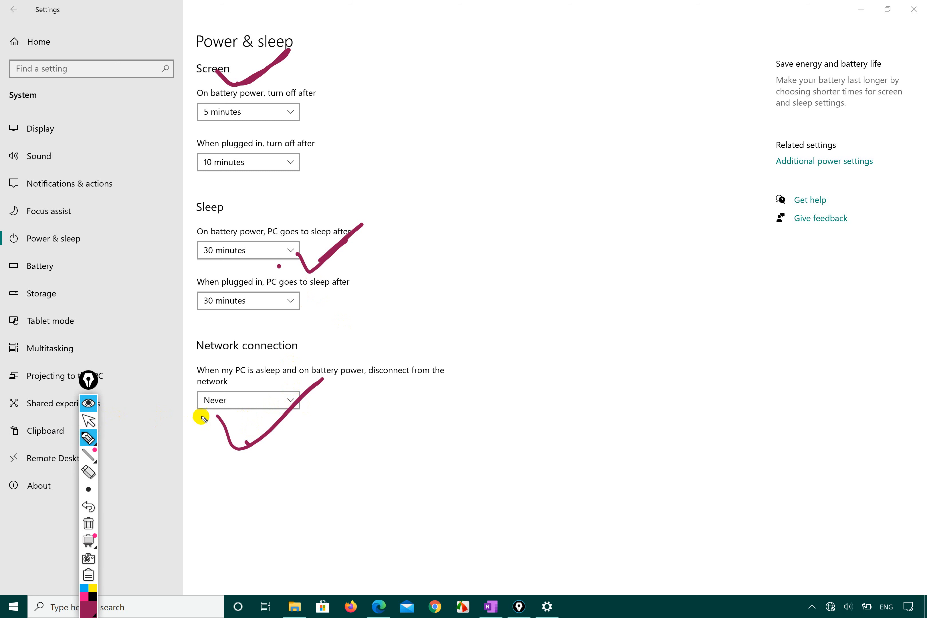
left_click(249, 401)
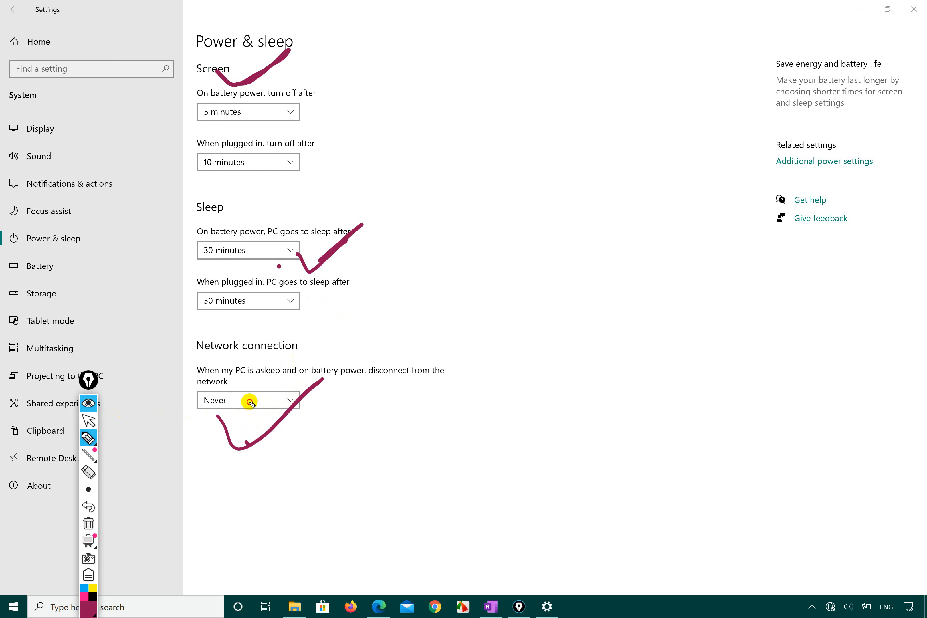
- Return to the normal pointer and view the network disconnect options without changing the selection
left_click(89, 419)
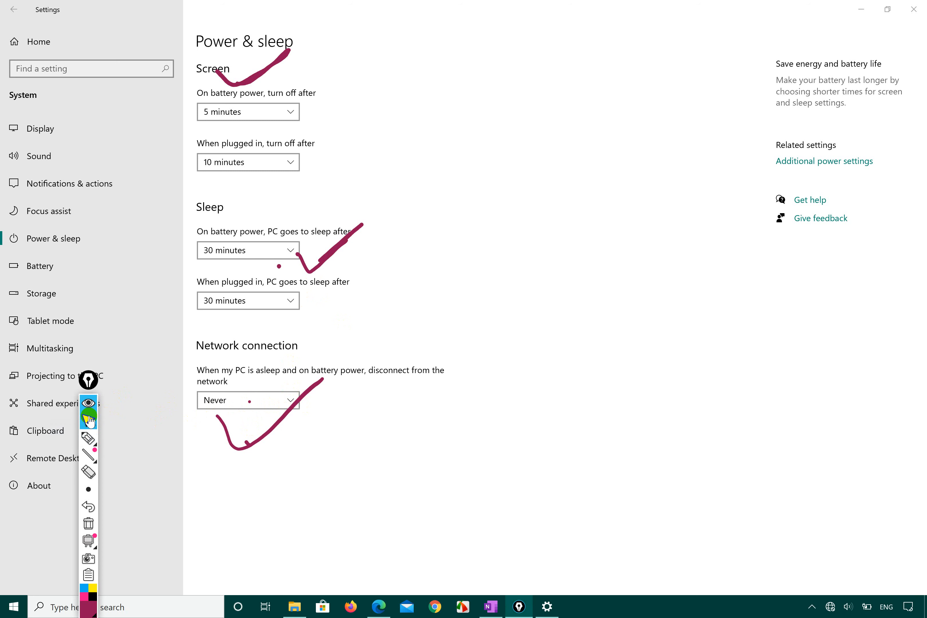
left_click(239, 401)
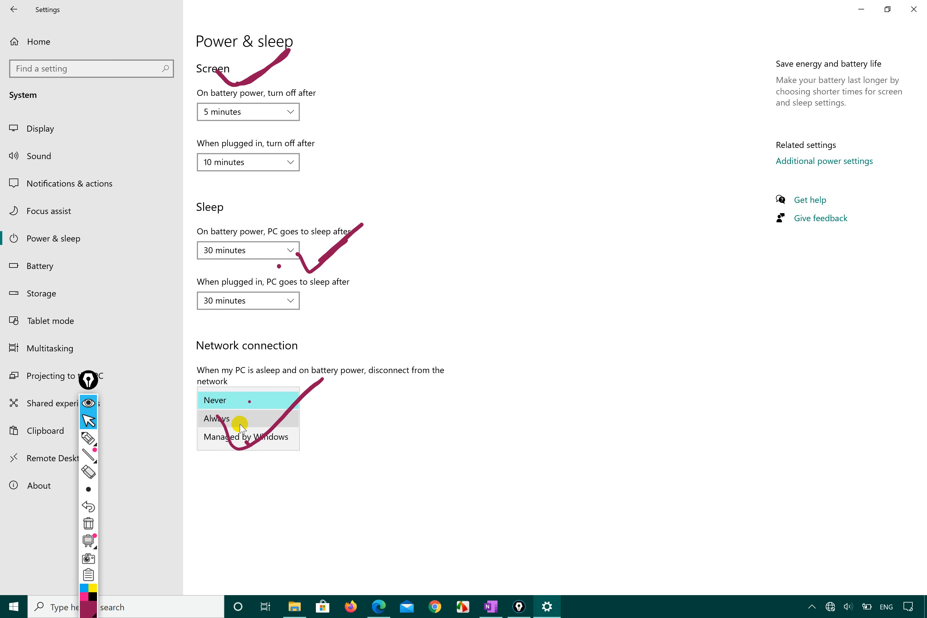
left_click(408, 436)
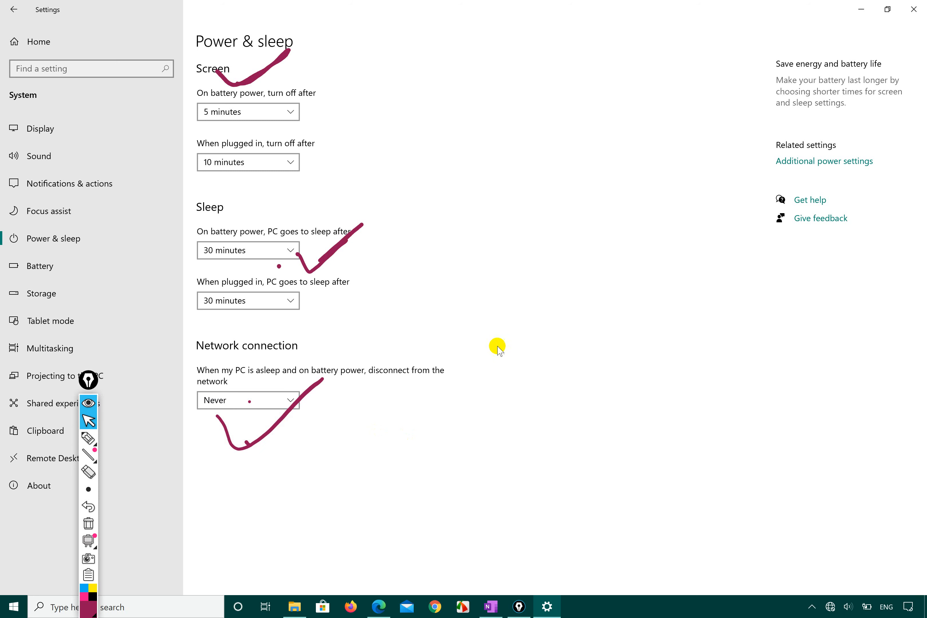
- Close the Settings window, reopen Windows Settings from the desktop and open the System category
left_click(904, 12)
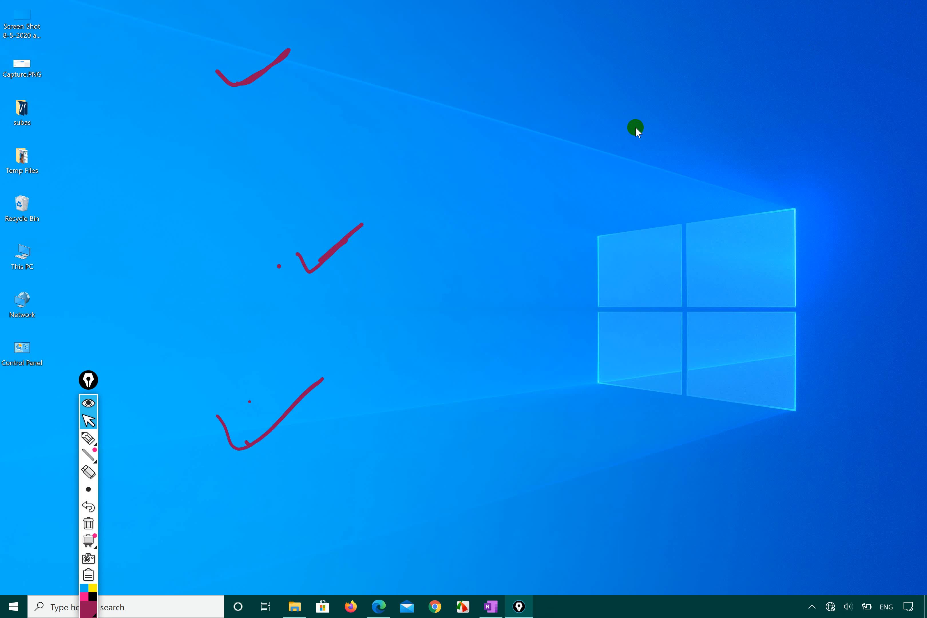
left_click(11, 605)
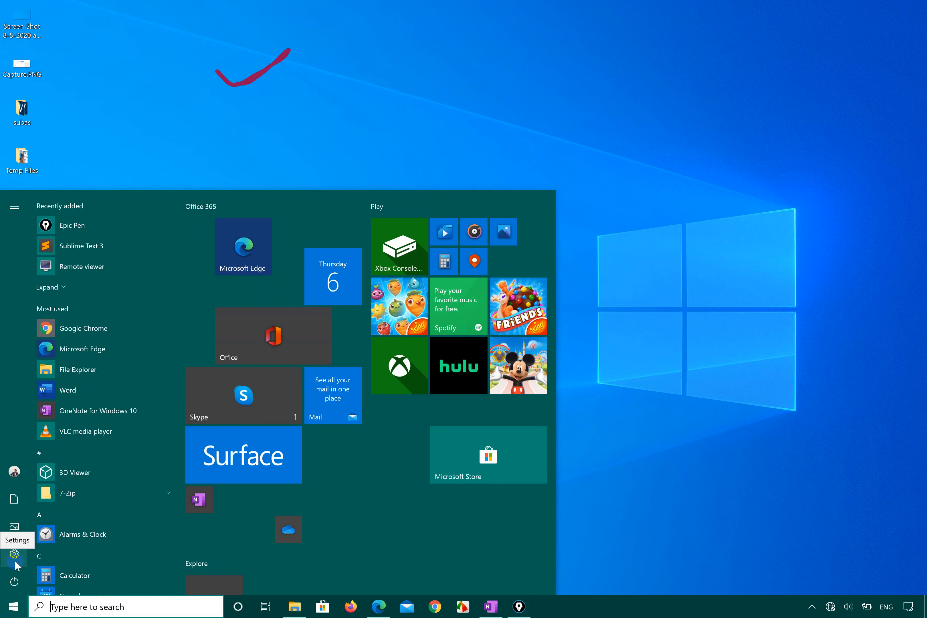
left_click(9, 609)
left_click(7, 612)
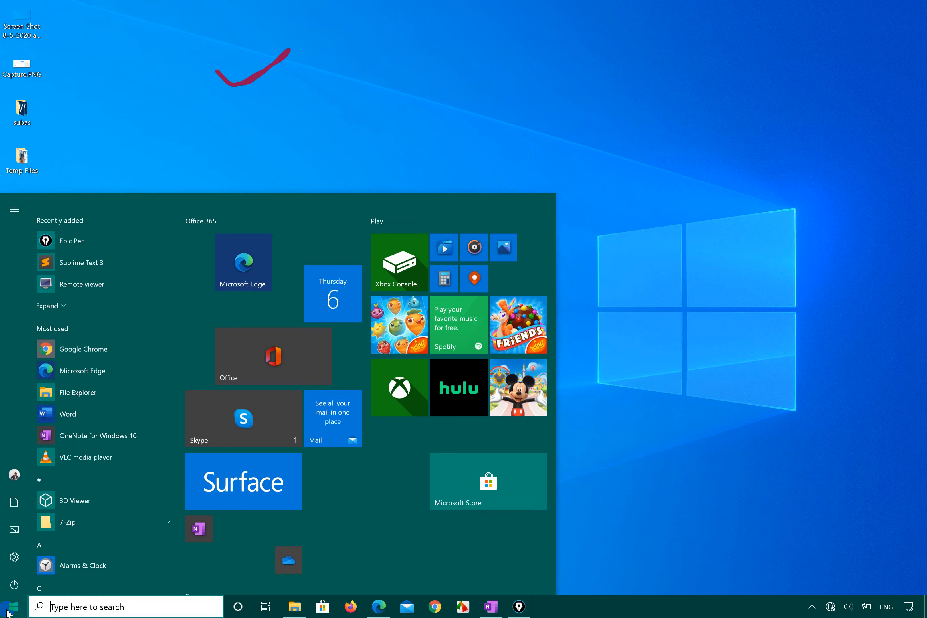
left_click(14, 552)
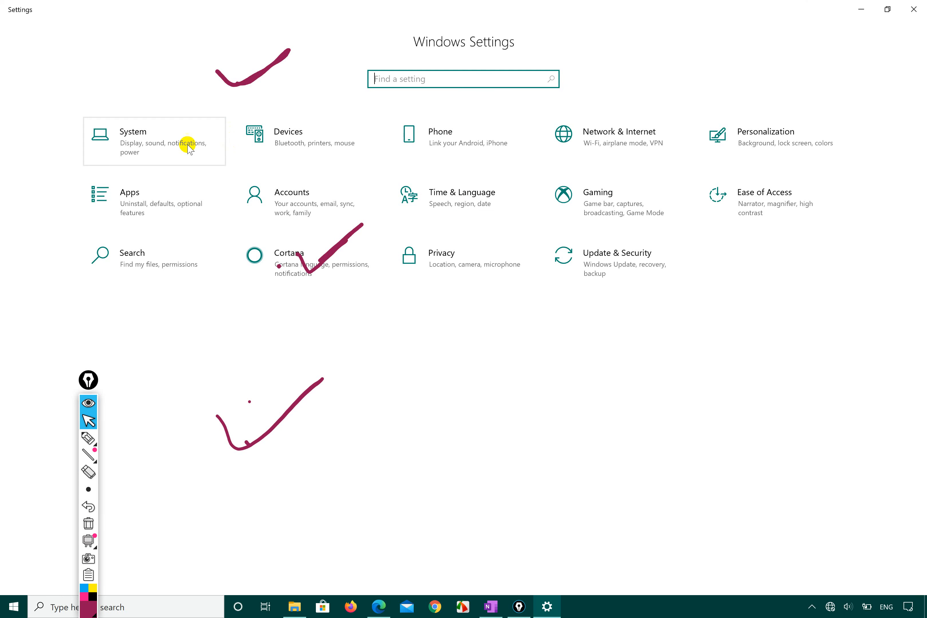
left_click(135, 151)
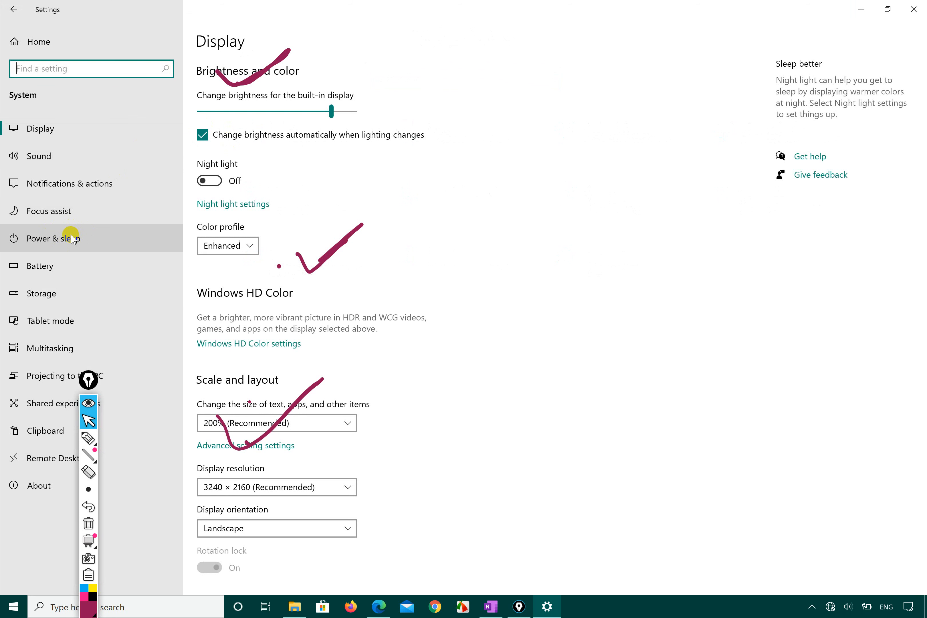
- Circle the Power & sleep entry with the pen and erase the leftover ticks over the Display page
left_click(88, 439)
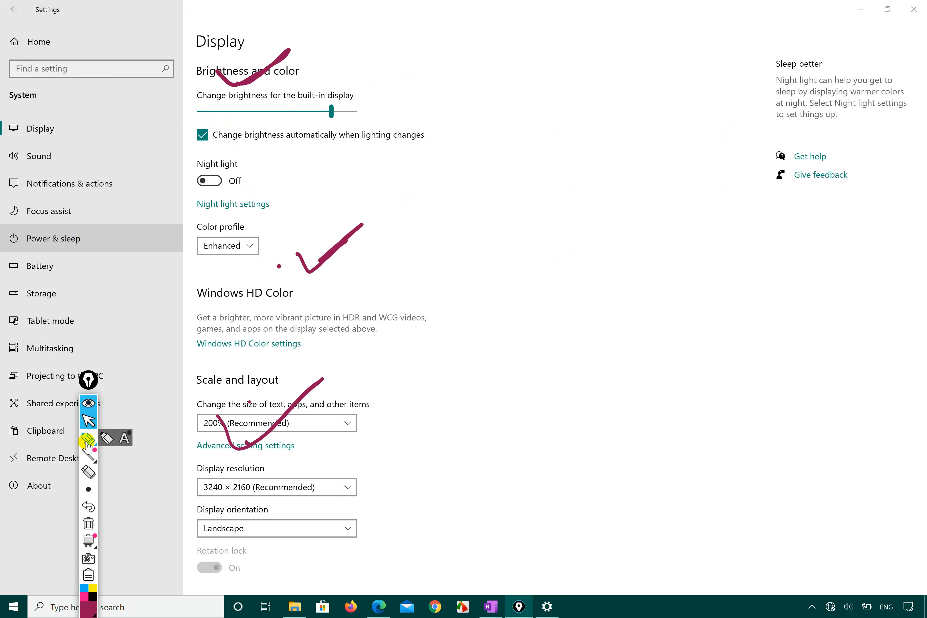
left_click(132, 336)
mouse_move(12, 254)
left_mouse_down()
mouse_move(51, 266)
mouse_move(56, 201)
mouse_move(27, 249)
left_mouse_up()
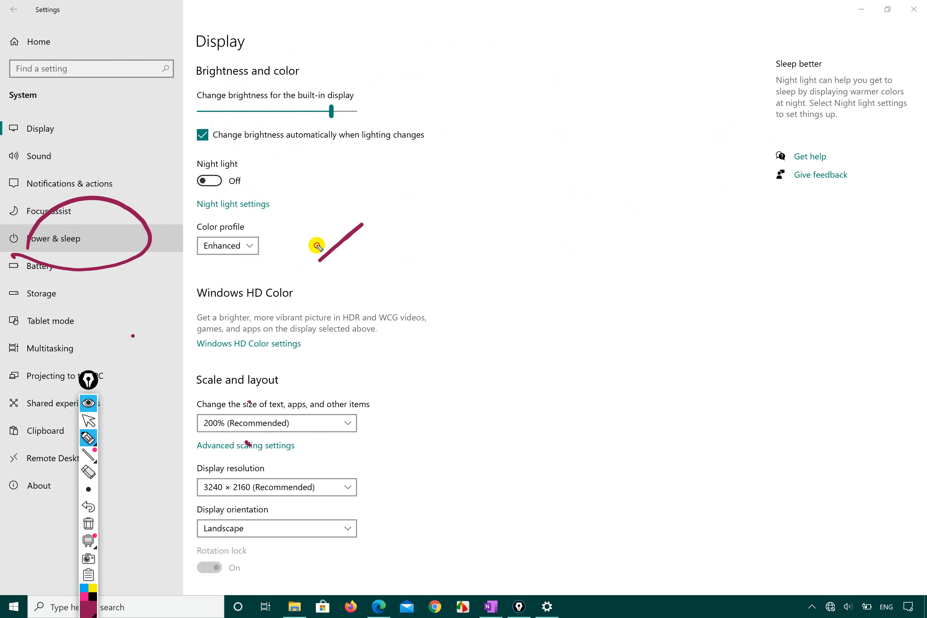
- Leave drawing mode, view the Power & sleep page of the System settings, and close Settings
left_click(88, 420)
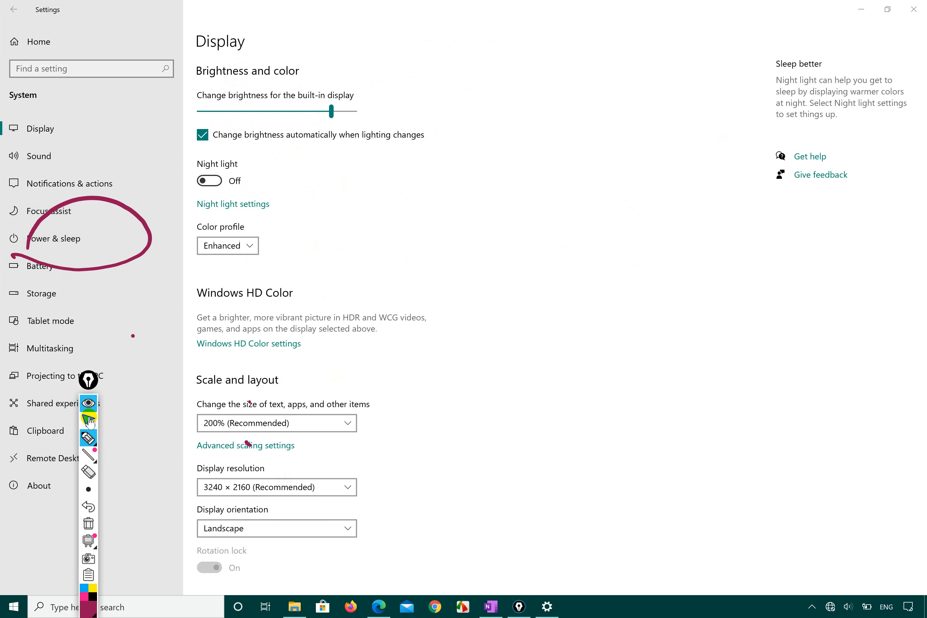
left_click(79, 239)
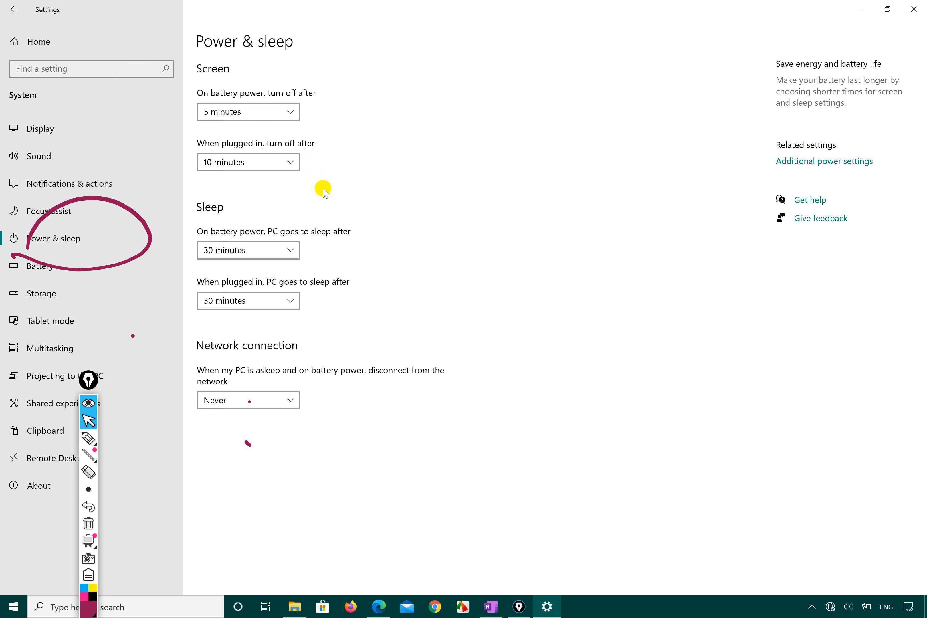
left_click(914, 8)
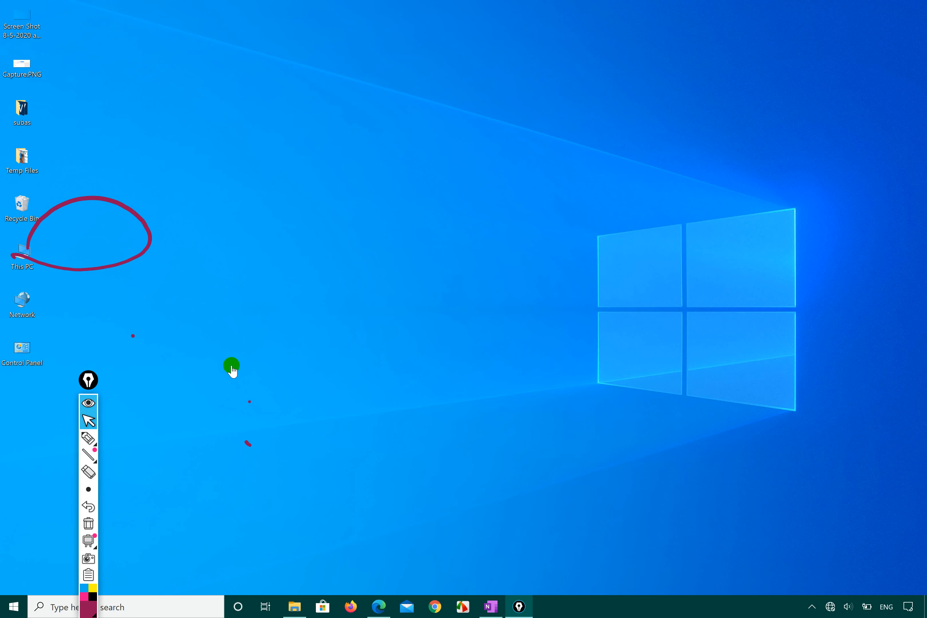
- Find Control Panel with a Windows search for "control panel" and open it
left_click(51, 607)
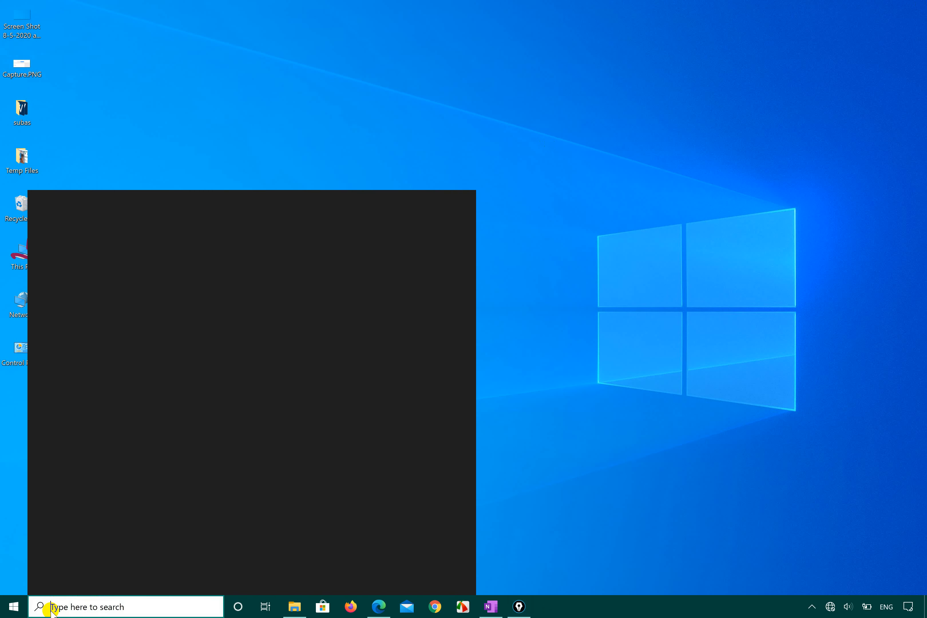
type("contr")
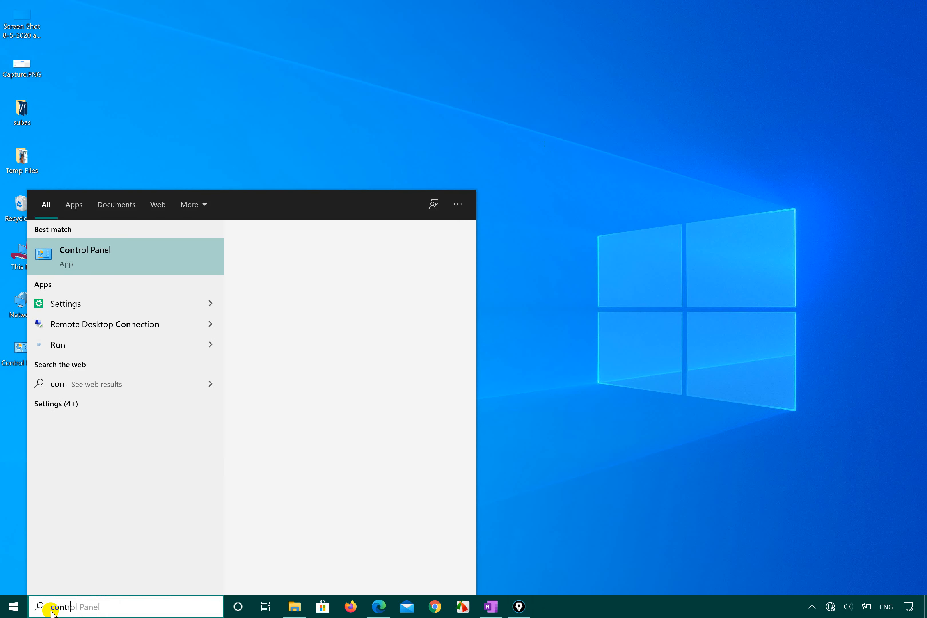
type("o")
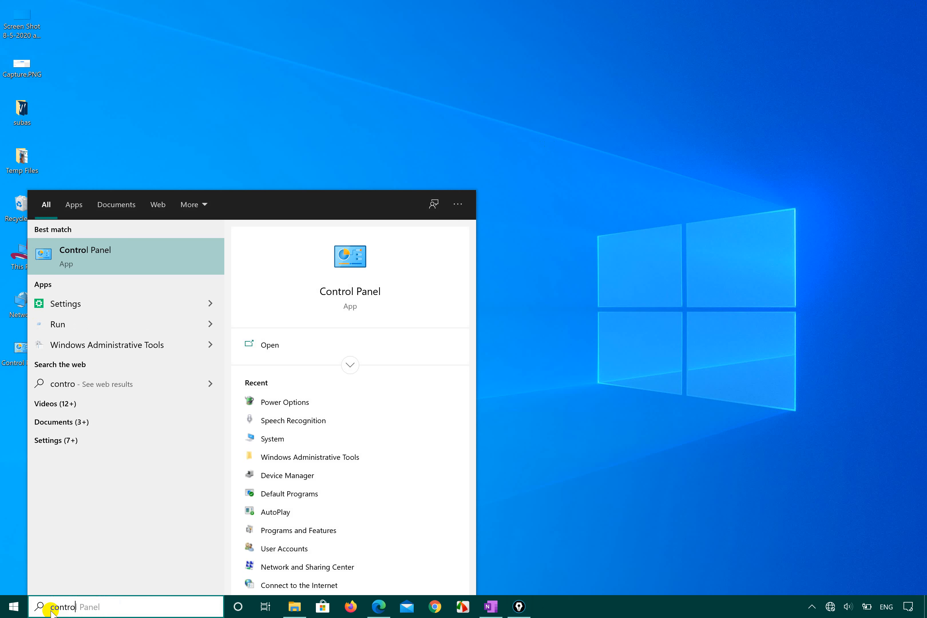
type("l panel")
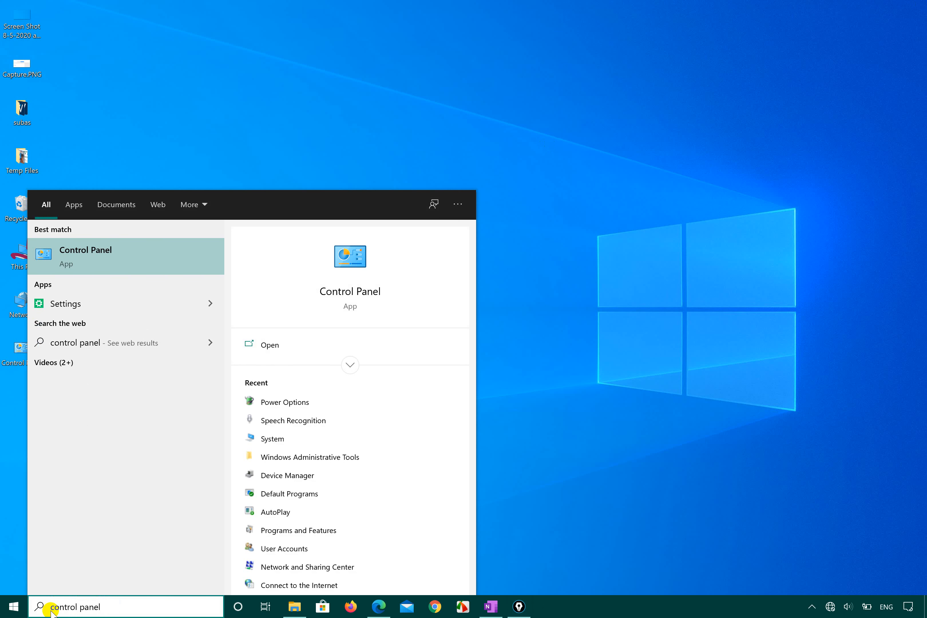
key("Return")
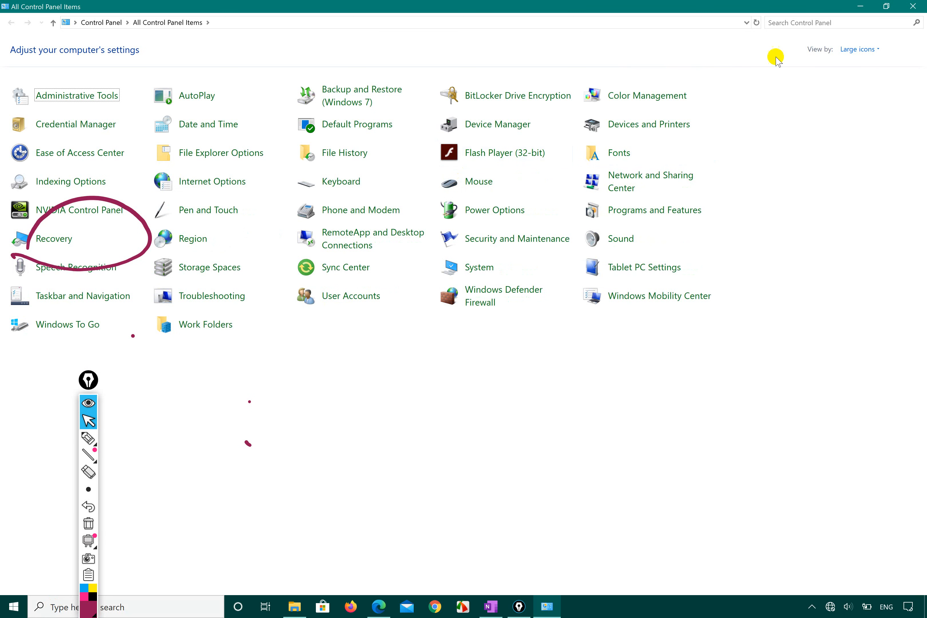
- Switch the Control Panel view to Category and circle the View by option with the pen
left_click(865, 50)
left_click(851, 59)
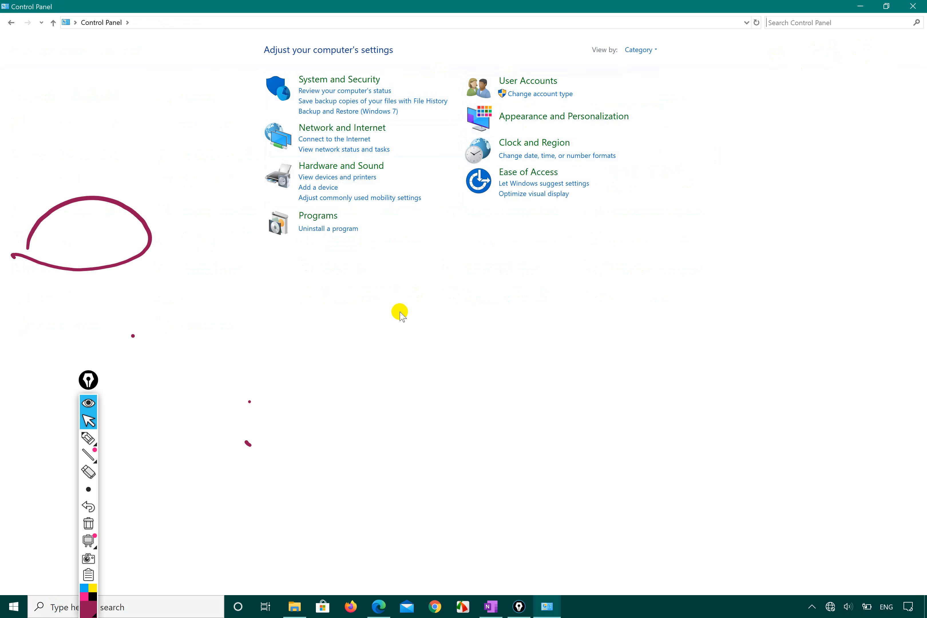
left_click(88, 437)
mouse_move(590, 59)
left_mouse_down()
mouse_move(660, 73)
mouse_move(627, 25)
mouse_move(594, 62)
mouse_move(678, 73)
mouse_move(603, 25)
left_mouse_up()
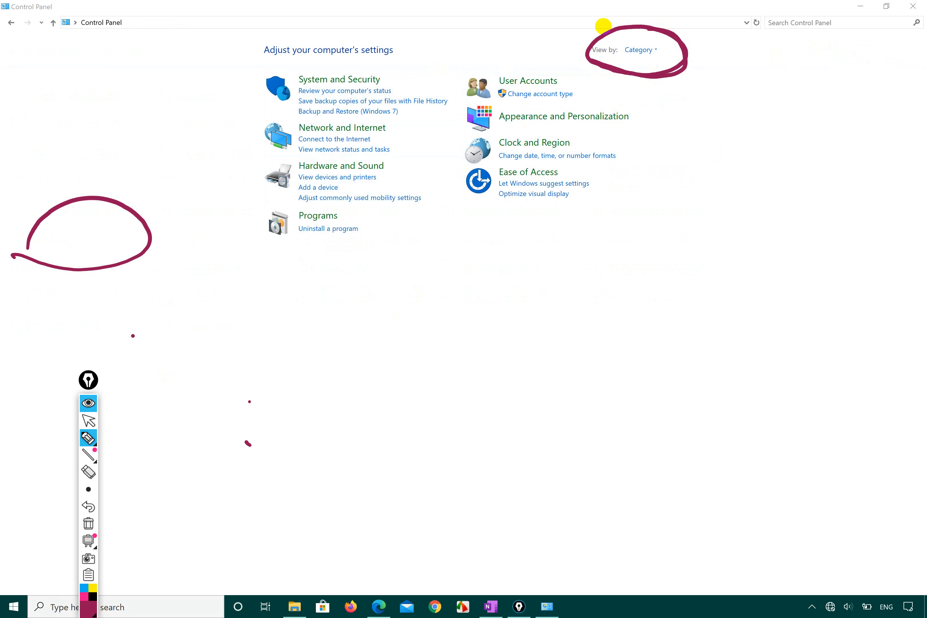
left_click(88, 420)
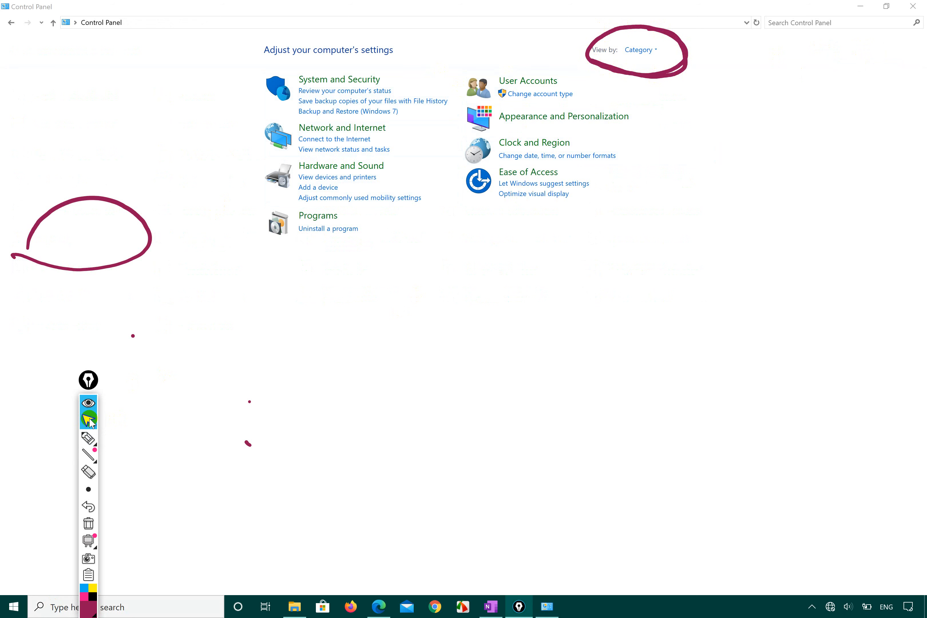
- Display the Control Panel items as Large icons and erase the two pen circles from the screen
left_click(639, 49)
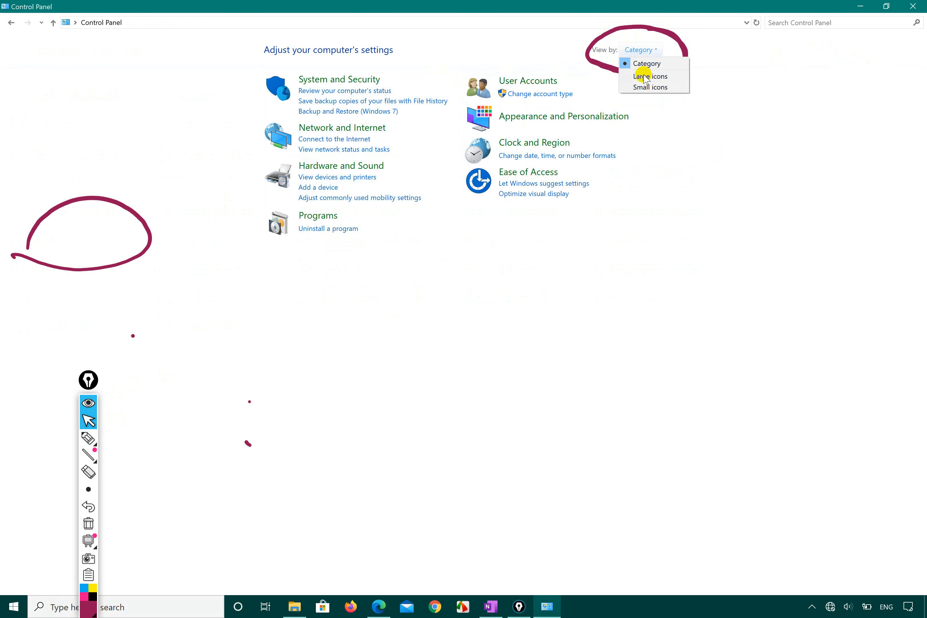
left_click(644, 76)
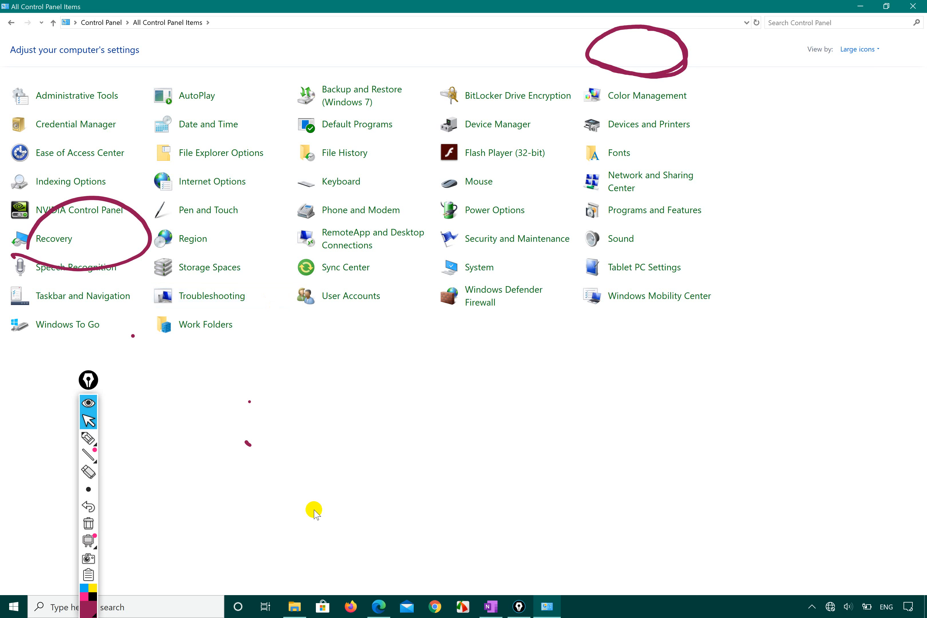
left_click(88, 438)
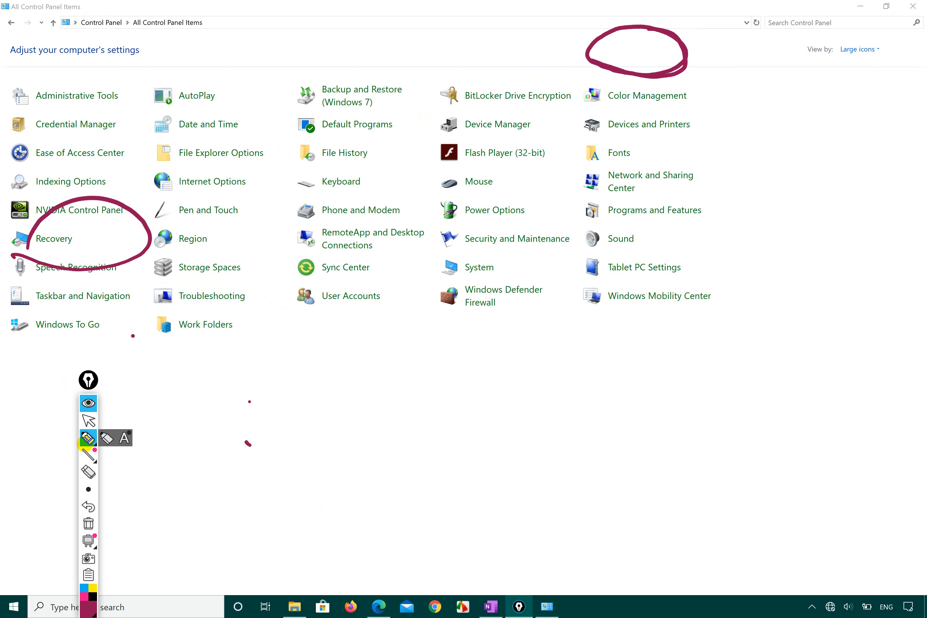
right_click(88, 269)
right_click(590, 68)
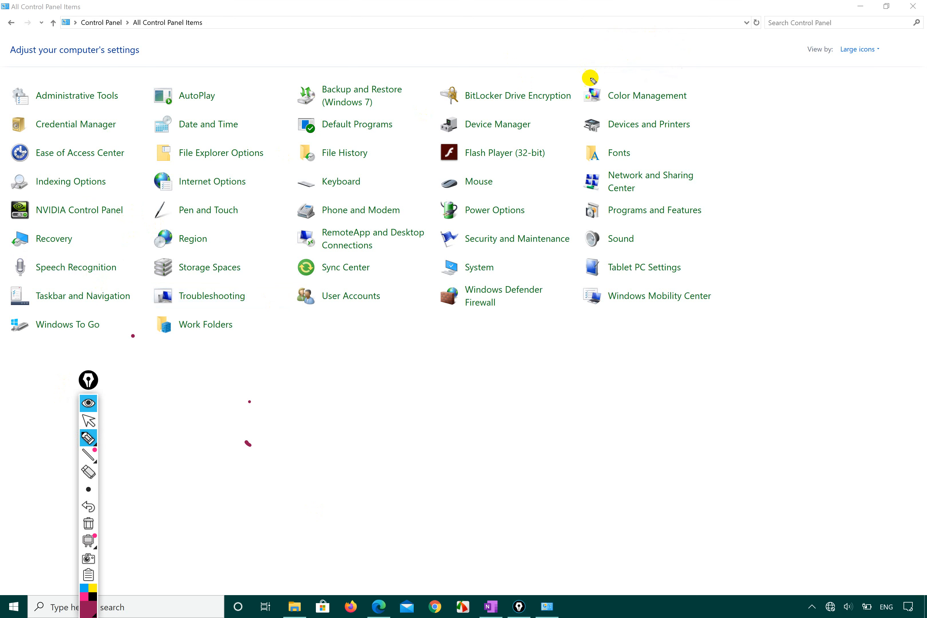
- Circle Power Options with the pen and draw a line to it from Pen and Touch, then leave drawing mode
mouse_move(441, 209)
left_mouse_down()
mouse_move(432, 216)
mouse_move(532, 186)
mouse_move(424, 202)
mouse_move(439, 217)
left_mouse_up()
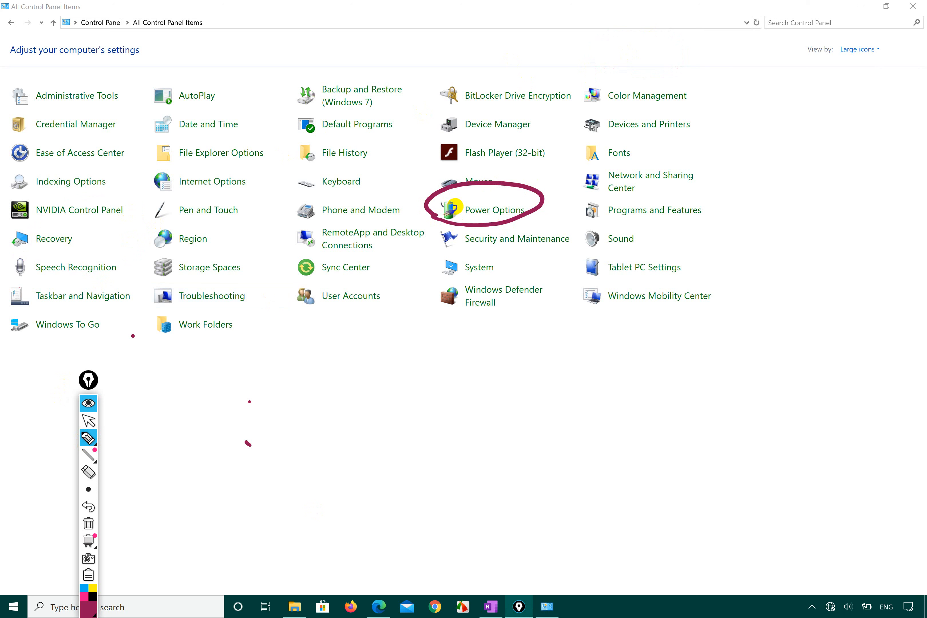
left_click_drag(154, 211, 443, 213)
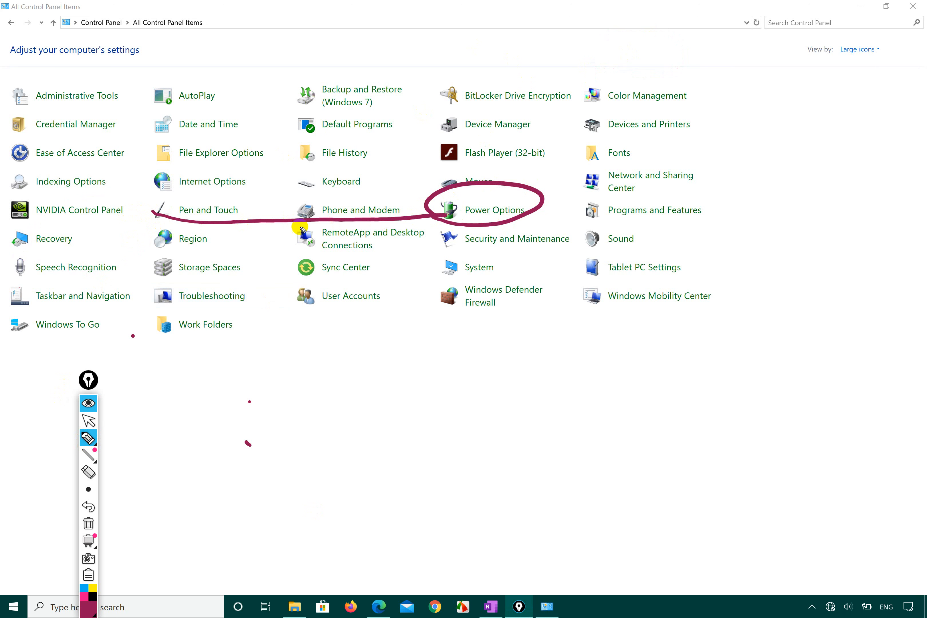
left_click(88, 421)
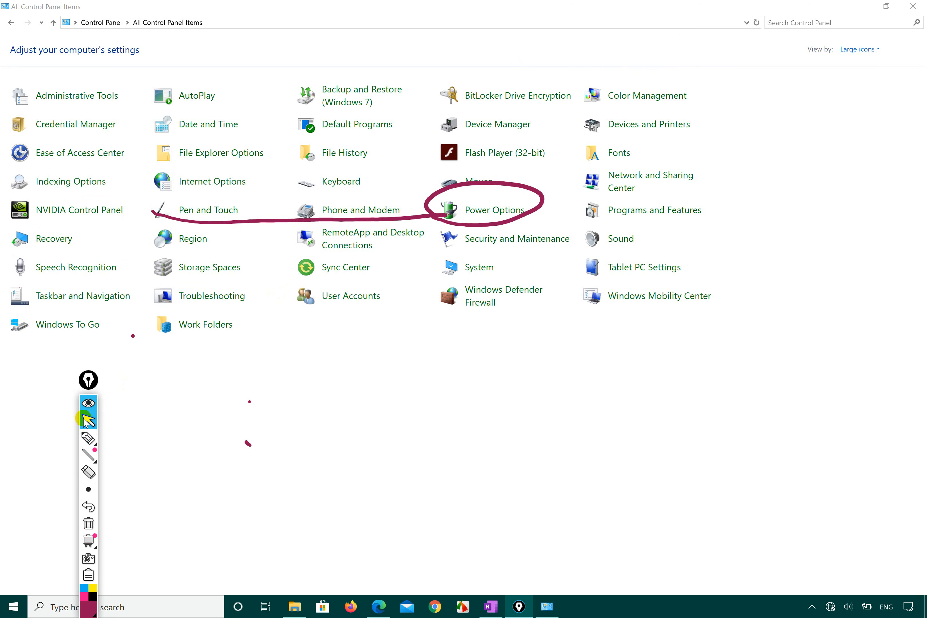
- Open Power Options and go to the settings for what the power button does
left_click(493, 212)
left_click(494, 212)
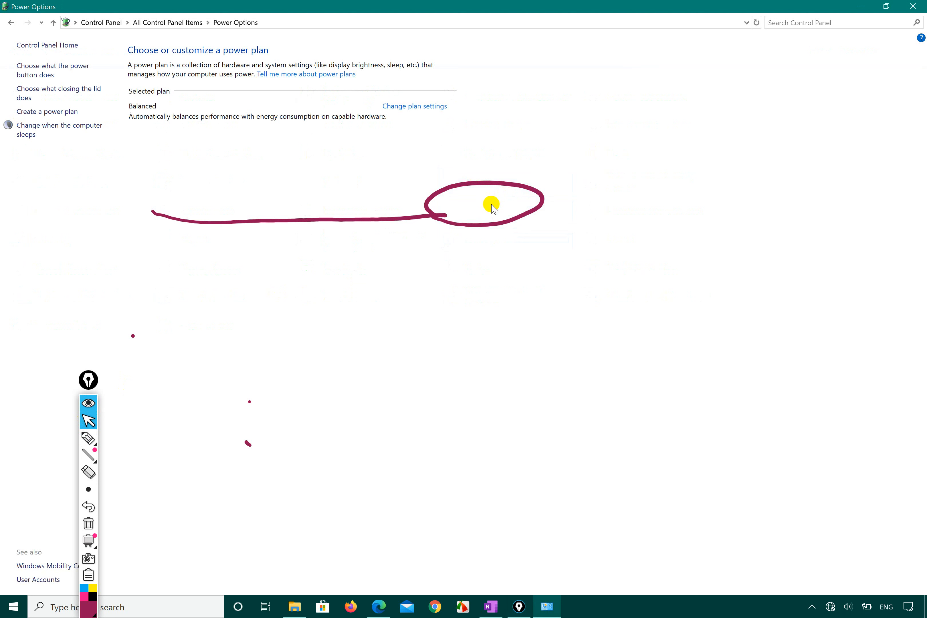
left_click(63, 74)
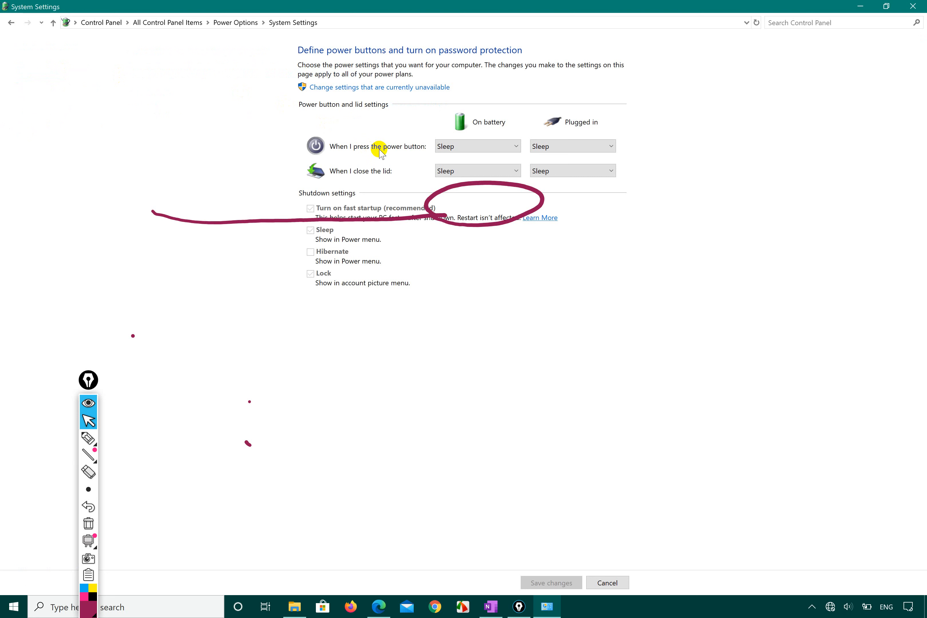
- Try the Do nothing and Shut down actions for pressing the power button on battery
left_click(469, 146)
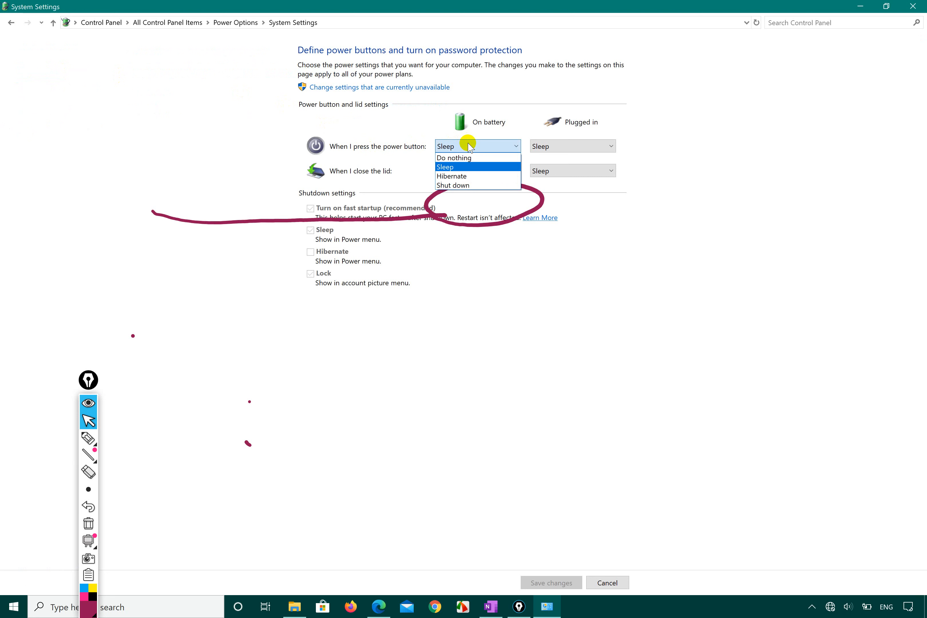
left_click(467, 157)
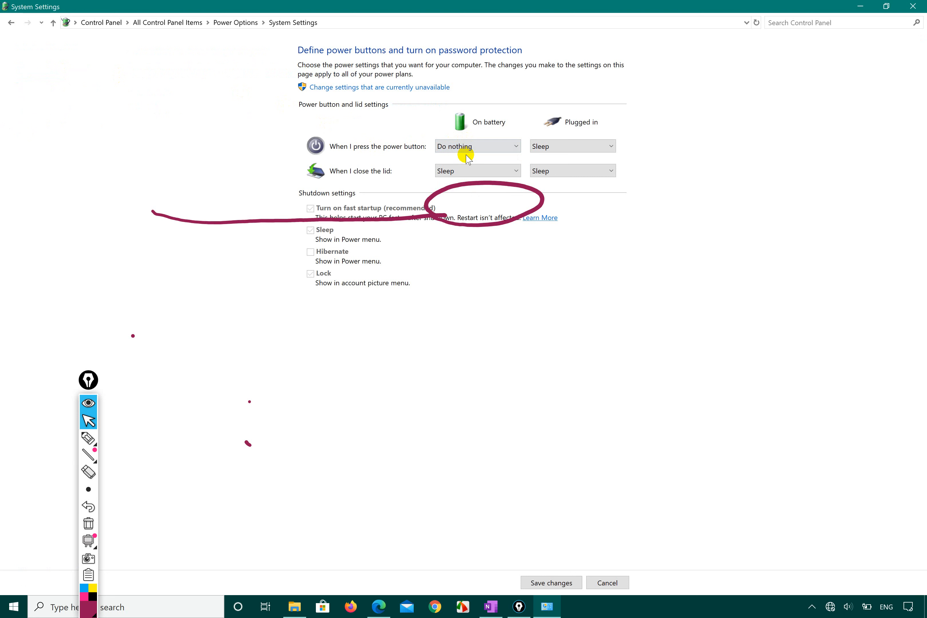
left_click(489, 146)
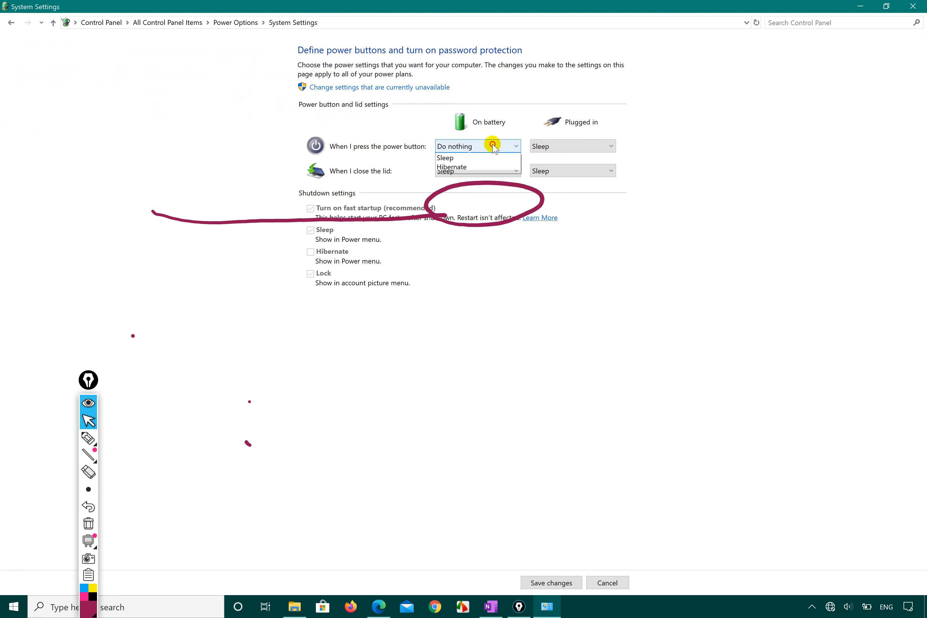
left_click(482, 159)
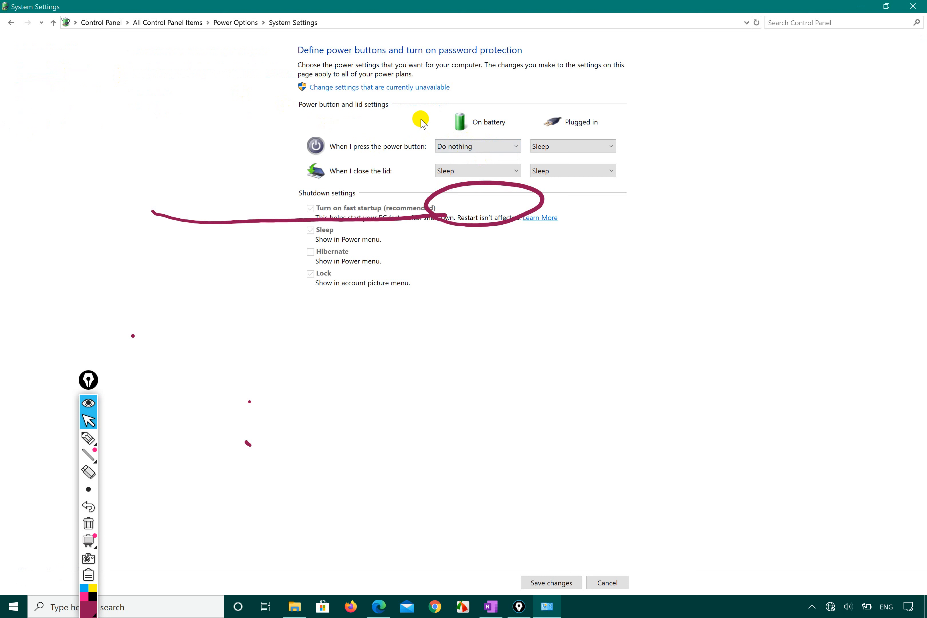
left_click(459, 146)
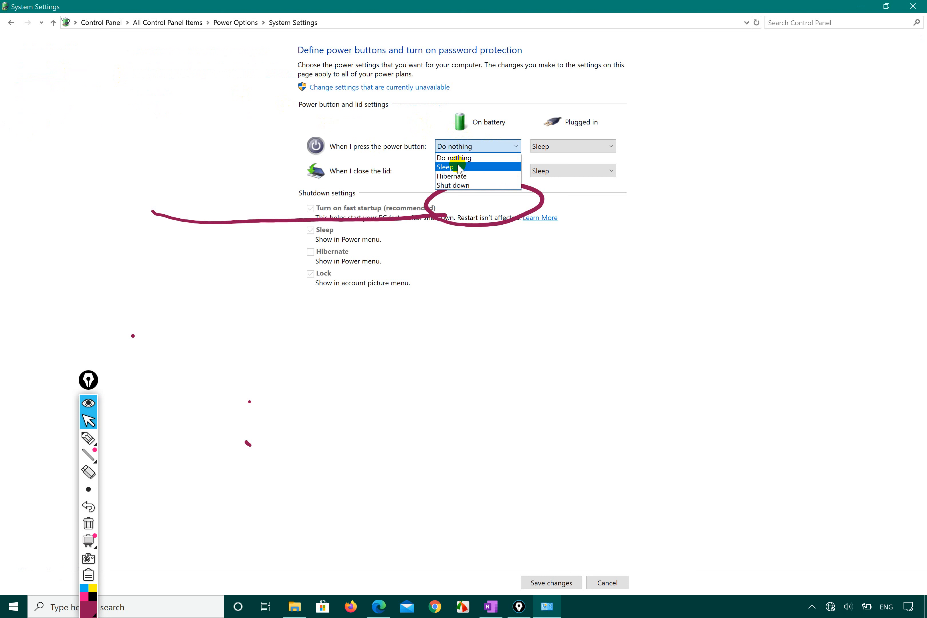
left_click(462, 186)
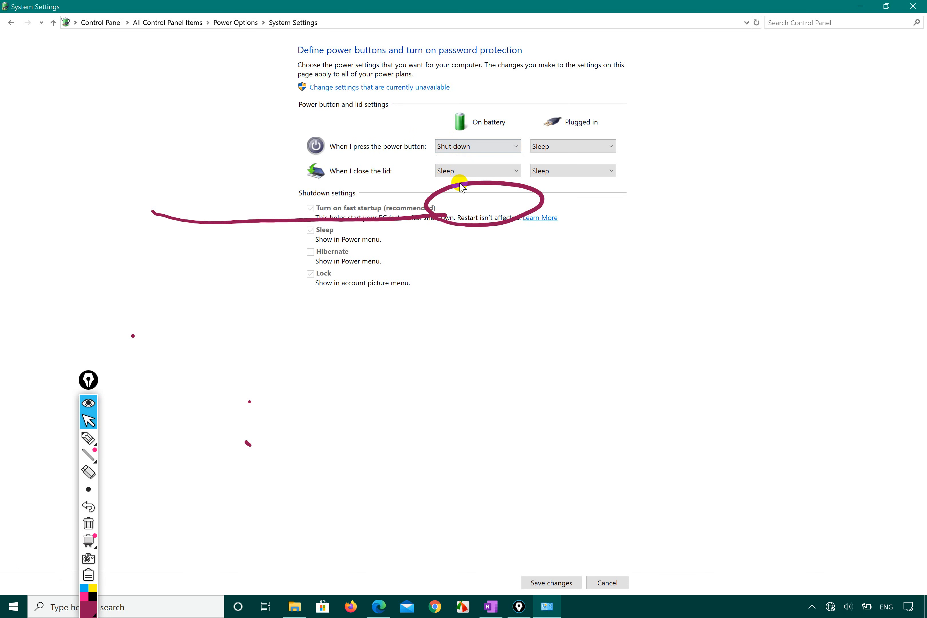
- Set the action for pressing the power button to Sleep, both on battery and plugged in
left_click(463, 147)
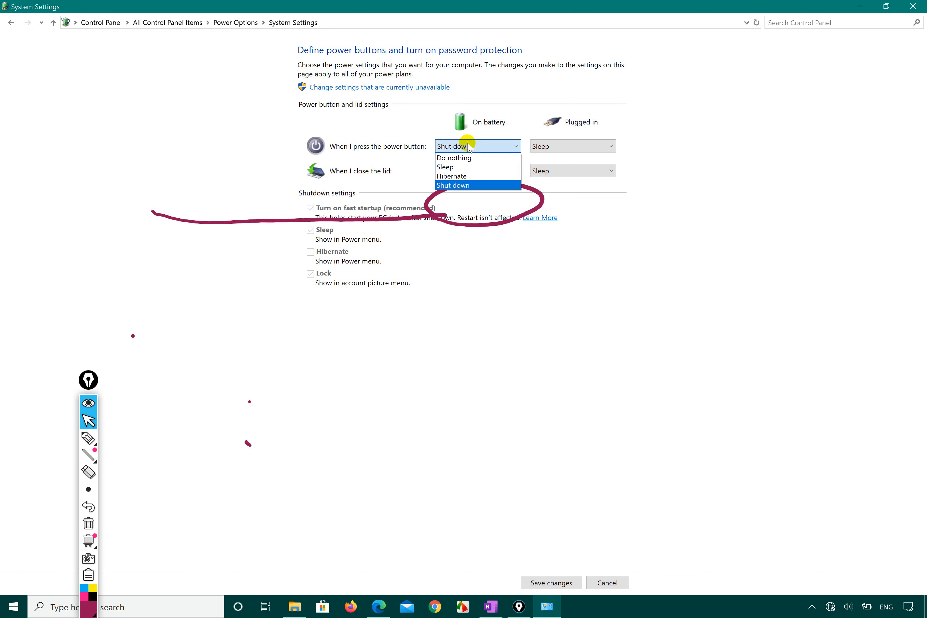
left_click(456, 167)
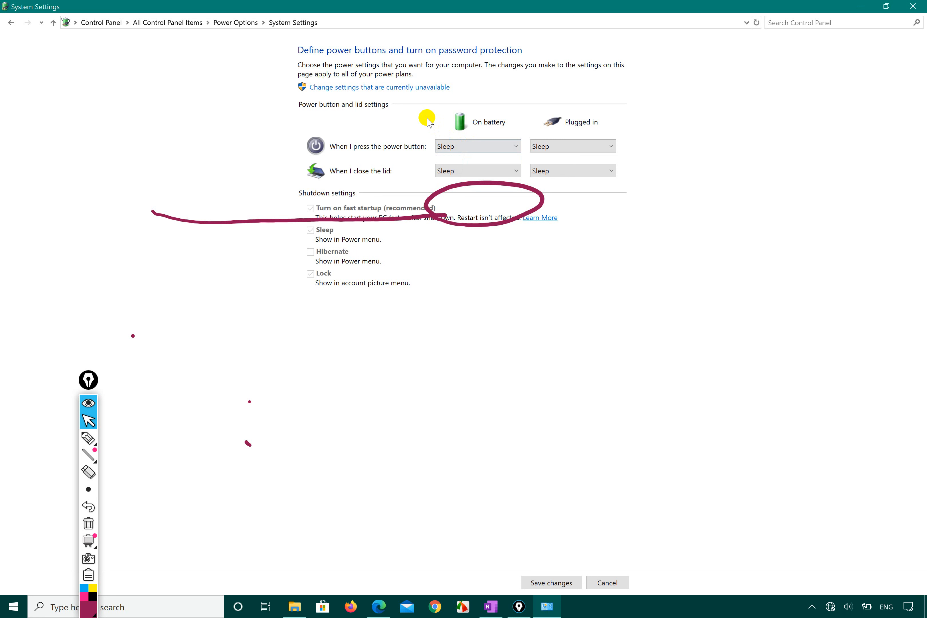
left_click(487, 145)
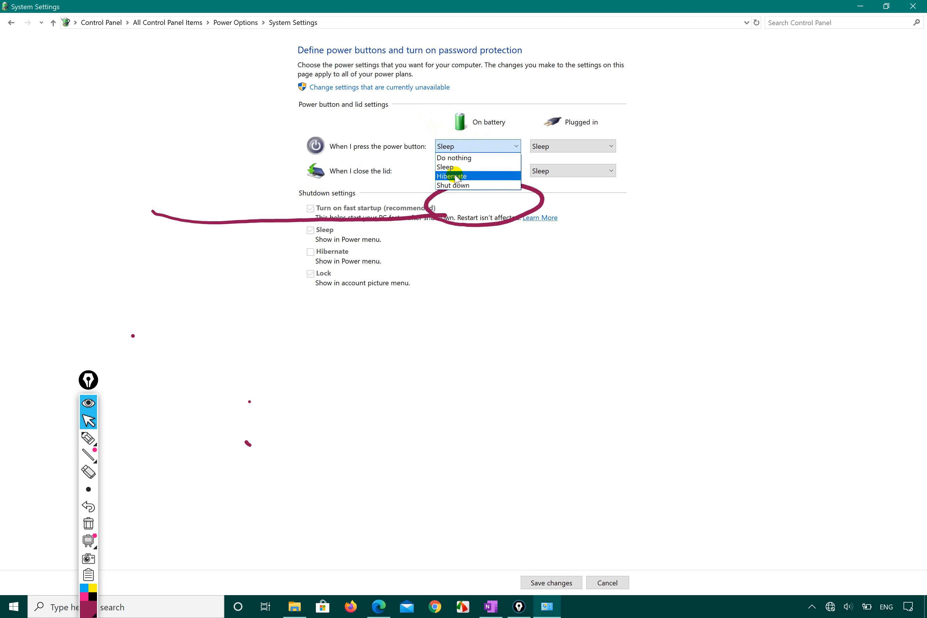
left_click(462, 167)
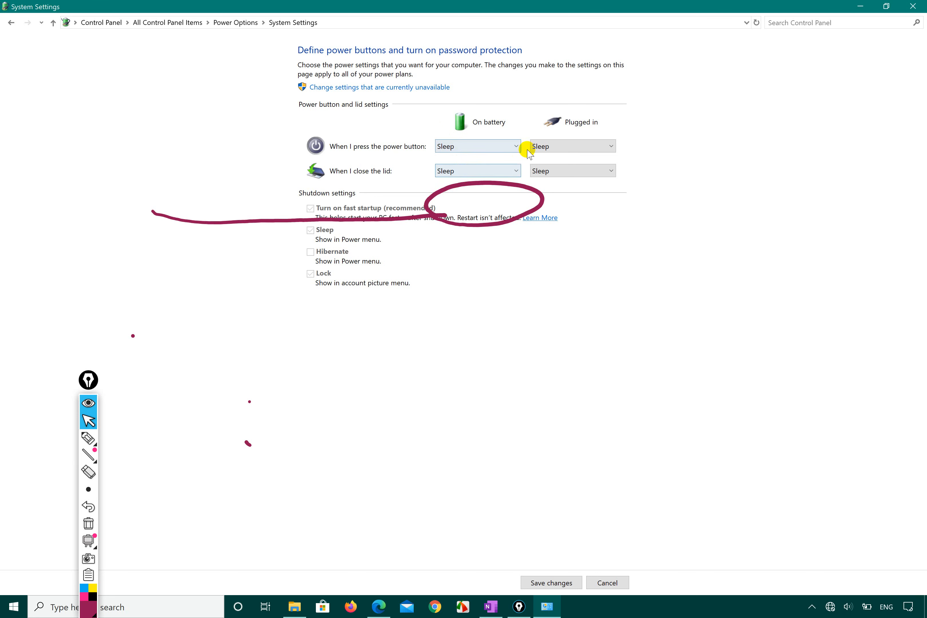
left_click(544, 150)
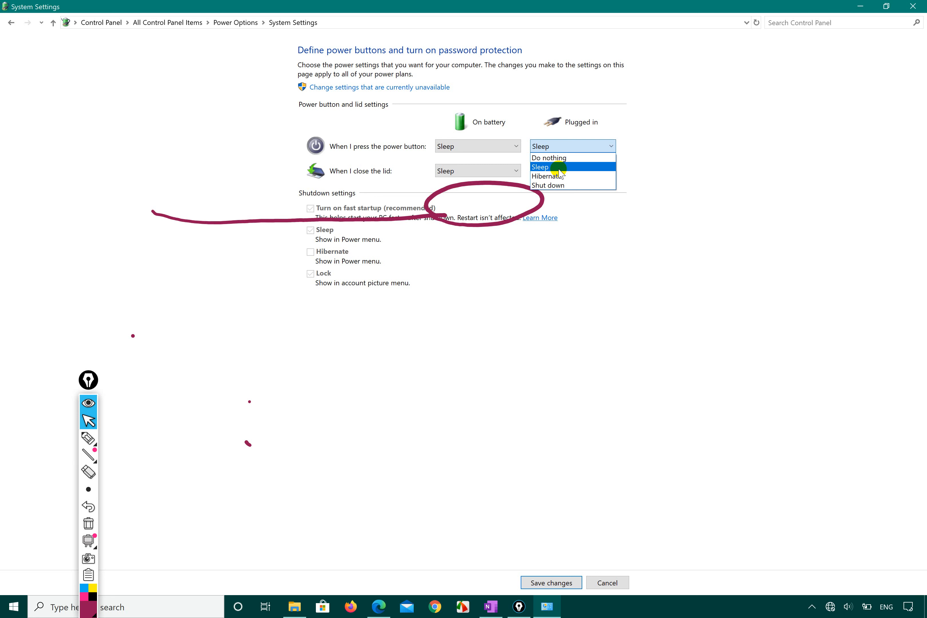
left_click(559, 169)
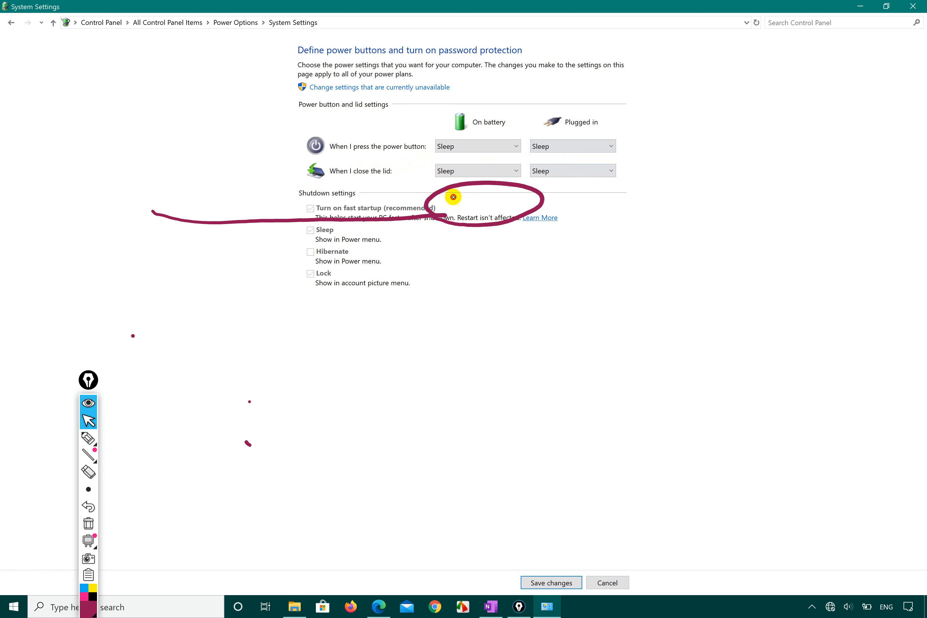
- Activate the pen and undo the last two pen strokes, the circle and the line
mouse_move(84, 439)
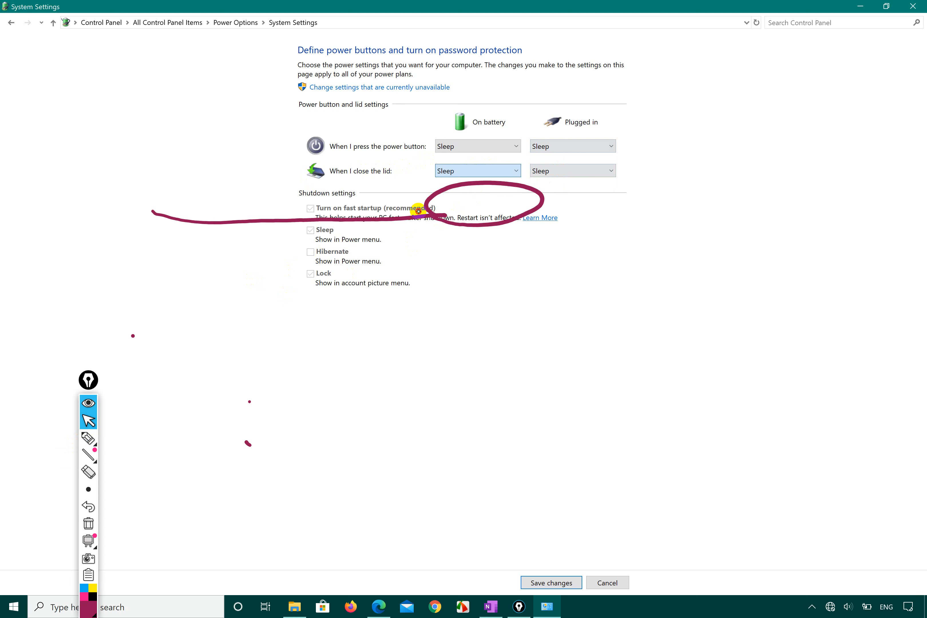
left_click(85, 443)
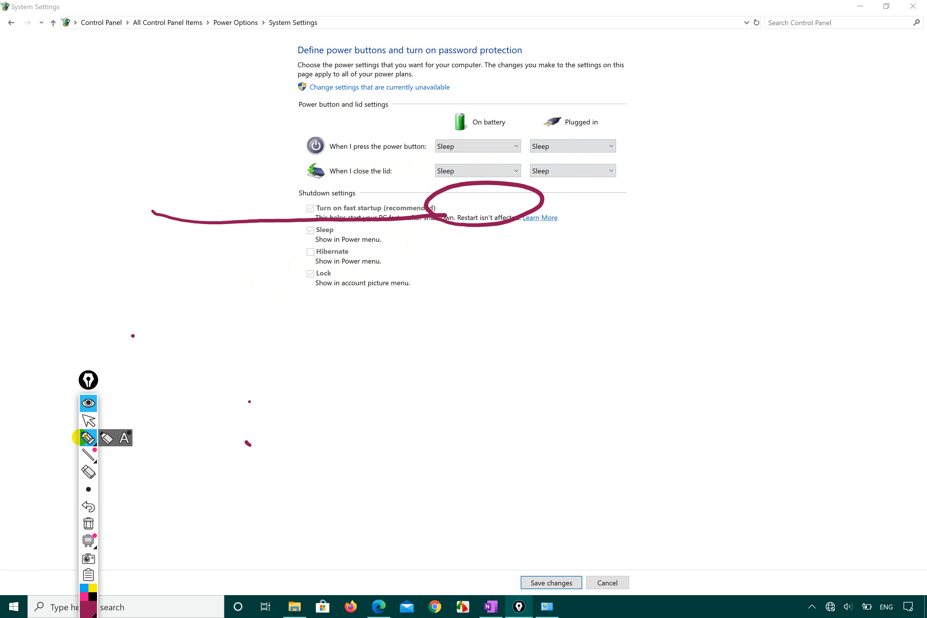
key("ctrl+z")
key("ctrl+z")
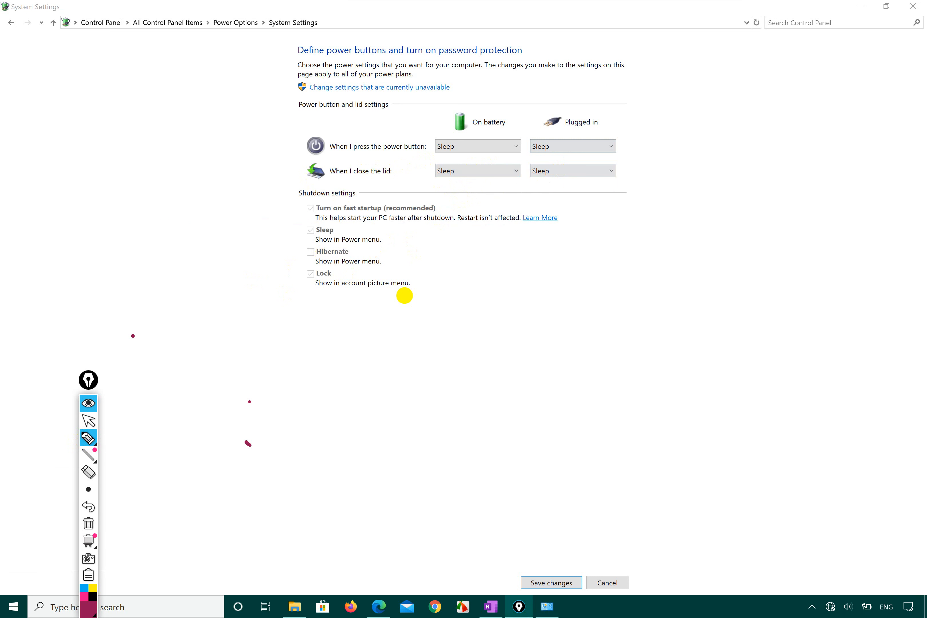
- Sketch an open laptop with a keyboard area in dark red over the empty area of the power button settings page
mouse_move(586, 353)
left_mouse_down()
mouse_move(629, 449)
mouse_move(790, 324)
mouse_move(584, 358)
mouse_move(553, 232)
mouse_move(789, 242)
mouse_move(790, 326)
left_mouse_up()
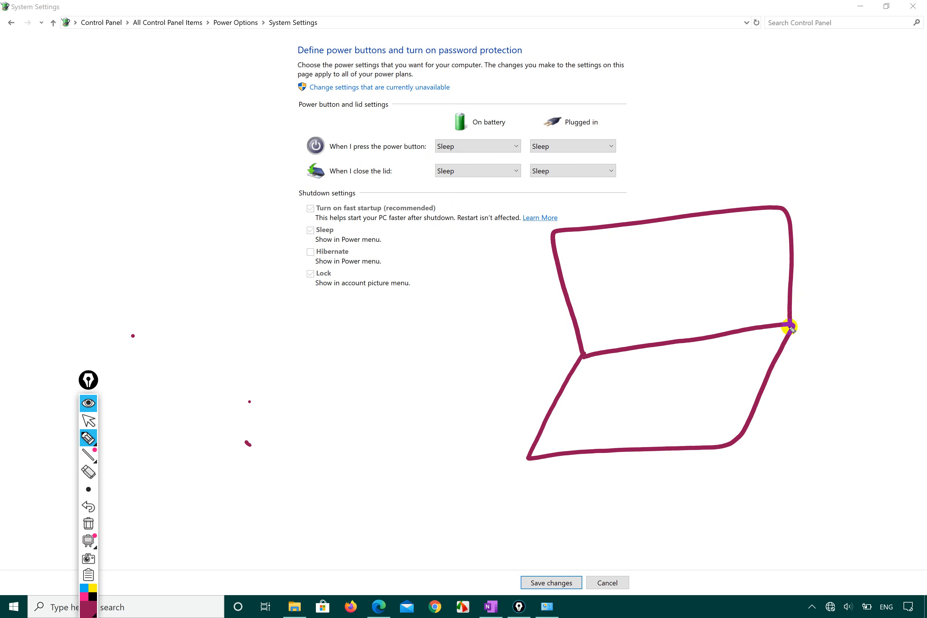
left_click_drag(575, 384, 570, 433)
mouse_move(579, 390)
left_mouse_down()
mouse_move(606, 383)
mouse_move(641, 427)
mouse_move(569, 434)
left_mouse_up()
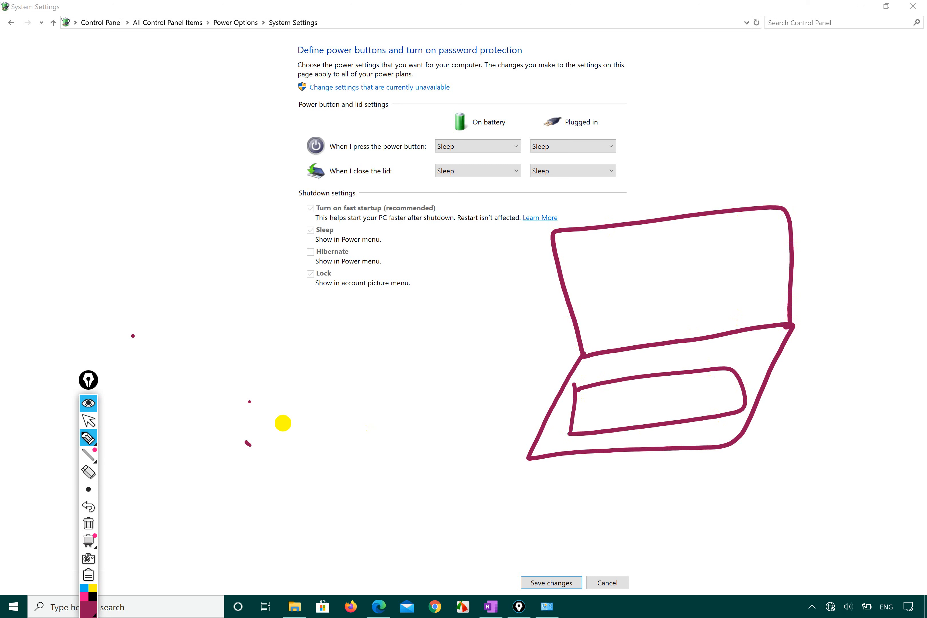
left_click(106, 437)
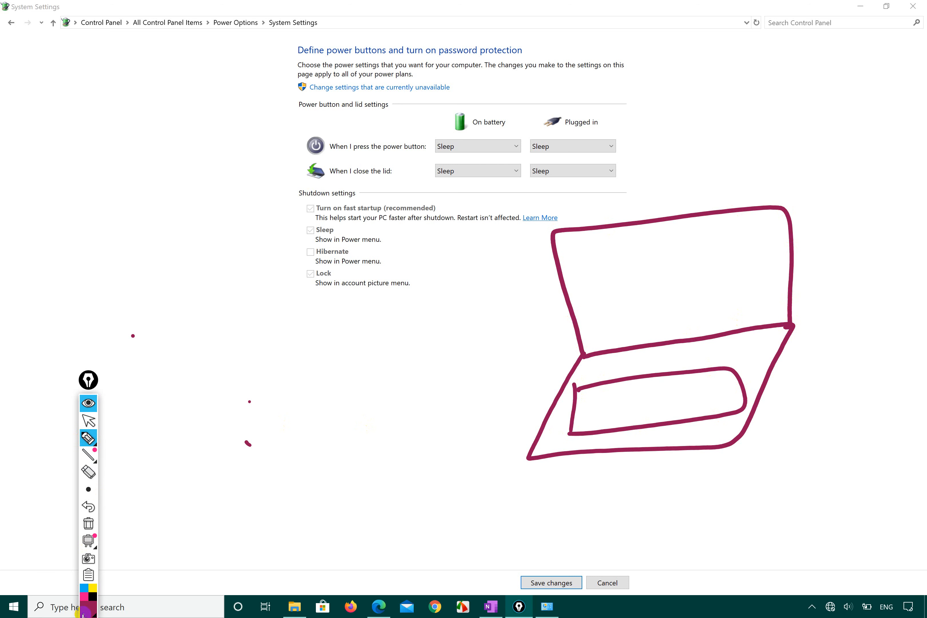
- Change the pen colour to green and draw the laptop's display, a keyboard scribble and arrows showing the lid closing
left_click(88, 608)
left_click(128, 488)
left_click(358, 412)
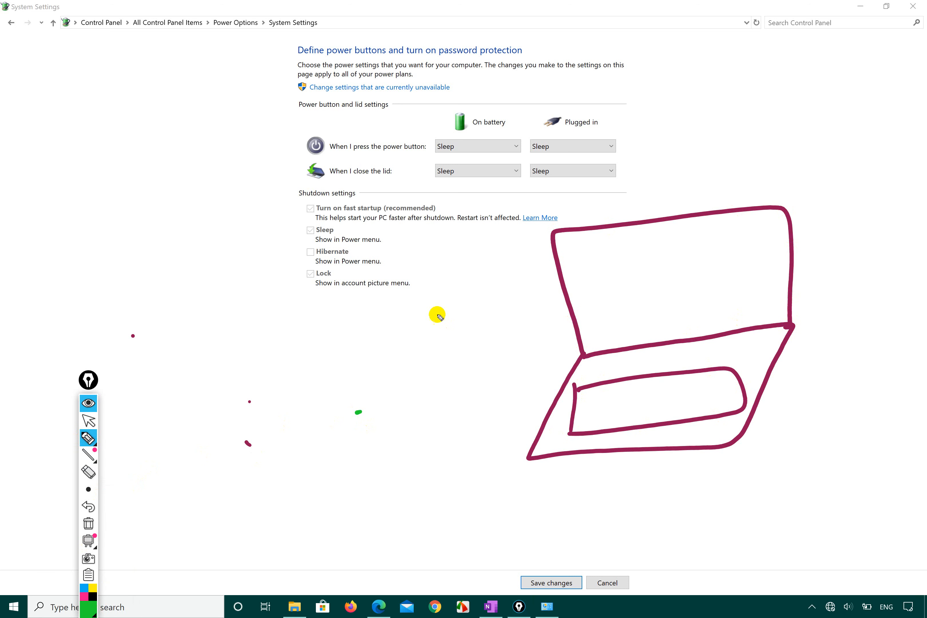
mouse_move(644, 242)
left_mouse_down()
mouse_move(631, 312)
mouse_move(773, 244)
mouse_move(604, 238)
mouse_move(530, 270)
mouse_move(513, 421)
mouse_move(488, 421)
mouse_move(520, 406)
left_mouse_up()
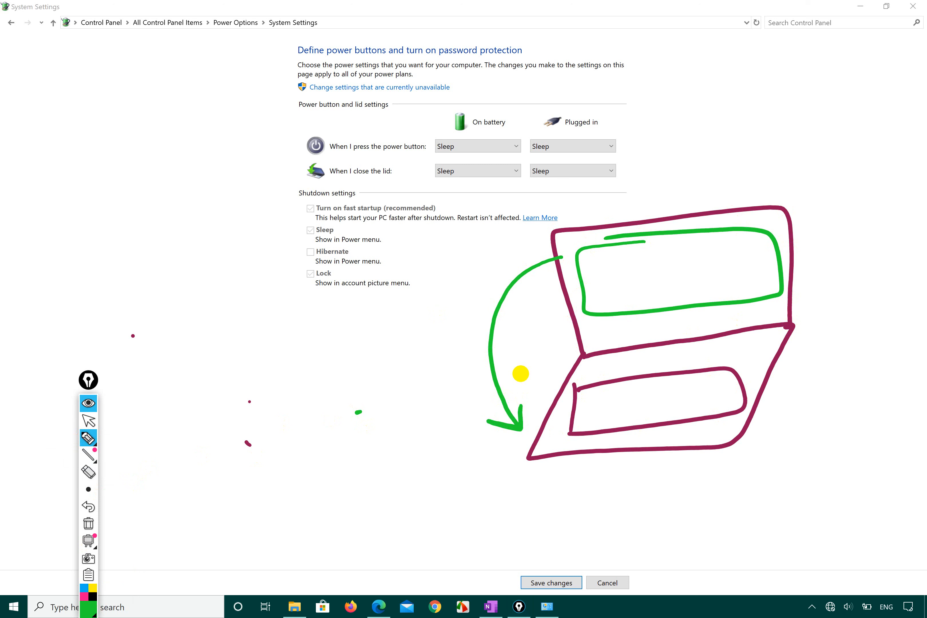
mouse_move(602, 400)
left_mouse_down()
mouse_move(631, 407)
mouse_move(708, 394)
left_mouse_up()
mouse_move(554, 263)
left_mouse_down()
mouse_move(522, 426)
mouse_move(538, 396)
left_mouse_up()
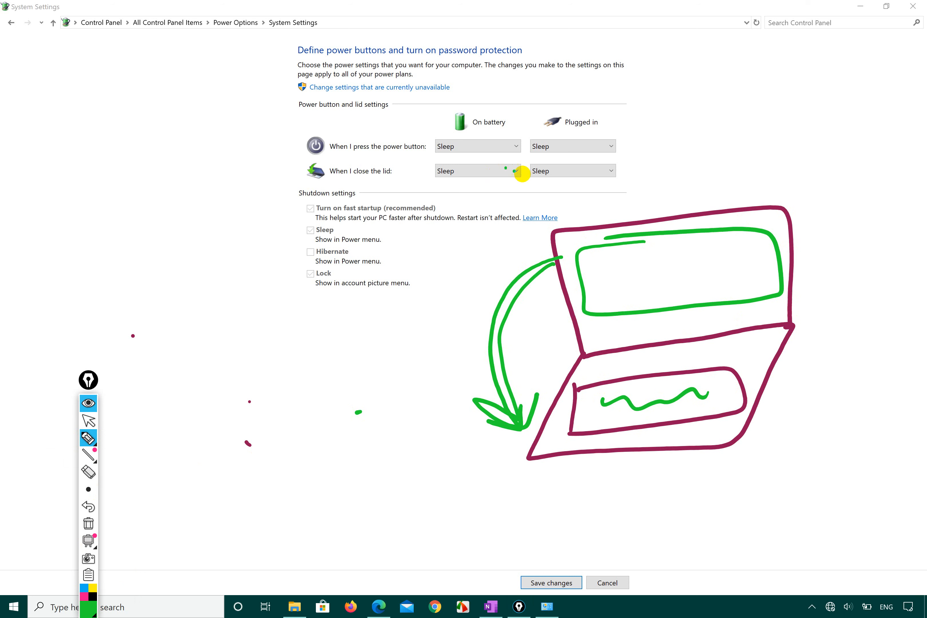
- Return to cursor mode and set the action for closing the lid to Do nothing, both on battery and plugged in
left_click(88, 420)
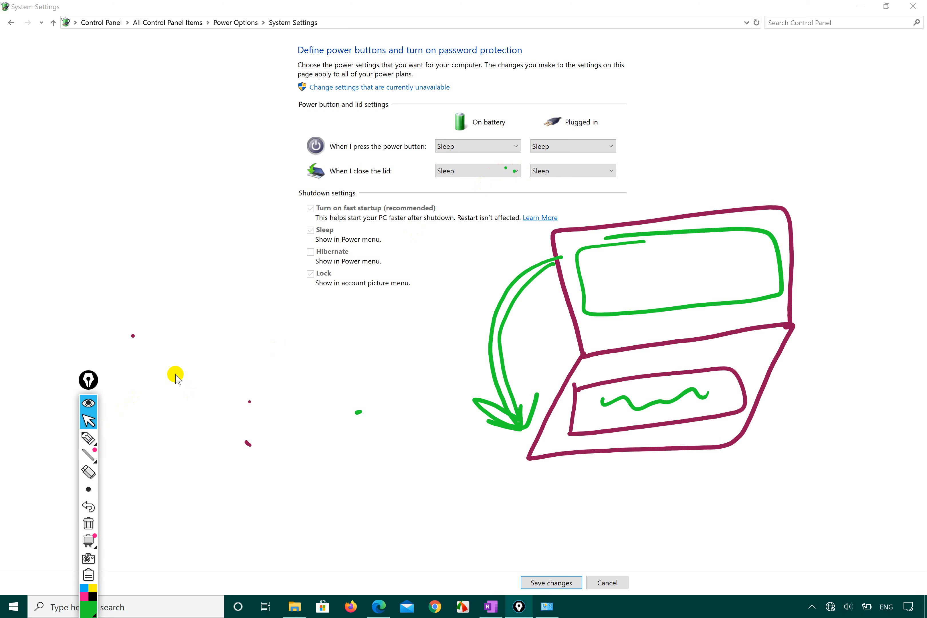
left_click(515, 171)
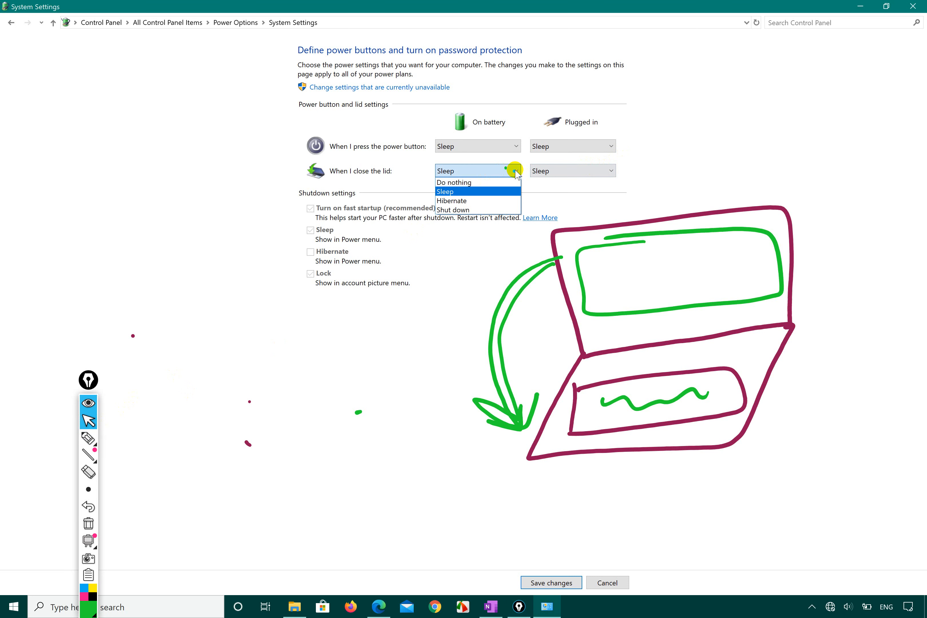
left_click(493, 182)
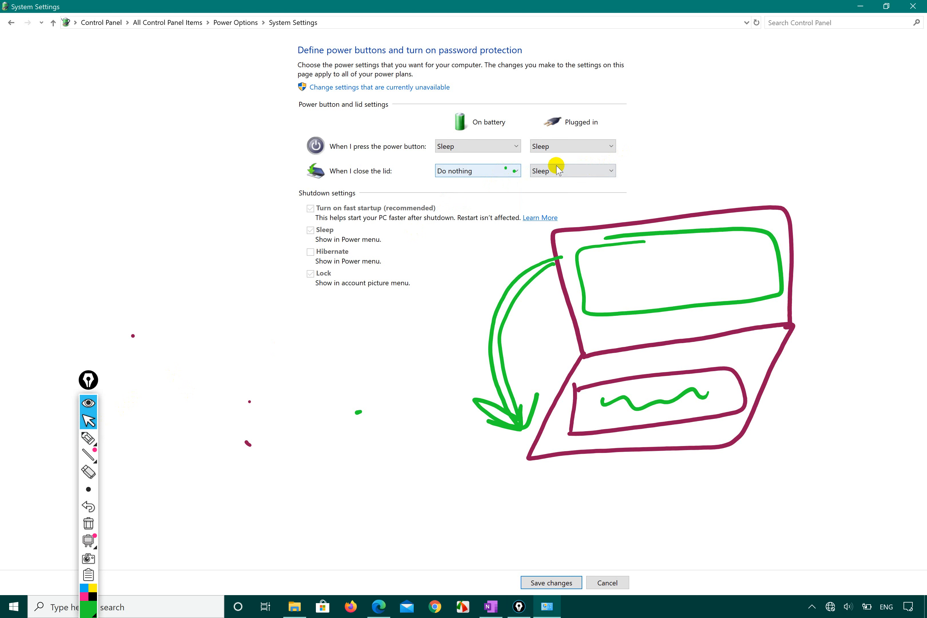
left_click(566, 170)
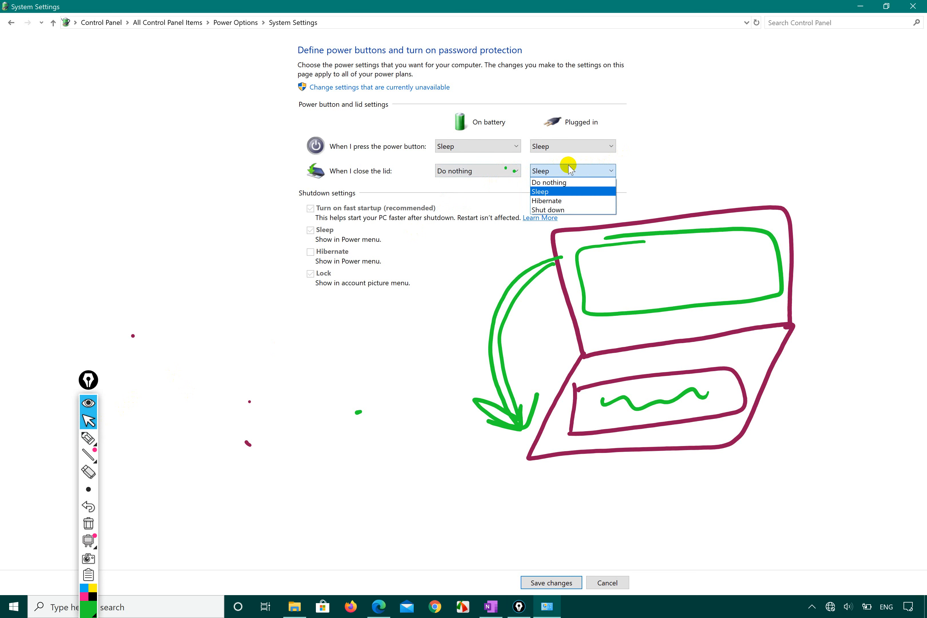
left_click(549, 183)
- Try the Sleep and Hibernate actions for closing the lid while plugged in
left_click(552, 170)
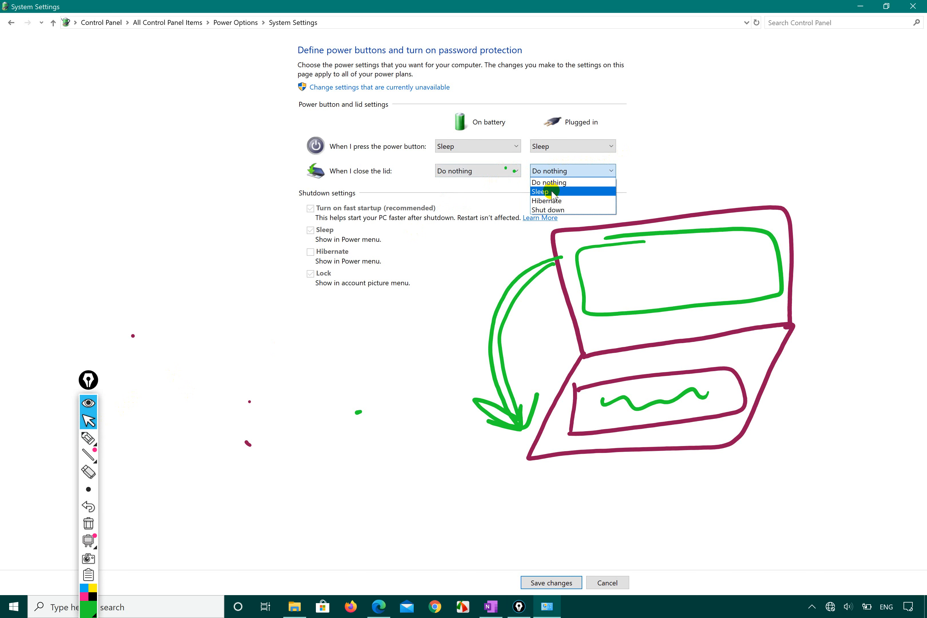
left_click(552, 192)
left_click(568, 175)
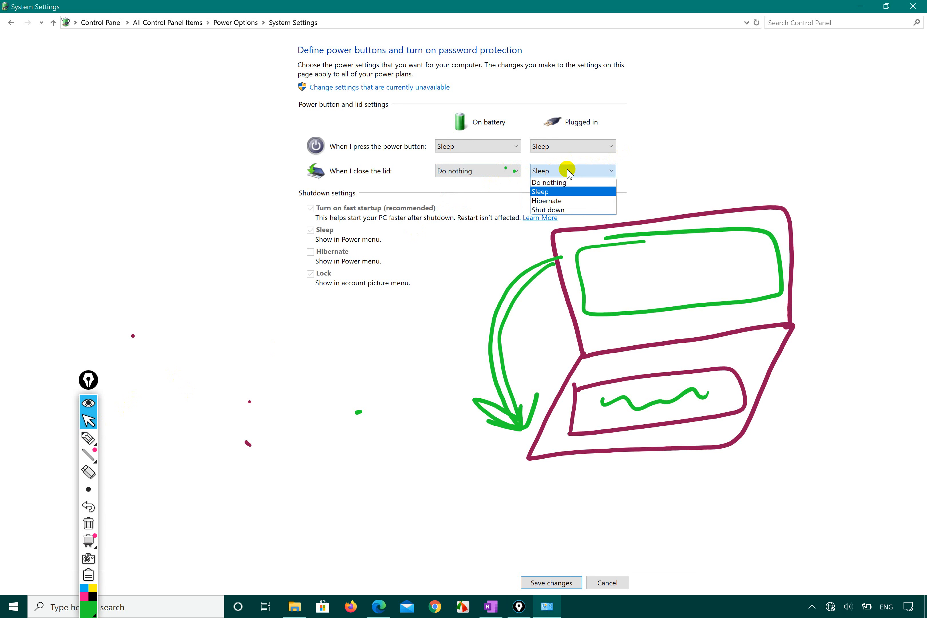
left_click(546, 200)
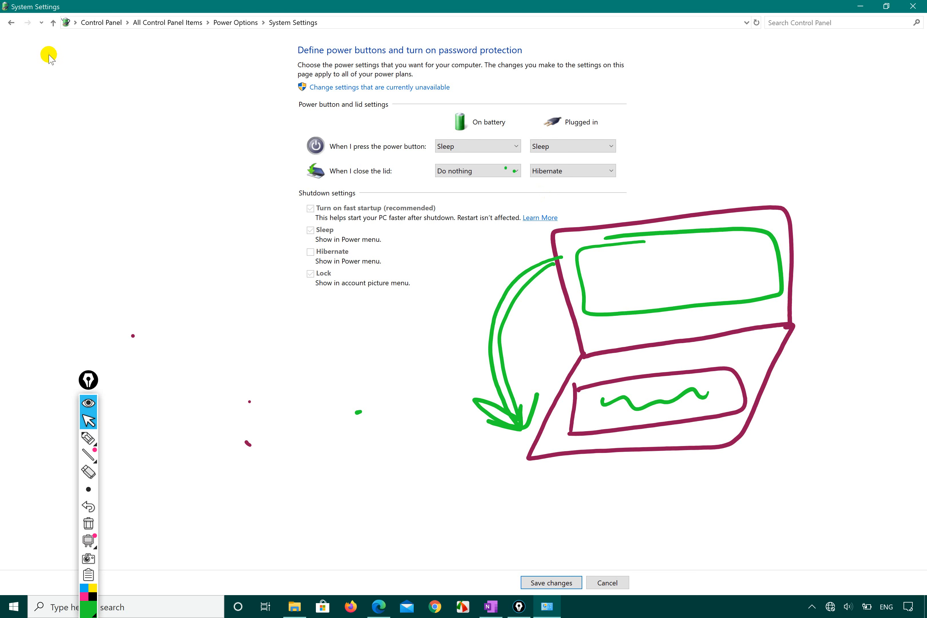
- Go back to Power Options without saving, circle the "Choose what closing the lid does" link in green and undo the circle
left_click(236, 23)
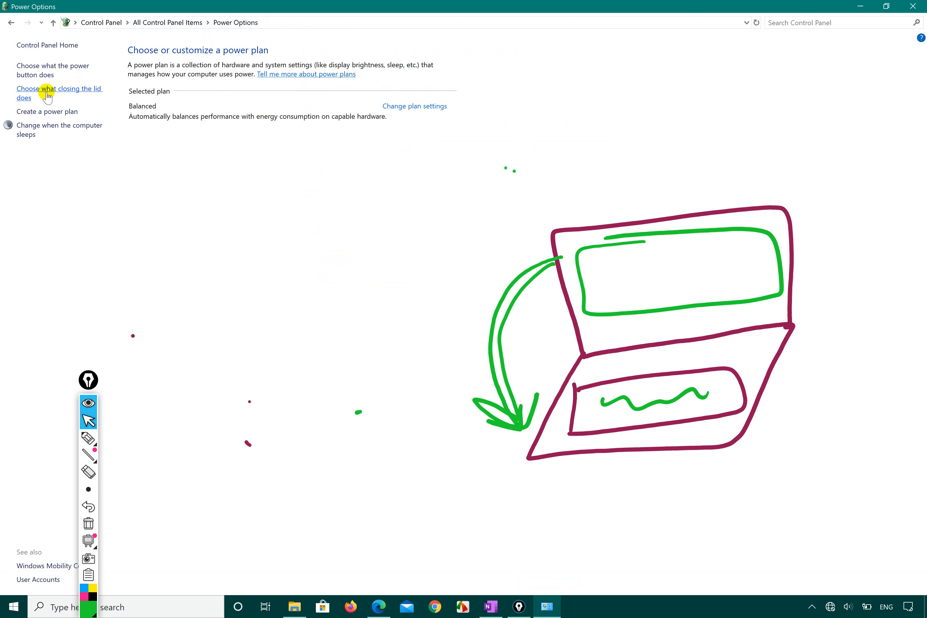
left_click(88, 437)
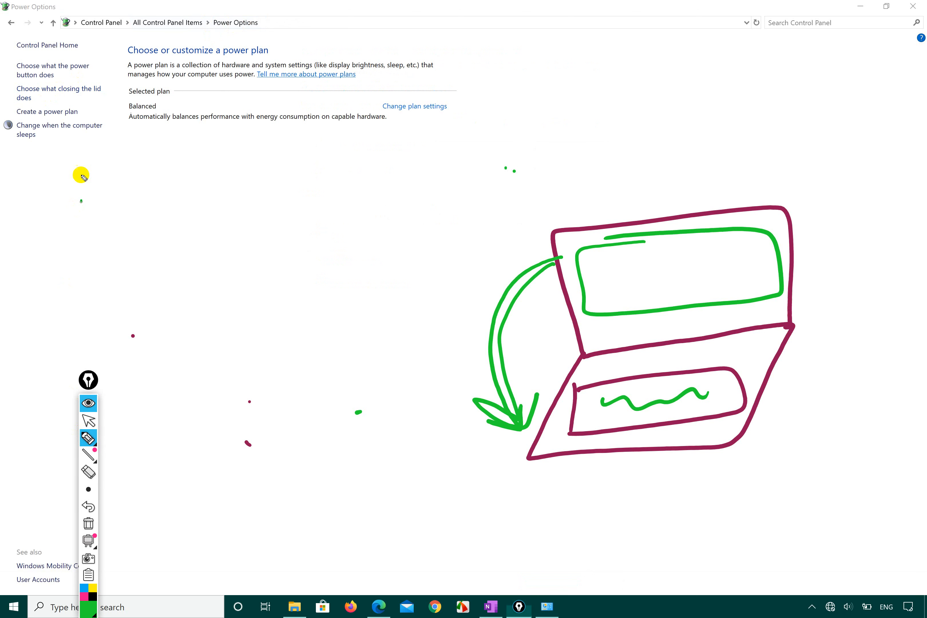
mouse_move(18, 95)
left_mouse_down()
mouse_move(56, 107)
mouse_move(111, 96)
mouse_move(86, 73)
mouse_move(16, 81)
mouse_move(18, 100)
left_mouse_up()
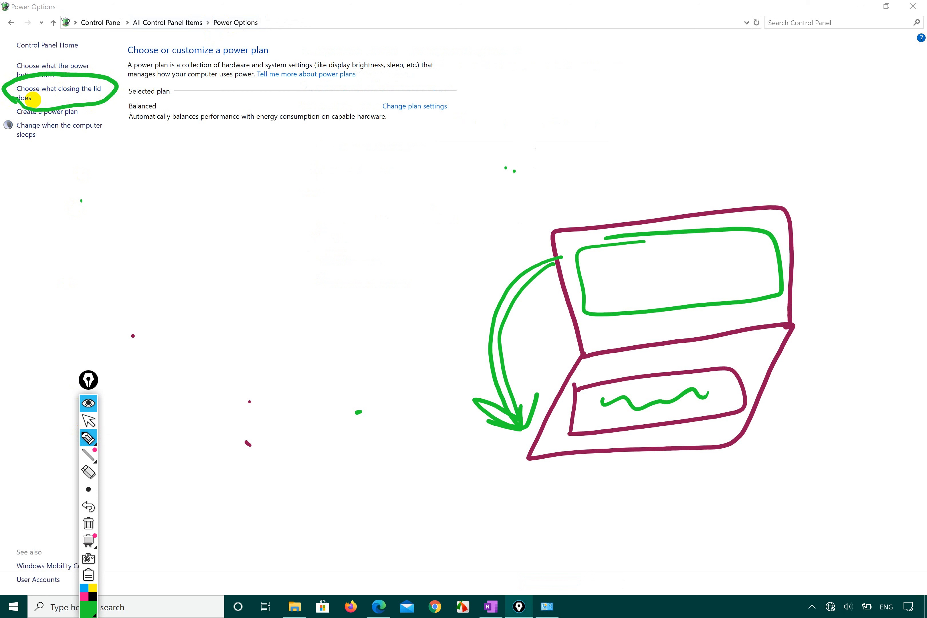
key("ctrl+z")
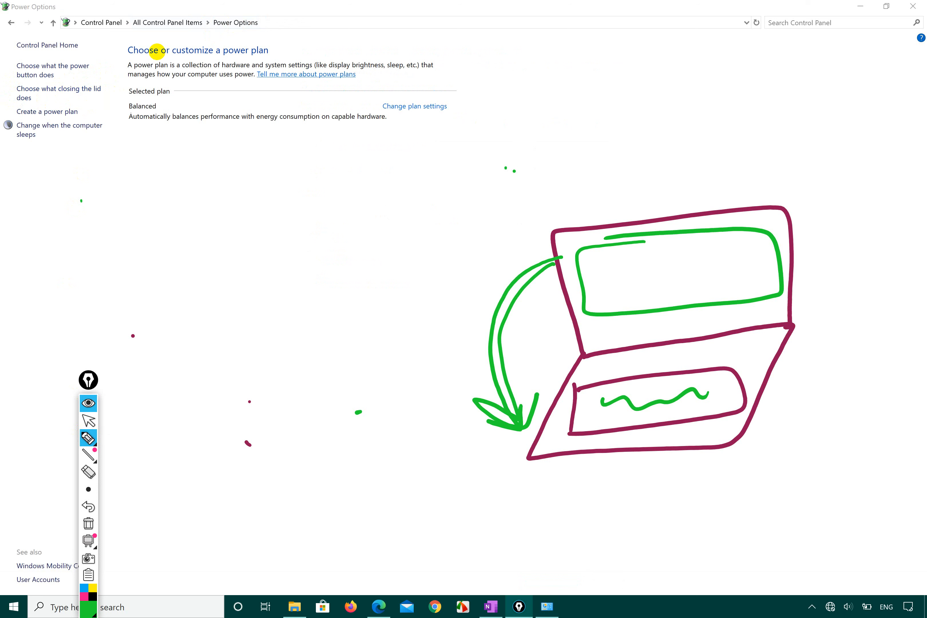
- Circle the "Change when the computer sleeps" link in green and open that link in cursor mode
mouse_move(10, 144)
left_mouse_down()
mouse_move(95, 148)
mouse_move(112, 124)
mouse_move(25, 110)
mouse_move(9, 140)
mouse_move(17, 146)
left_mouse_up()
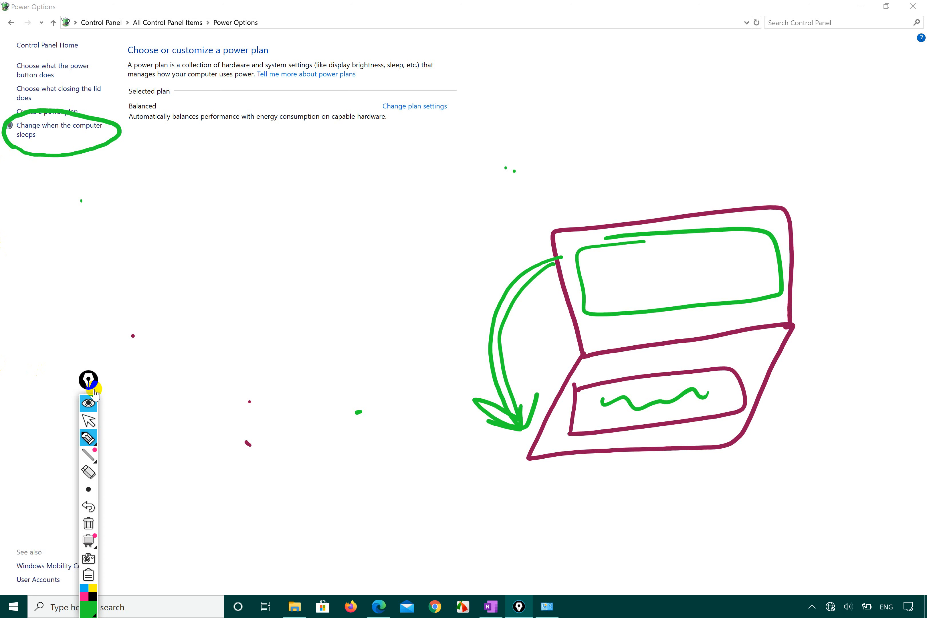
left_click(89, 421)
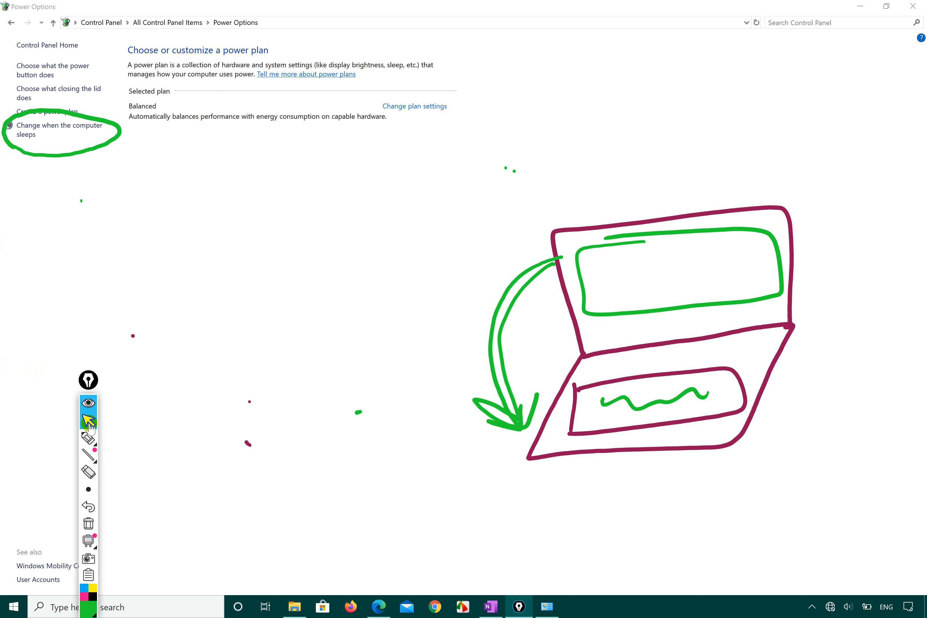
left_click(53, 129)
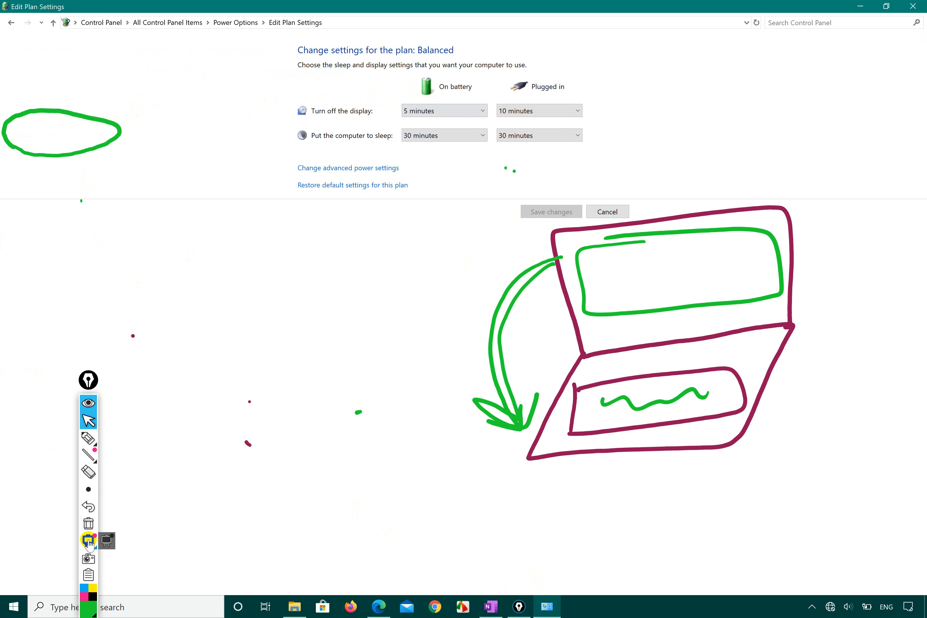
- Clear all pen drawings from the screen and return to cursor mode
left_click(89, 525)
left_click(88, 439)
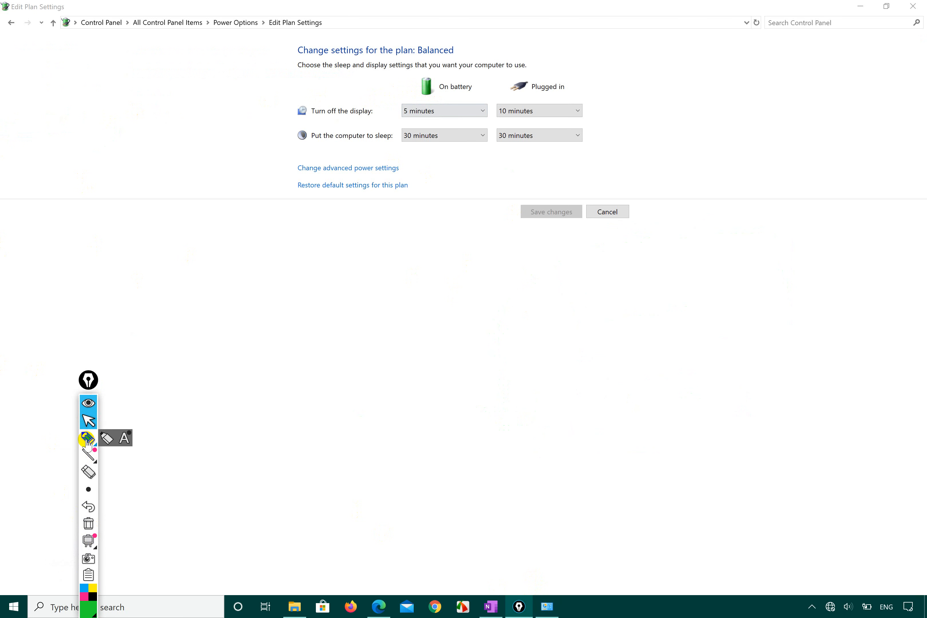
left_click(89, 420)
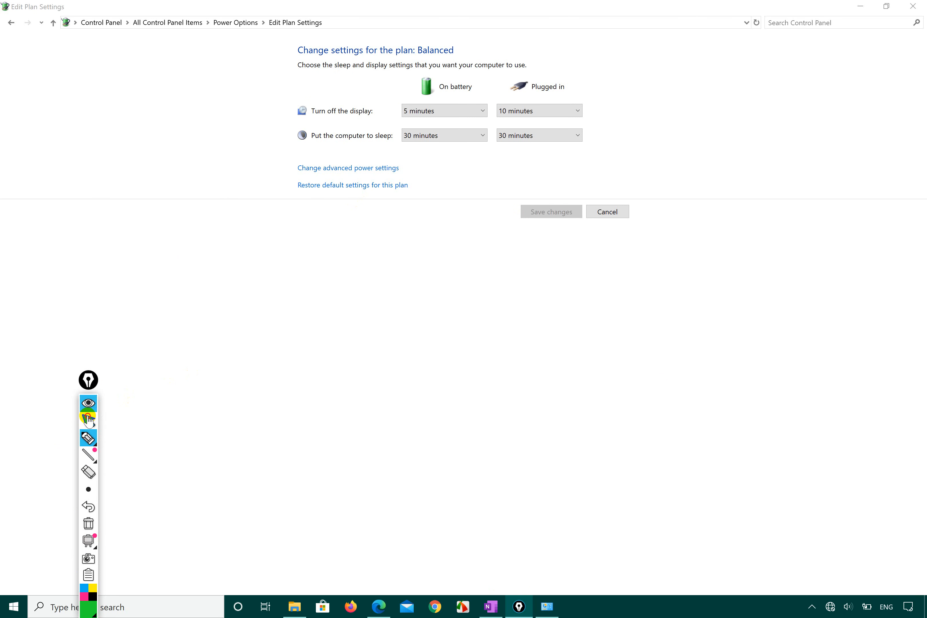
- Snap the plan settings window to the left half of the screen and open the Power & sleep page of Windows Settings beside it
key("super+Left")
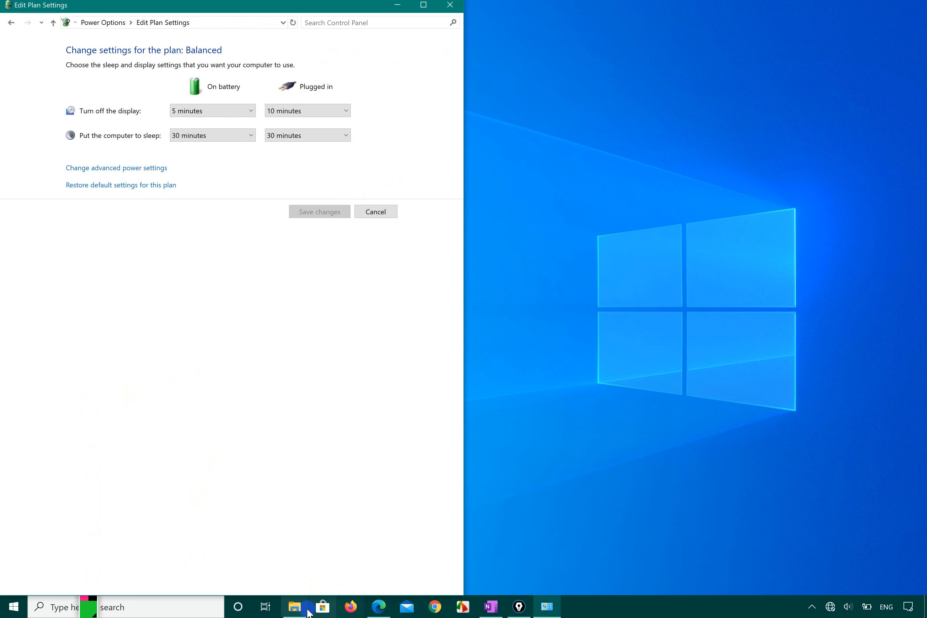
left_click(13, 605)
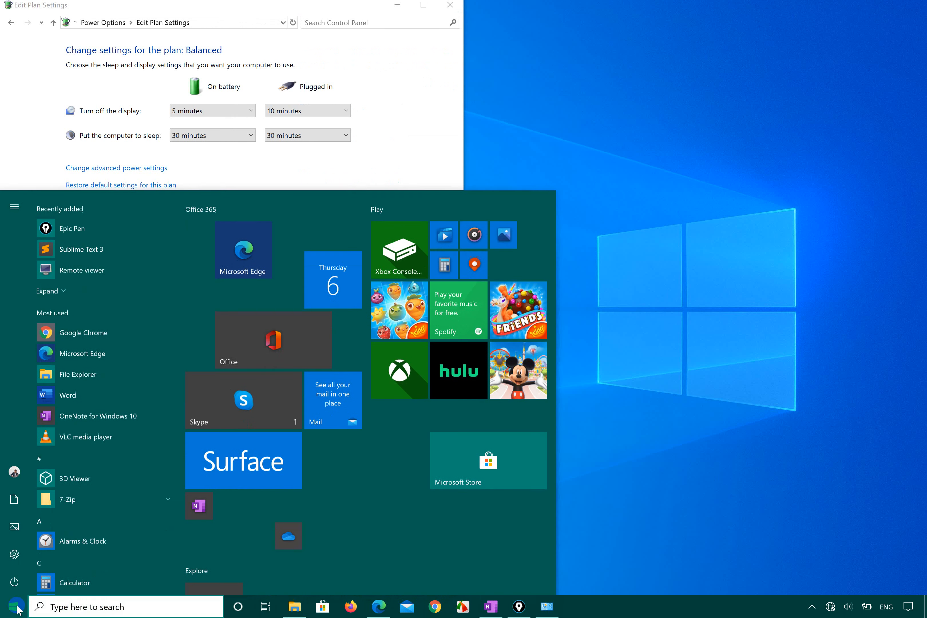
left_click(13, 554)
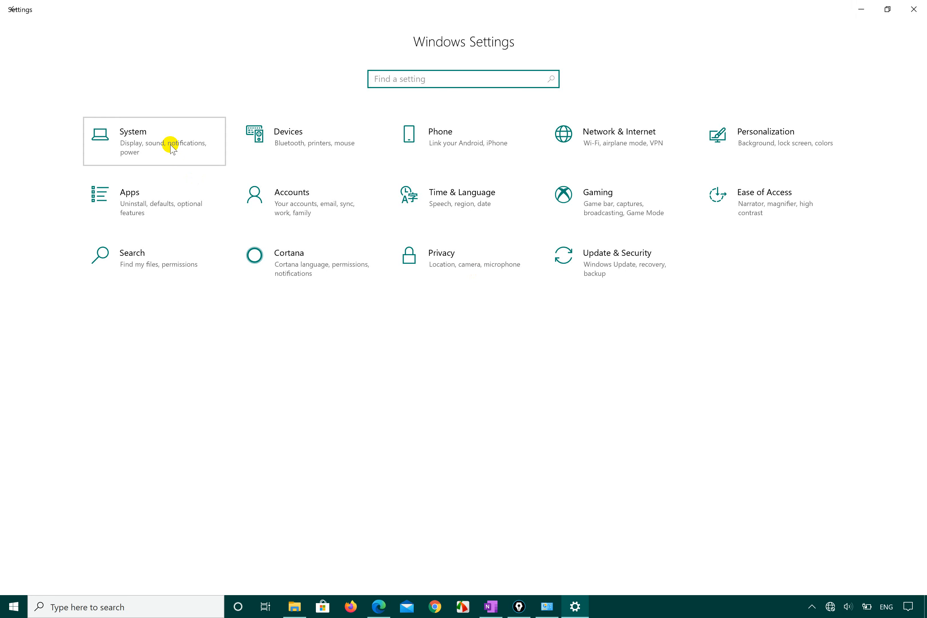
left_click(171, 147)
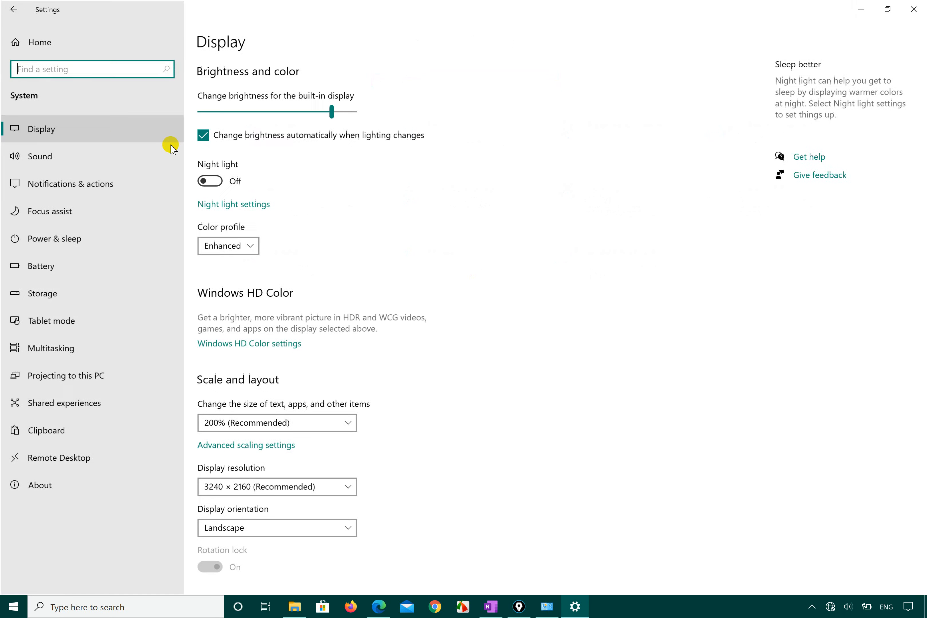
left_click(69, 245)
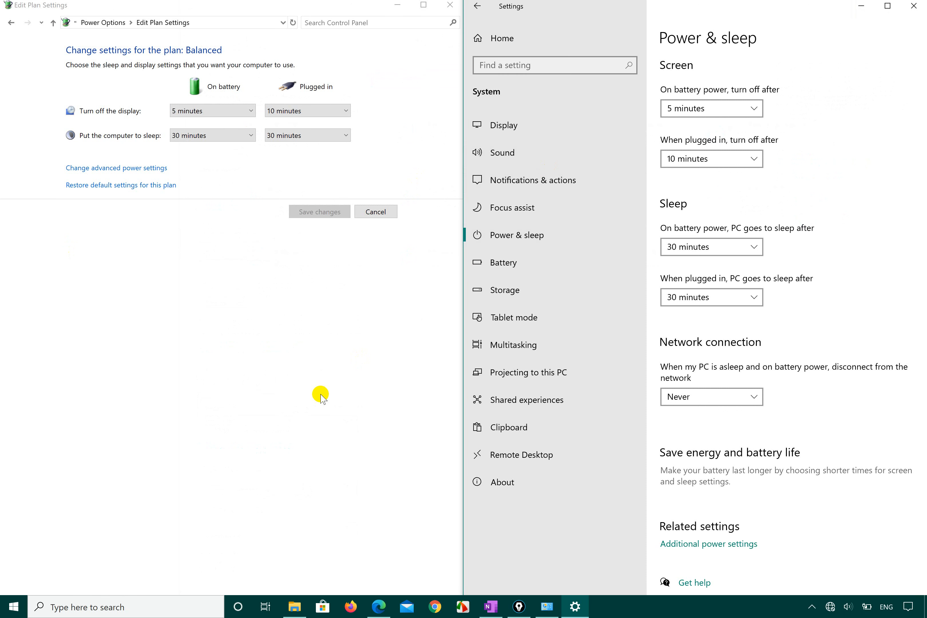
- Bring back the Epic Pen toolbar and try to activate the pen over the plan settings window
left_click(518, 603)
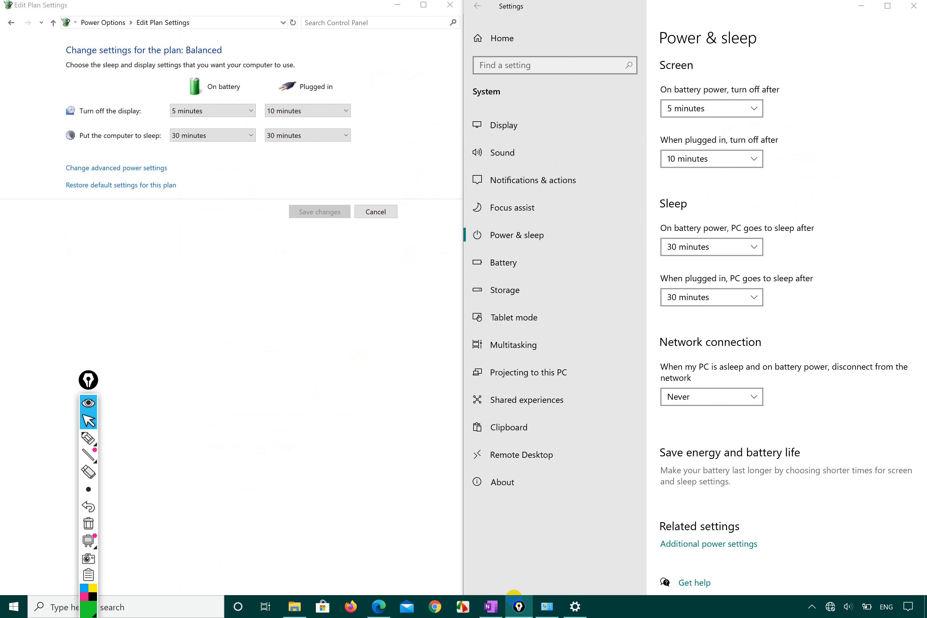
left_click(186, 355)
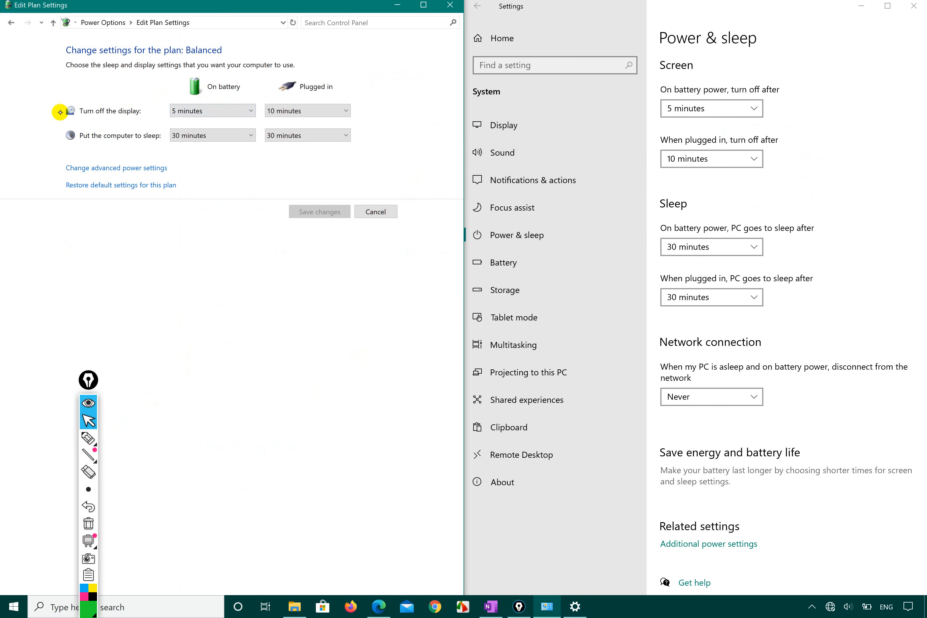
left_click(88, 437)
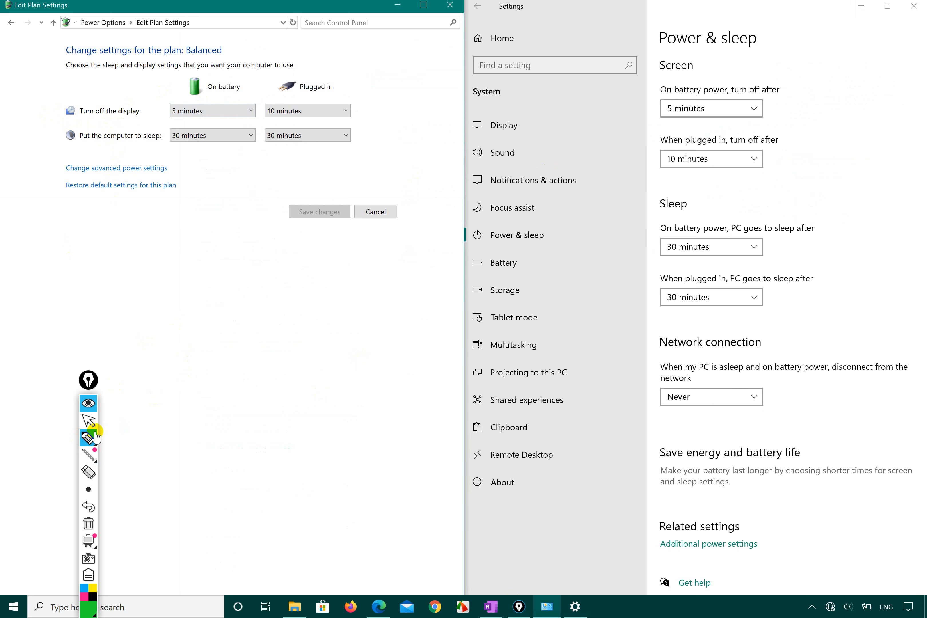
left_click(89, 438)
left_click(197, 387)
left_click(89, 438)
left_click(194, 407)
- Change the pen colour to the darker green and move the drawing toolbar higher, clear of the taskbar
left_click(88, 597)
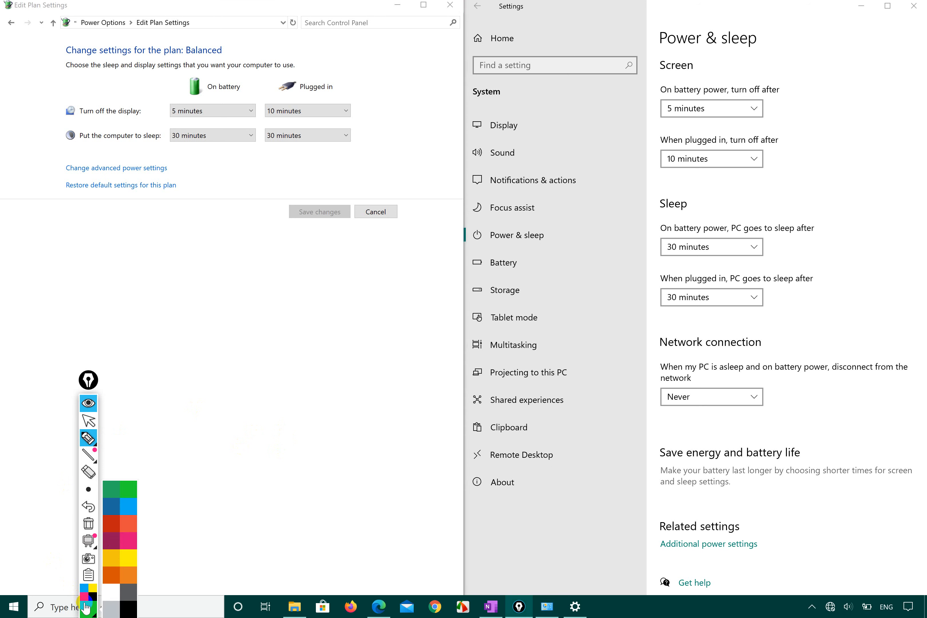
left_click(116, 490)
left_click_drag(88, 380, 80, 294)
- Activate the pen and draw a round test scribble in the empty area of the plan settings window
left_click(81, 352)
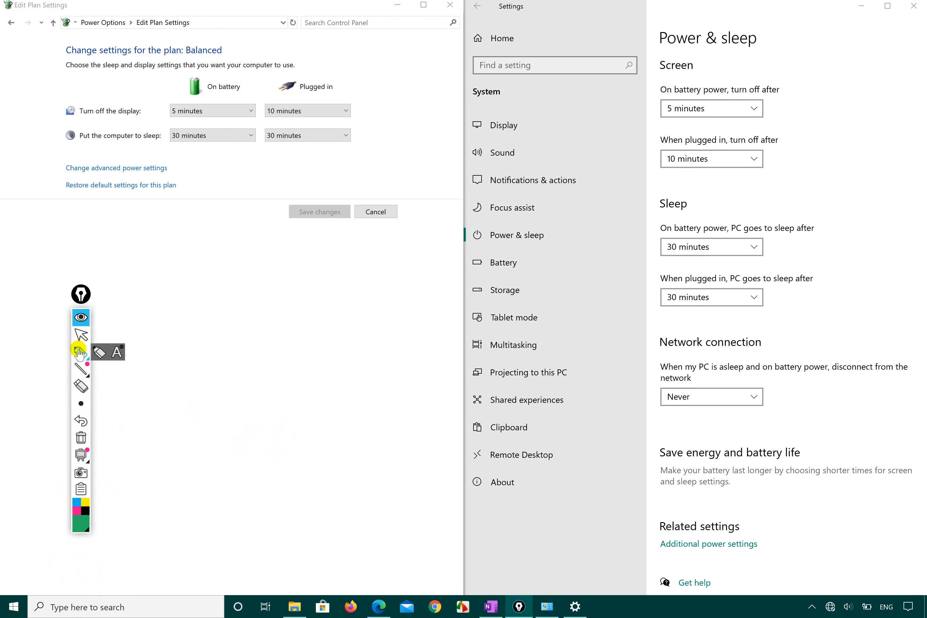
left_click(99, 352)
left_click(162, 346)
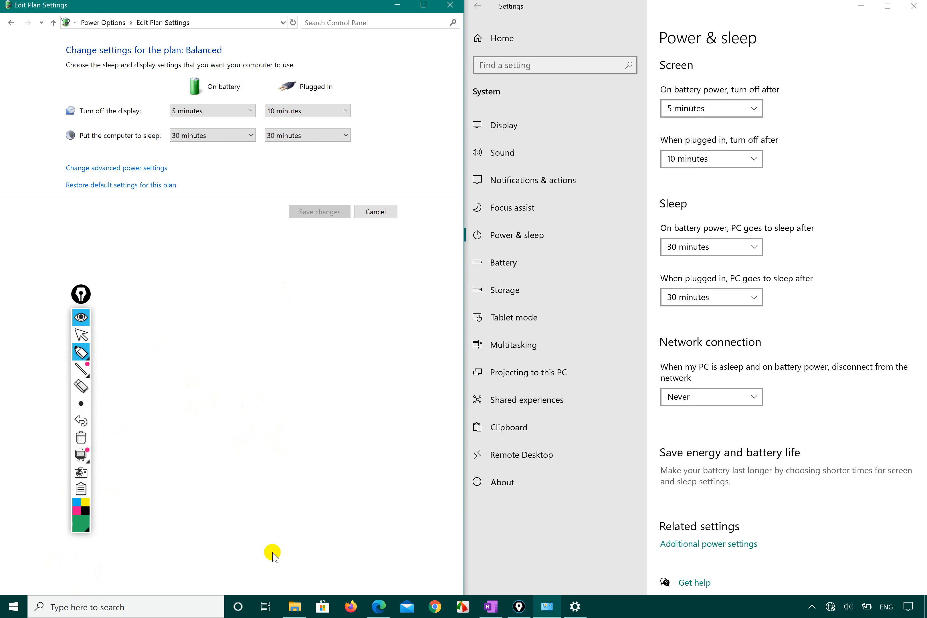
left_click(81, 352)
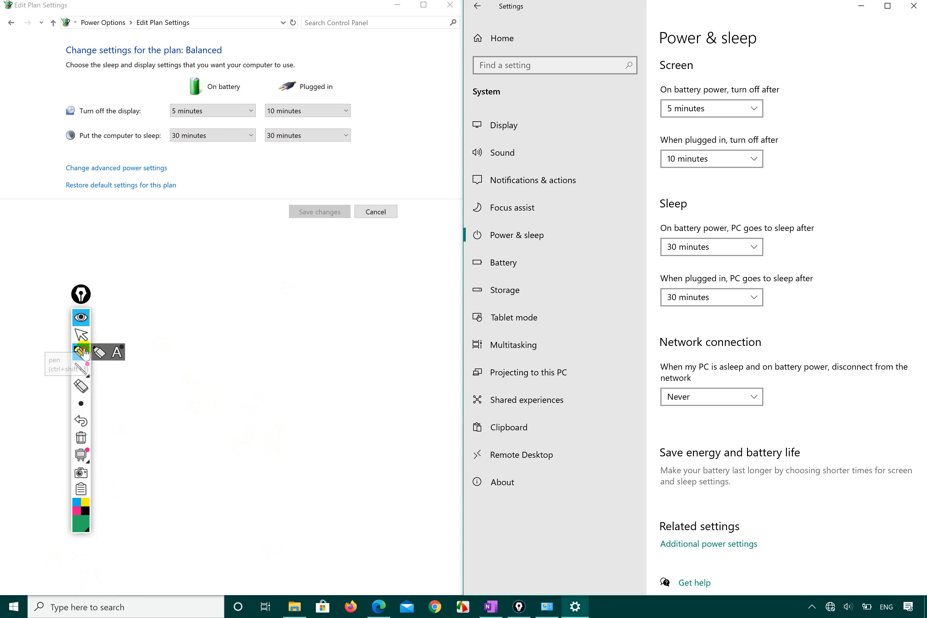
mouse_move(162, 333)
left_mouse_down()
mouse_move(201, 318)
mouse_move(159, 350)
left_mouse_up()
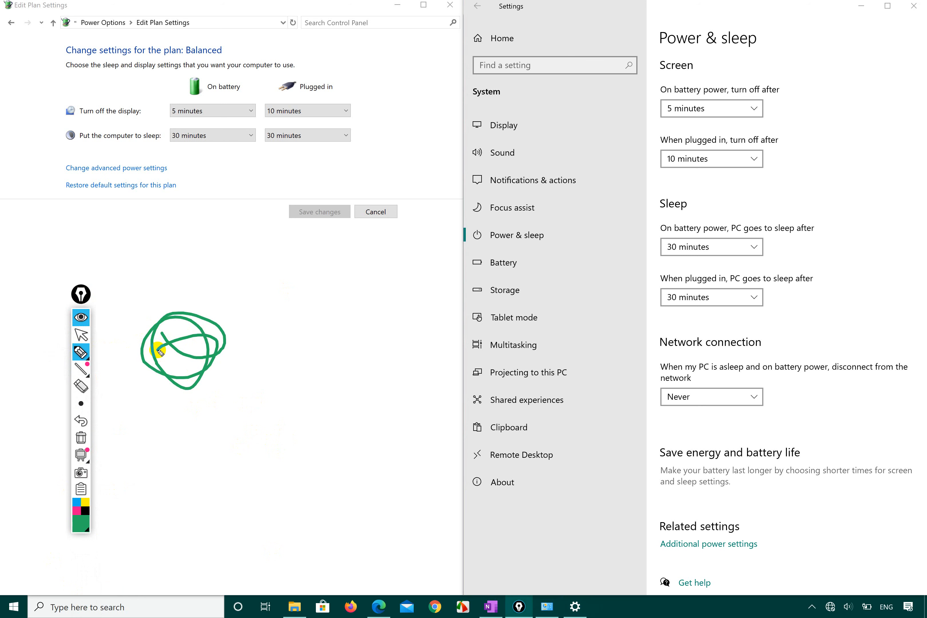
- Clear the test scribble, and underline Turn off the display in the plan settings and the Screen heading in Settings
key("ctrl+shift+7")
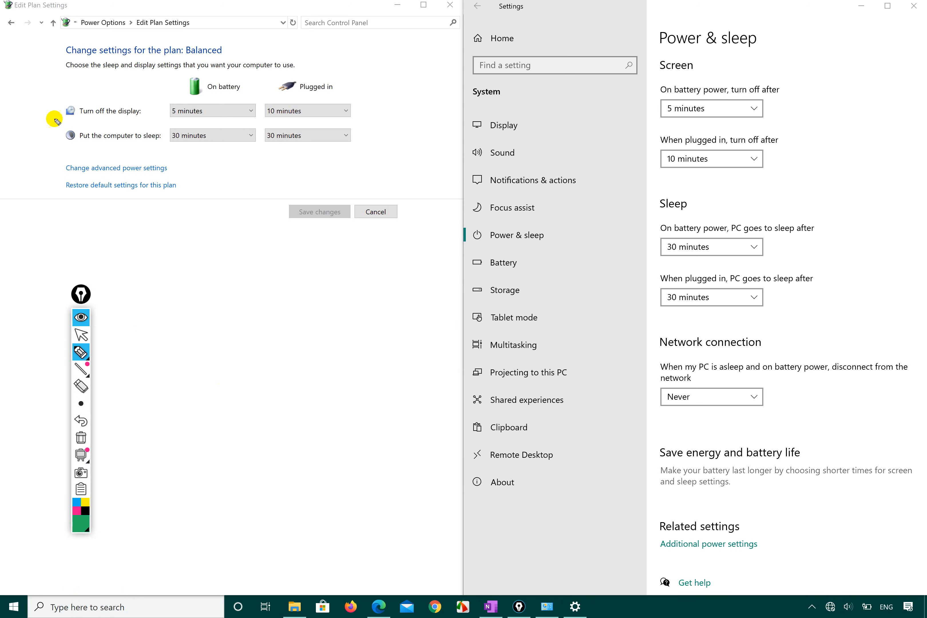
left_click_drag(55, 118, 170, 121)
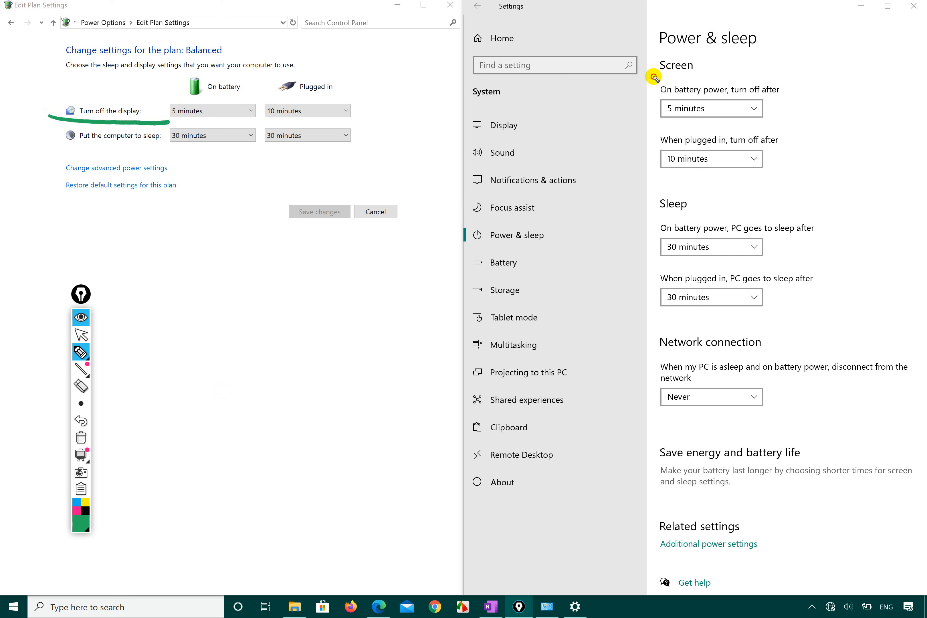
left_click_drag(651, 79, 726, 74)
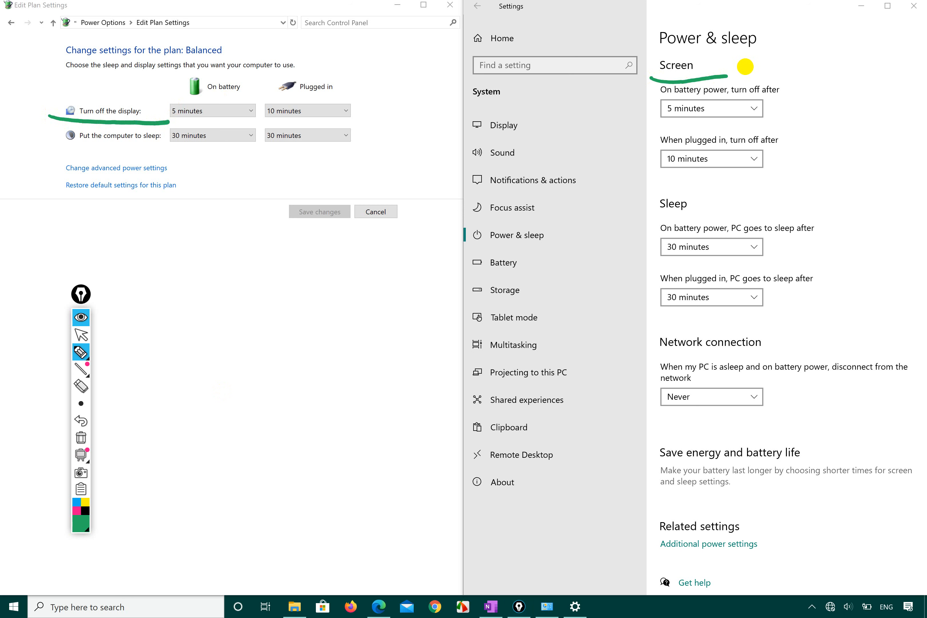
- Circle the on-battery and plugged-in display turn-off times in the plan settings and their counterparts on the Power & sleep page
mouse_move(151, 122)
left_mouse_down()
mouse_move(190, 121)
mouse_move(257, 98)
mouse_move(151, 63)
mouse_move(46, 107)
mouse_move(47, 117)
left_mouse_up()
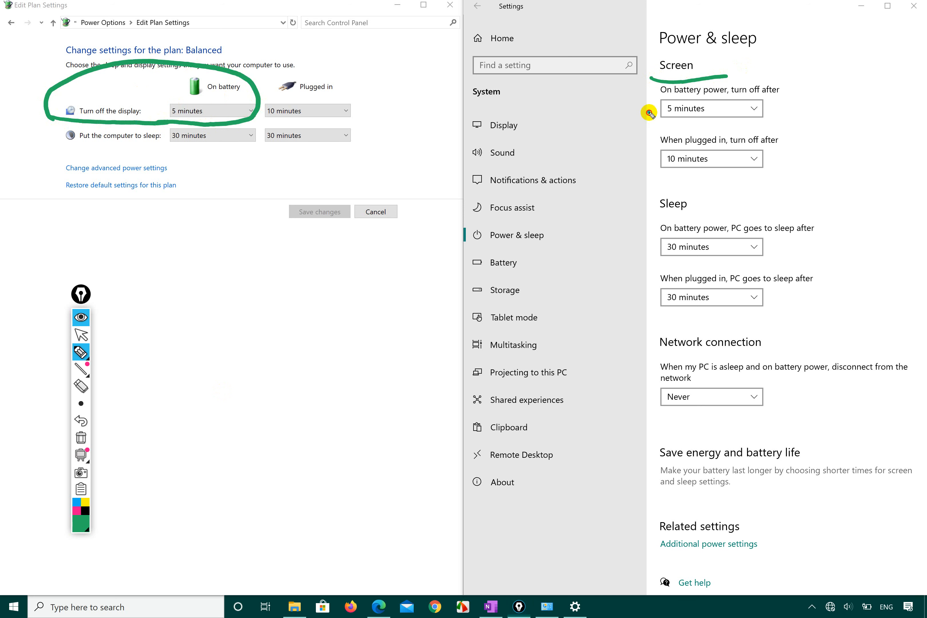
mouse_move(648, 112)
left_mouse_down()
mouse_move(741, 128)
mouse_move(737, 72)
left_mouse_up()
left_click_drag(657, 94, 663, 119)
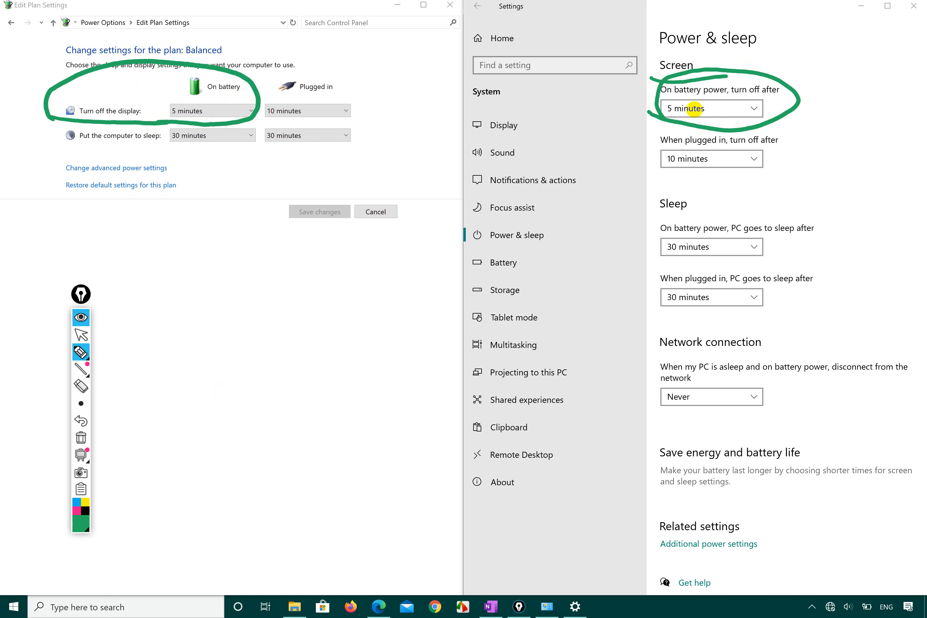
mouse_move(254, 116)
left_mouse_down()
mouse_move(288, 119)
mouse_move(379, 97)
mouse_move(257, 104)
left_mouse_up()
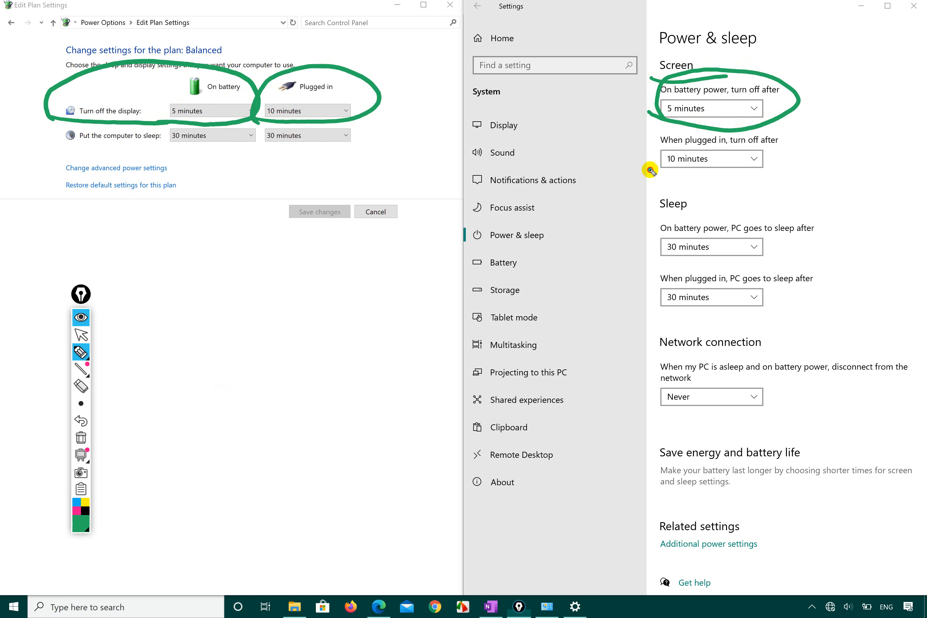
mouse_move(649, 169)
left_mouse_down()
mouse_move(784, 182)
mouse_move(673, 122)
mouse_move(663, 170)
left_mouse_up()
- Erase the display circles over the plan settings, and underline the sleep row and circle the battery and plugged-in sleep times in both windows
right_click(277, 122)
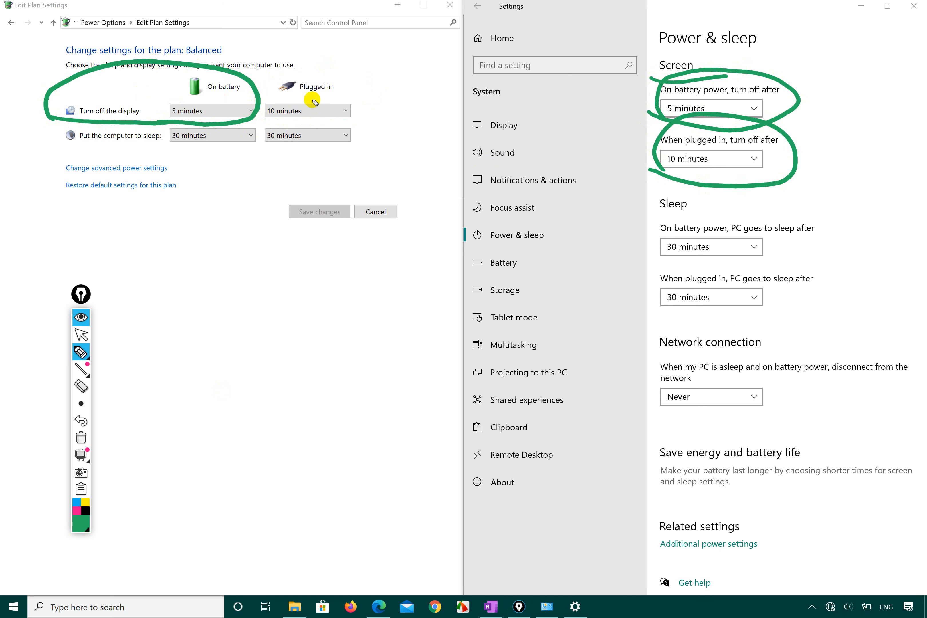
right_click(222, 112)
left_click_drag(50, 139, 329, 152)
mouse_move(179, 153)
left_mouse_down()
mouse_move(160, 143)
mouse_move(221, 116)
mouse_move(256, 145)
mouse_move(223, 154)
left_mouse_up()
mouse_move(658, 268)
left_mouse_down()
mouse_move(770, 256)
mouse_move(682, 206)
mouse_move(647, 256)
left_mouse_up()
mouse_move(383, 133)
left_mouse_down()
mouse_move(323, 120)
mouse_move(342, 152)
left_mouse_up()
left_click_drag(779, 289, 781, 296)
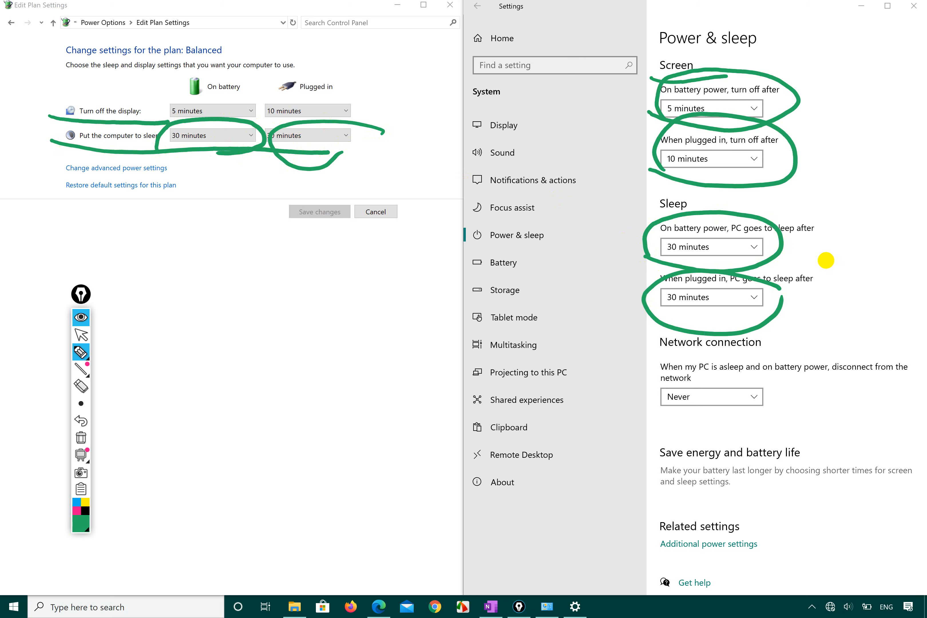
- Leave drawing mode and set the plugged-in screen turn-off time to 20 minutes on the Power & sleep page
left_click(78, 337)
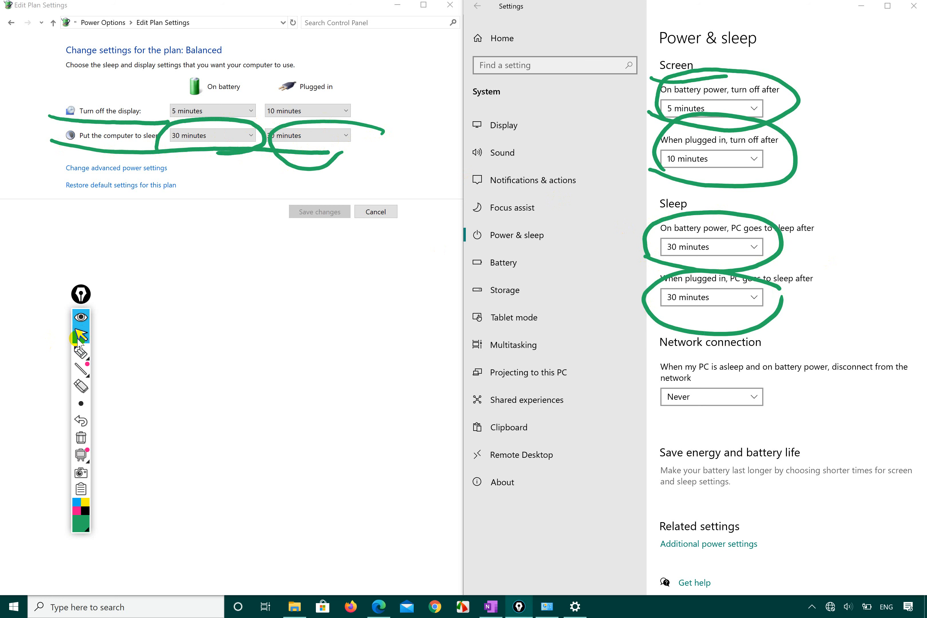
left_click(730, 161)
left_click(688, 194)
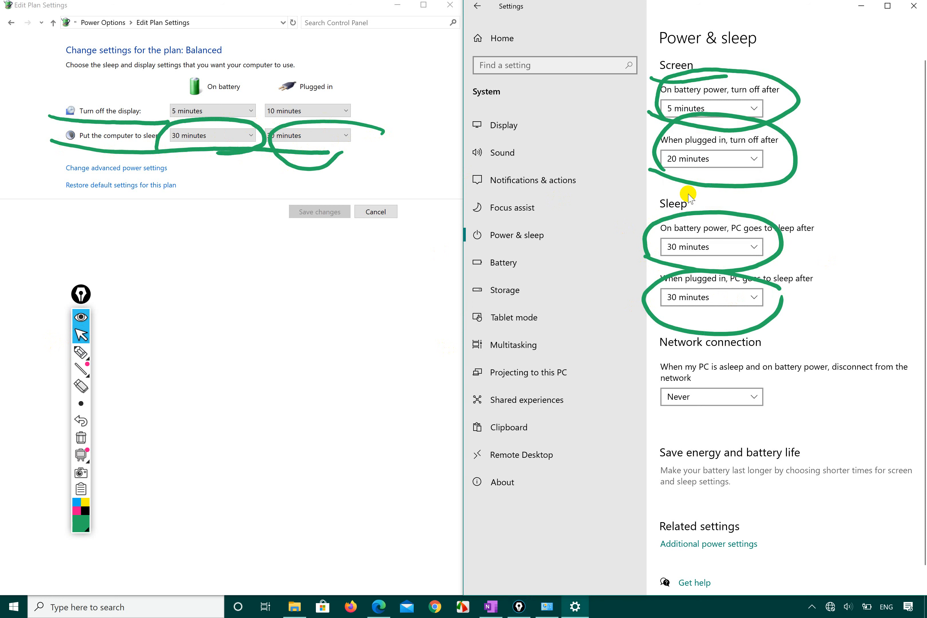
scroll(792, 183, "up", 2)
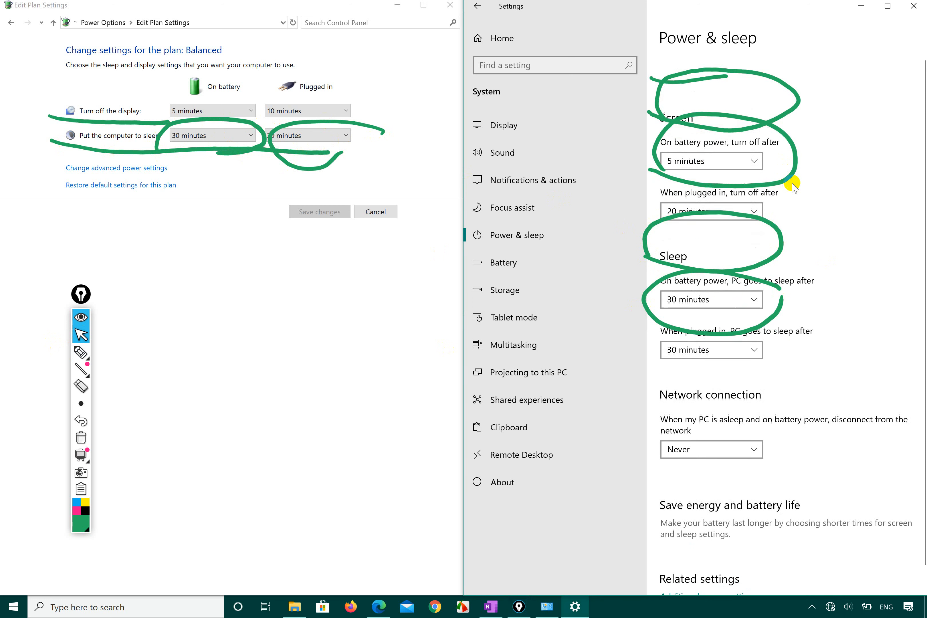
scroll(792, 183, "down", 3)
- Refresh the plan settings by returning to Power Options and reopening the page for changing when the computer sleeps
left_click(234, 264)
left_click(204, 230)
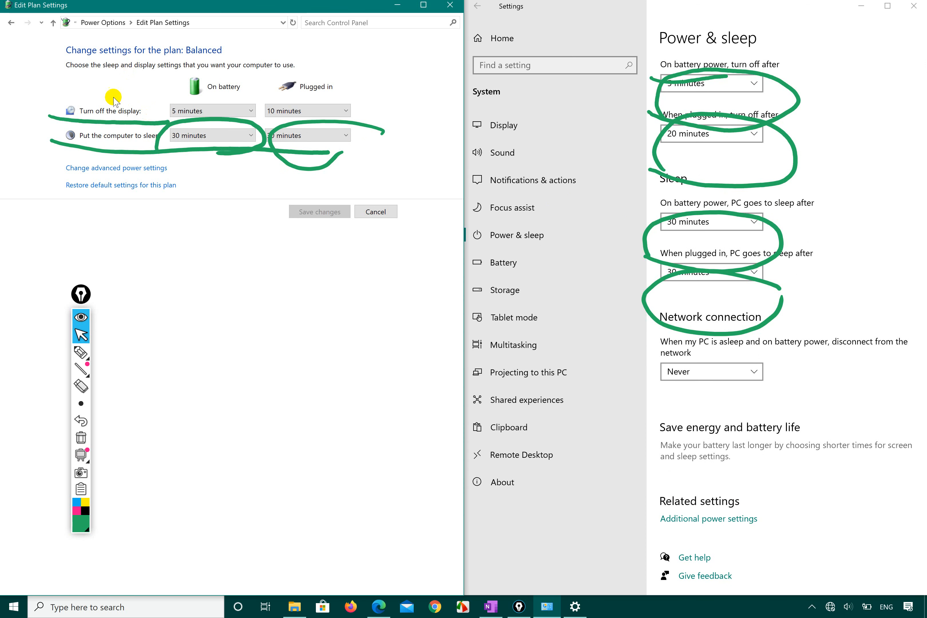
left_click(116, 23)
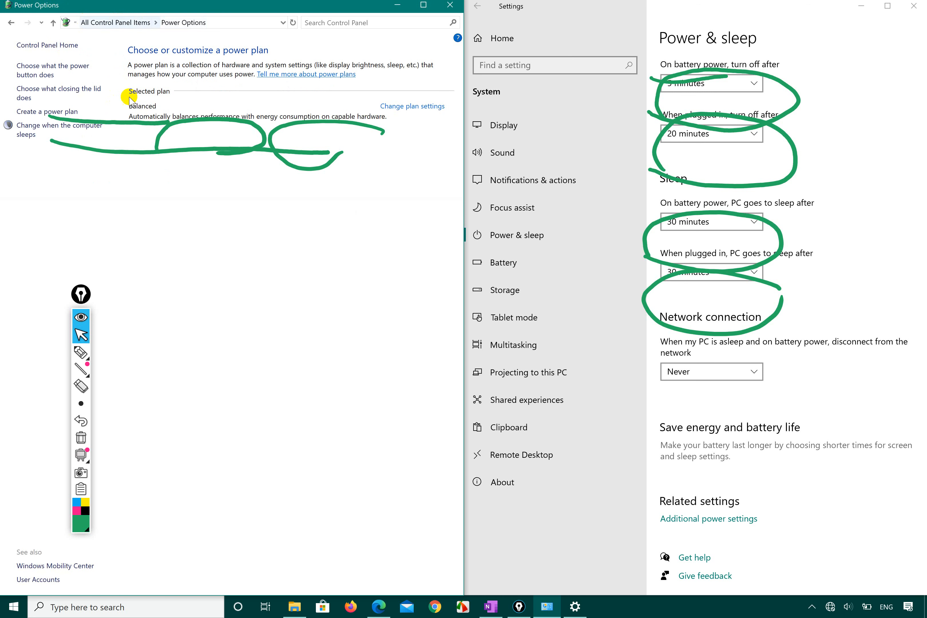
left_click(42, 127)
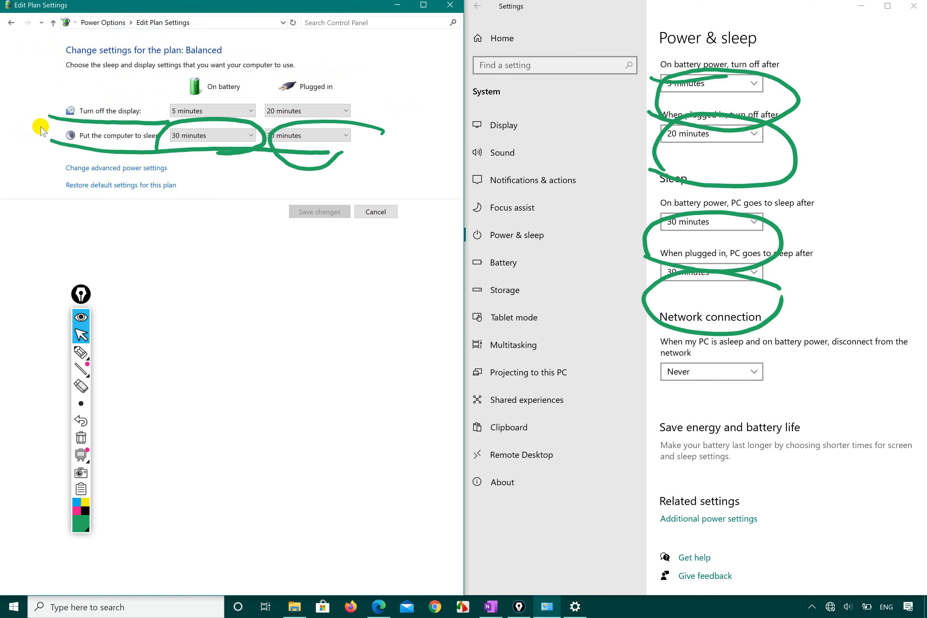
- Choose 5 hours as the plugged-in display turn-off time in the Balanced plan without saving, and return to the Settings window
left_click(289, 113)
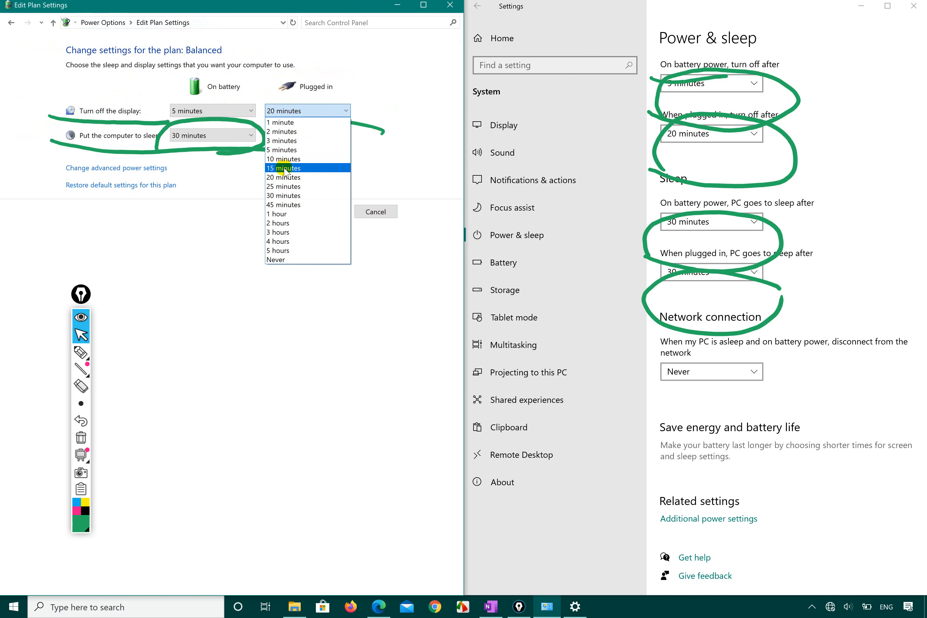
left_click(279, 250)
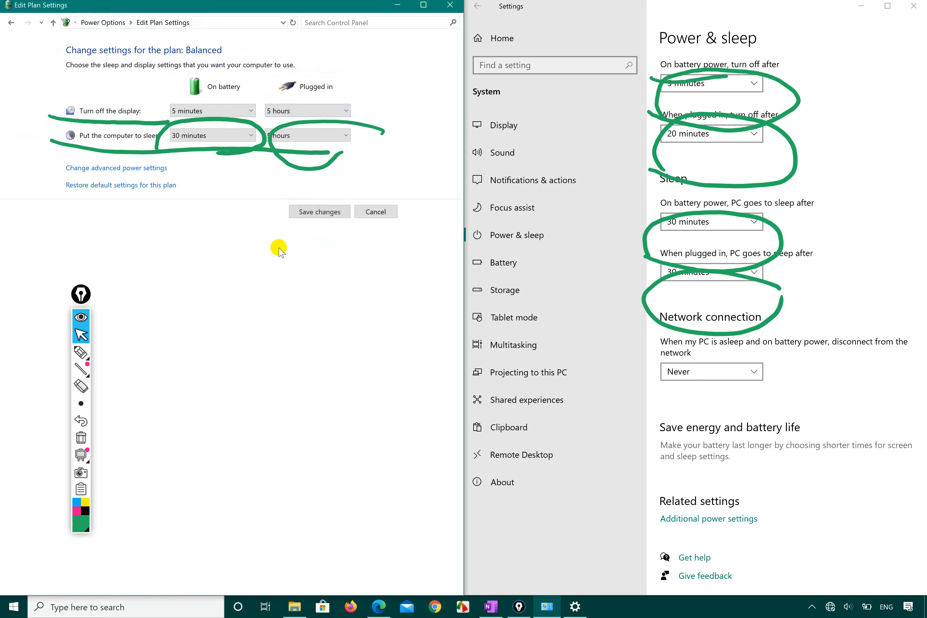
left_click(829, 140)
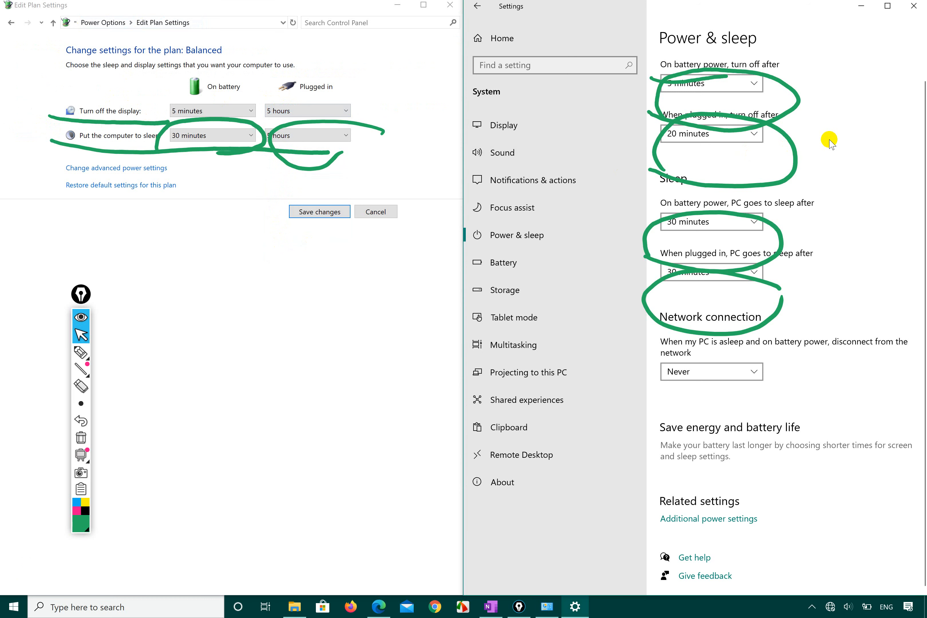
- Erase all pen circles and underlines over the Power & sleep page and return to normal cursor mode
left_click(80, 352)
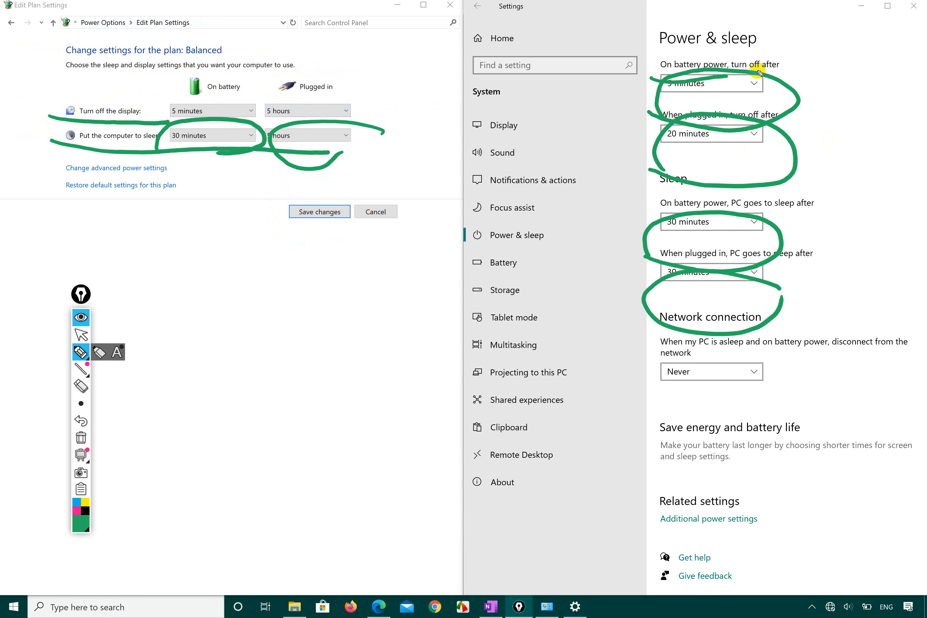
mouse_move(760, 72)
left_mouse_down()
mouse_move(689, 290)
mouse_move(665, 320)
left_mouse_up()
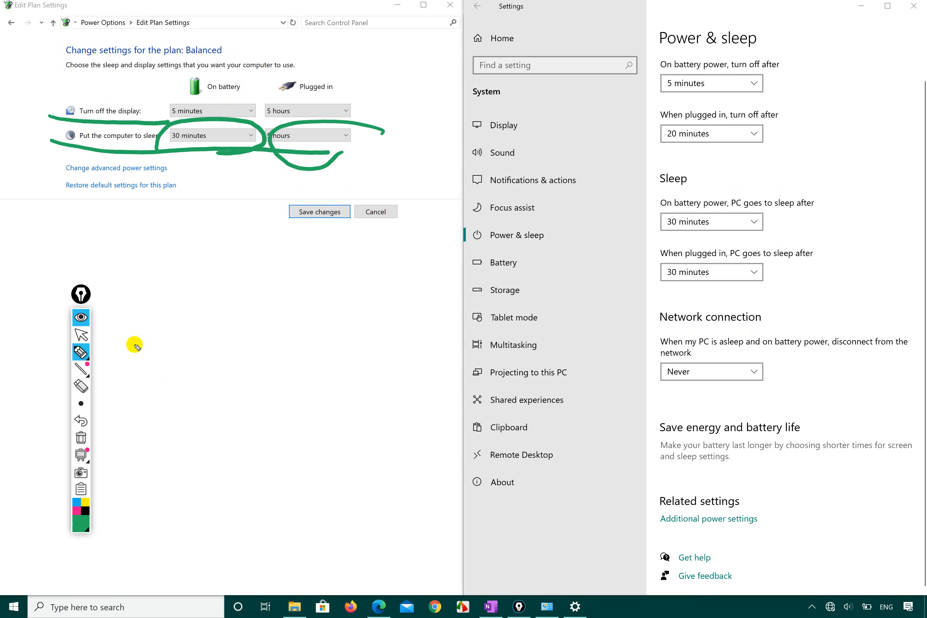
left_click(81, 335)
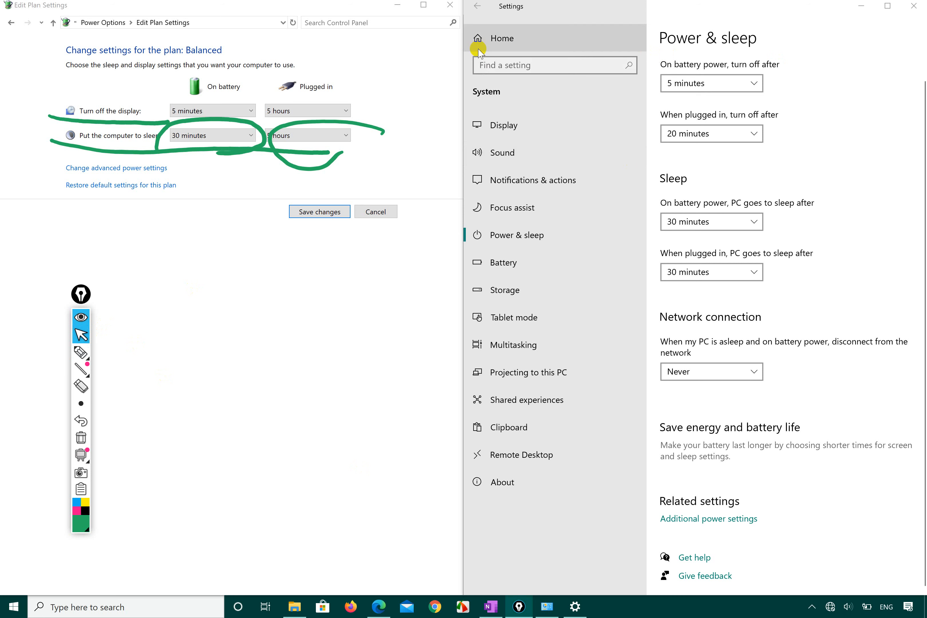
- Reload the Power & sleep page by way of Focus assist, and close the Settings window
left_click(517, 210)
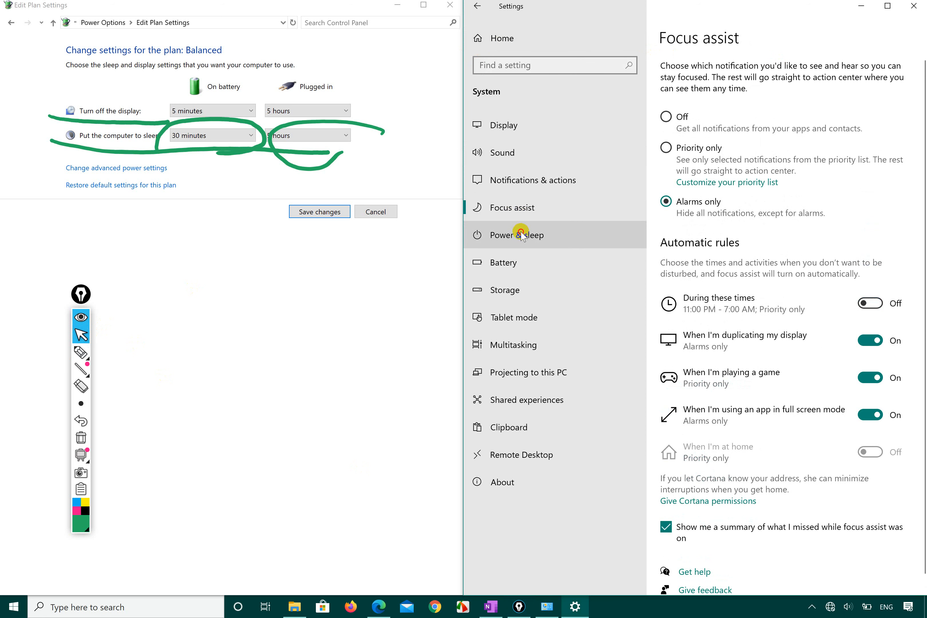
left_click(526, 233)
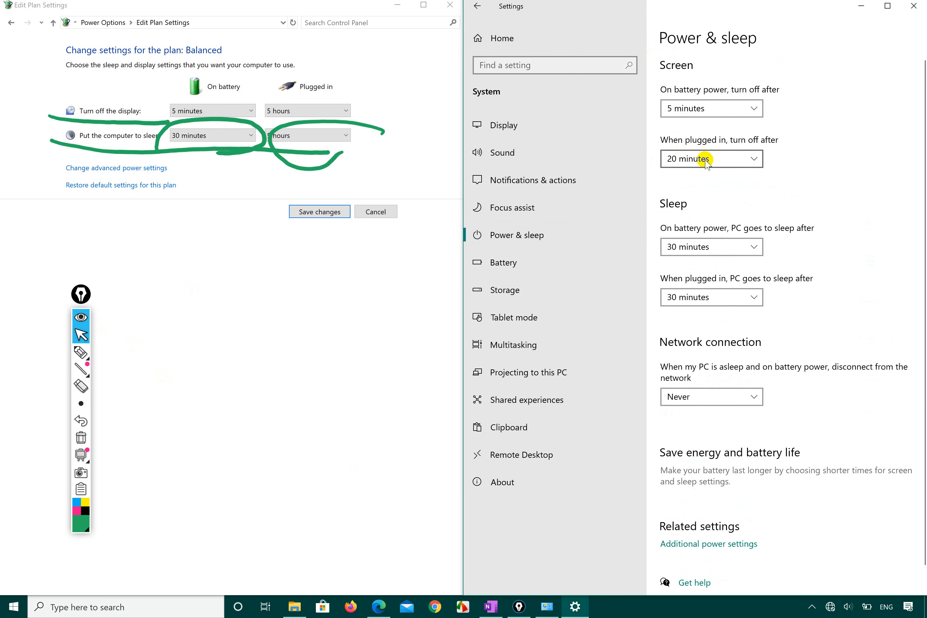
left_click(509, 37)
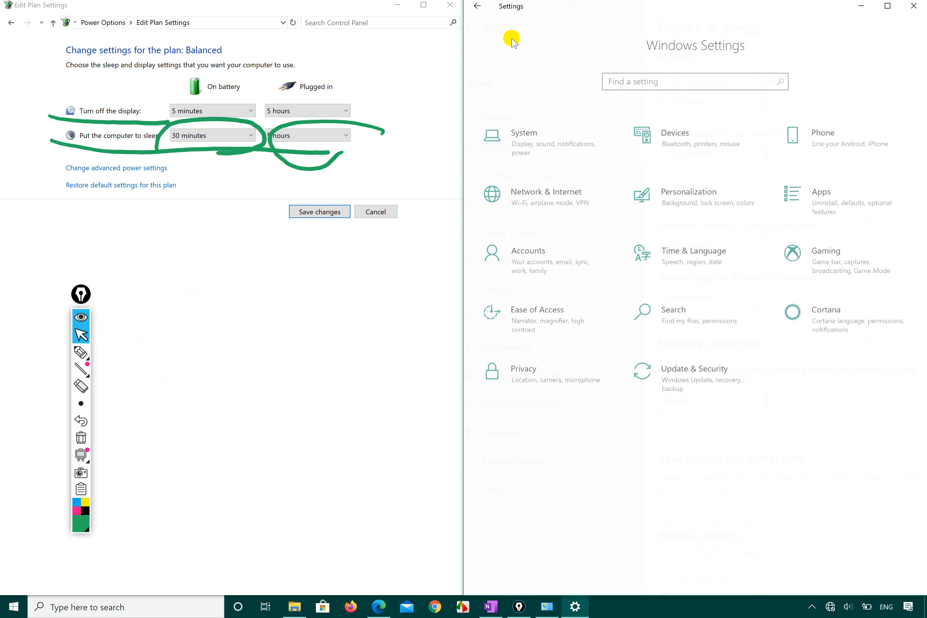
left_click(913, 6)
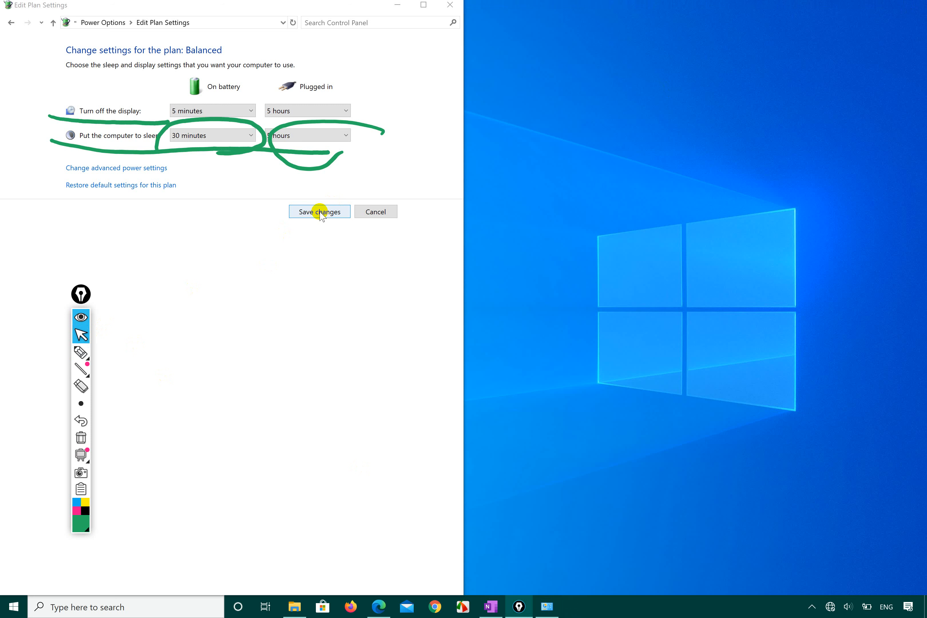
- Draw a green check mark by the Save changes option, leave drawing mode and save the Balanced plan changes
left_click(81, 352)
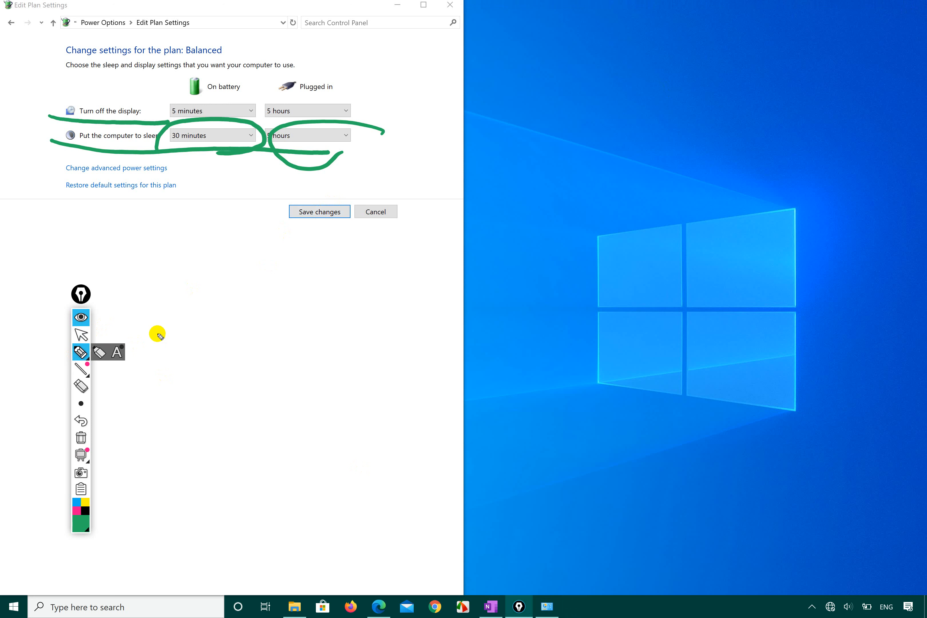
mouse_move(261, 246)
left_mouse_down()
mouse_move(283, 254)
mouse_move(398, 174)
left_mouse_up()
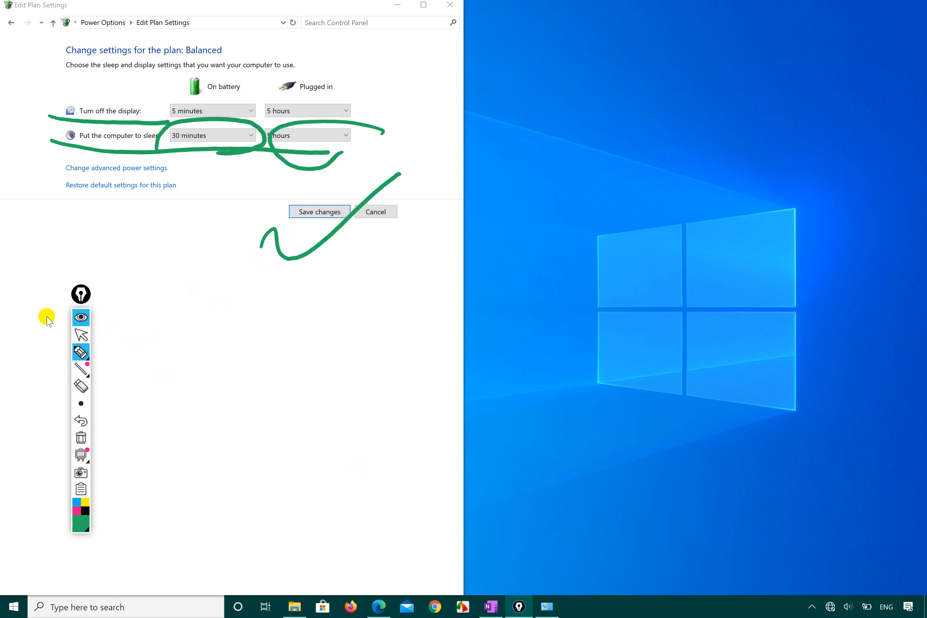
left_click(81, 335)
left_click(318, 211)
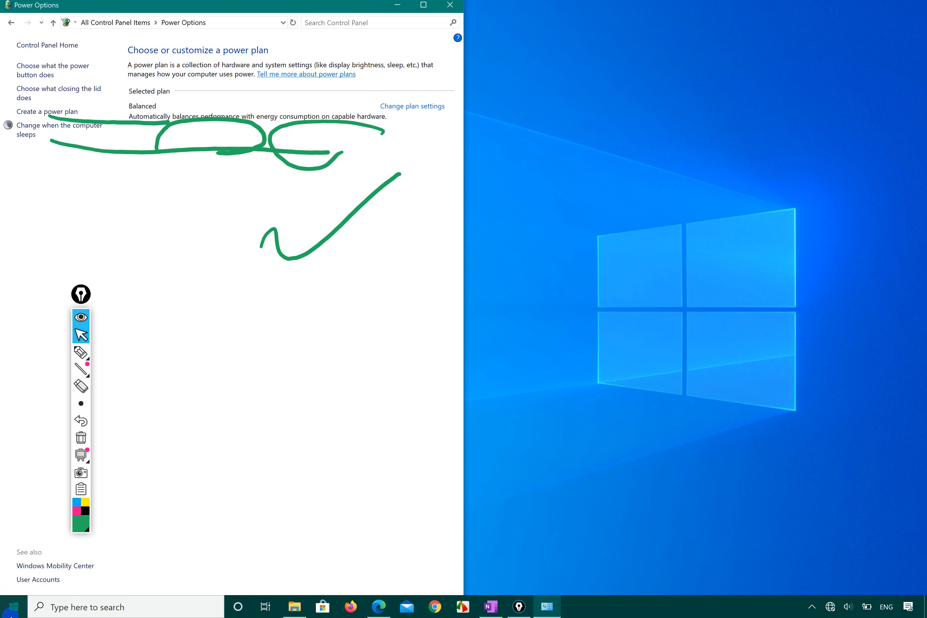
- Reopen the System Power & sleep page in Windows Settings and snap it to the right half of the screen
left_click(8, 603)
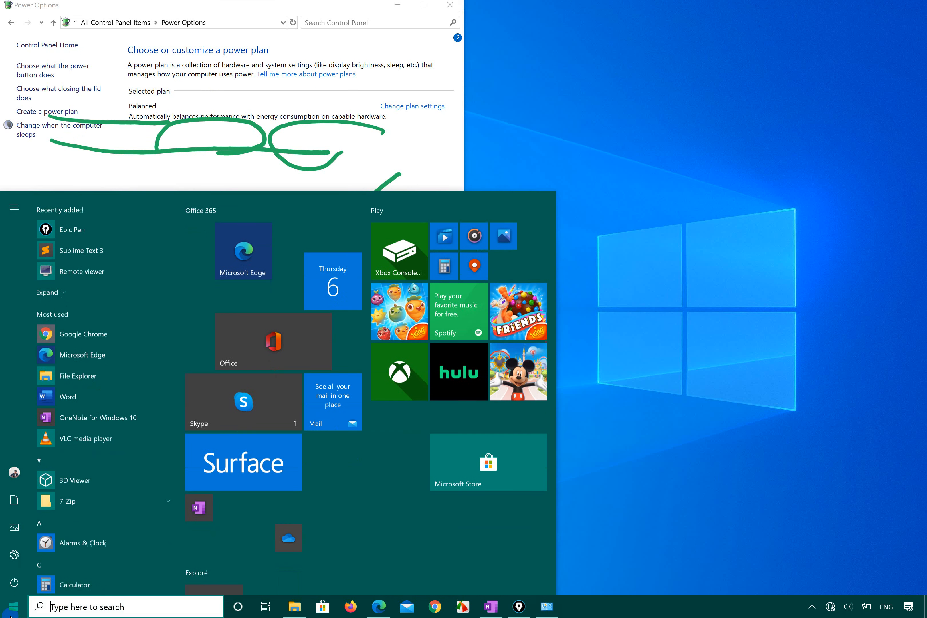
left_click(16, 556)
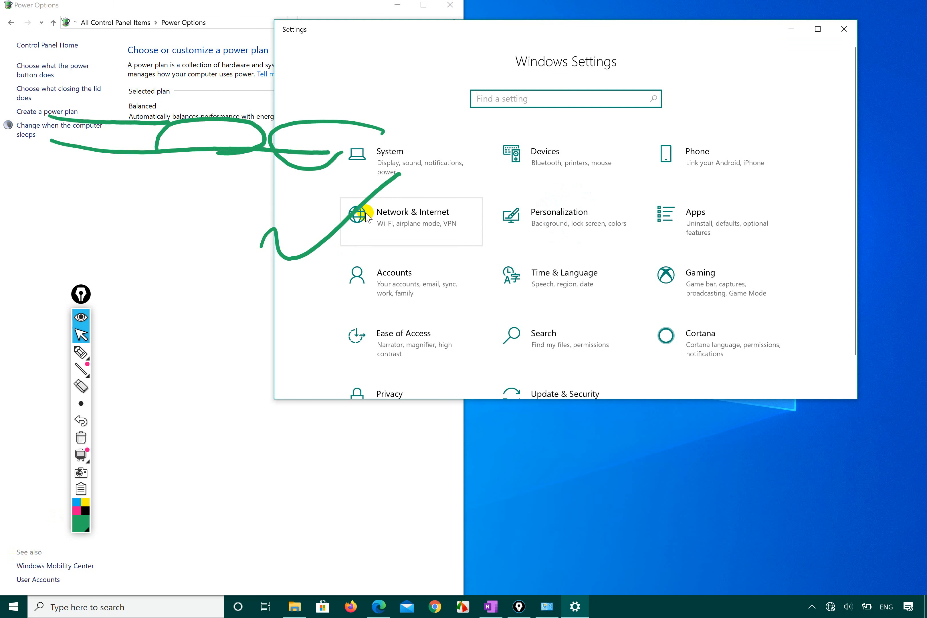
left_click(414, 152)
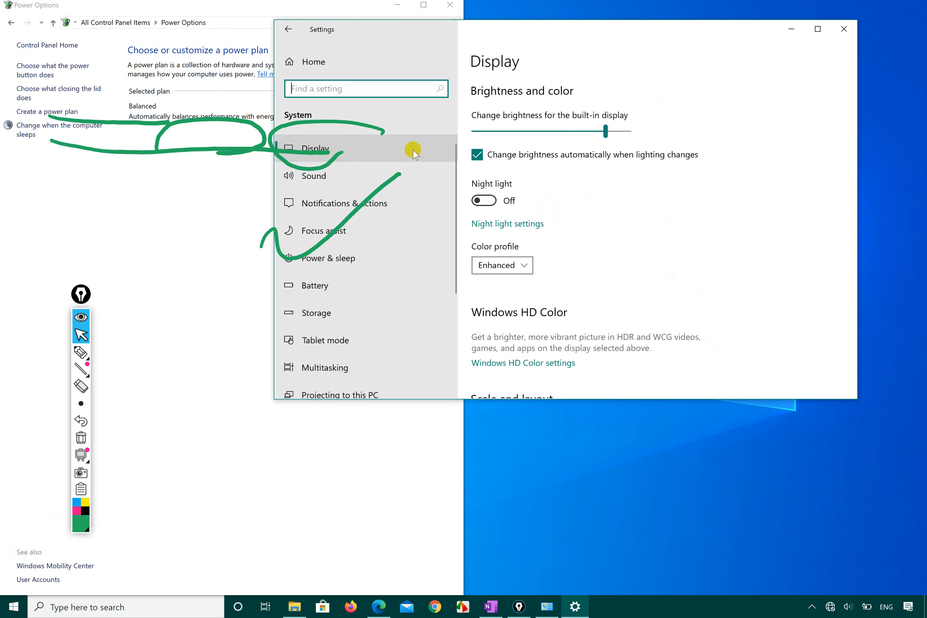
left_click(362, 264)
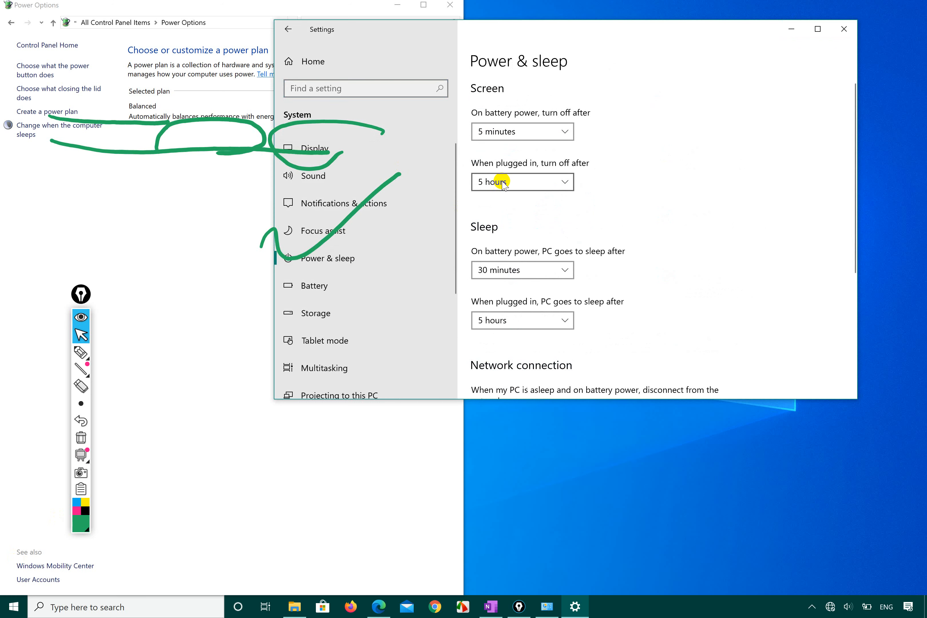
key("super+Right")
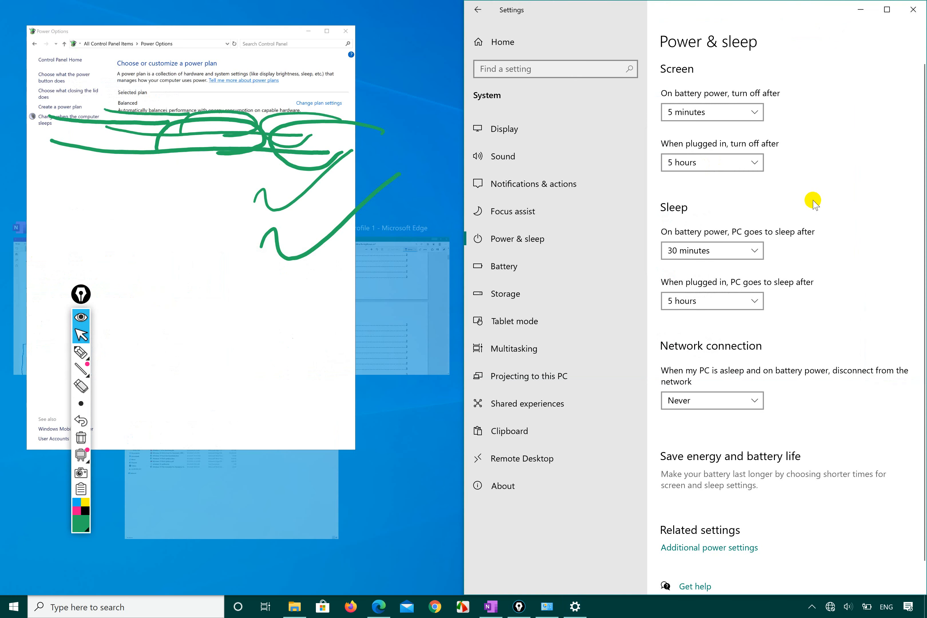
- Set the plugged-in screen turn-off time to 1 hour on the Power & sleep page and return to Power Options
left_click(752, 167)
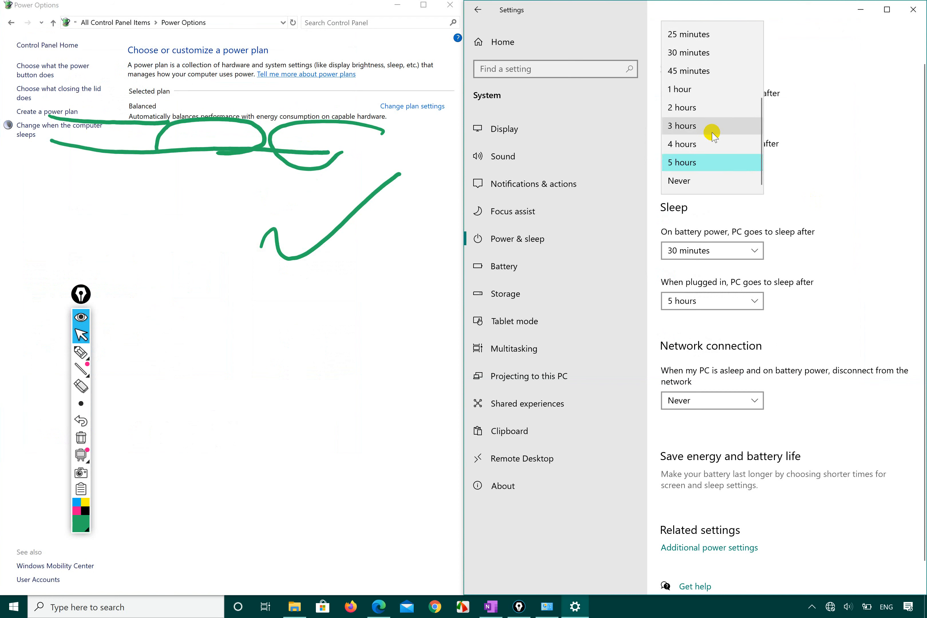
left_click(703, 89)
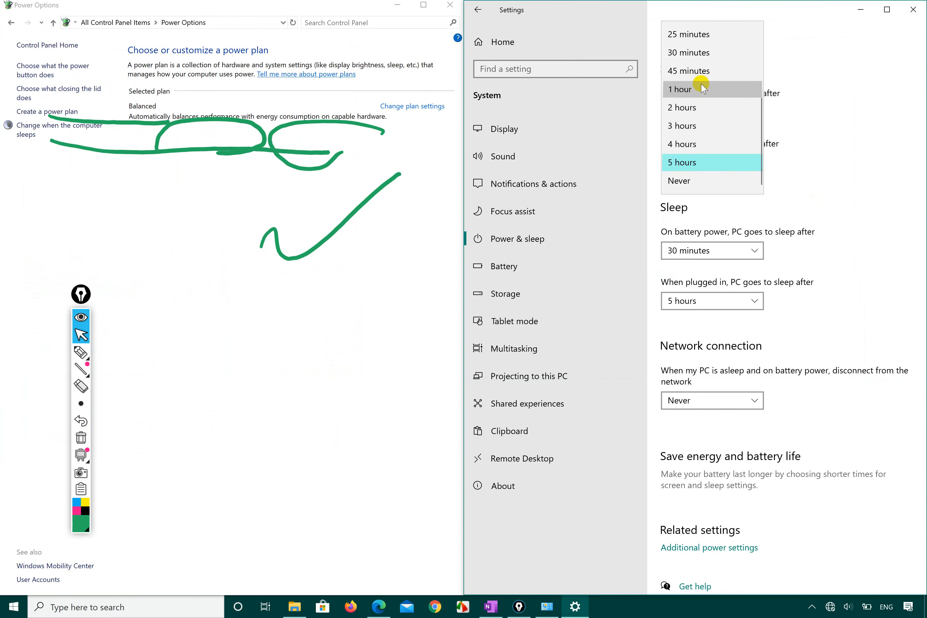
left_click(227, 213)
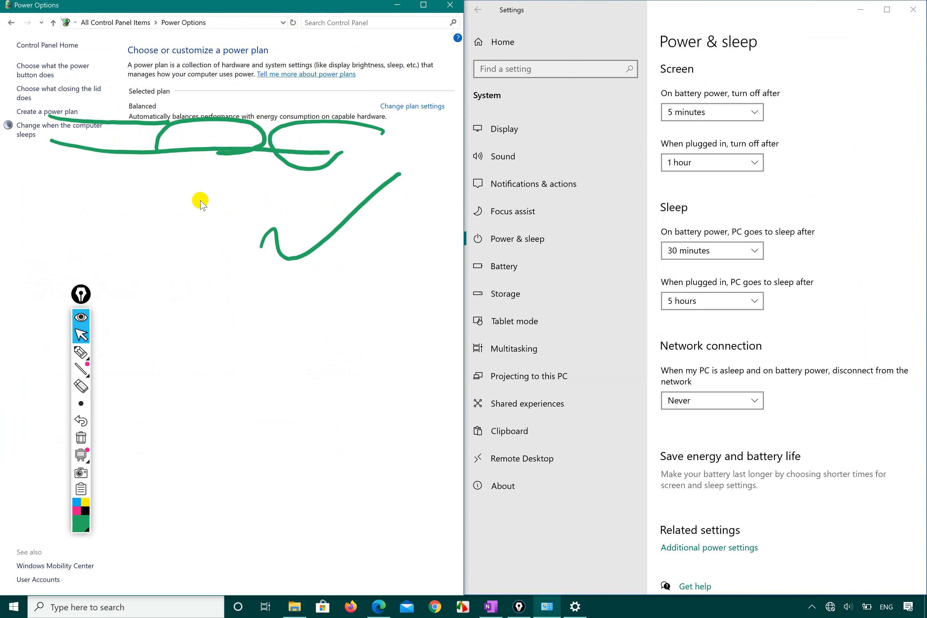
- Clear the green marks, leave drawing mode and open the Balanced plan's settings for when the computer sleeps
left_click(81, 352)
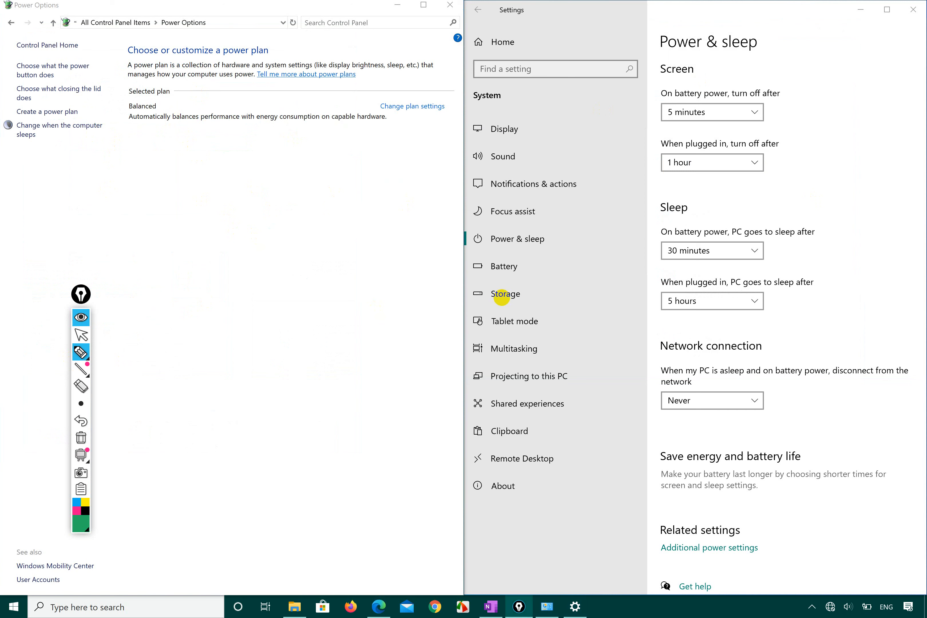
left_click(81, 335)
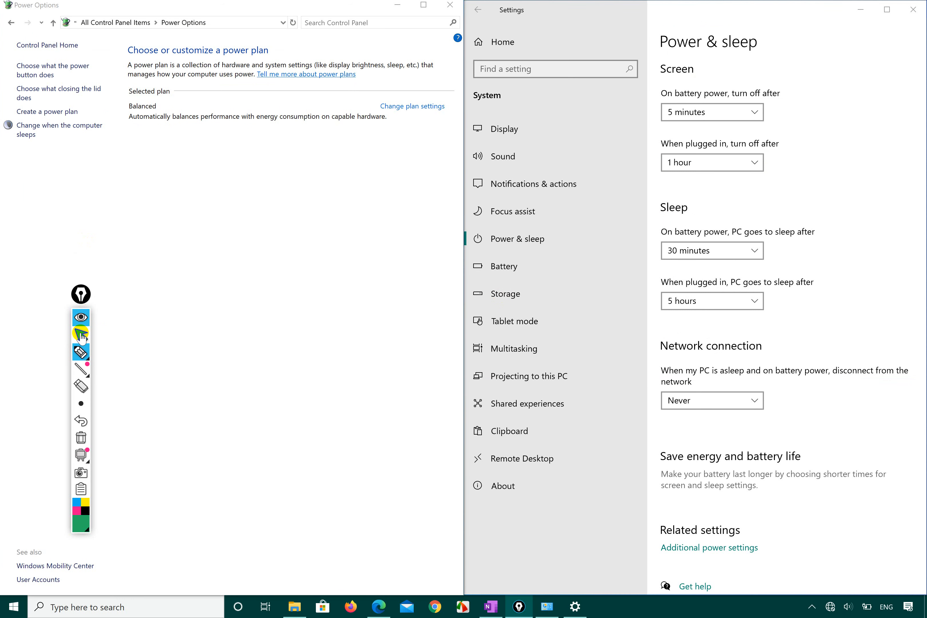
left_click(30, 134)
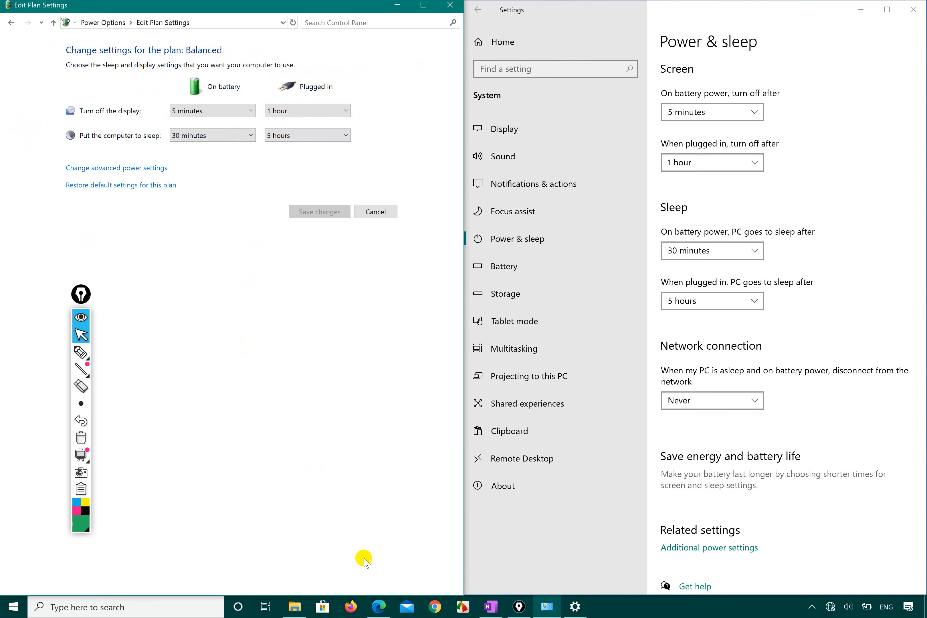
- Switch to the OneNote lesson page to review the sleep mode notes, and minimize it to return to the power settings
left_click(490, 606)
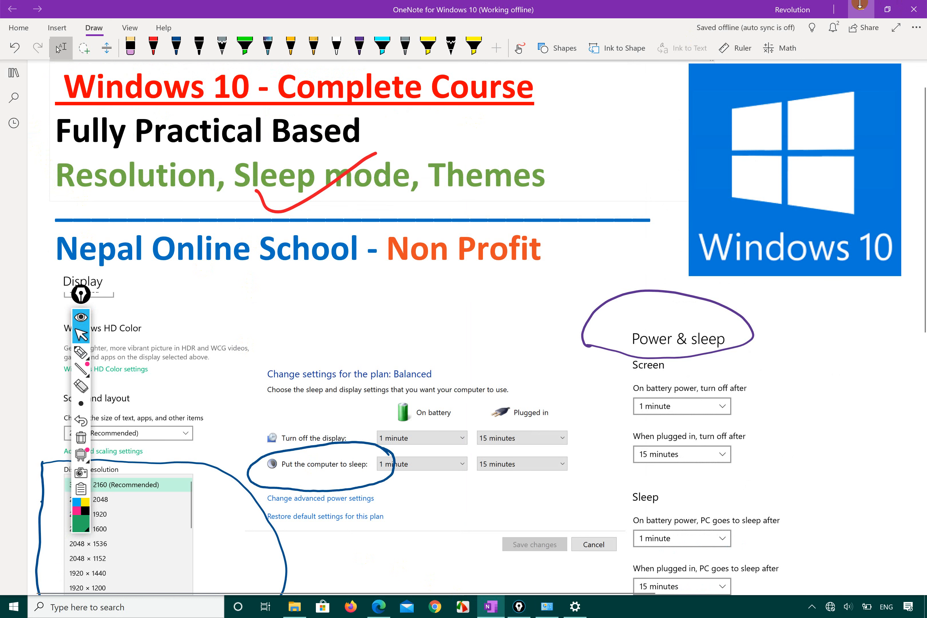
left_click(860, 5)
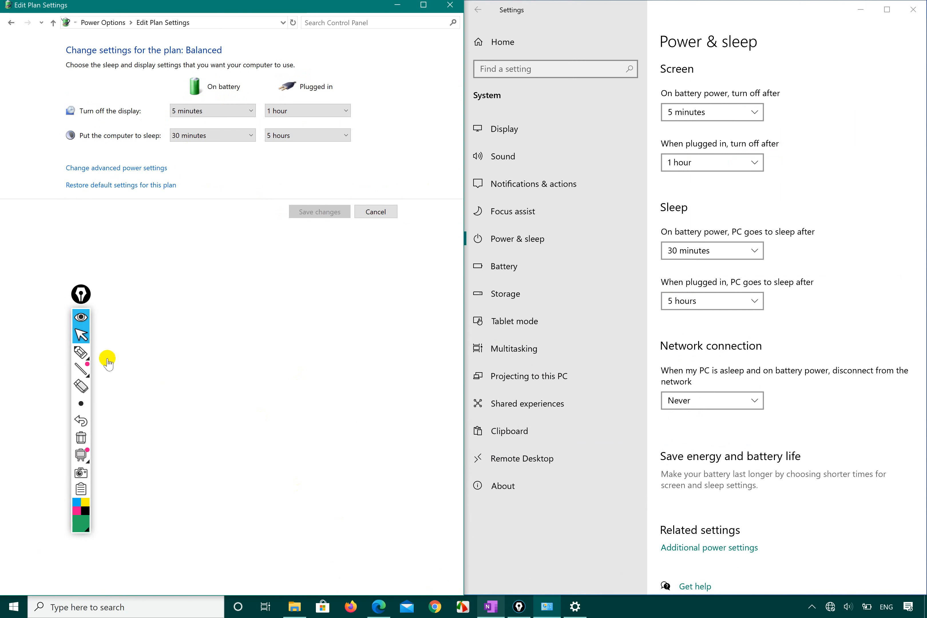
left_click(81, 351)
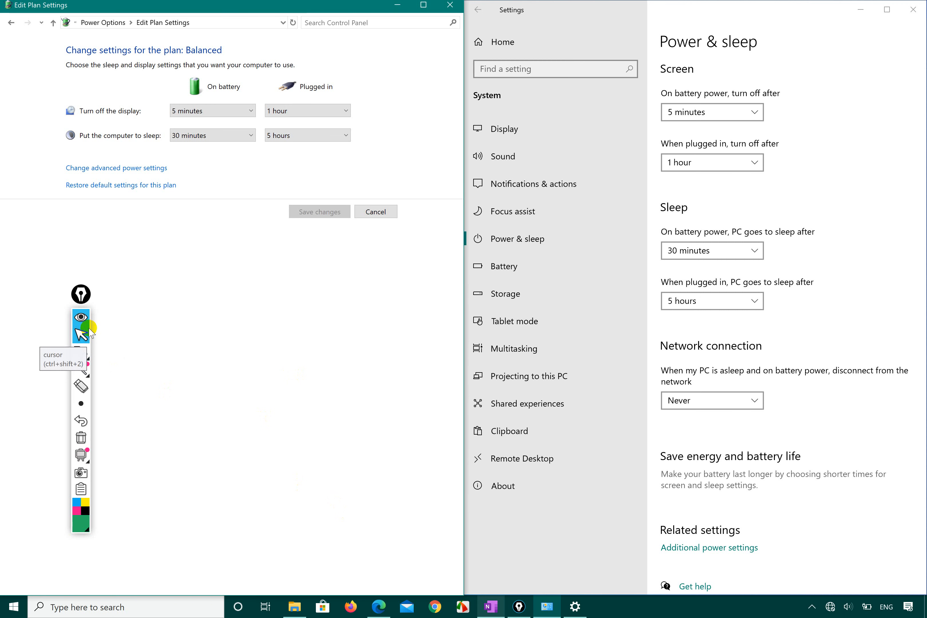
- Switch to the Windows 10 final syllabus PDF in Edge and examine the topics under Personalize Windows 10
left_click(384, 604)
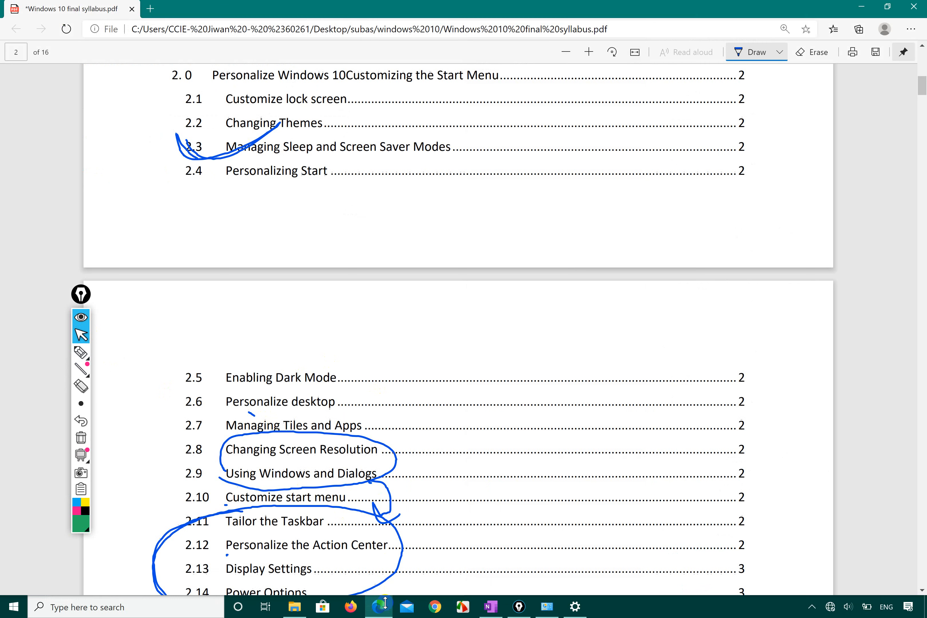
scroll(334, 376, "down", 3)
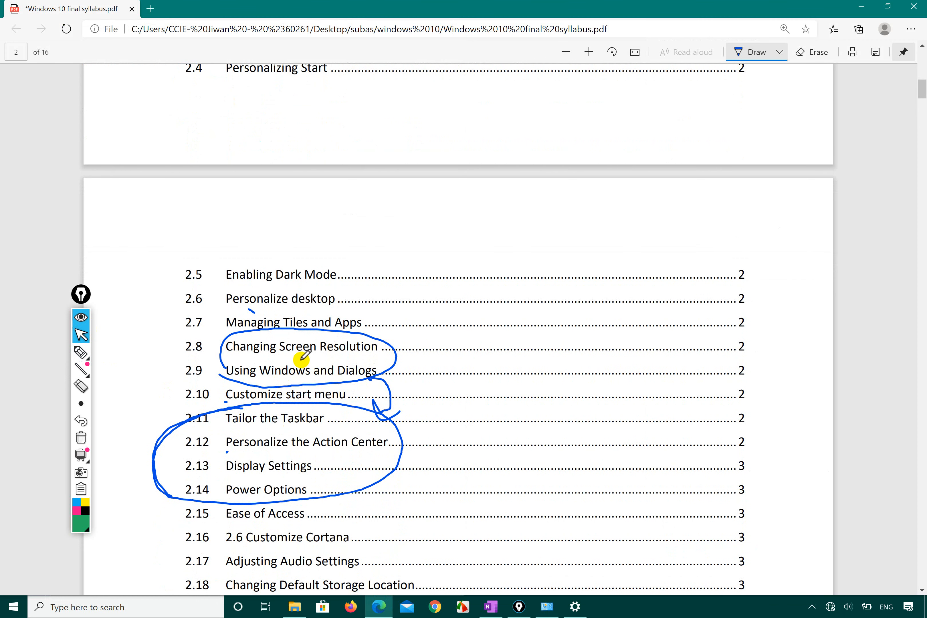
scroll(306, 355, "up", 1)
scroll(302, 355, "up", 3)
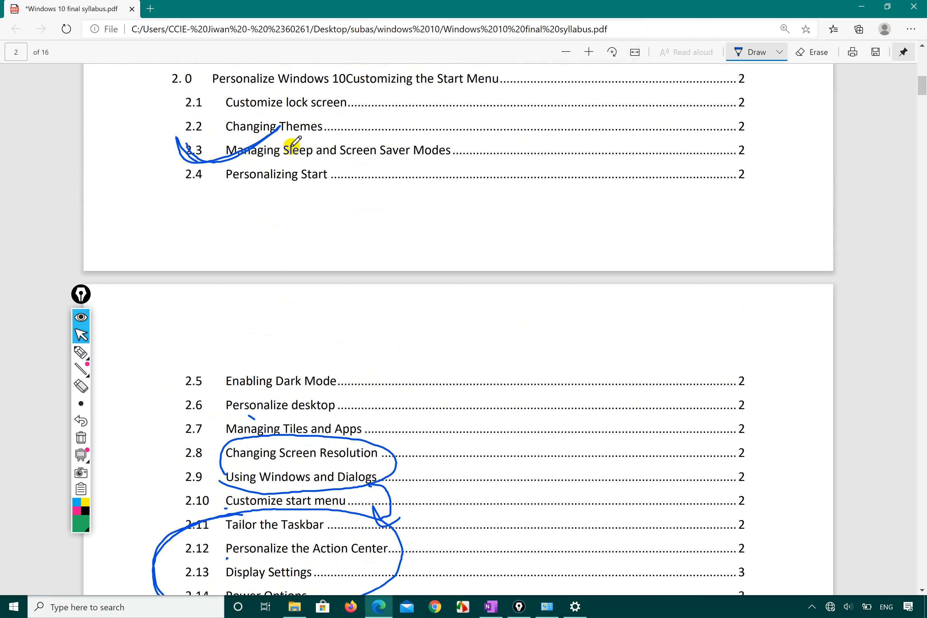
- Circle Screen Saver Modes in syllabus topic 2.3 and draw a check mark at topic 2.8, Changing Screen Resolution
mouse_move(359, 161)
left_mouse_down()
mouse_move(453, 151)
mouse_move(356, 133)
mouse_move(339, 159)
mouse_move(356, 170)
mouse_move(435, 153)
mouse_move(441, 137)
mouse_move(413, 125)
left_mouse_up()
scroll(315, 301, "down", 3)
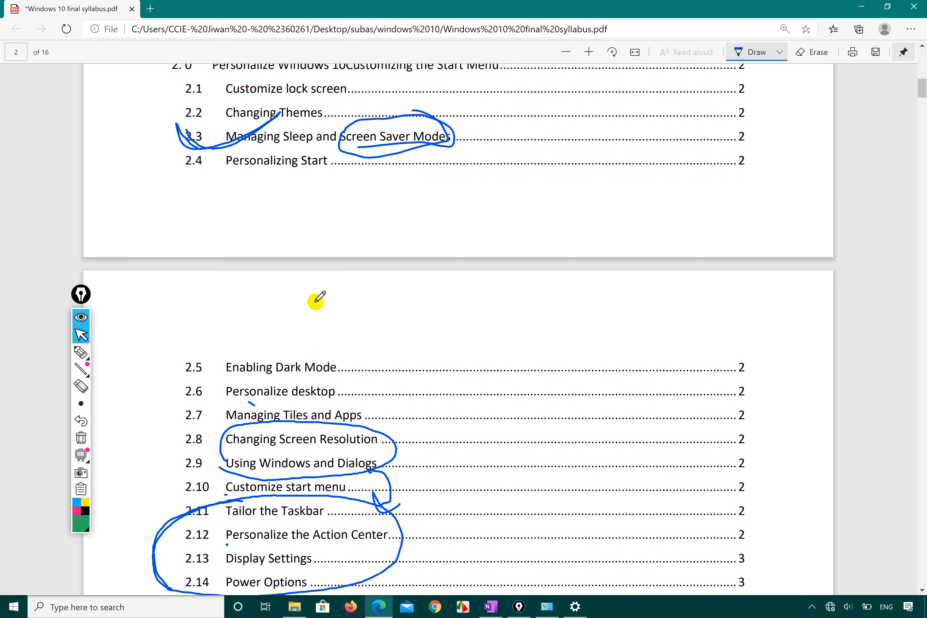
left_click_drag(204, 373, 302, 344)
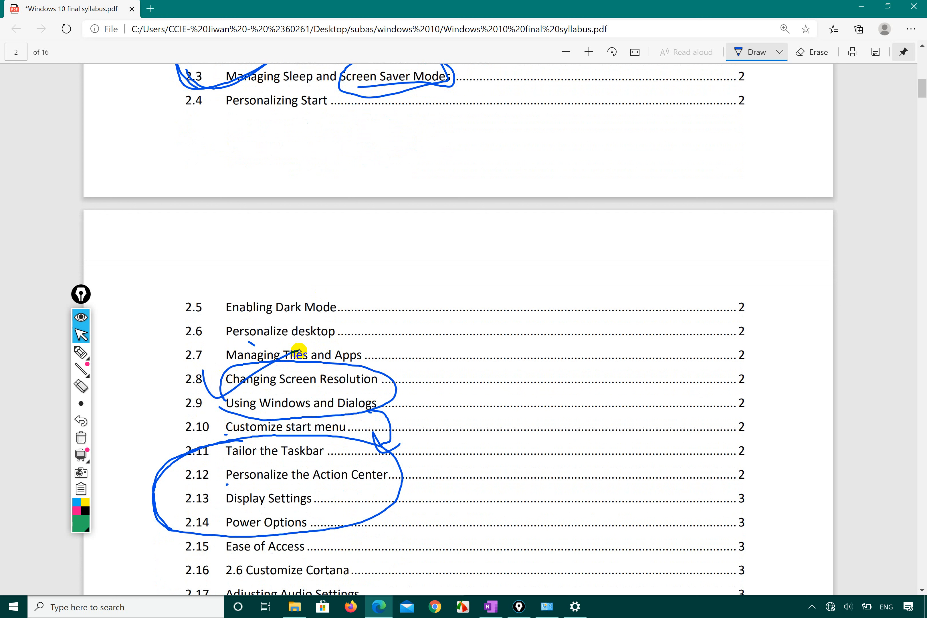
- Erase the large blue ink marks from the syllabus topics and show the desktop
left_click(81, 352)
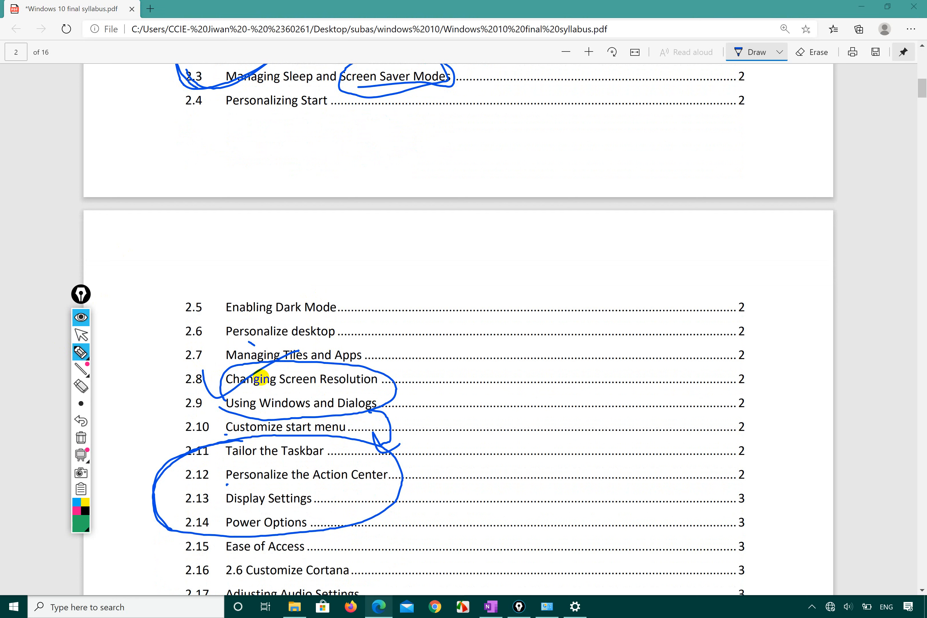
left_click(81, 335)
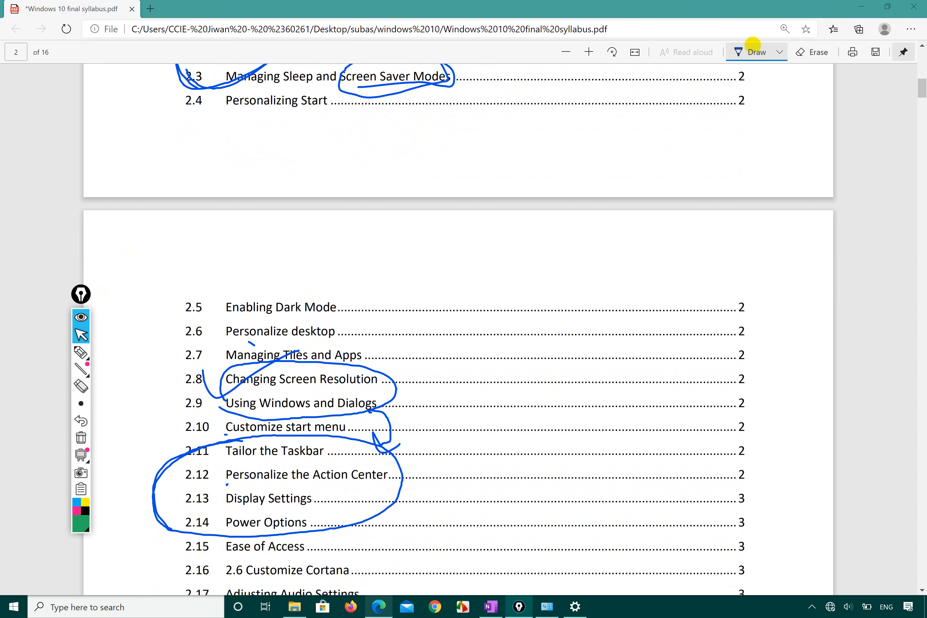
left_click(811, 52)
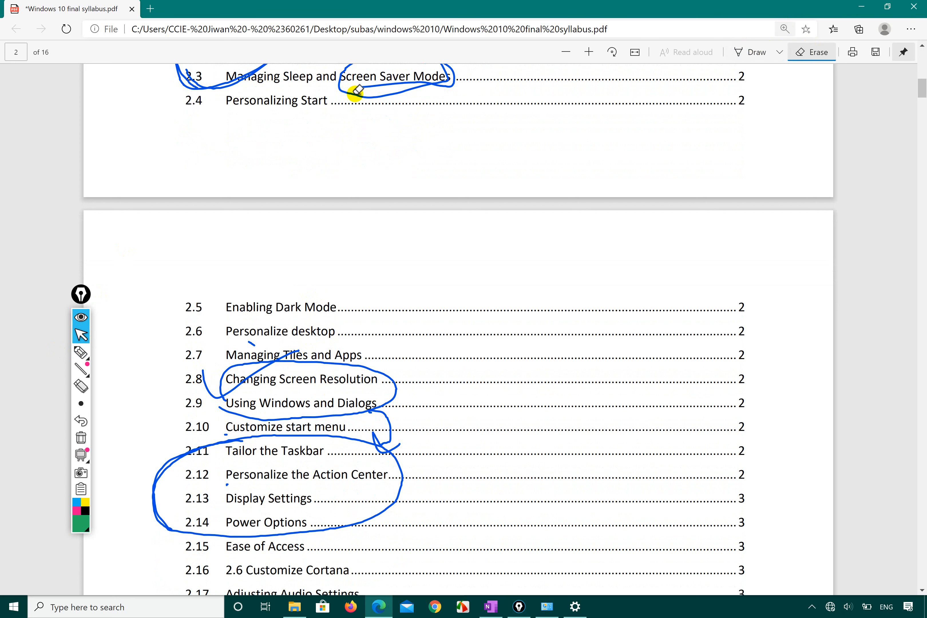
mouse_move(357, 95)
left_mouse_down()
mouse_move(367, 91)
mouse_move(270, 488)
left_mouse_up()
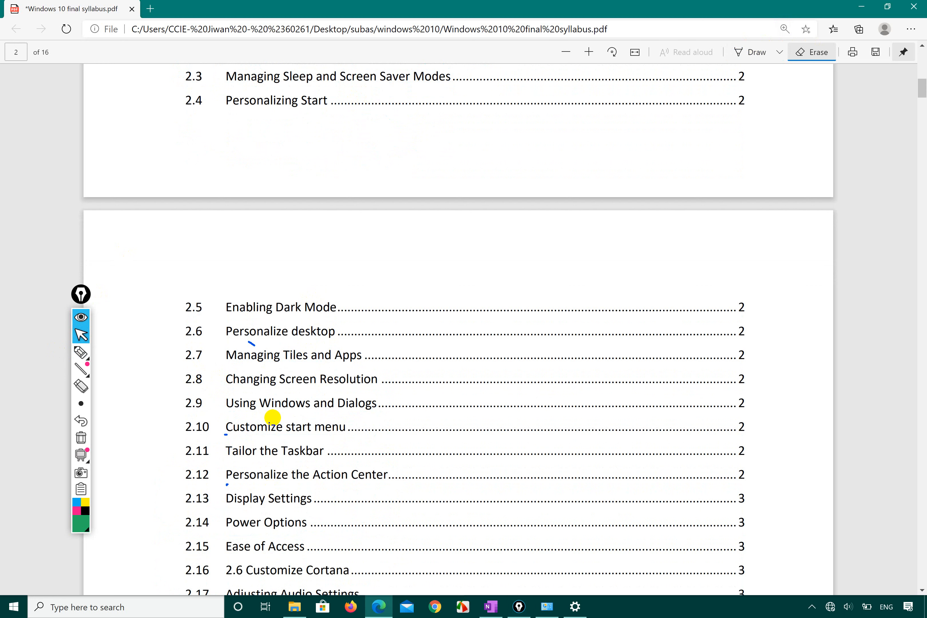
key("super+d")
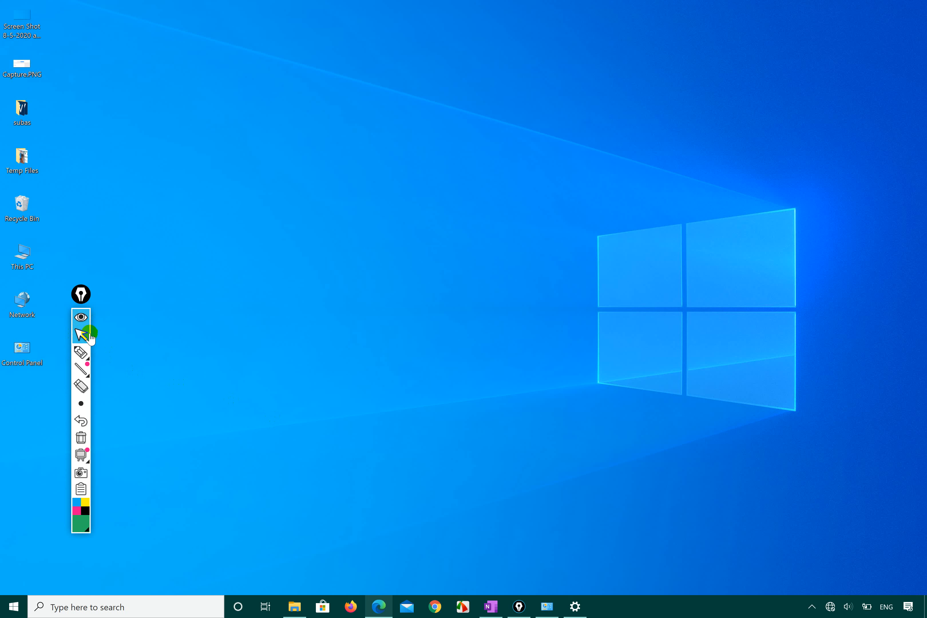
- Draw freehand green lines around and across the desktop, and clear them all
left_click(87, 353)
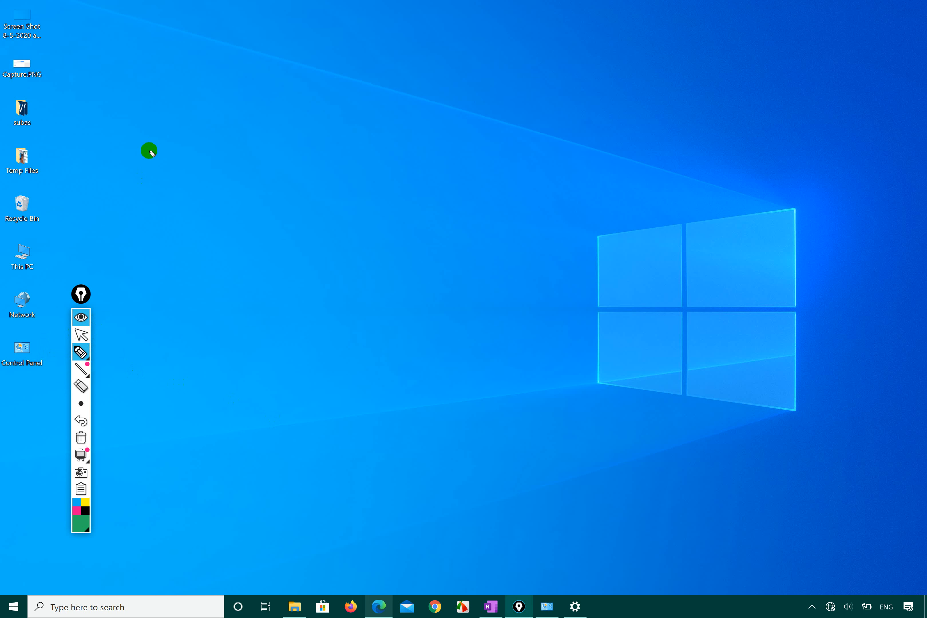
mouse_move(3, 3)
left_mouse_down()
mouse_move(2, 444)
mouse_move(132, 527)
mouse_move(327, 517)
left_mouse_up()
mouse_move(458, 517)
left_mouse_down()
mouse_move(923, 275)
mouse_move(921, 16)
mouse_move(720, 3)
mouse_move(32, 2)
left_mouse_up()
mouse_move(3, 417)
left_mouse_down()
mouse_move(83, 604)
mouse_move(518, 614)
mouse_move(776, 389)
mouse_move(402, 133)
left_mouse_up()
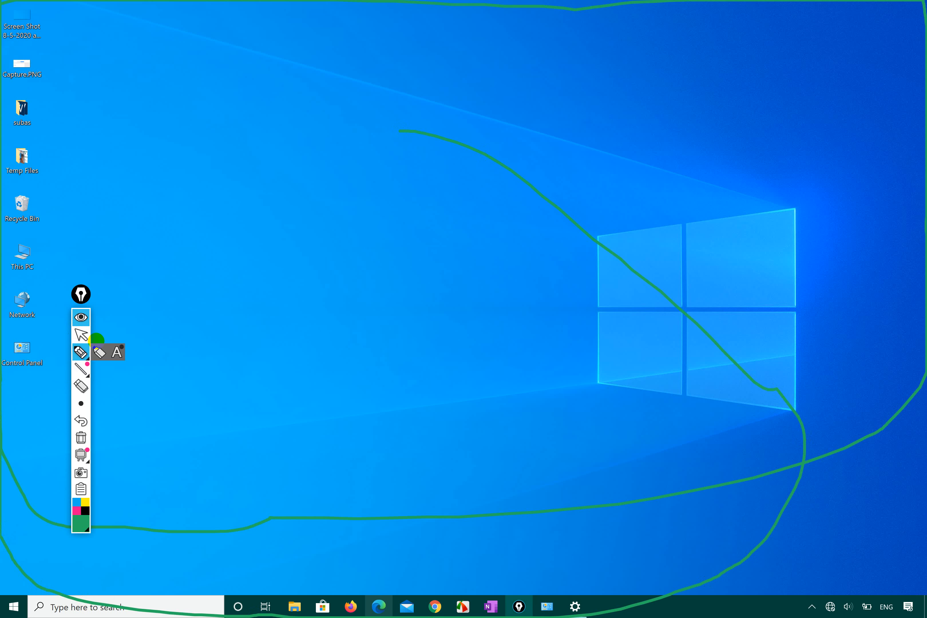
key("ctrl+shift+7")
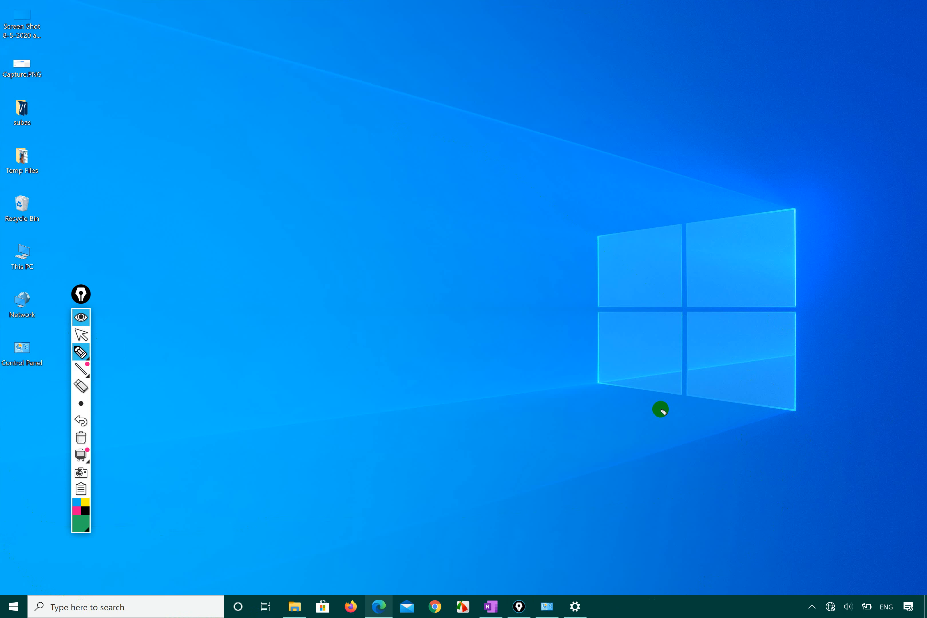
- Change the annotation pen's colour to orange-red and test it with a dot on the desktop
left_click(93, 518)
left_click(115, 438)
left_click(210, 334)
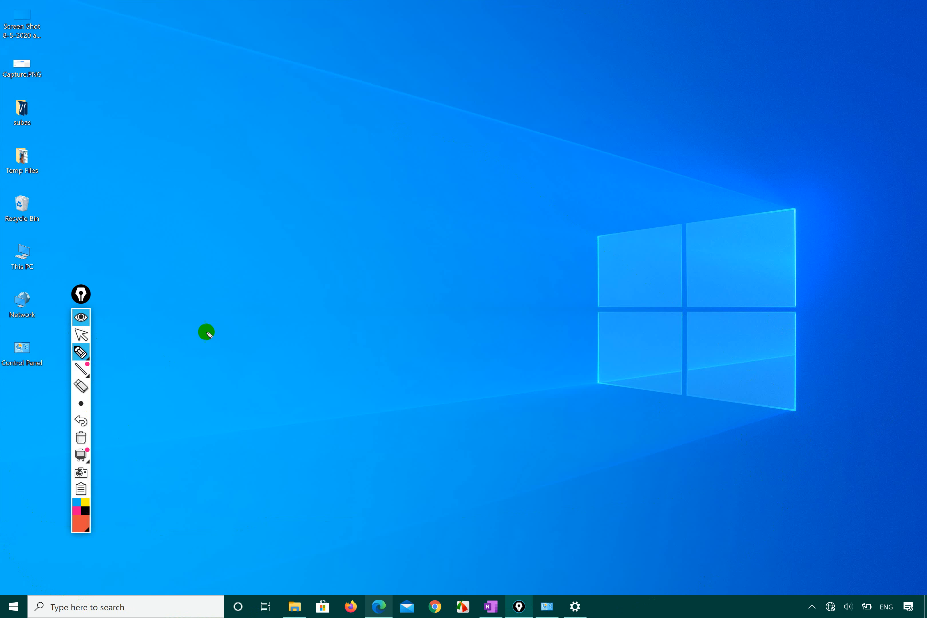
- Draw two lines across the desktop's upper edge and two down its right edge, and remove all the marks
mouse_move(4, 9)
left_mouse_down()
mouse_move(863, 24)
mouse_move(896, 15)
mouse_move(920, 606)
mouse_move(918, 589)
left_mouse_up()
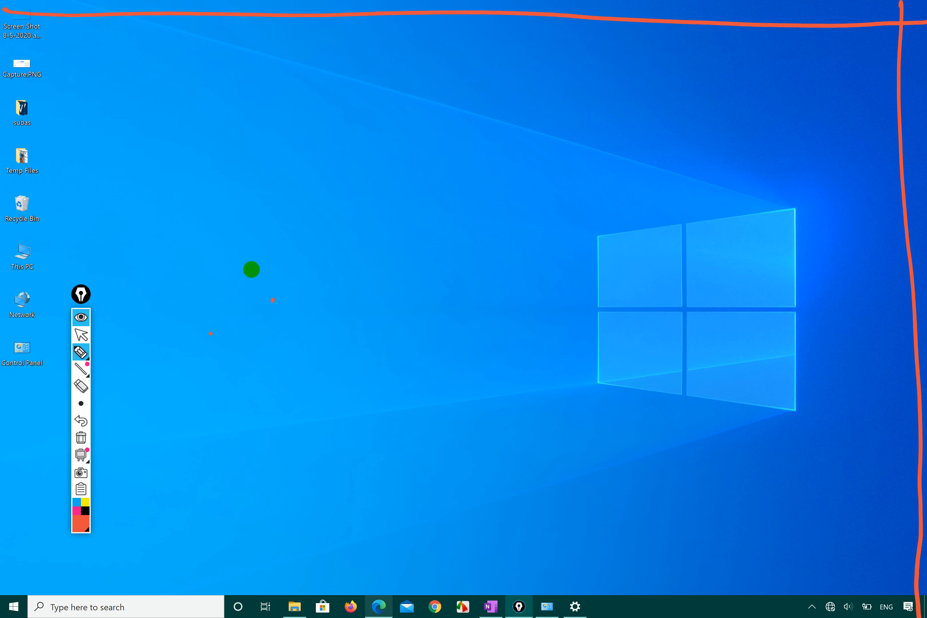
left_click_drag(4, 36, 925, 57)
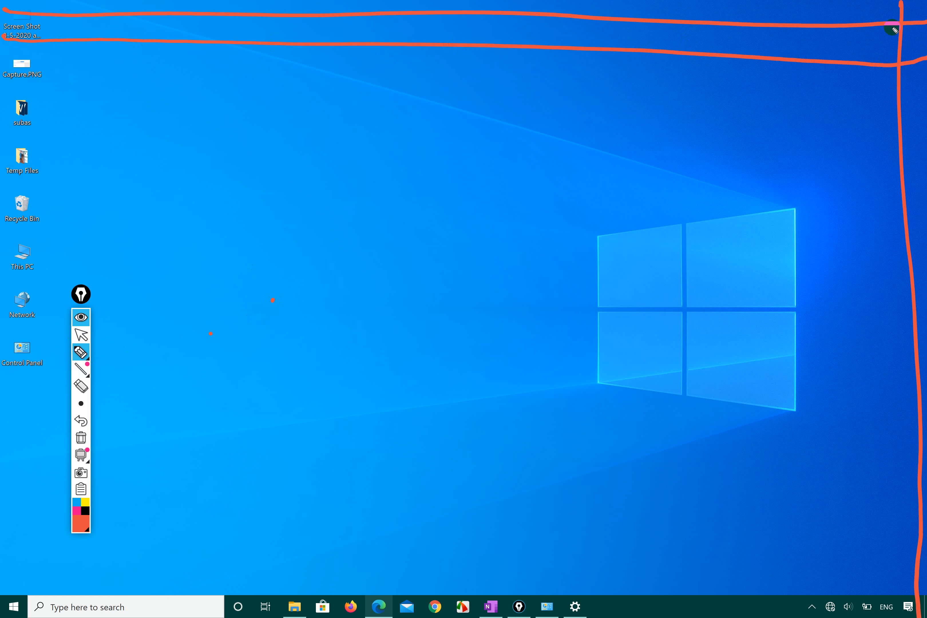
mouse_move(879, 1)
left_mouse_down()
mouse_move(889, 507)
mouse_move(902, 604)
mouse_move(910, 606)
left_mouse_up()
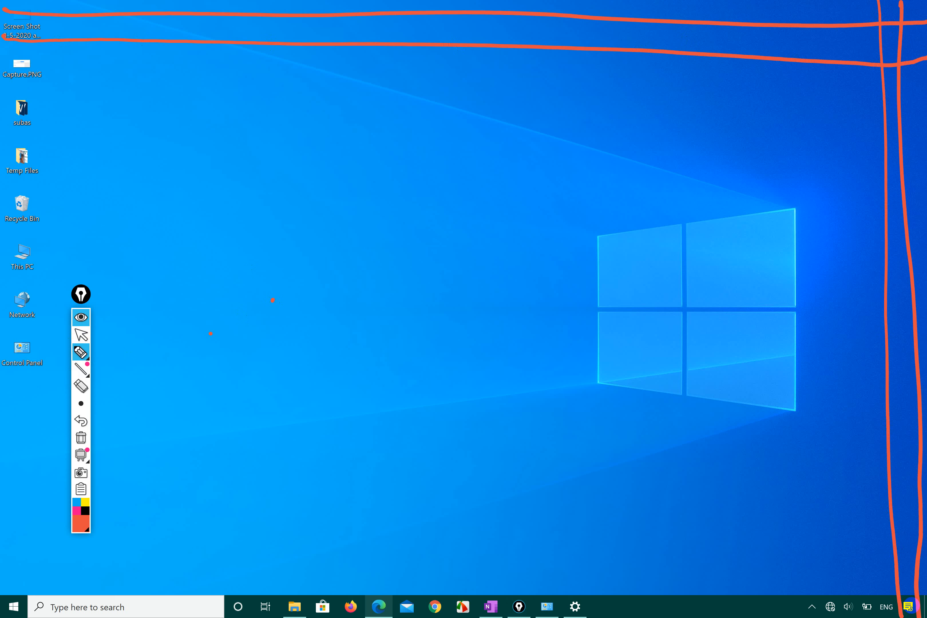
key("ctrl+z")
key("ctrl+z")
key("ctrl+z")
key("ctrl+z")
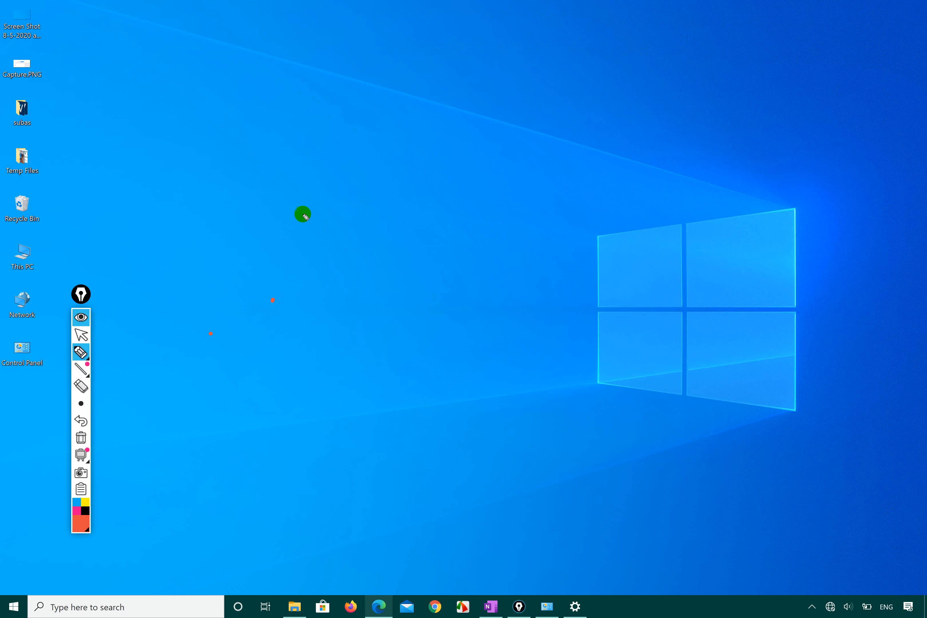
left_click(81, 438)
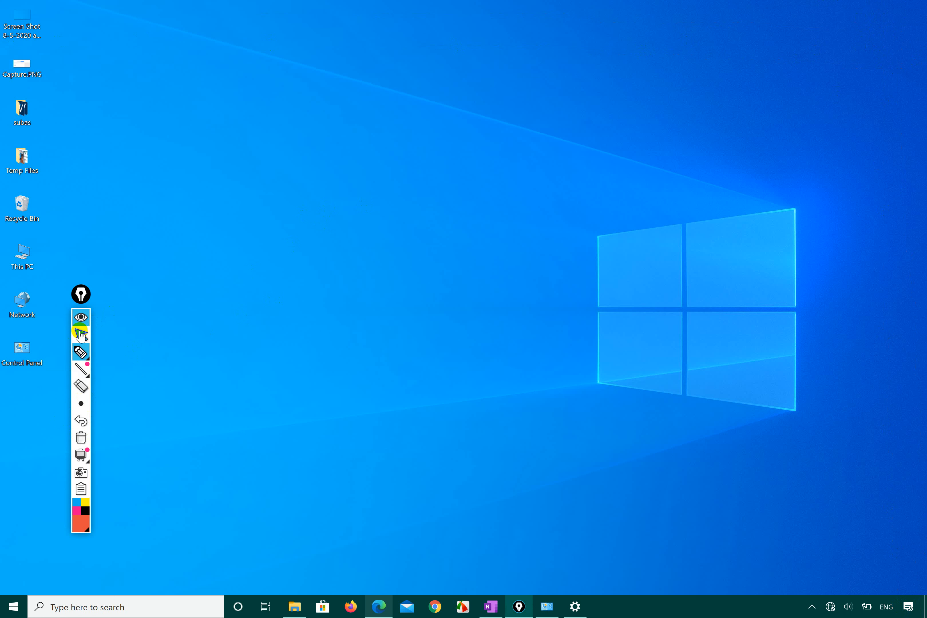
- Collapse and restore the annotation tools, and switch from the pen to the normal cursor
left_click(75, 318)
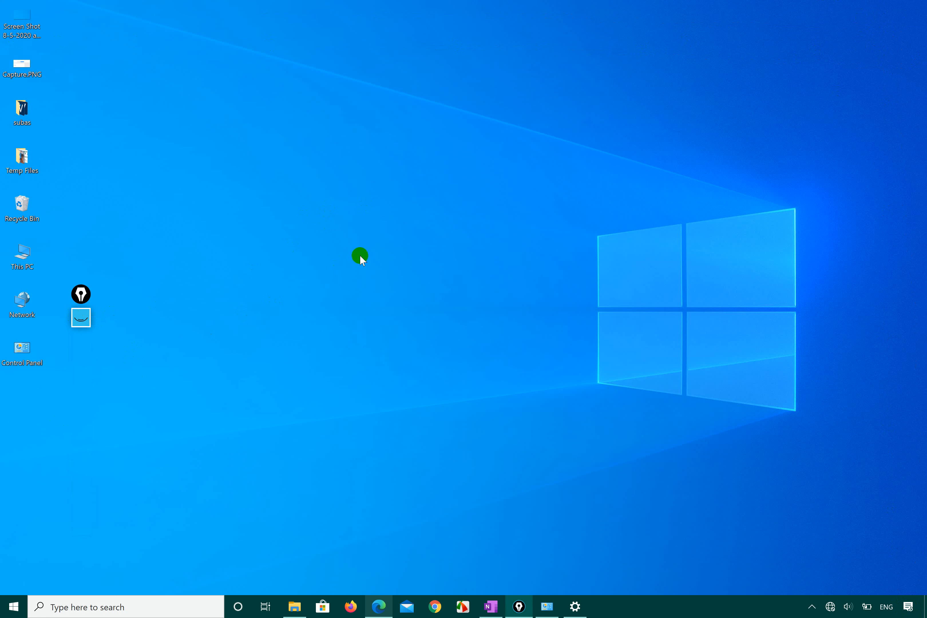
left_click(81, 319)
left_click(81, 334)
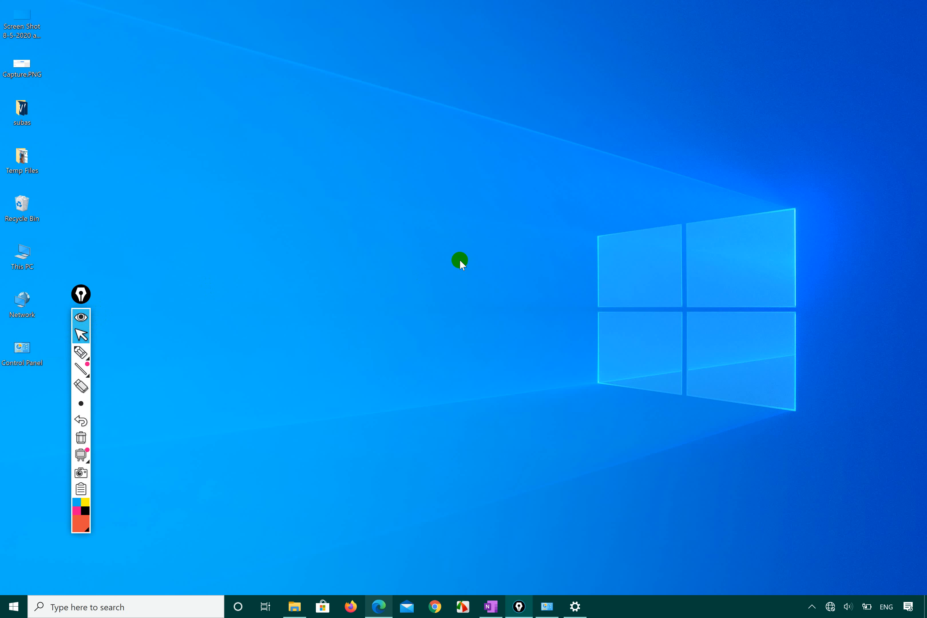
left_click_drag(130, 119, 681, 546)
left_click_drag(55, 13, 216, 216)
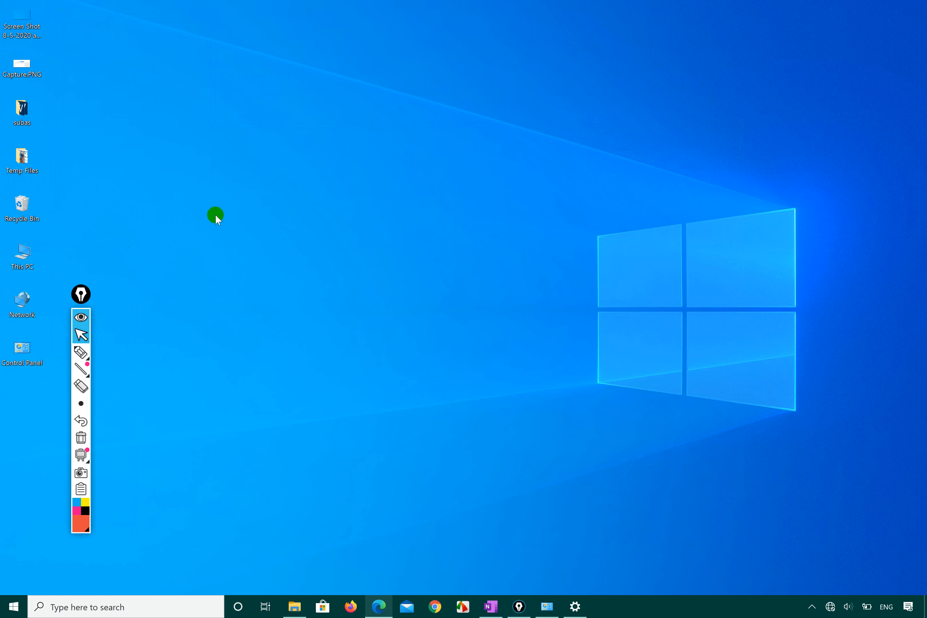
- Open Display settings from the desktop and maximize the Settings window
right_click(361, 106)
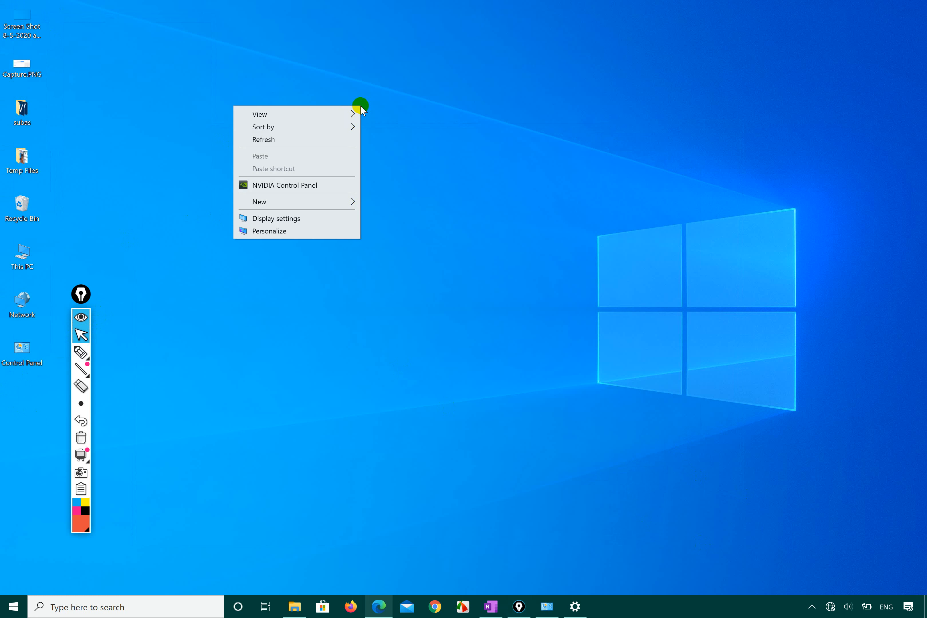
left_click(275, 219)
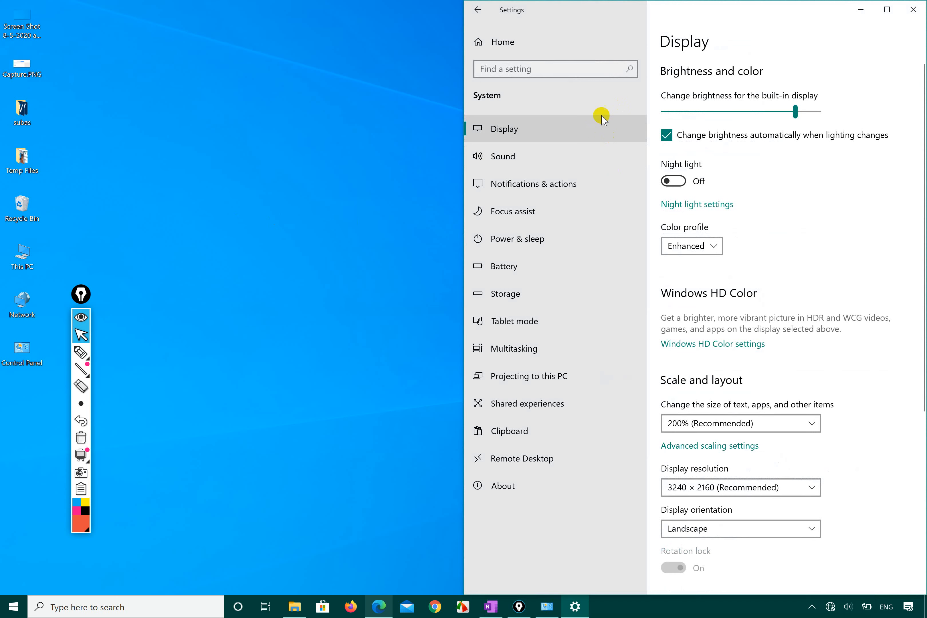
left_click(887, 9)
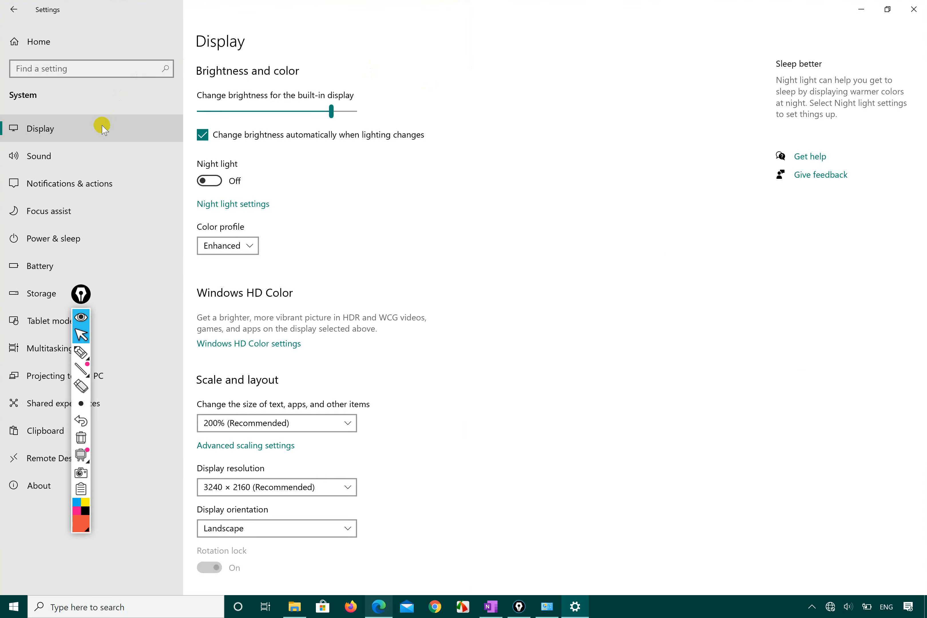
- Draw an orange-red circle around the Display resolution setting, undo the surplus stroke and leave drawing mode
left_click(81, 352)
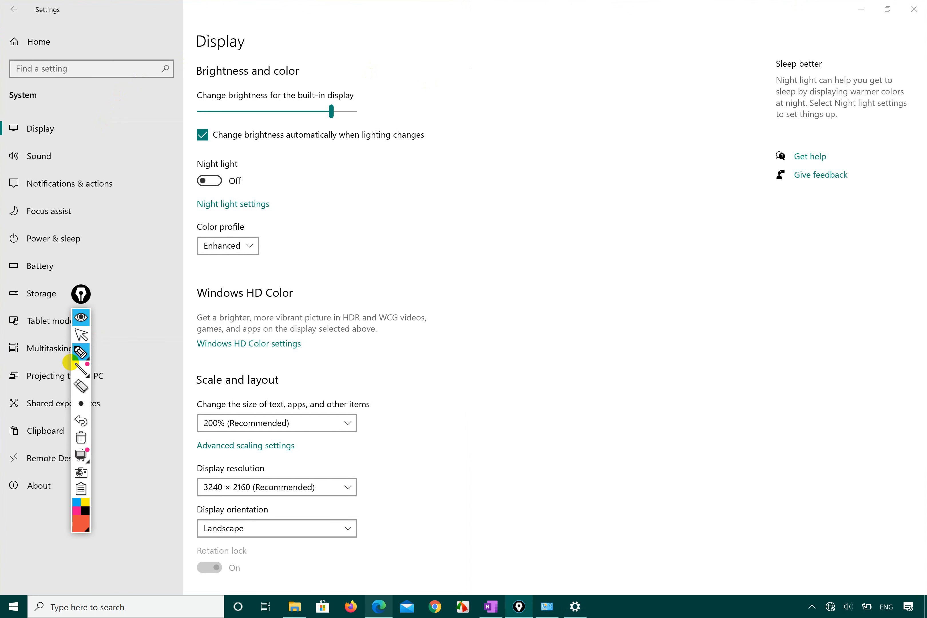
left_click_drag(328, 389, 337, 393)
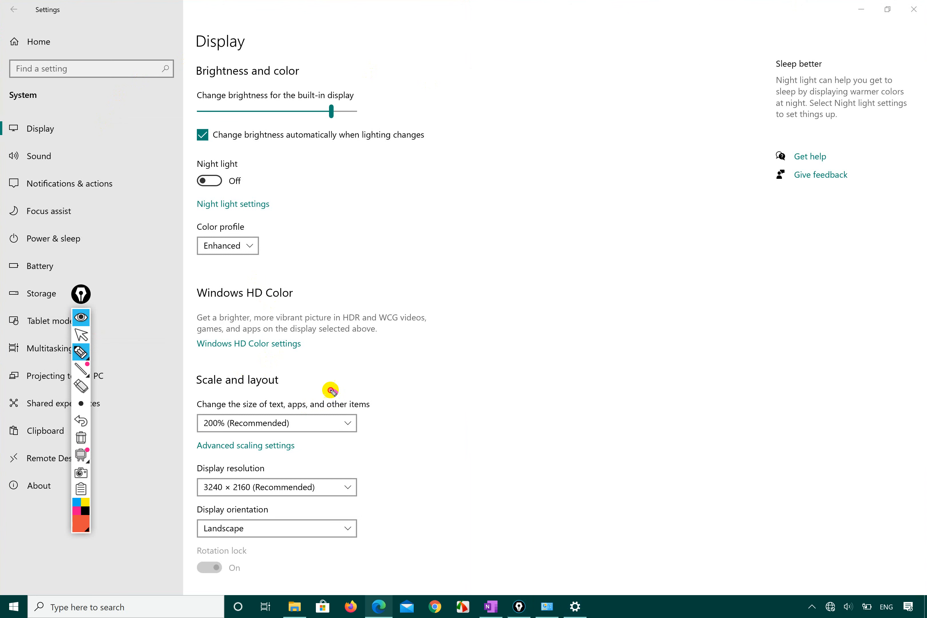
mouse_move(337, 456)
left_mouse_down()
mouse_move(208, 447)
mouse_move(189, 506)
mouse_move(369, 508)
mouse_move(313, 445)
mouse_move(194, 491)
mouse_move(323, 504)
mouse_move(355, 454)
mouse_move(321, 451)
left_mouse_up()
key("ctrl+z")
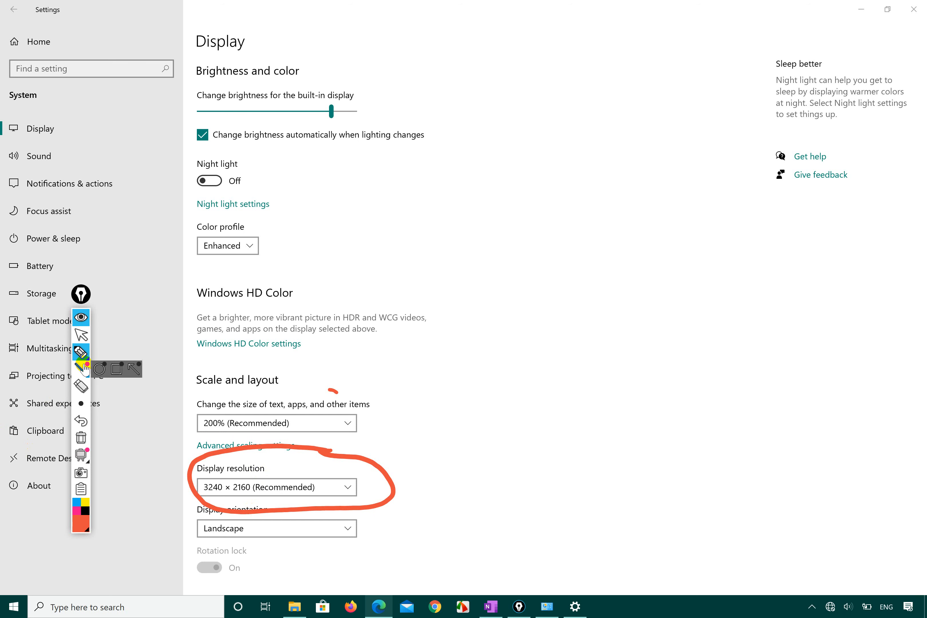
left_click(81, 335)
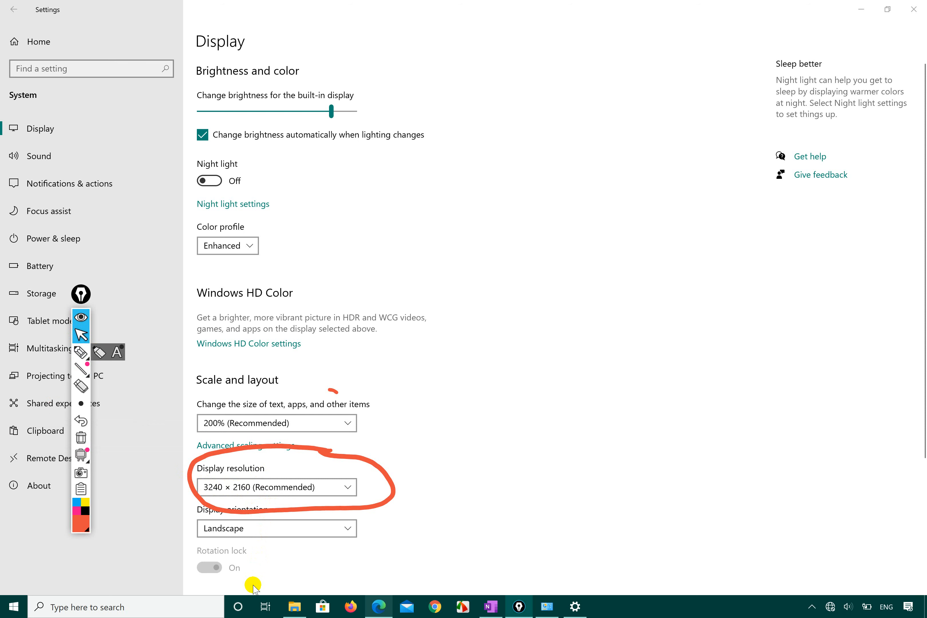
- Draw orange-red lines across the Settings window's upper edge and down its right edge, and erase them
left_click(81, 352)
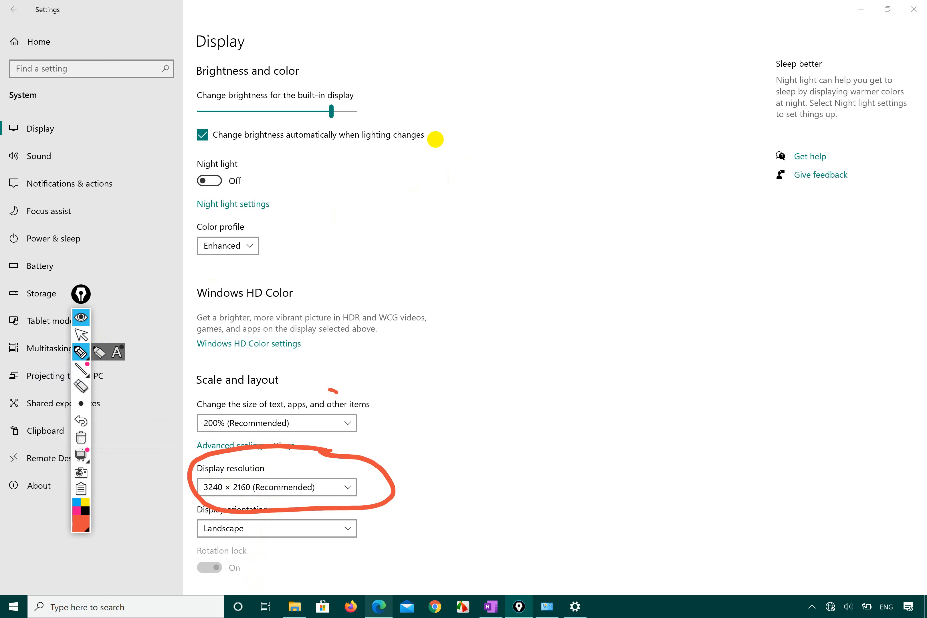
mouse_move(2, 33)
left_mouse_down()
mouse_move(565, 25)
mouse_move(924, 38)
left_mouse_up()
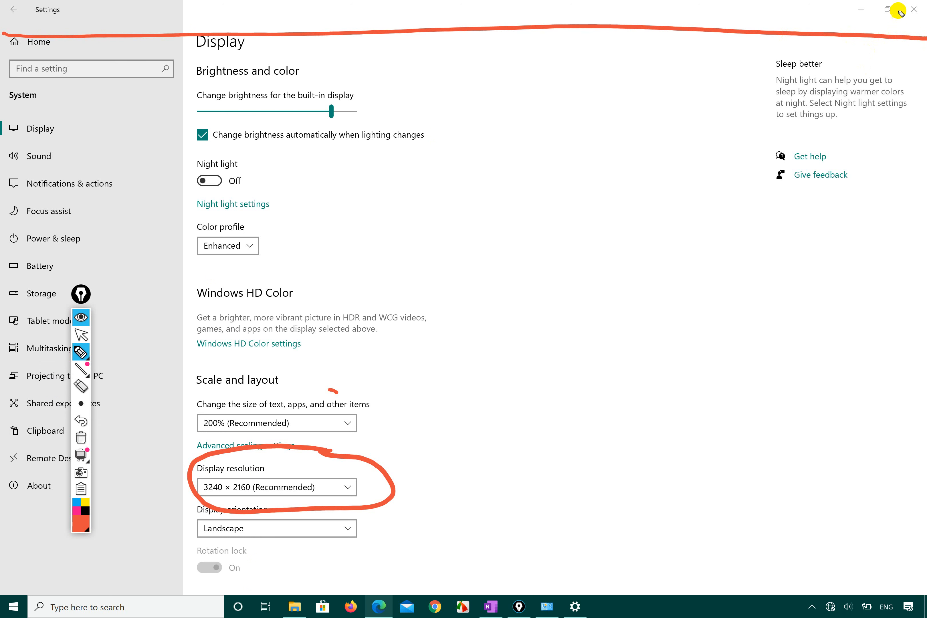
left_click_drag(893, 1, 901, 598)
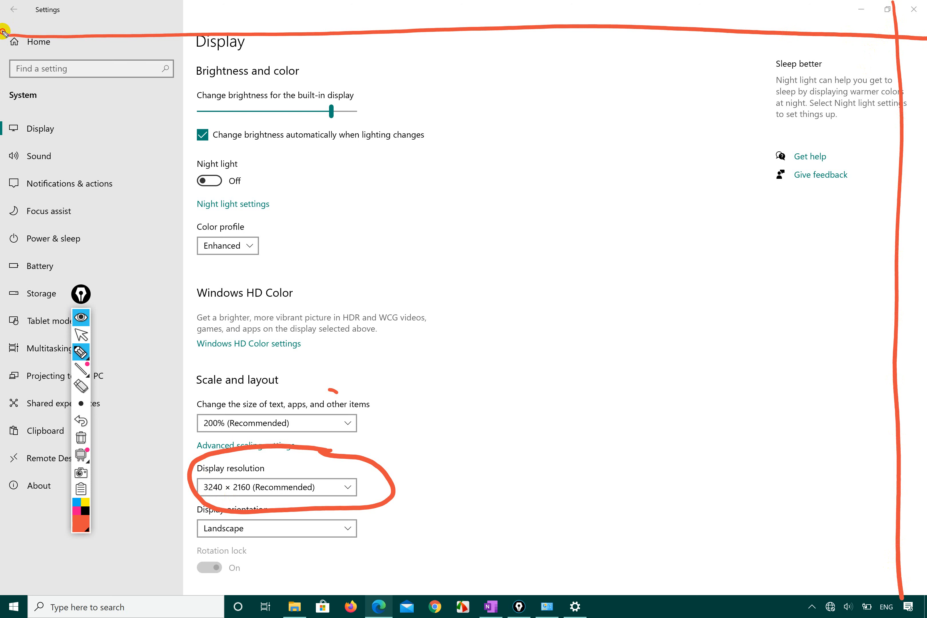
mouse_move(5, 34)
left_mouse_down()
mouse_move(869, 37)
mouse_move(891, 63)
mouse_move(901, 562)
left_mouse_up()
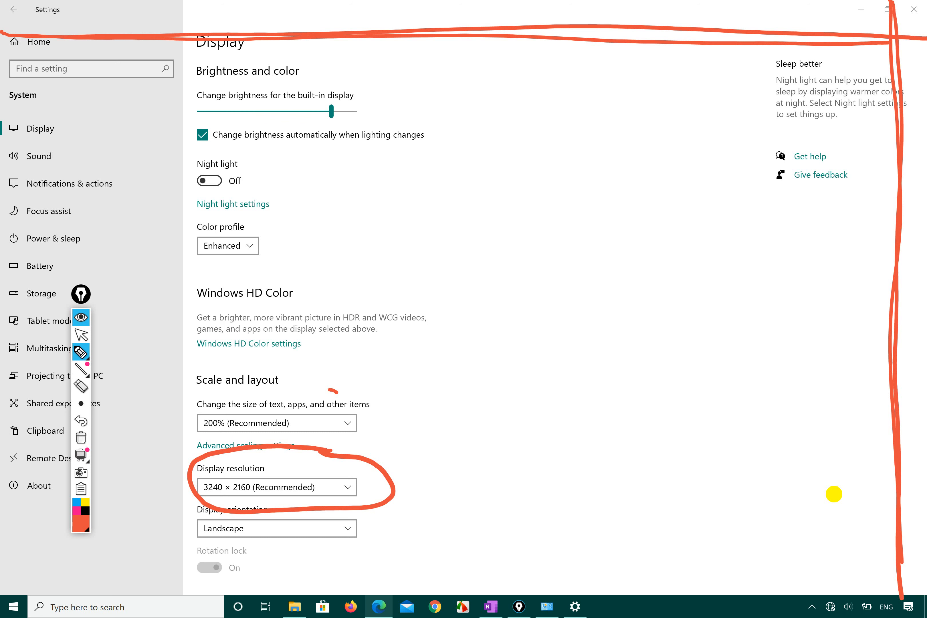
left_click_drag(822, 20, 829, 51)
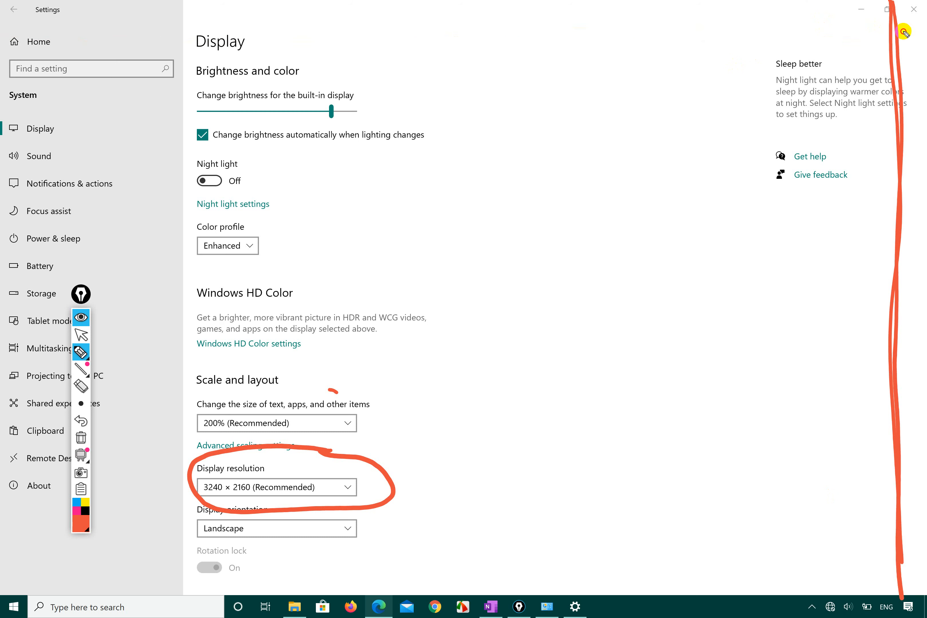
left_click_drag(904, 32, 900, 49)
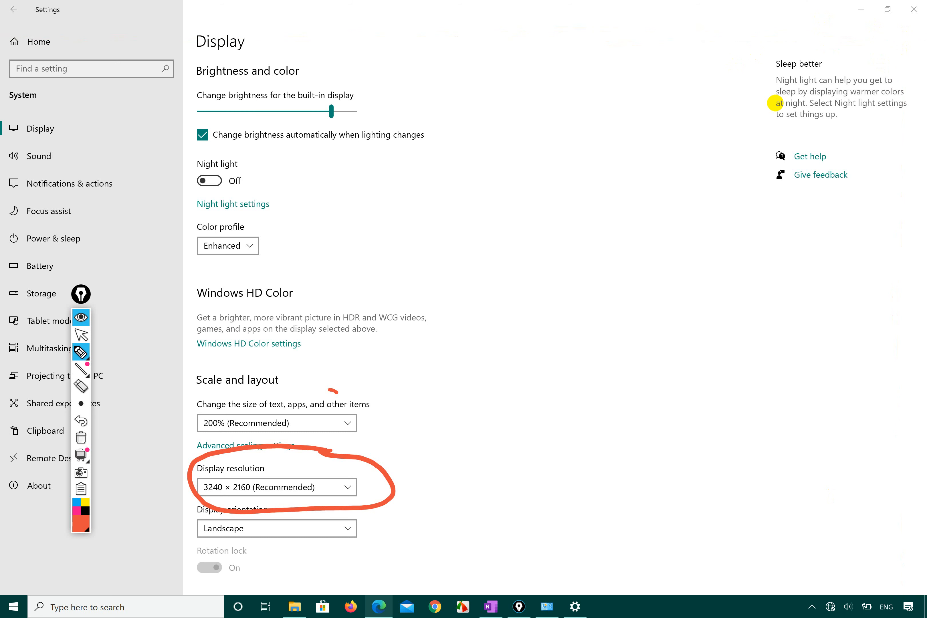
- Draw an orange-red line across the window's upper edge, write 3240, and draw a double-headed horizontal arrow below the line
left_click_drag(1, 24, 925, 38)
mouse_move(468, 159)
left_mouse_down()
mouse_move(491, 168)
mouse_move(488, 195)
left_mouse_up()
mouse_move(504, 156)
left_mouse_down()
mouse_move(516, 151)
mouse_move(541, 170)
left_mouse_up()
mouse_move(548, 142)
left_mouse_down()
mouse_move(545, 157)
mouse_move(574, 169)
left_mouse_up()
mouse_move(575, 140)
left_mouse_down()
mouse_move(574, 185)
mouse_move(605, 142)
left_mouse_up()
mouse_move(122, 72)
left_mouse_down()
mouse_move(68, 100)
mouse_move(119, 115)
left_mouse_up()
mouse_move(99, 97)
left_mouse_down()
mouse_move(818, 41)
mouse_move(757, 72)
left_mouse_up()
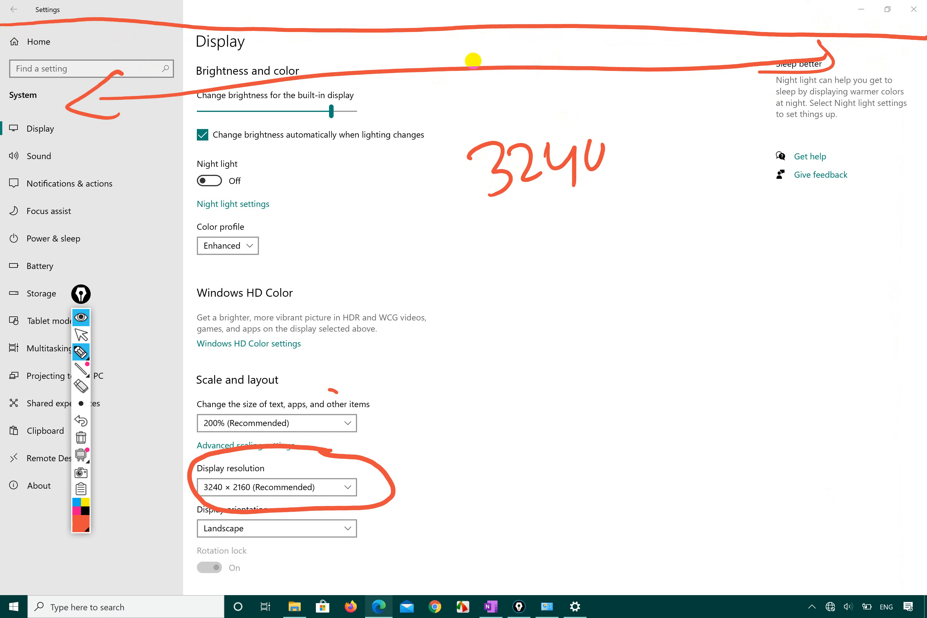
- Change the pen color to green and mark the window's upper edge with a row of dots and solid lines
left_click(82, 522)
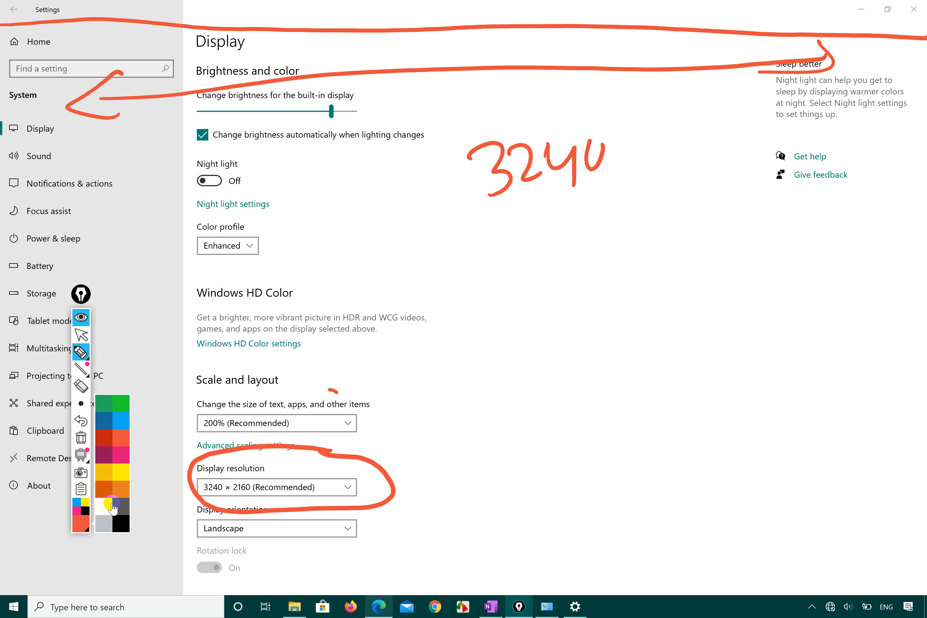
left_click(123, 399)
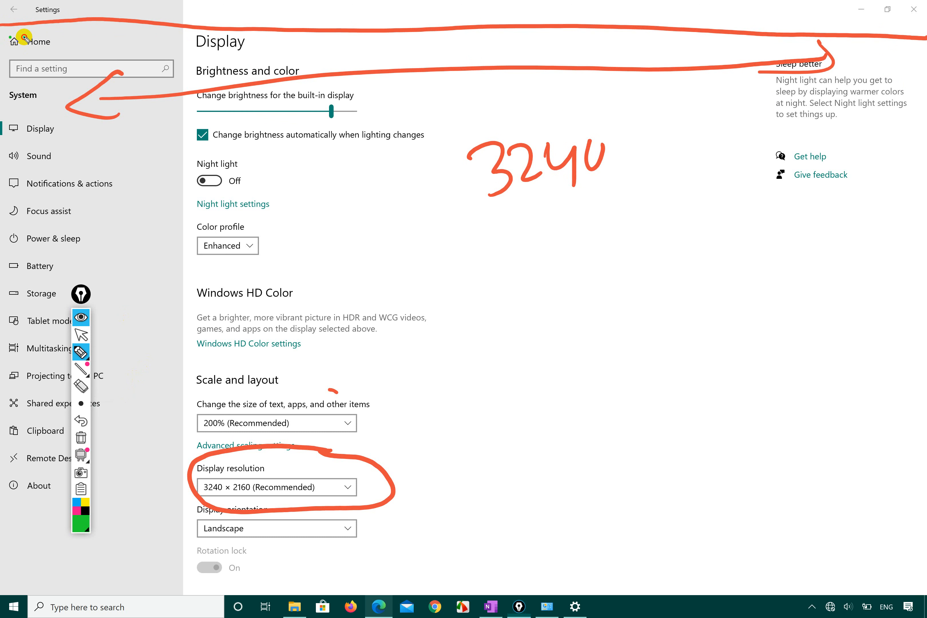
left_click_drag(24, 39, 482, 39)
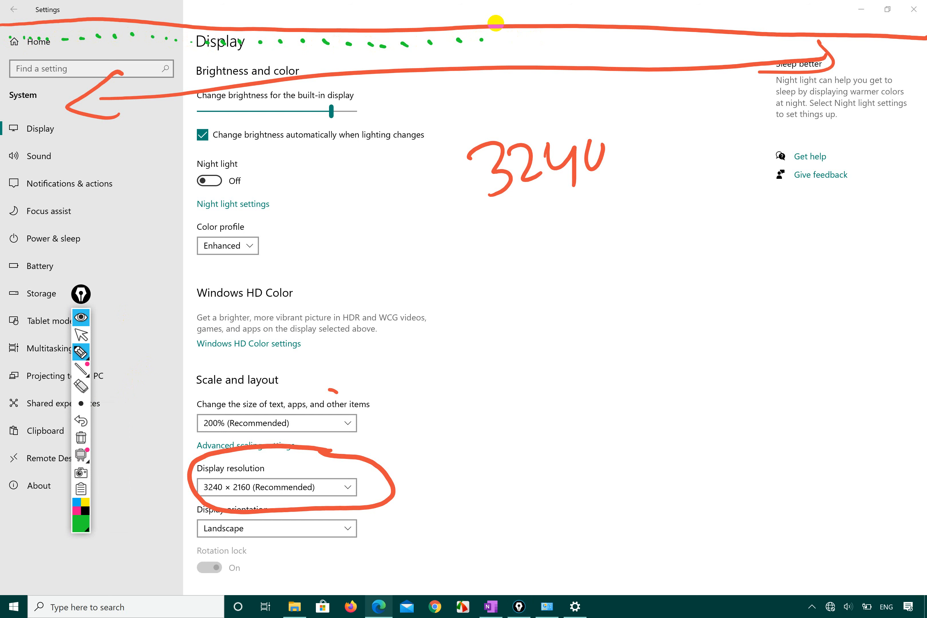
mouse_move(5, 45)
left_mouse_down()
mouse_move(604, 32)
mouse_move(913, 45)
mouse_move(556, 26)
mouse_move(31, 54)
mouse_move(921, 32)
left_mouse_up()
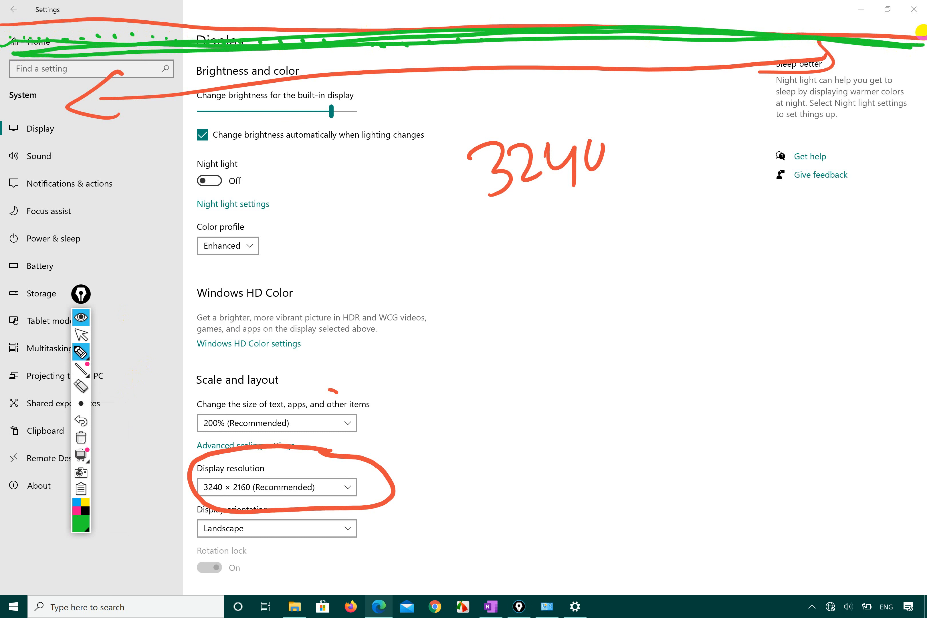
- Draw a green double-headed vertical arrow along the window's right side and write 2160 beside it
mouse_move(867, 2)
left_mouse_down()
mouse_move(887, 586)
mouse_move(854, 25)
left_mouse_up()
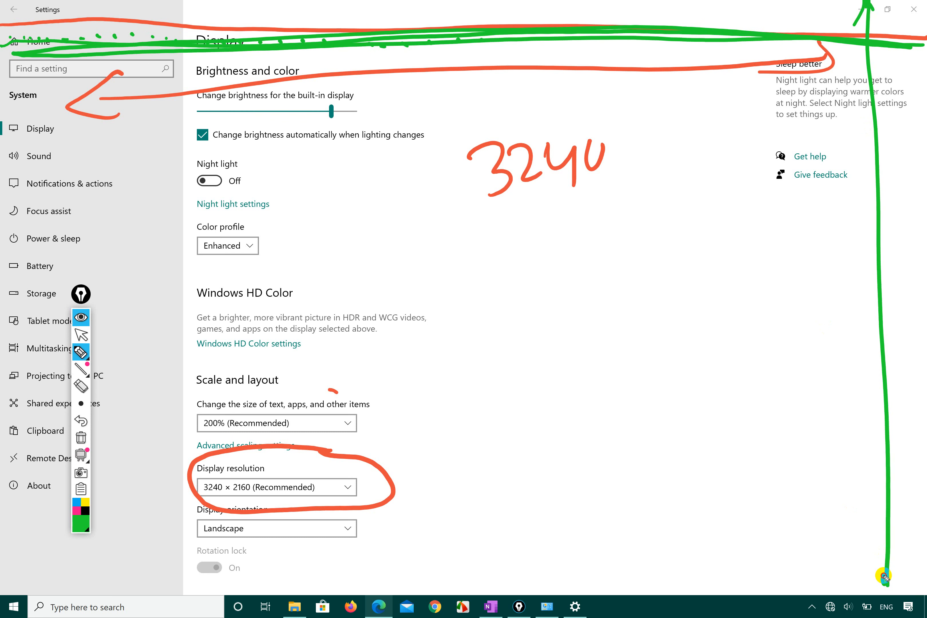
left_click_drag(883, 576, 909, 564)
mouse_move(733, 412)
left_mouse_down()
mouse_move(750, 437)
mouse_move(764, 438)
mouse_move(794, 407)
left_mouse_up()
- Change the pen color to black and dot a vertical column alongside the green arrow
left_click(81, 525)
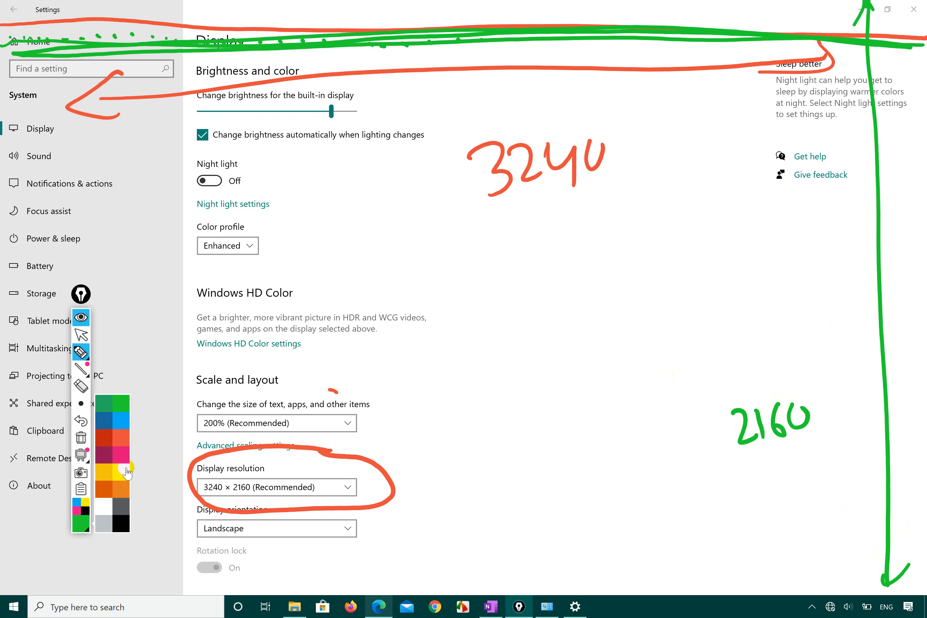
left_click(121, 523)
left_click_drag(876, 9, 883, 112)
left_click_drag(883, 151, 898, 429)
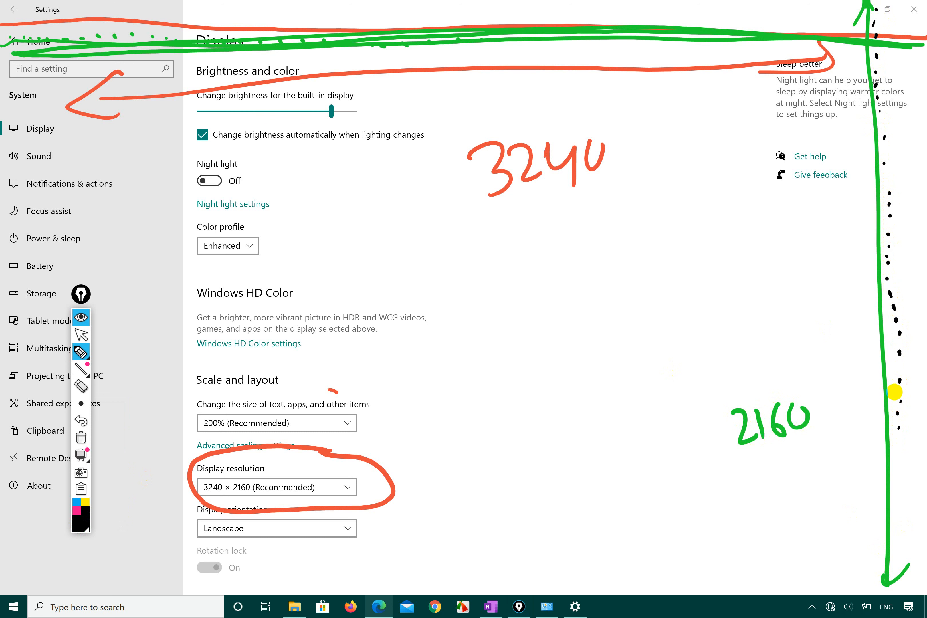
- Erase the long horizontal lines at the window's upper edge and draw a row of black dashes below the green dots
mouse_move(345, 96)
left_mouse_down()
mouse_move(355, 75)
mouse_move(326, 30)
left_mouse_up()
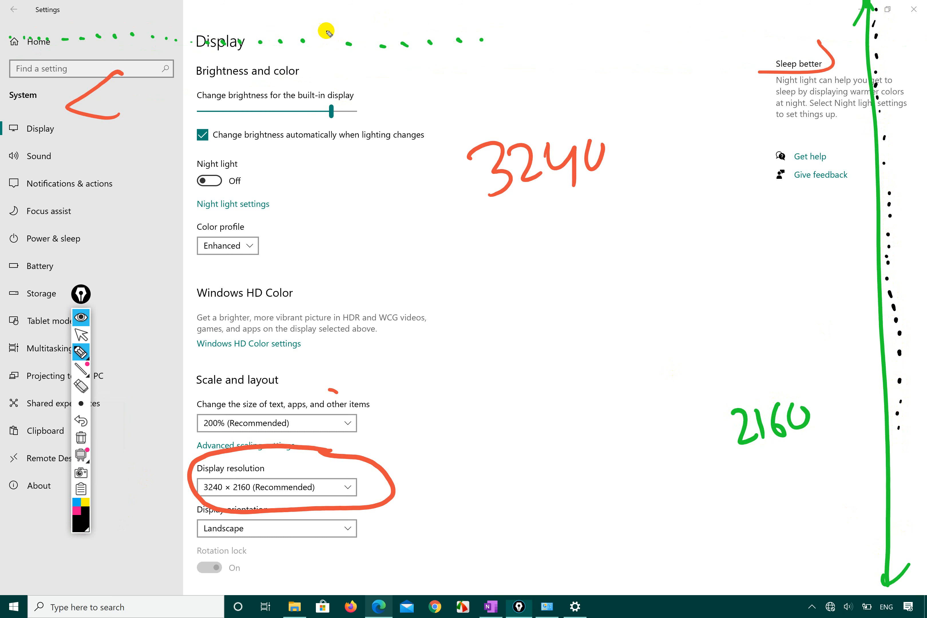
left_click(90, 100)
left_click(25, 80)
left_click_drag(48, 77, 101, 75)
left_click_drag(139, 72, 144, 73)
left_click_drag(168, 71, 209, 72)
left_click_drag(244, 71, 250, 72)
left_click_drag(356, 67, 369, 70)
left_click_drag(409, 63, 421, 63)
left_click_drag(463, 57, 468, 59)
left_click_drag(503, 53, 509, 55)
left_click_drag(544, 55, 587, 56)
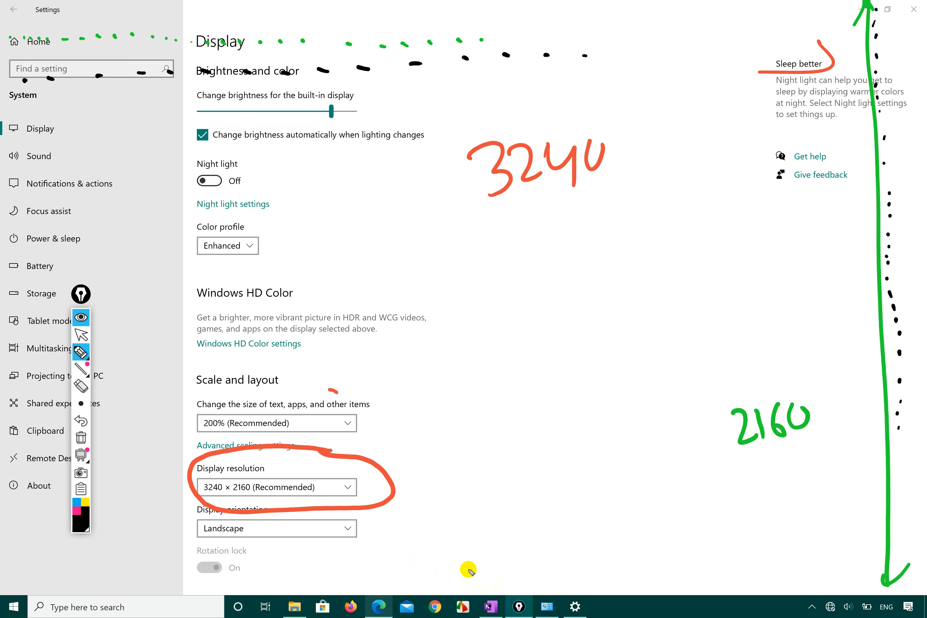
- Leave annotation mode, switch to OneNote, and draw a black rectangle below the on-screen 3240
left_click(80, 335)
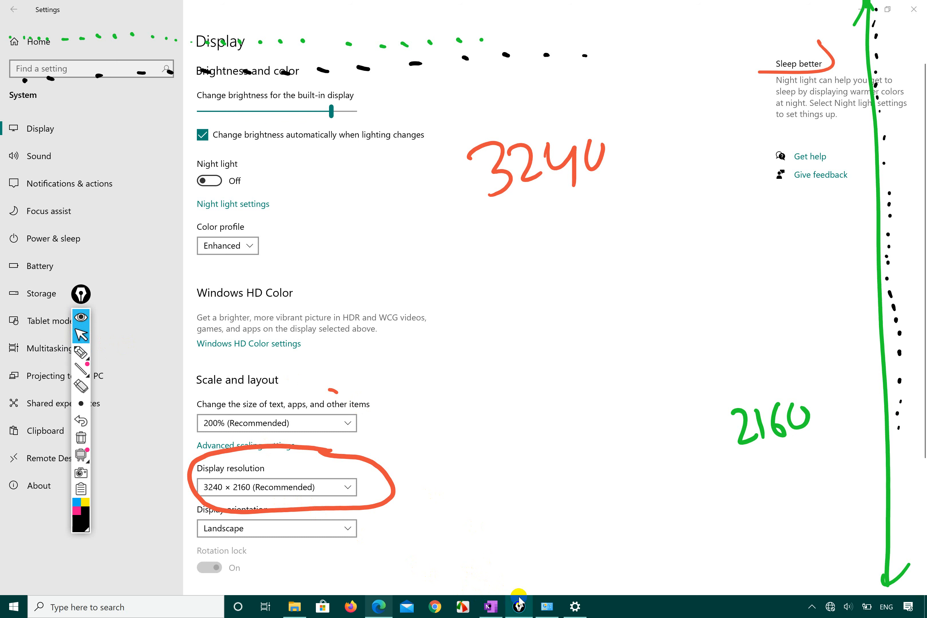
left_click(491, 606)
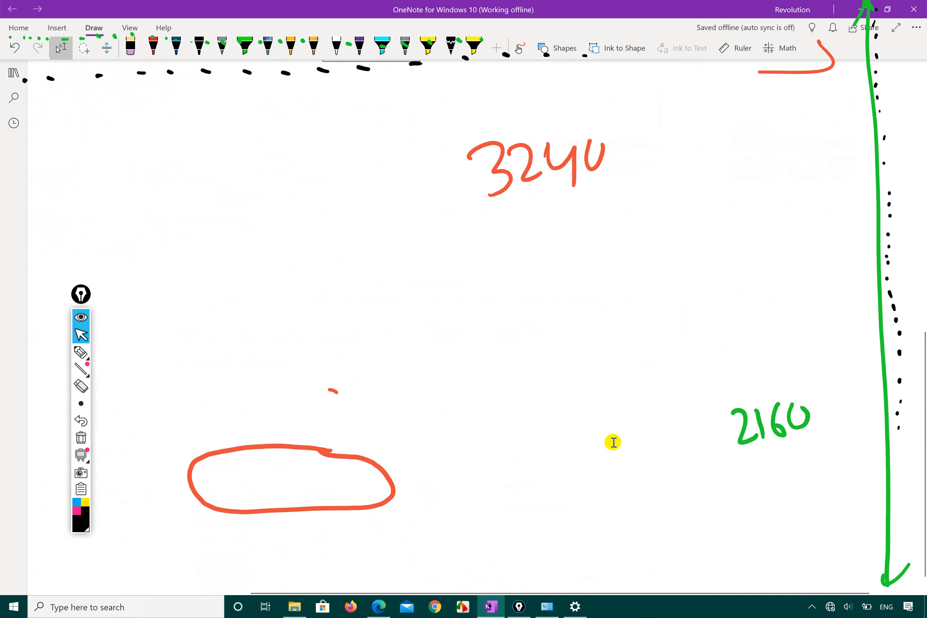
left_click(153, 47)
left_click(268, 48)
left_click(199, 48)
left_click(351, 256)
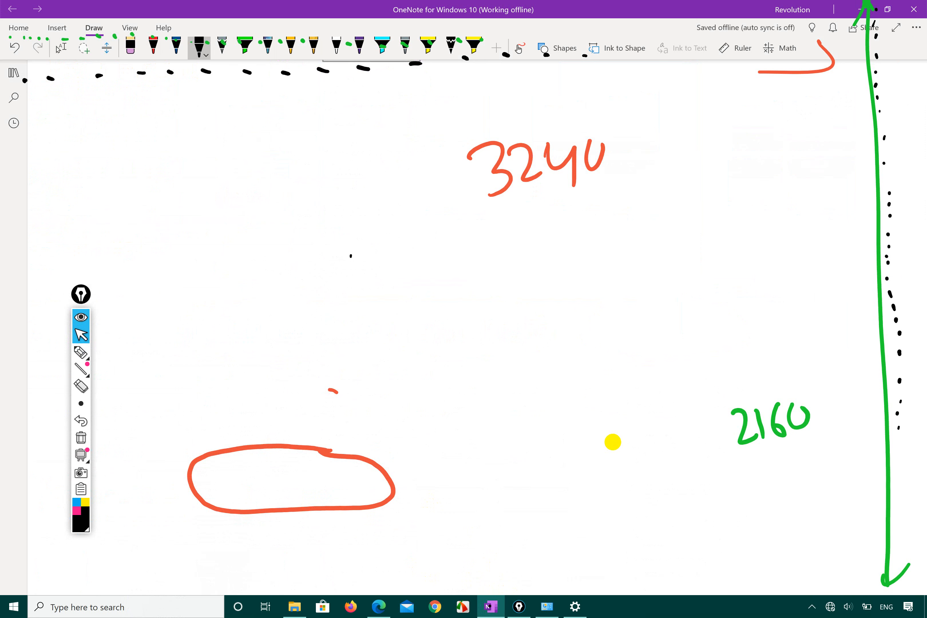
mouse_move(350, 255)
left_mouse_down()
mouse_move(360, 384)
mouse_move(594, 239)
mouse_move(565, 378)
mouse_move(371, 385)
left_mouse_up()
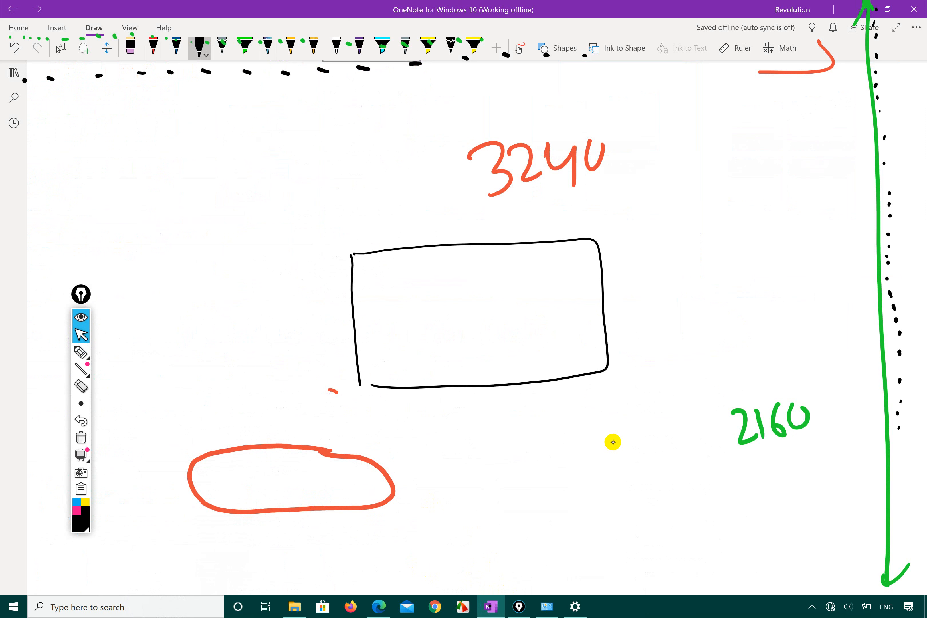
- Draw a double-headed arrow above the rectangle and another along its right side, labelling the vertical one 2160
mouse_move(345, 219)
left_mouse_down()
mouse_move(353, 240)
mouse_move(579, 210)
mouse_move(590, 194)
left_mouse_up()
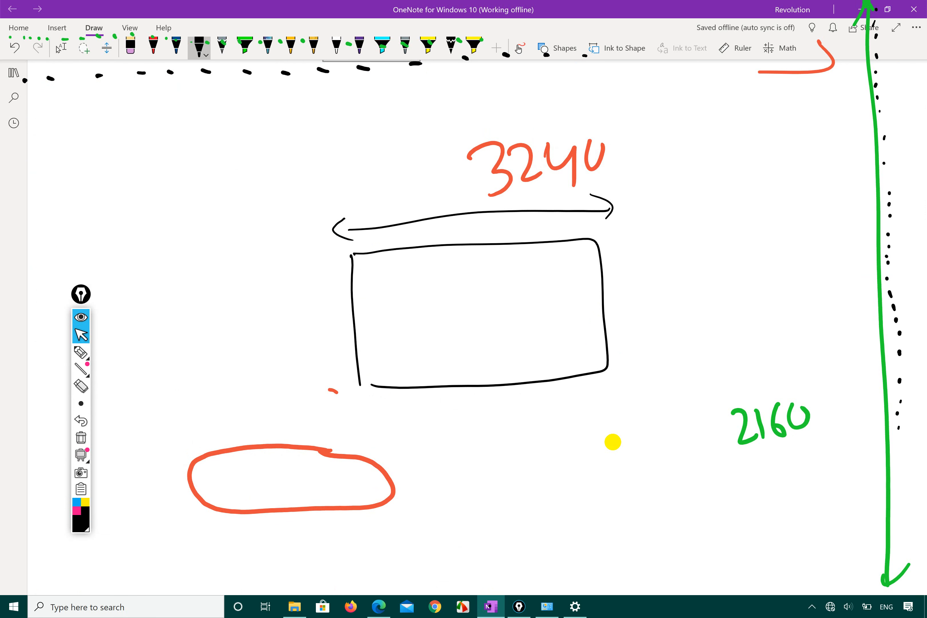
mouse_move(626, 272)
left_mouse_down()
mouse_move(633, 236)
mouse_move(640, 359)
mouse_move(652, 364)
left_mouse_up()
left_click_drag(669, 284, 686, 306)
mouse_move(703, 271)
left_mouse_down()
mouse_move(703, 304)
mouse_move(715, 292)
left_mouse_up()
mouse_move(741, 273)
left_mouse_down()
mouse_move(736, 294)
mouse_move(742, 274)
left_mouse_up()
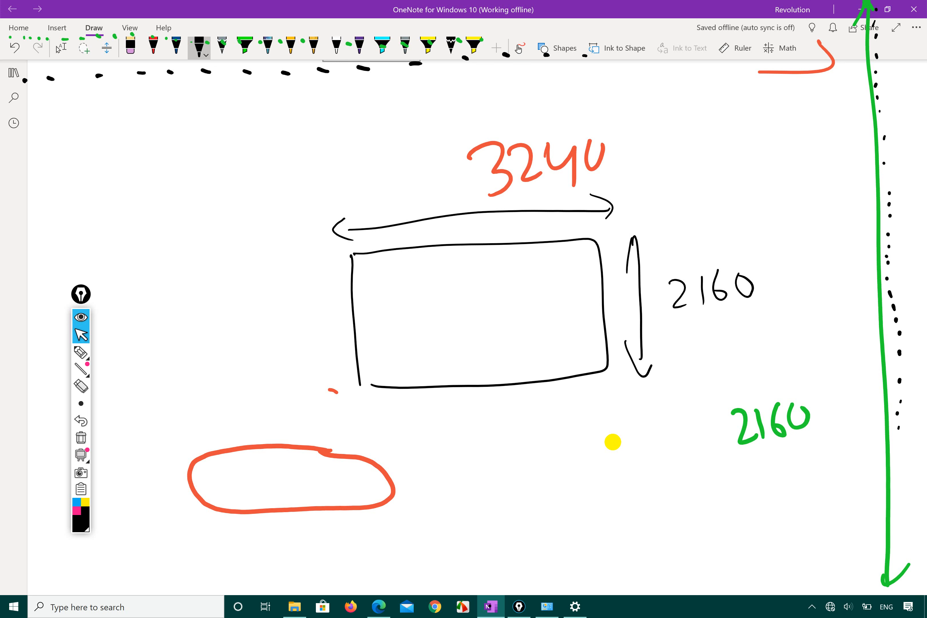
- Choose the purple pen and draw a row of dots just inside the rectangle's upper edge
left_click(199, 47)
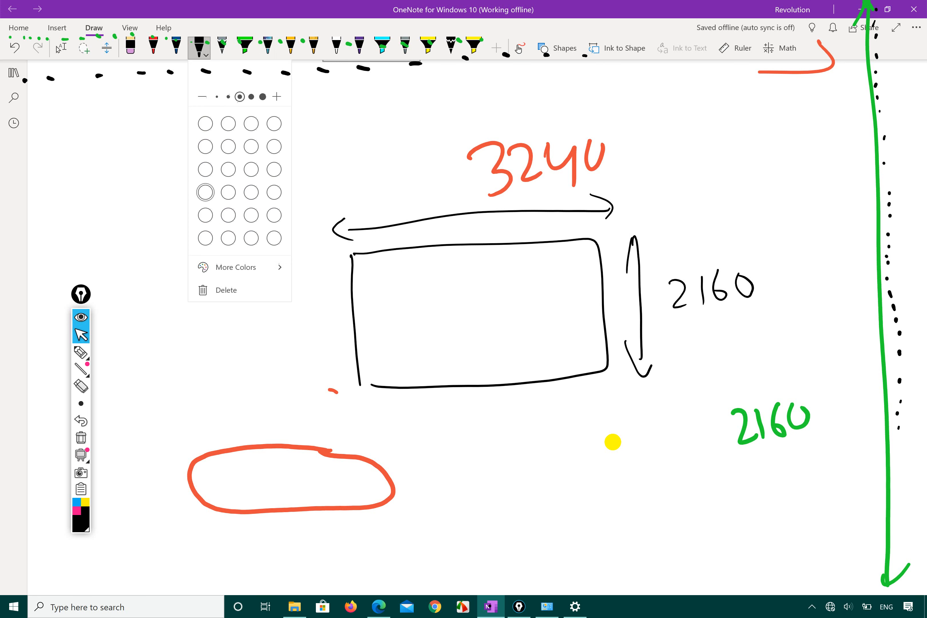
left_click(359, 47)
left_click(506, 276)
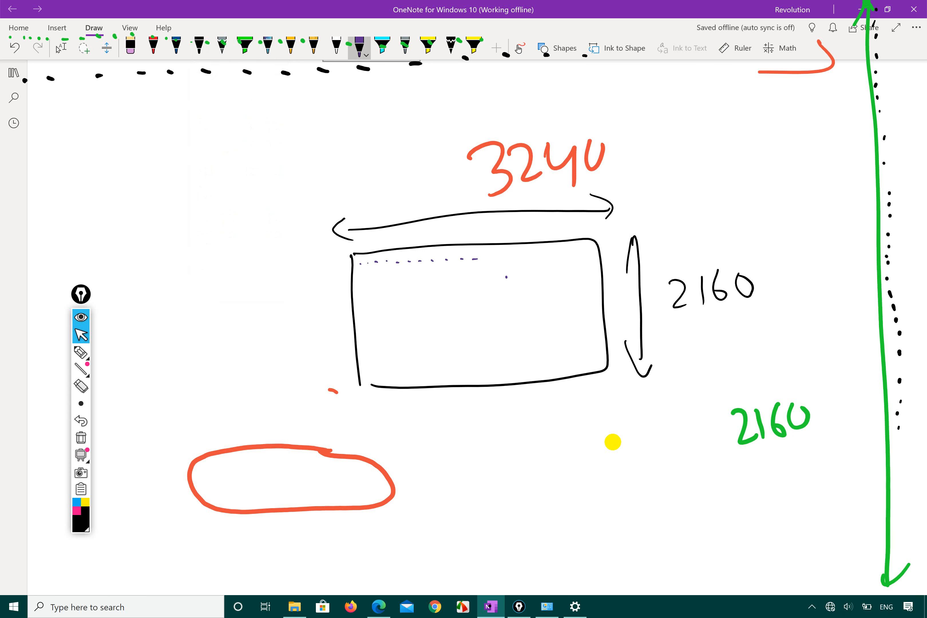
left_click_drag(486, 258, 535, 257)
left_click_drag(543, 257, 548, 257)
- Draw purple arrows from 3240 to the top dots and from 2160 to the rectangle's right side, dotting that side too
mouse_move(502, 196)
left_mouse_down()
mouse_move(431, 261)
mouse_move(447, 262)
left_mouse_up()
mouse_move(503, 195)
left_mouse_down()
mouse_move(542, 249)
mouse_move(565, 241)
left_mouse_up()
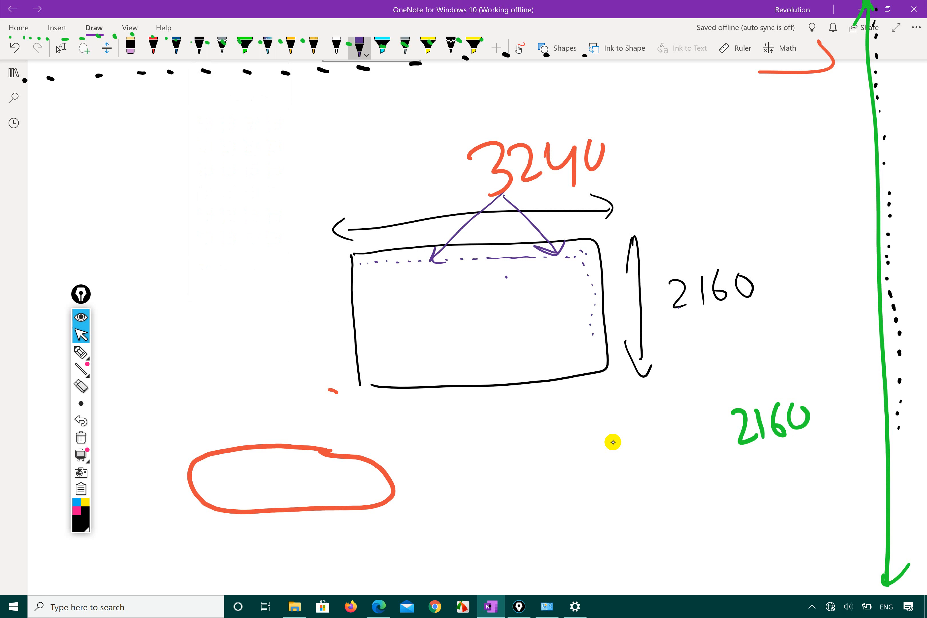
mouse_move(588, 260)
left_mouse_down()
mouse_move(656, 286)
mouse_move(602, 271)
left_mouse_up()
mouse_move(665, 292)
left_mouse_down()
mouse_move(623, 351)
mouse_move(633, 350)
left_mouse_up()
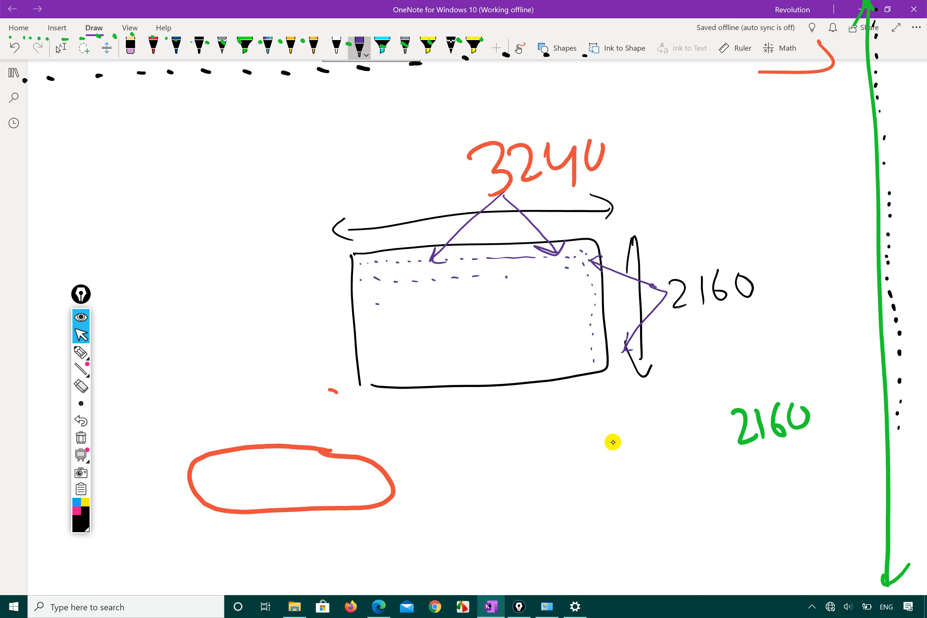
- Fill the rectangle's interior with scattered purple dashes in rows
left_click_drag(467, 318, 474, 318)
left_click_drag(514, 310, 519, 312)
left_click_drag(544, 306, 579, 307)
left_click_drag(381, 340, 384, 342)
- Draw a purple line along the rectangle's top row of dots and write a smaller 2160 below the side label
left_click_drag(339, 266, 347, 269)
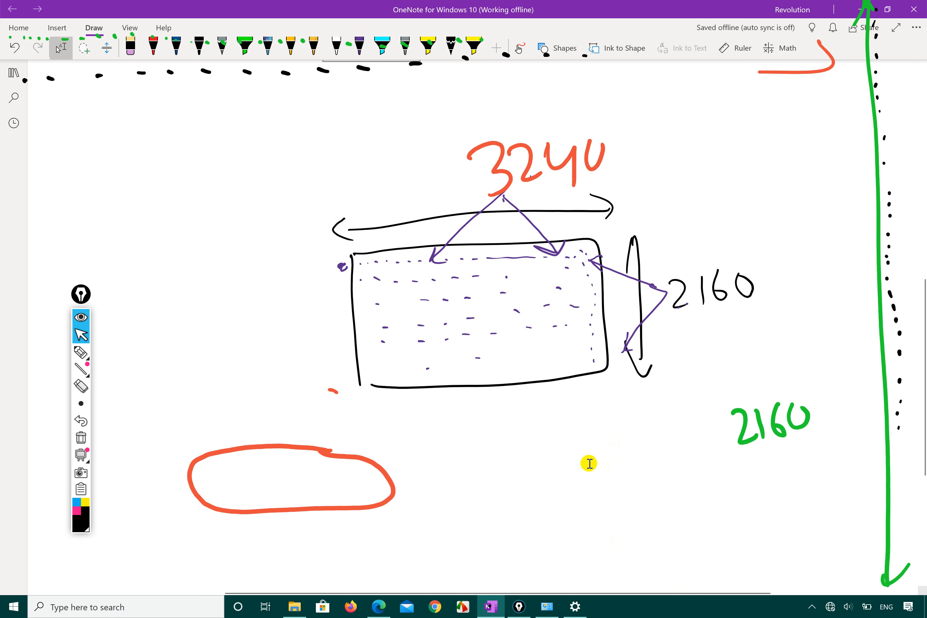
left_click_drag(350, 264, 584, 252)
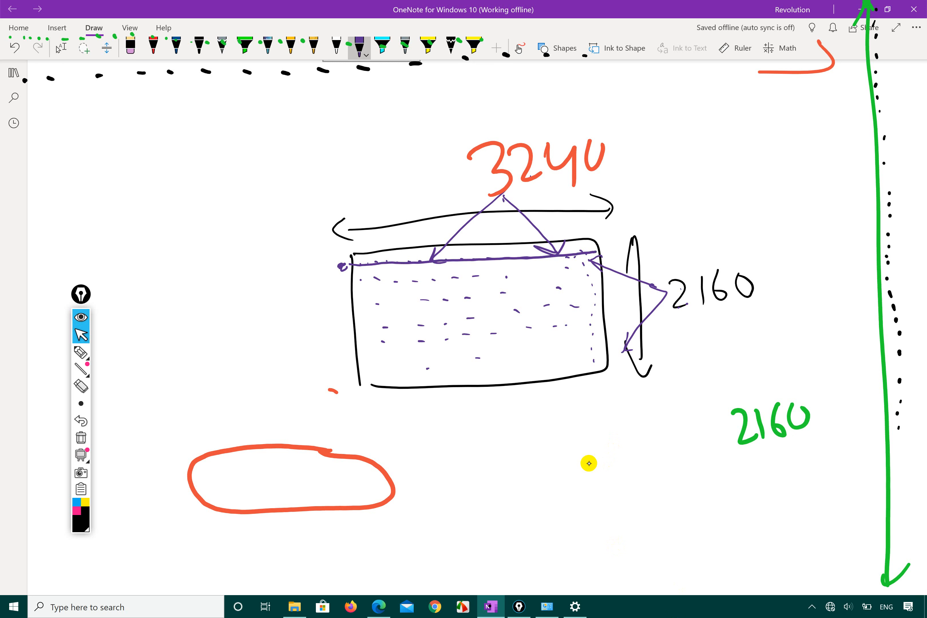
left_click_drag(674, 281, 679, 306)
left_click_drag(670, 334, 682, 347)
mouse_move(689, 330)
left_mouse_down()
mouse_move(688, 342)
mouse_move(715, 327)
left_mouse_up()
- Go to the blank page area below the rectangle and clear all the on-screen annotation marks
scroll(511, 319, "down", 6)
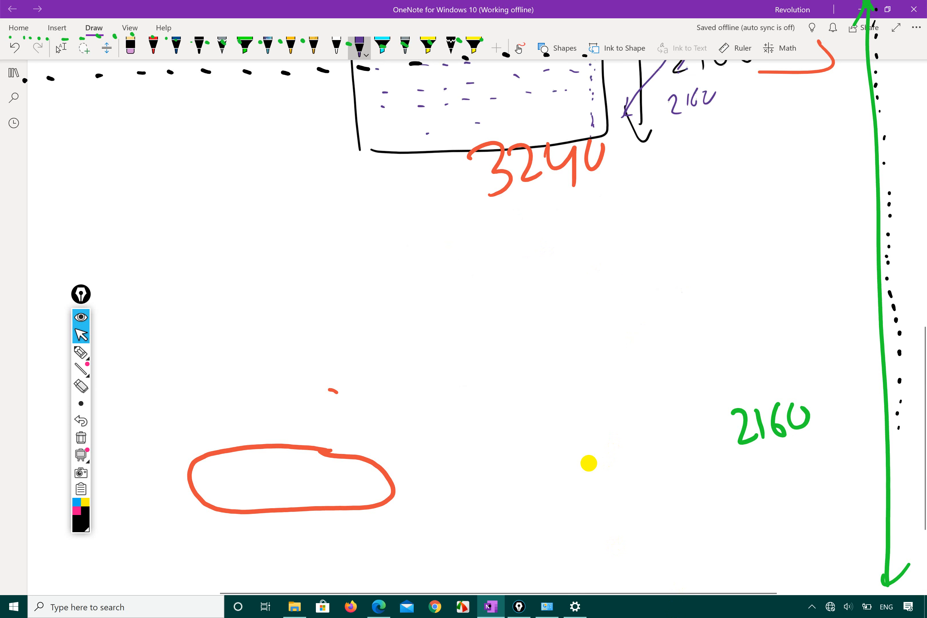
scroll(511, 319, "up", 2)
scroll(588, 463, "up", 5)
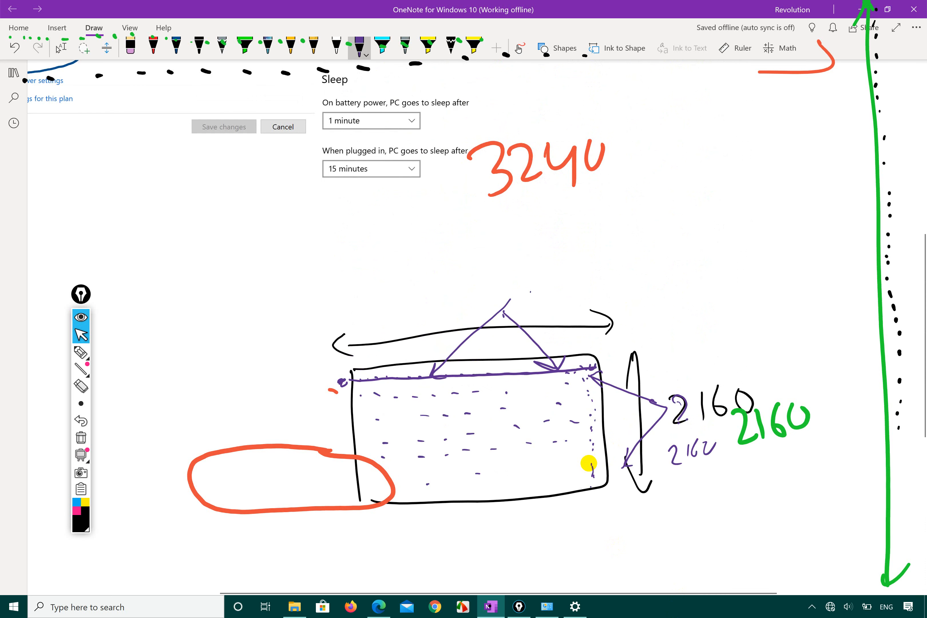
scroll(589, 463, "down", 8)
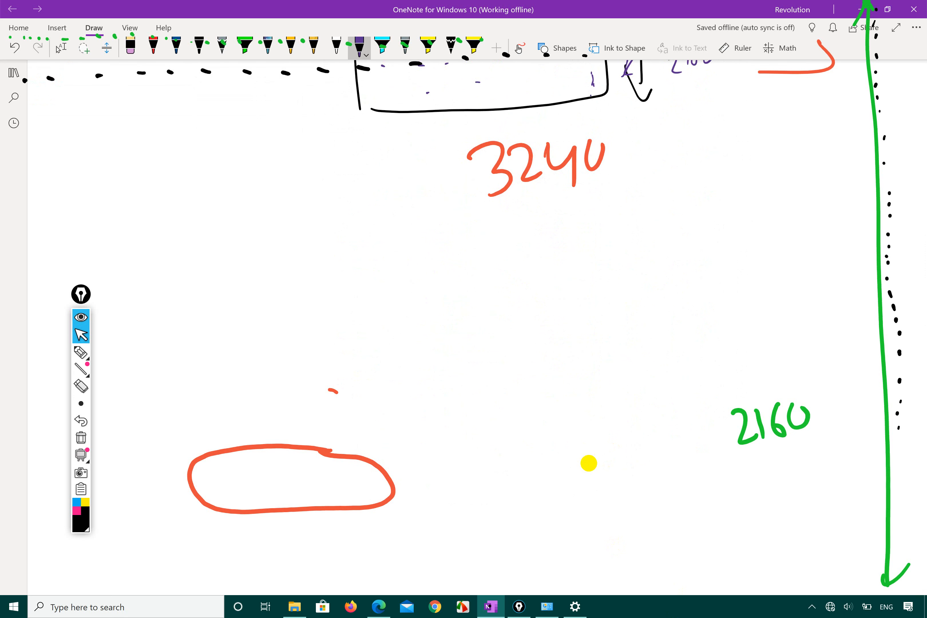
left_click(81, 437)
- Draw a larger purple rectangle in the blank area and write 1, 2, 3, 4 along its upper edge
left_click_drag(297, 358, 297, 361)
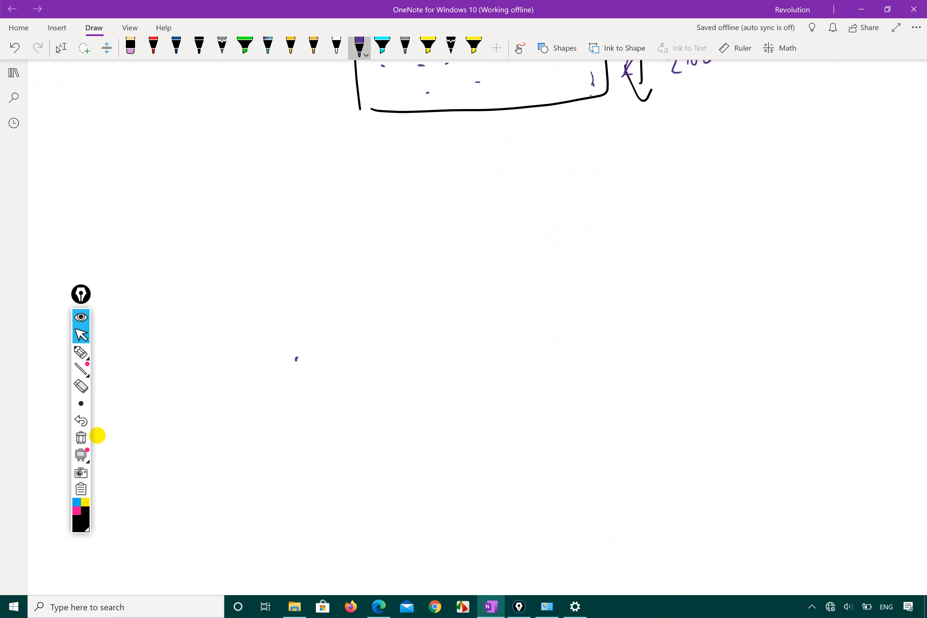
mouse_move(356, 265)
left_mouse_down()
mouse_move(367, 395)
mouse_move(629, 233)
mouse_move(575, 395)
mouse_move(395, 394)
left_mouse_up()
mouse_move(342, 237)
left_mouse_down()
mouse_move(350, 260)
mouse_move(385, 245)
mouse_move(387, 254)
left_mouse_up()
left_click_drag(407, 234, 409, 247)
left_click_drag(428, 233, 442, 234)
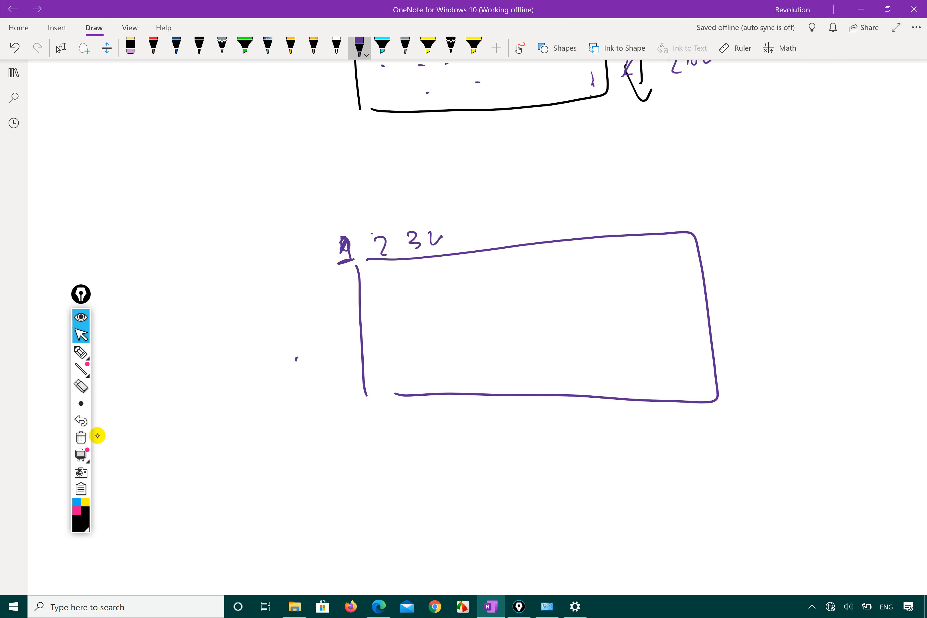
- Continue the upper numbering with dots up to 3240, and number the right side from 1 down to 2160
mouse_move(666, 210)
left_mouse_down()
mouse_move(667, 224)
mouse_move(704, 219)
left_mouse_up()
mouse_move(700, 211)
left_mouse_down()
mouse_move(700, 225)
mouse_move(717, 212)
left_mouse_up()
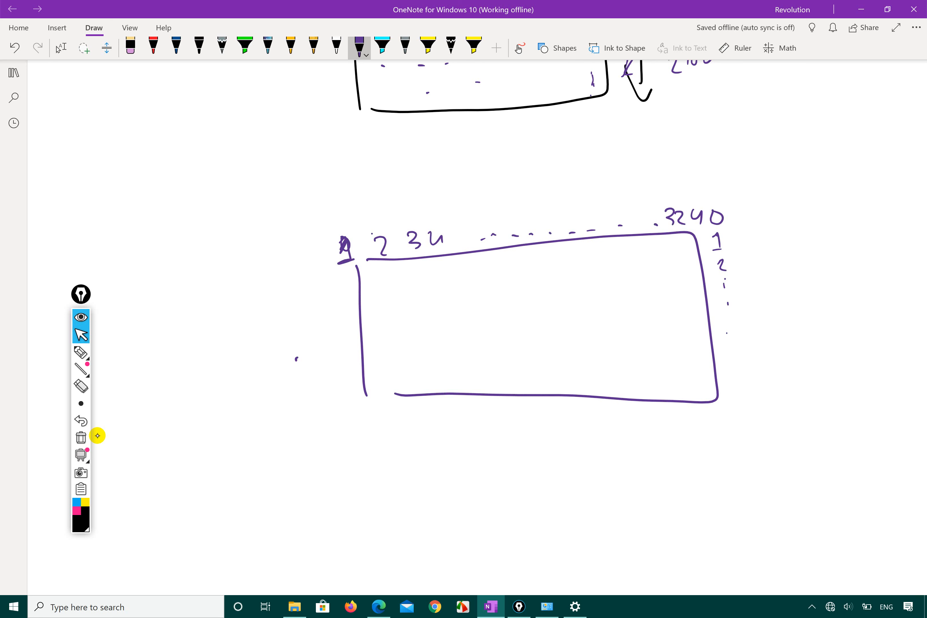
left_click_drag(743, 391, 749, 403)
left_click_drag(755, 383, 756, 403)
left_click_drag(768, 383, 763, 396)
mouse_move(782, 383)
left_mouse_down()
mouse_move(782, 401)
mouse_move(786, 394)
left_mouse_up()
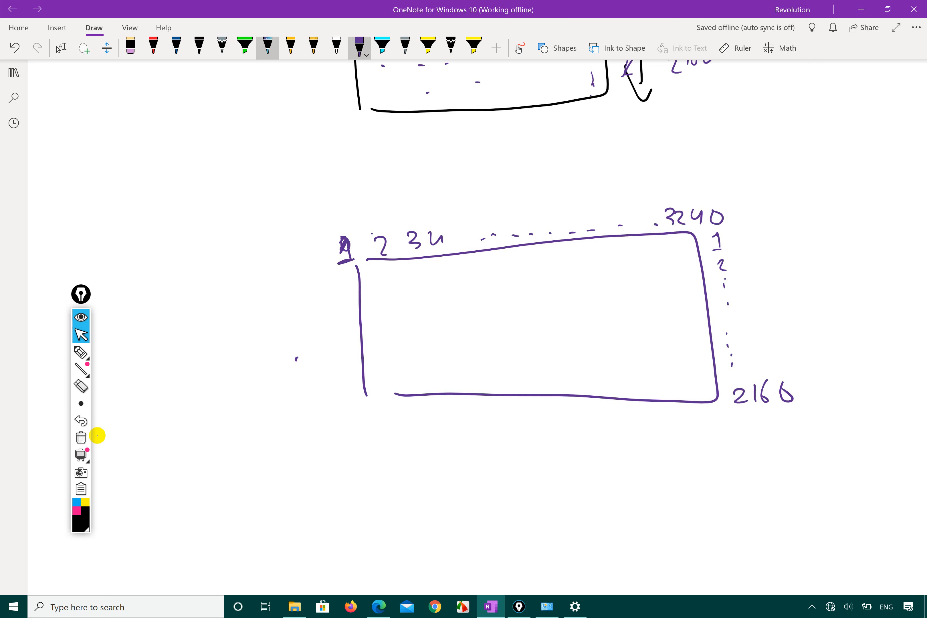
- Fill the purple rectangle with red horizontal lines stacked from its upper edge down to its lower edge
left_click(153, 46)
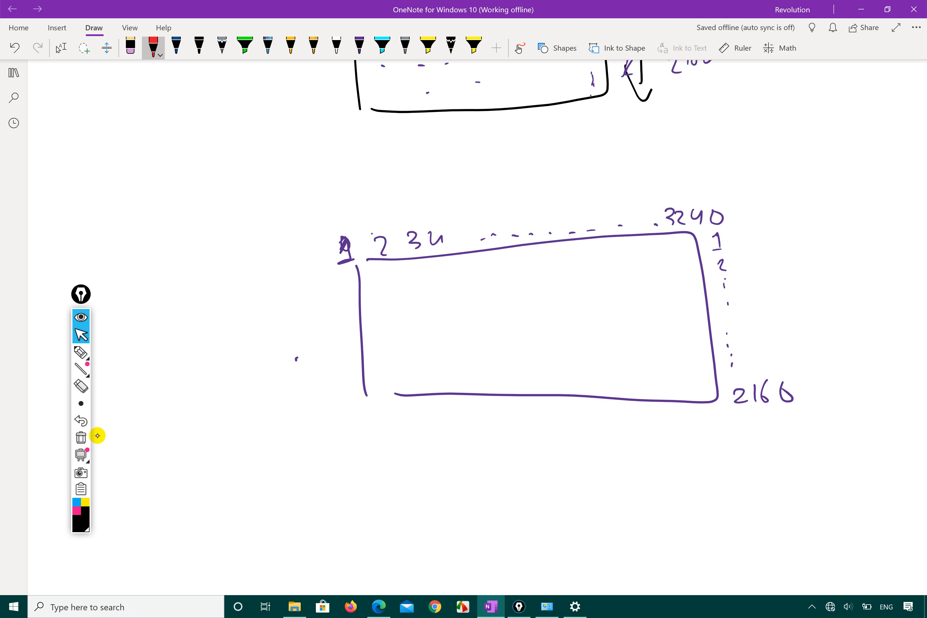
mouse_move(362, 272)
left_mouse_down()
mouse_move(520, 269)
mouse_move(698, 250)
left_mouse_up()
left_click_drag(369, 296, 461, 291)
left_click_drag(500, 287, 689, 276)
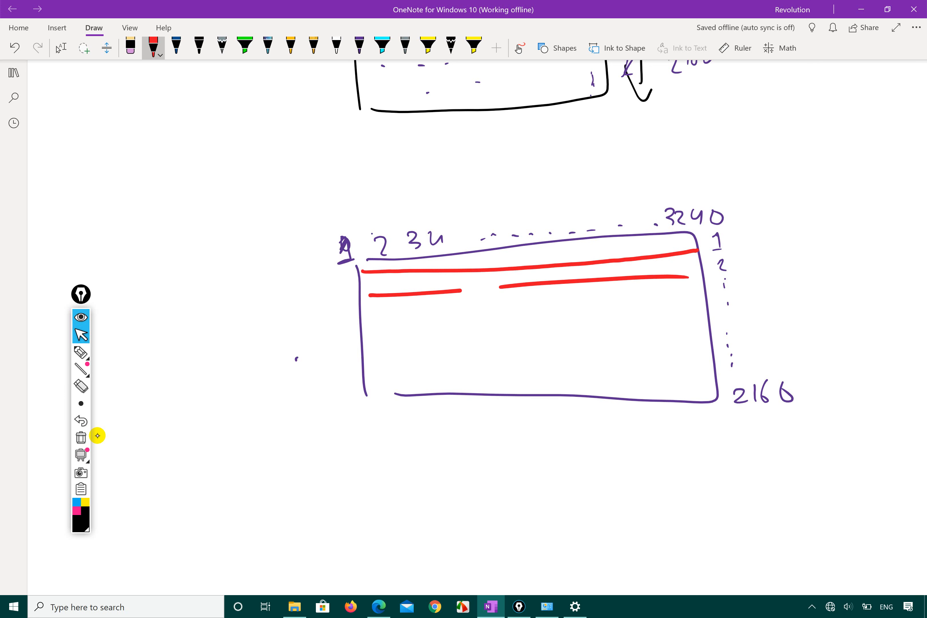
left_click_drag(375, 319, 703, 305)
left_click_drag(386, 344, 690, 318)
left_click_drag(370, 366, 658, 354)
left_click_drag(376, 385, 656, 367)
- Draw red strokes joining the lines' ends at one point outside the rectangle, add a curved arrow towards 2160, and retrace the first red line
left_click_drag(689, 253, 812, 310)
left_click_drag(684, 280, 817, 308)
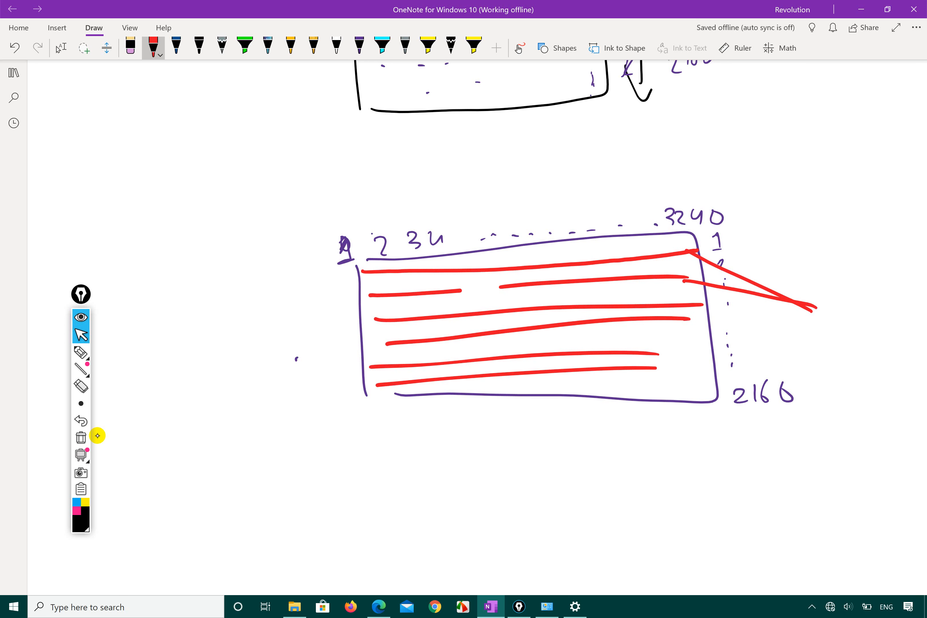
mouse_move(694, 305)
left_mouse_down()
mouse_move(817, 319)
mouse_move(691, 326)
mouse_move(704, 346)
mouse_move(809, 313)
left_mouse_up()
mouse_move(658, 365)
left_mouse_down()
mouse_move(729, 351)
mouse_move(813, 311)
mouse_move(794, 396)
mouse_move(825, 391)
left_mouse_up()
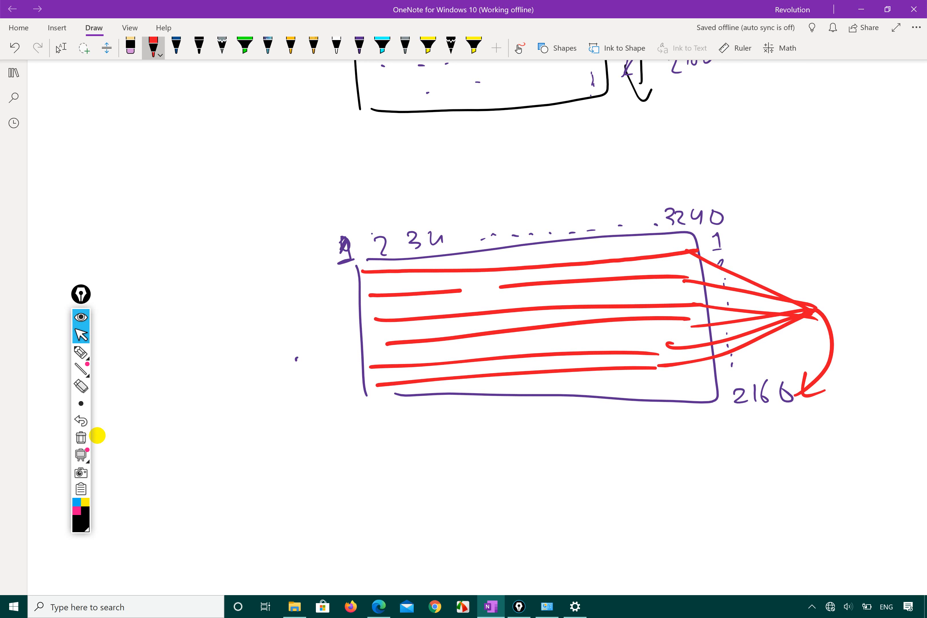
left_click_drag(680, 255, 364, 270)
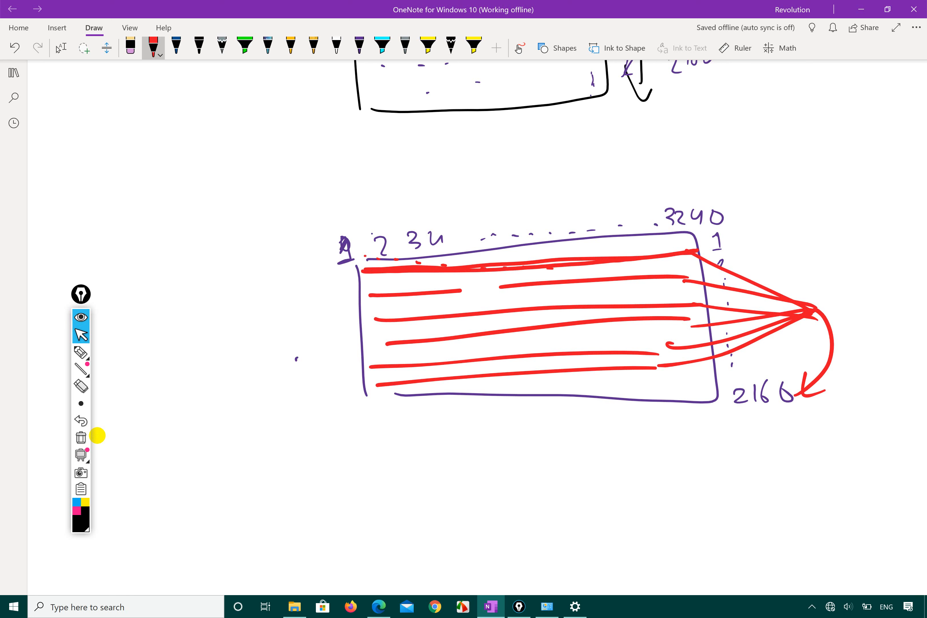
- Show the desktop, close the open Settings window, and reopen Windows Settings at the System display page
key("super+d")
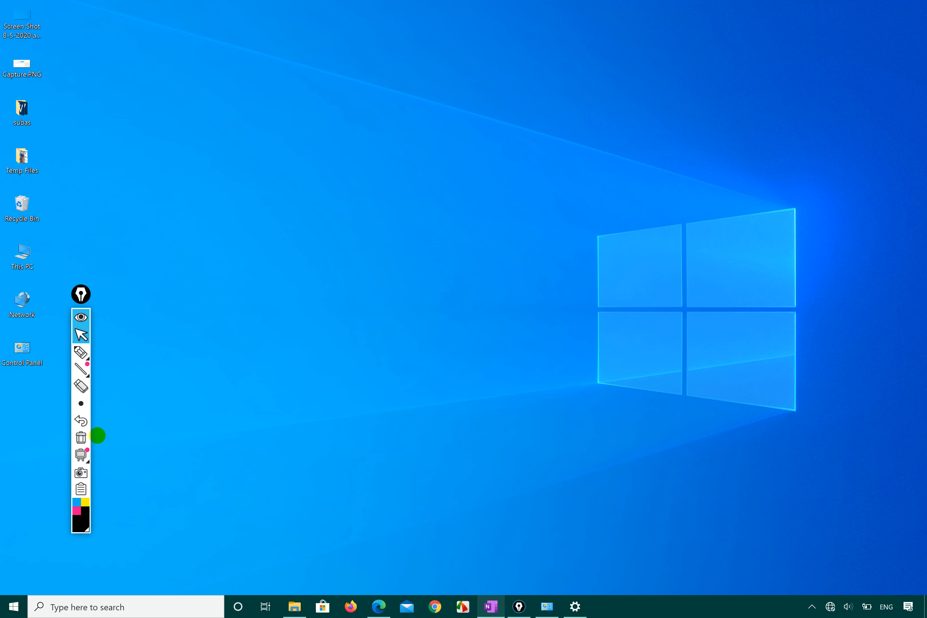
left_click(548, 607)
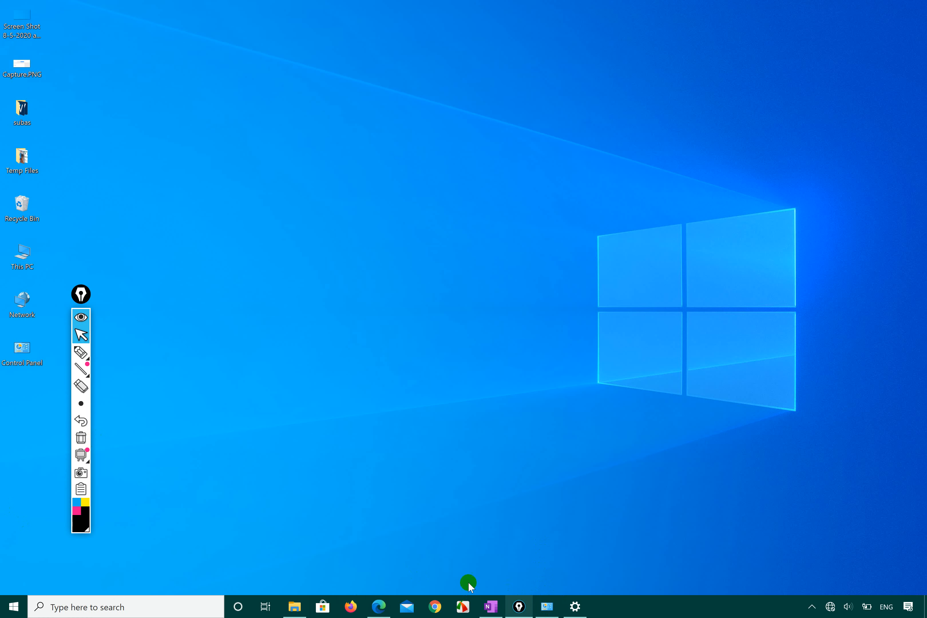
left_click(575, 606)
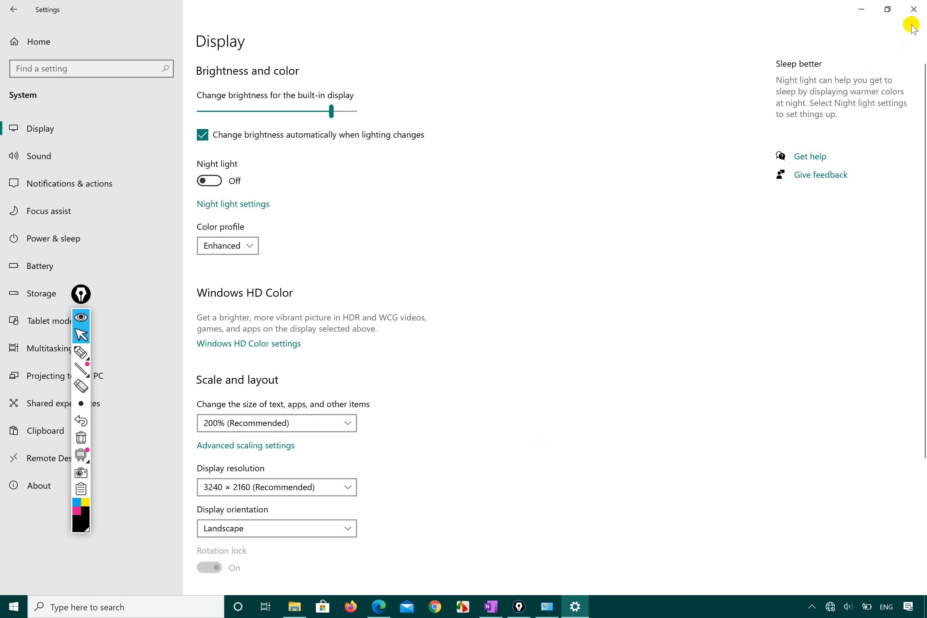
left_click(913, 9)
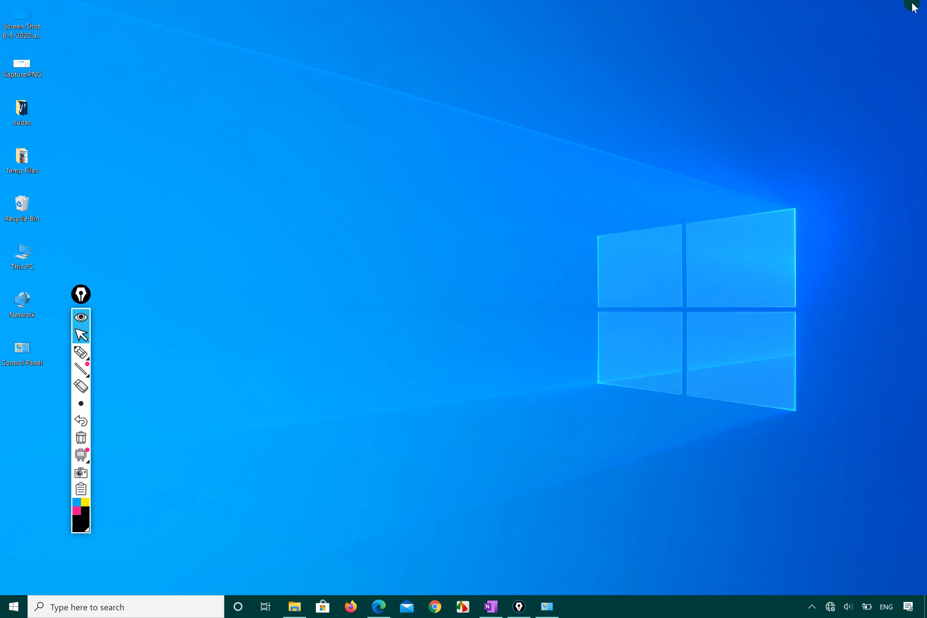
left_click(10, 609)
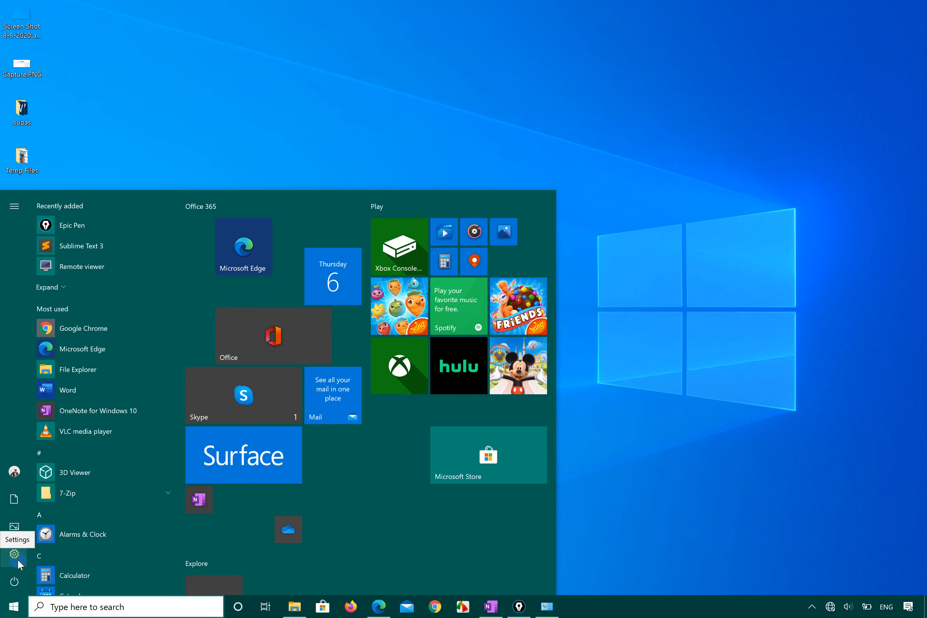
left_click(14, 555)
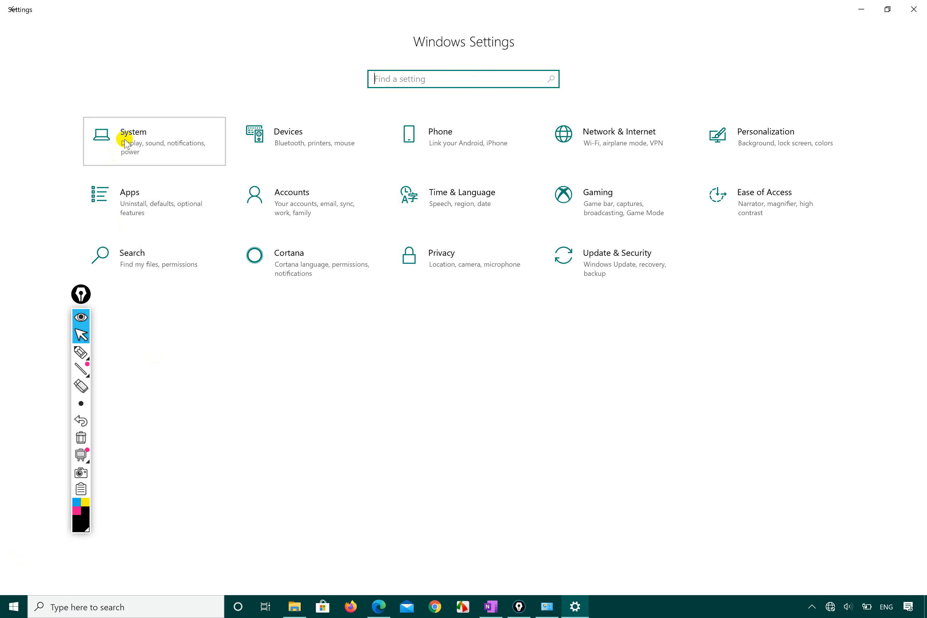
left_click(127, 143)
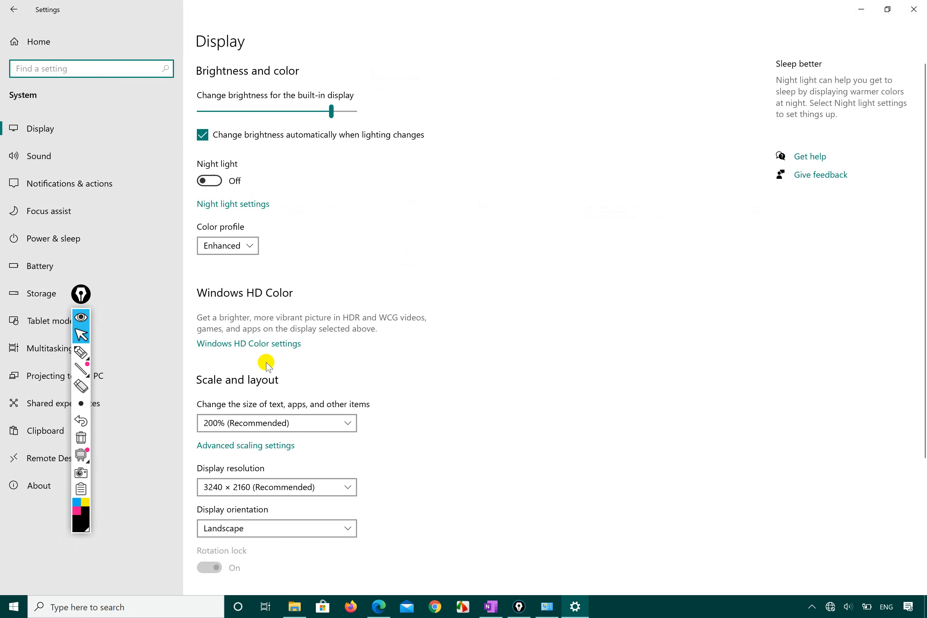
- Set the display resolution to 2560 × 2048 and keep the changes
scroll(266, 364, "down", 2)
left_click(297, 398)
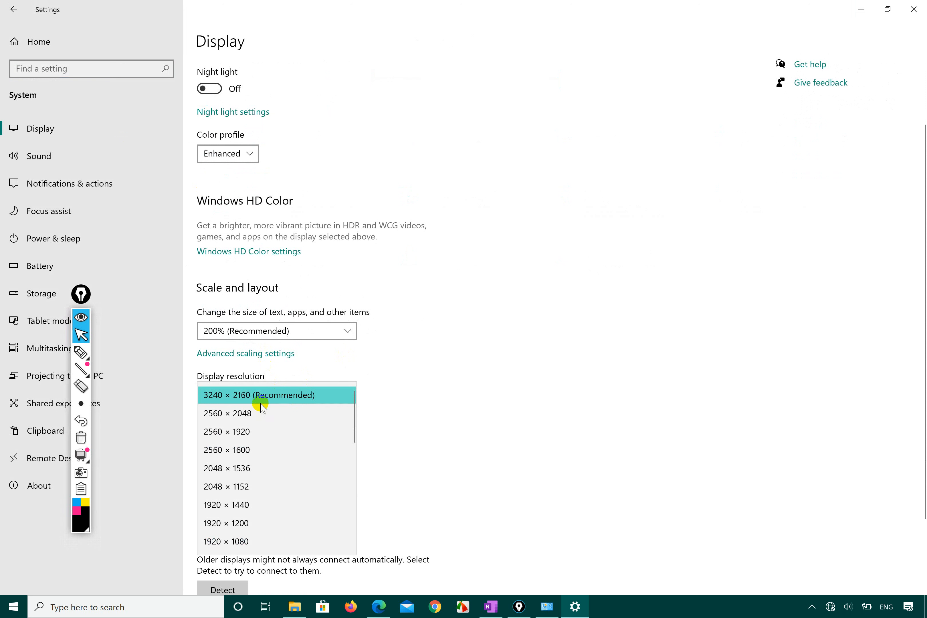
left_click(245, 415)
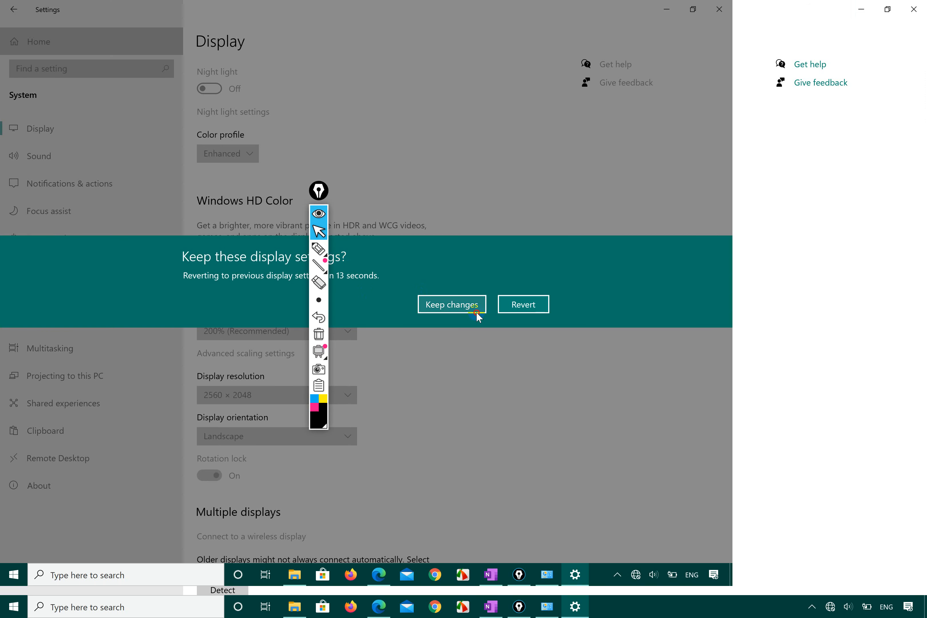
left_click(477, 310)
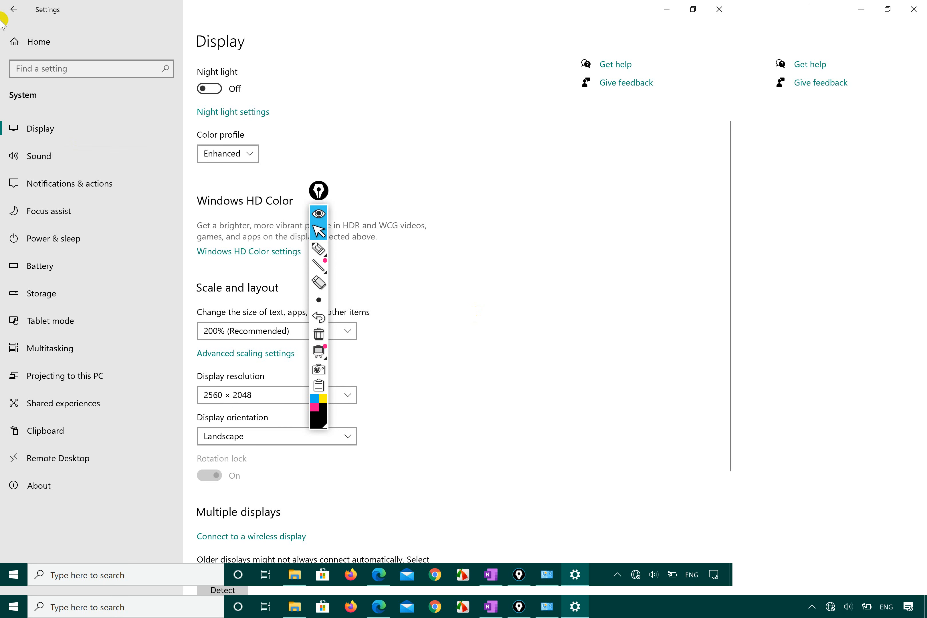
- Look at the scaling options, then set the display resolution to 2560 × 1920 and keep the changes
left_click(244, 337)
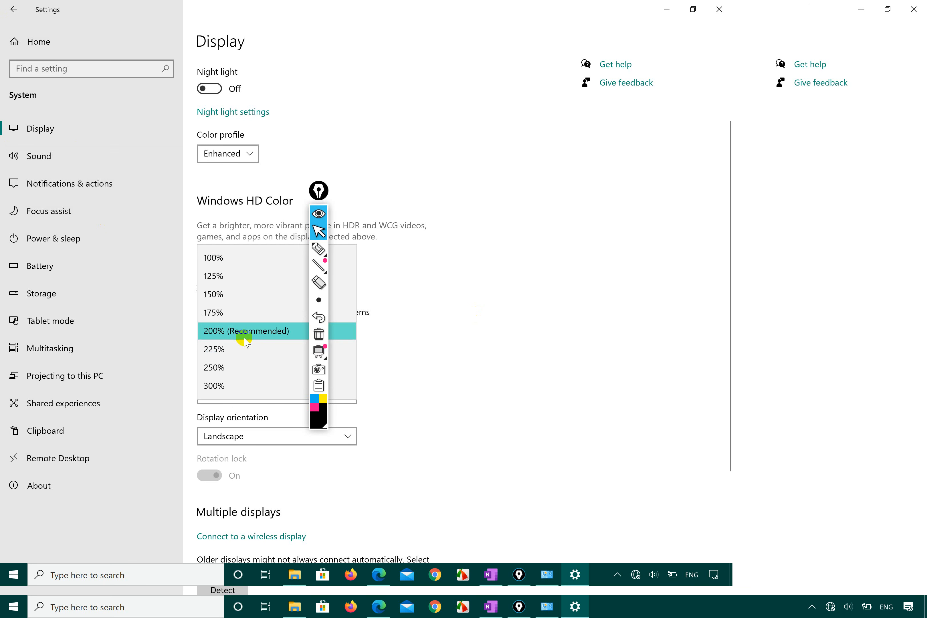
left_click(494, 311)
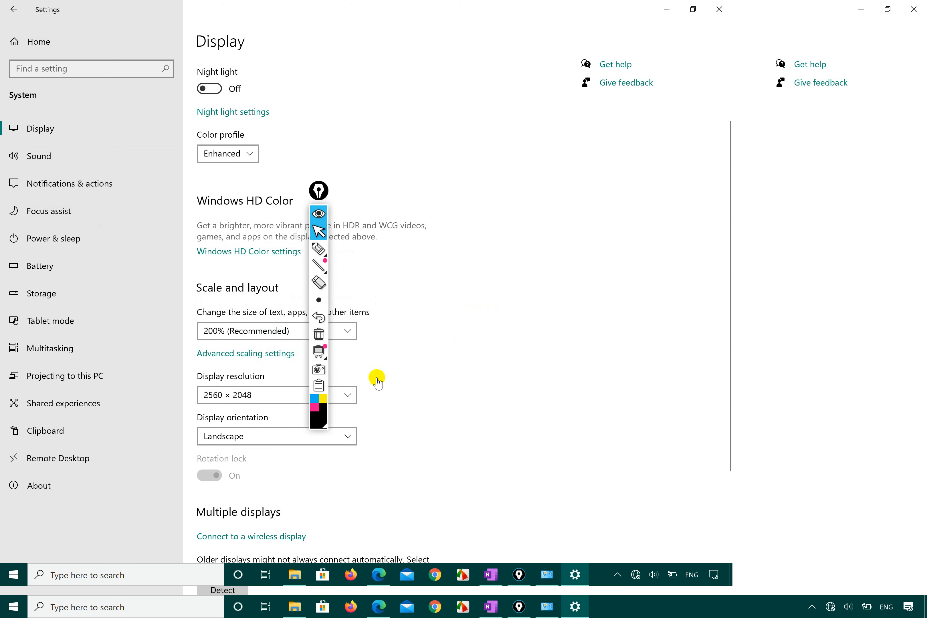
left_click(254, 396)
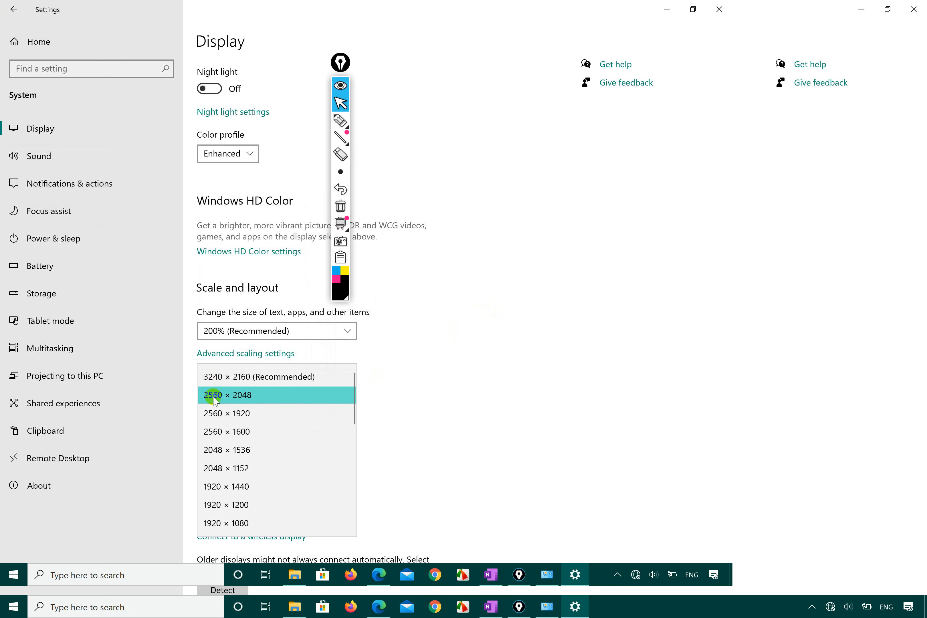
left_click(214, 400)
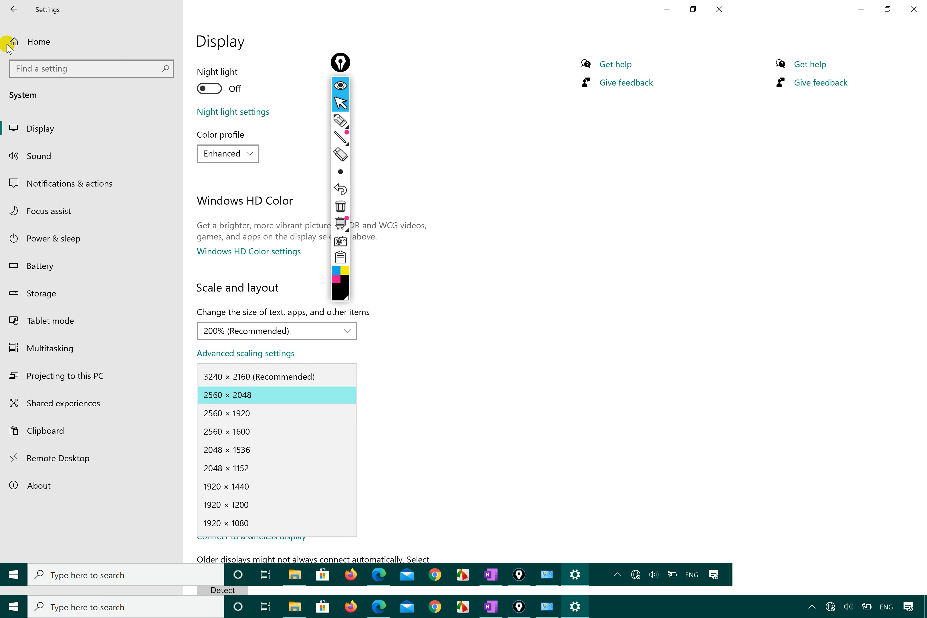
left_click(231, 414)
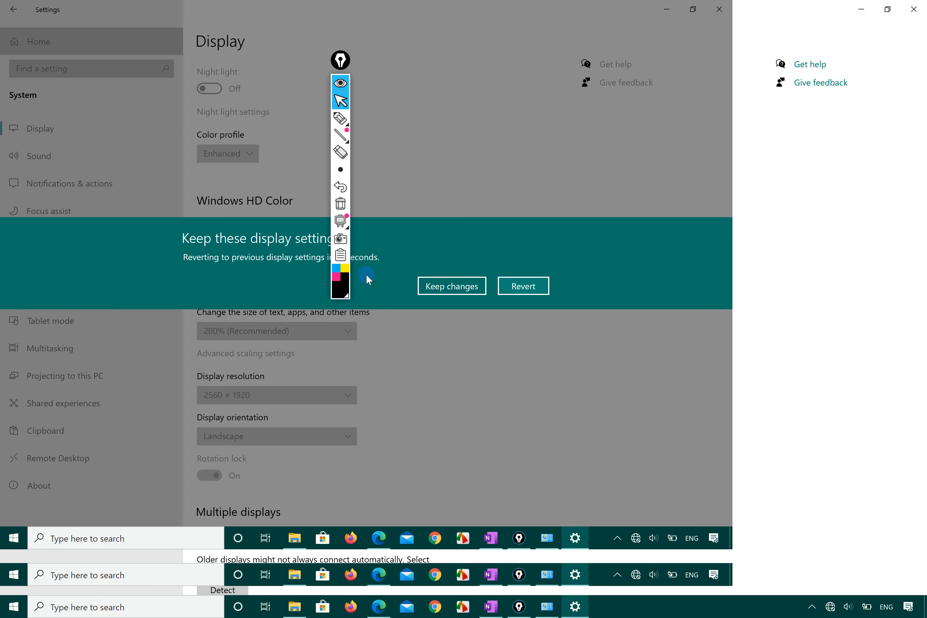
left_click(451, 293)
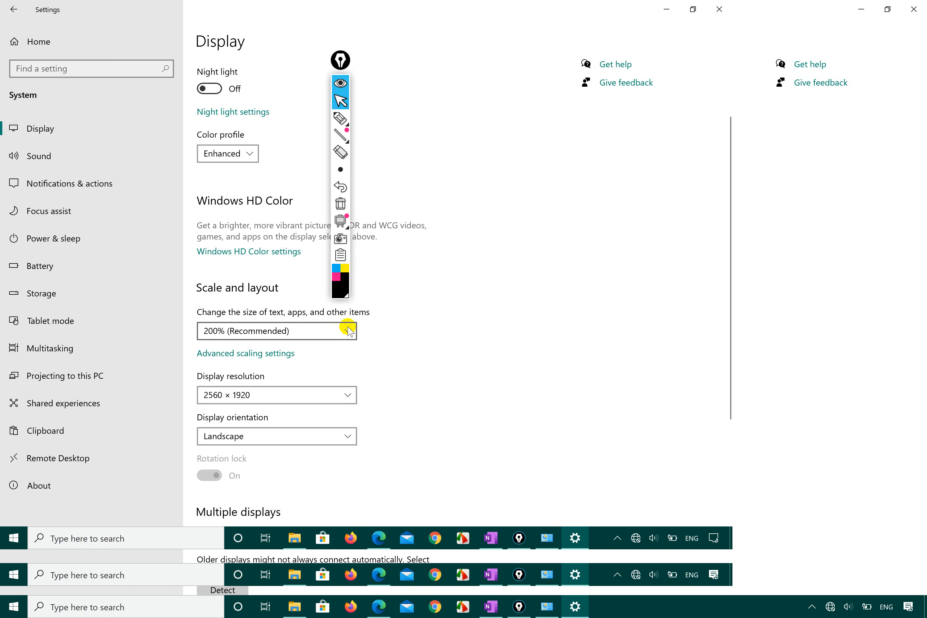
- Restore the display resolution to 3240 × 2160 (Recommended) and keep the changes
left_click(347, 395)
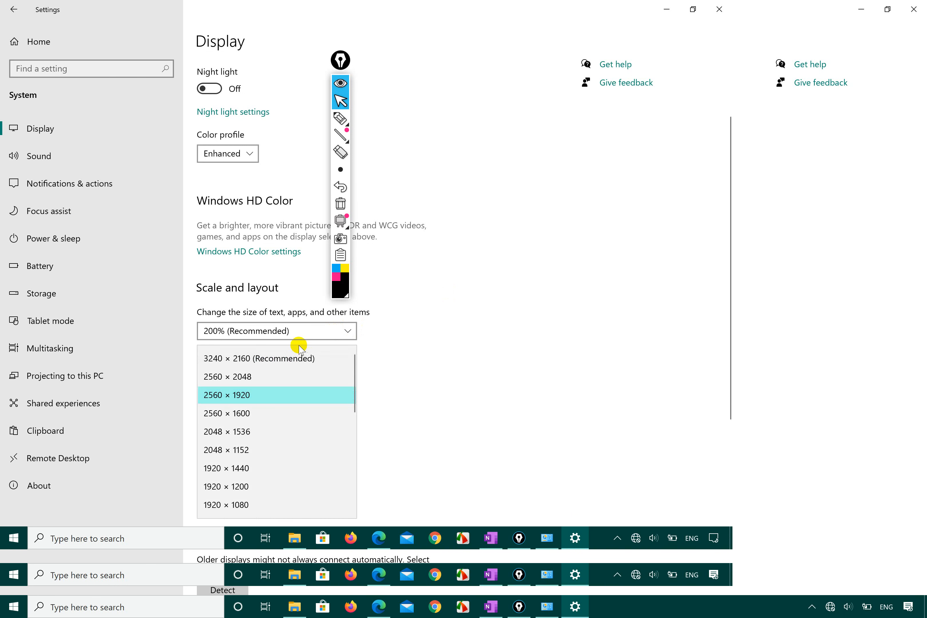
left_click(300, 358)
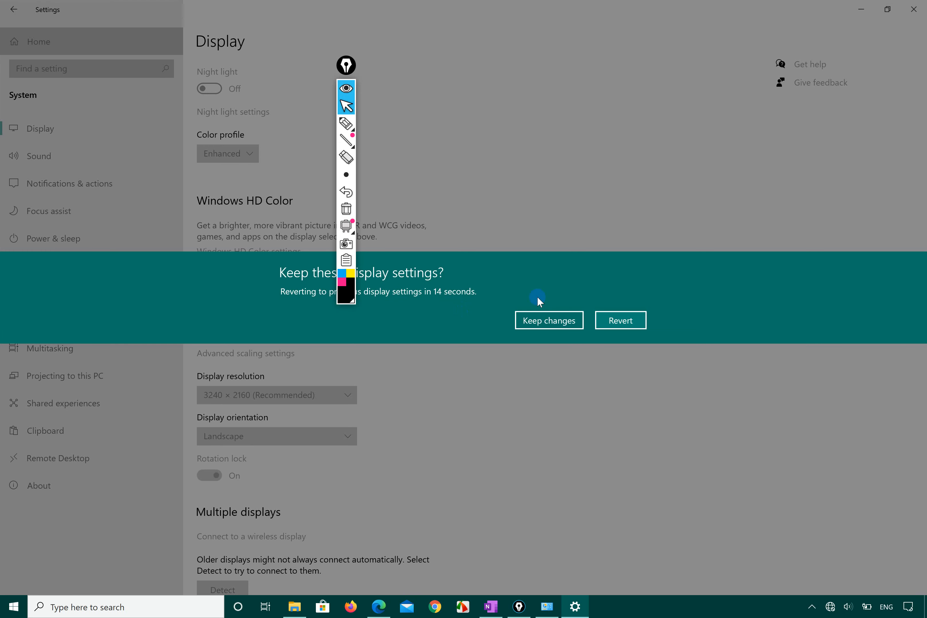
left_click(550, 320)
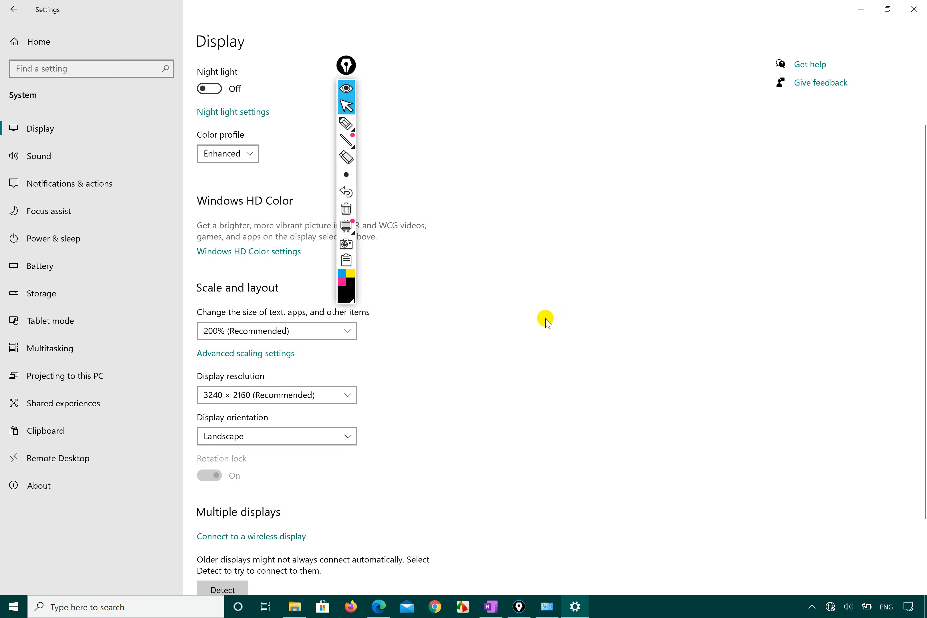
- Browse the lower display resolutions and try to set the screen to 1366 × 768
left_click(349, 393)
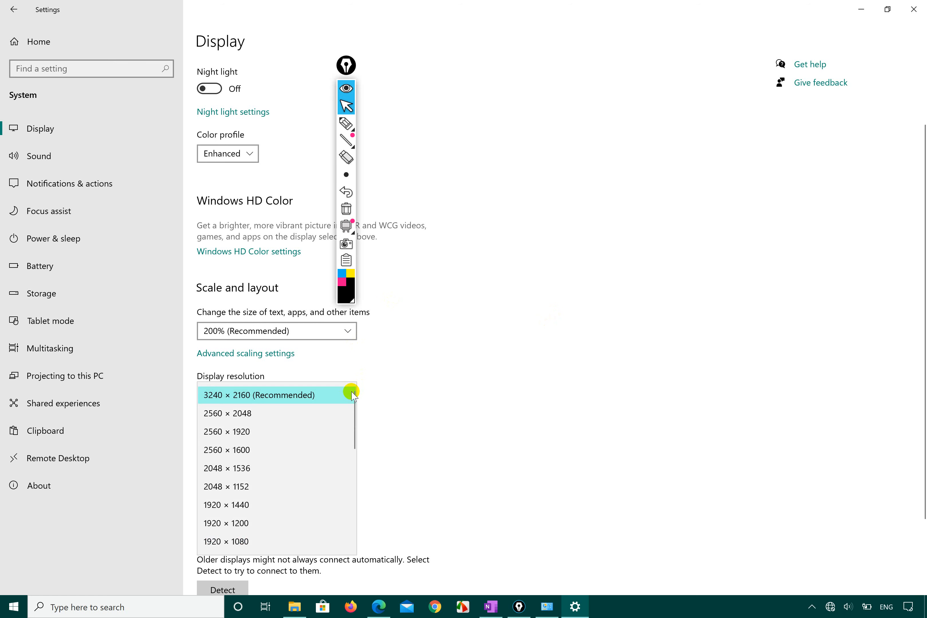
scroll(307, 484, "down", 5)
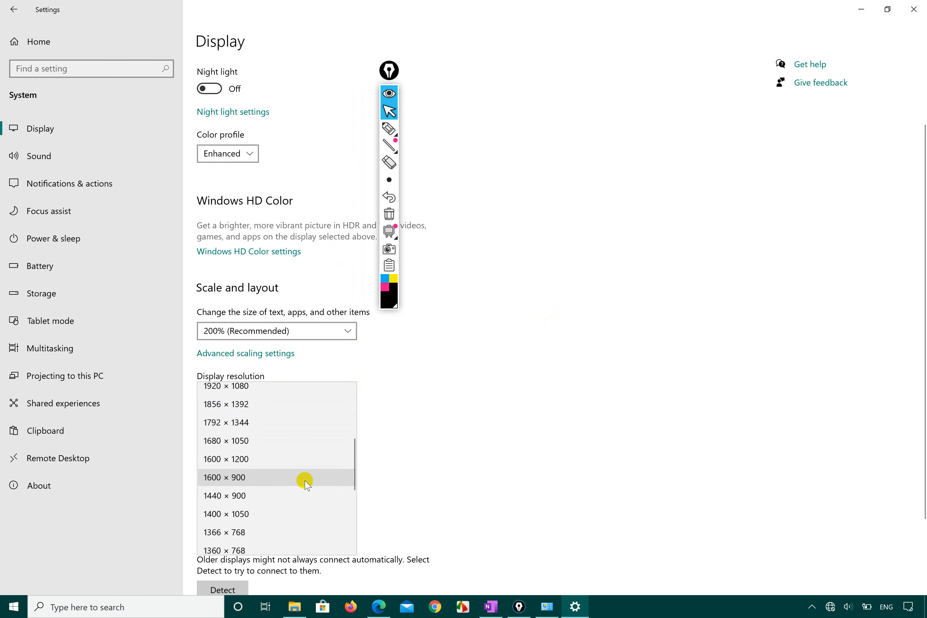
scroll(306, 484, "down", 1)
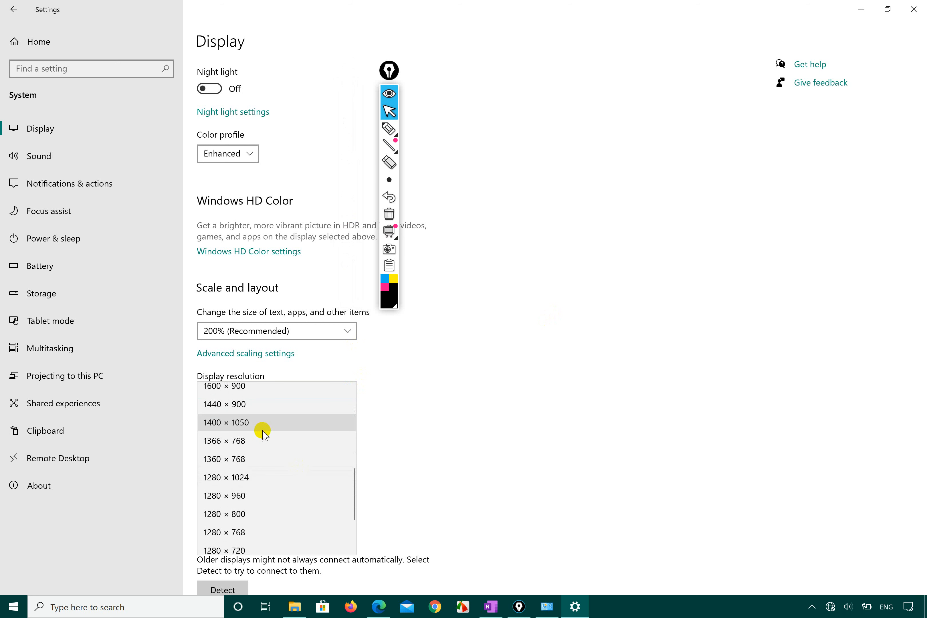
left_click(251, 440)
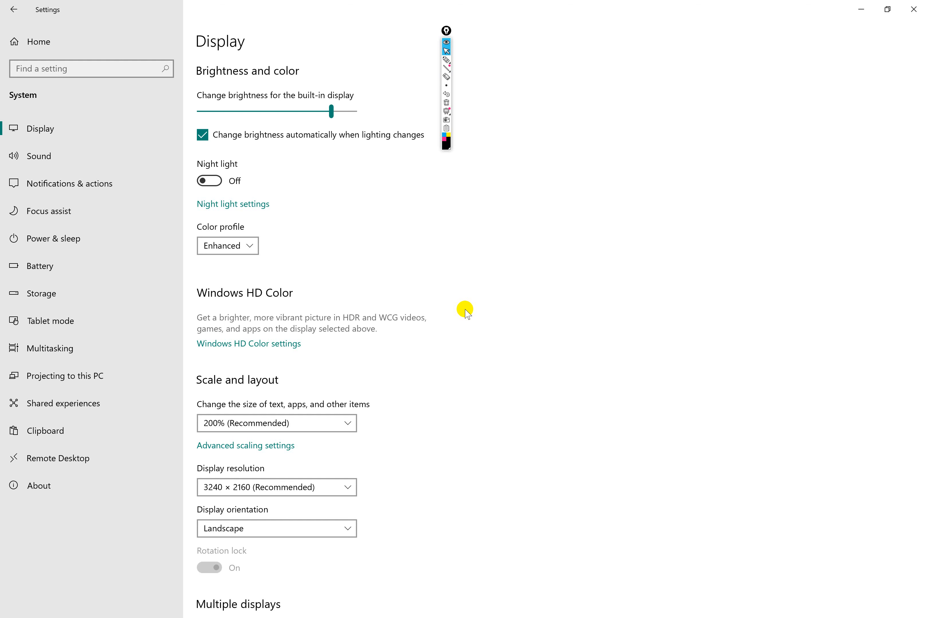
- Set the size of text, apps, and other items to 100%, and return it to 200% (Recommended)
left_click(347, 424)
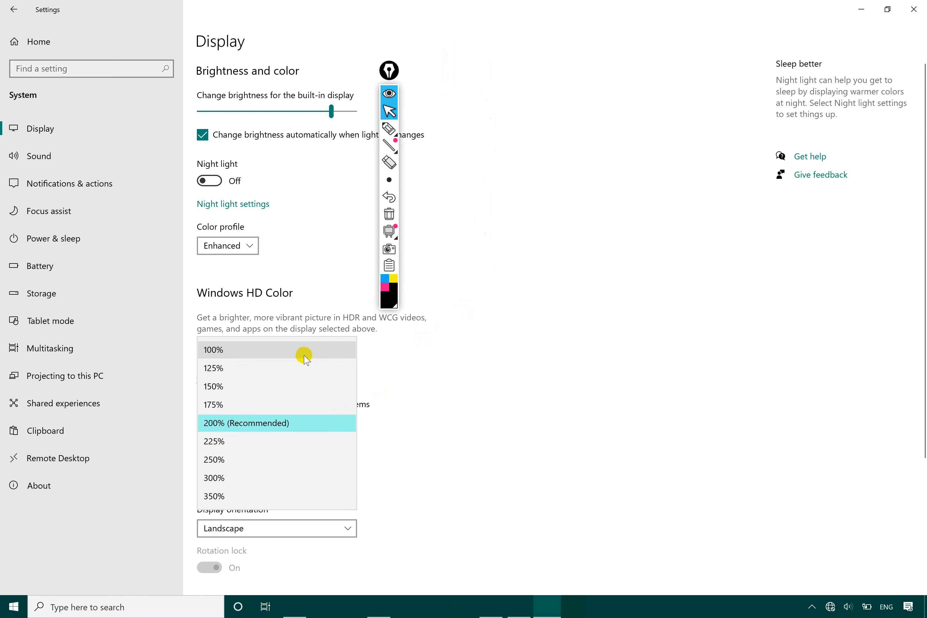
left_click(304, 356)
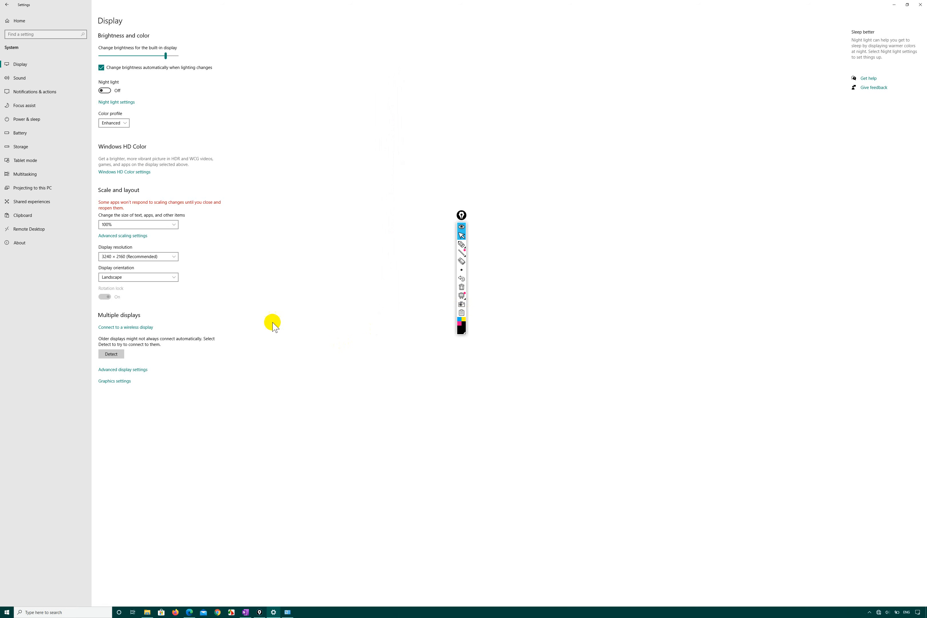
left_click(174, 226)
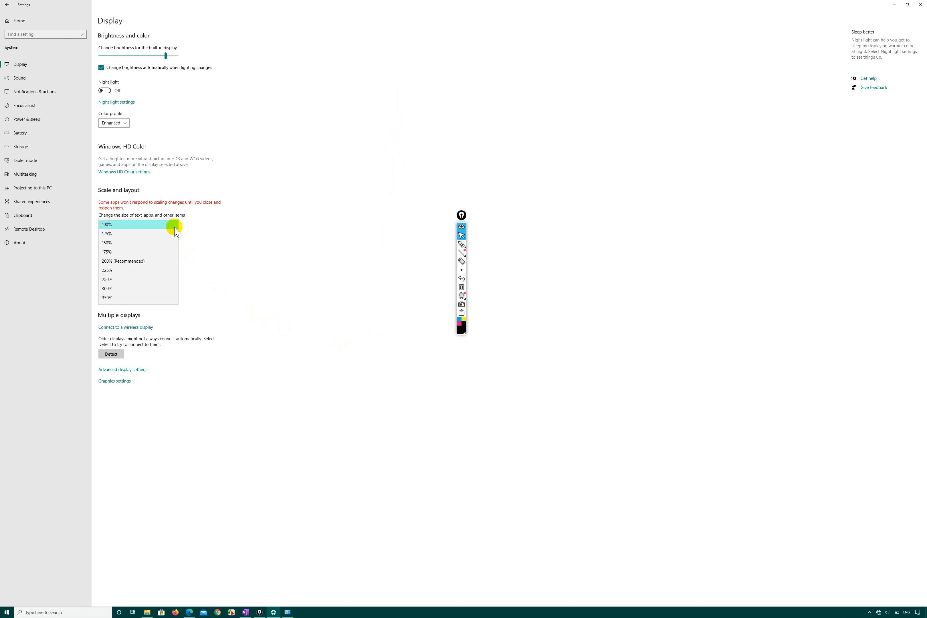
left_click(133, 264)
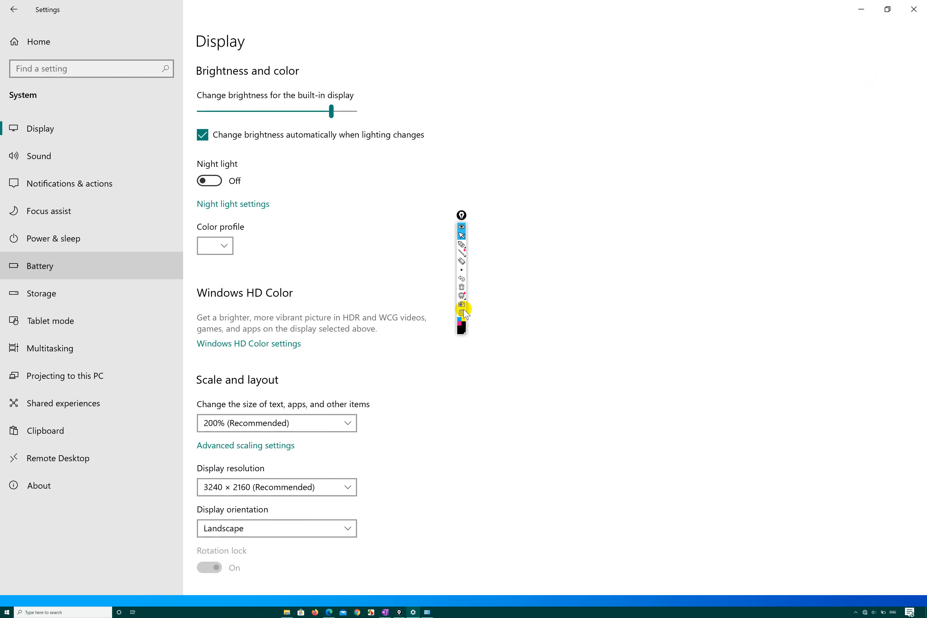
- Try the Portrait display orientation and revert to the Landscape orientation
scroll(488, 317, "down", 3)
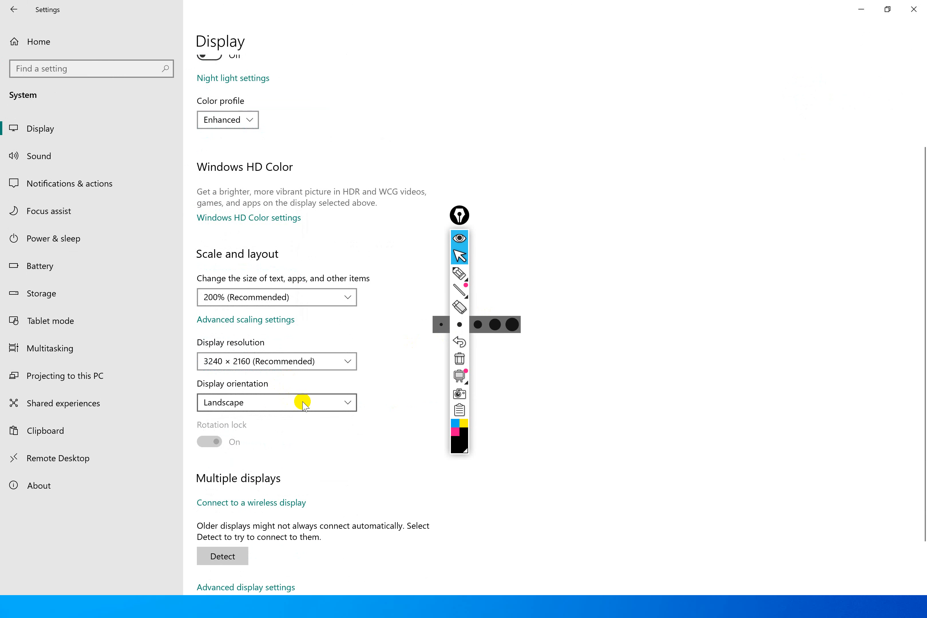
left_click(348, 402)
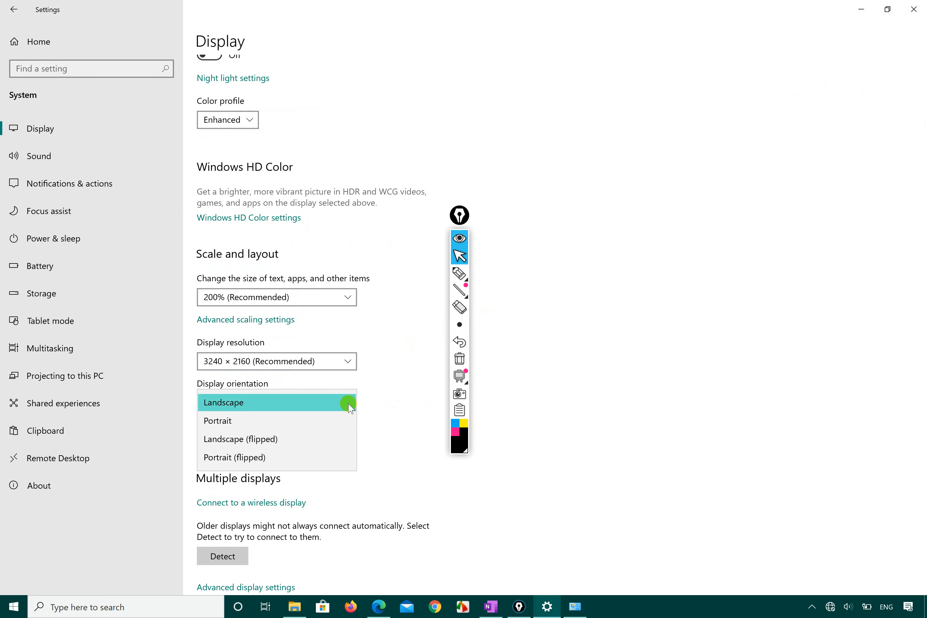
left_click(265, 423)
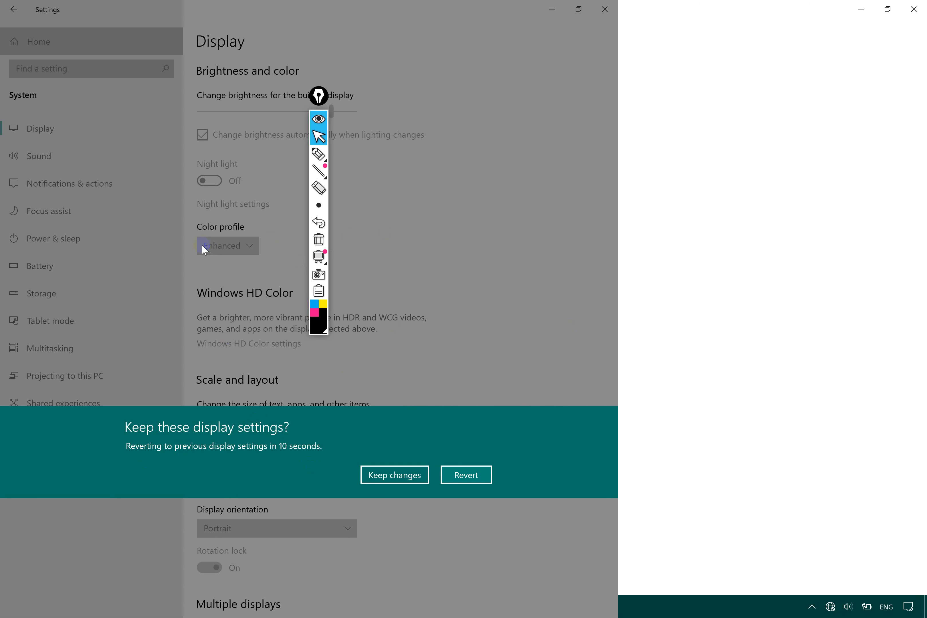
key("Escape")
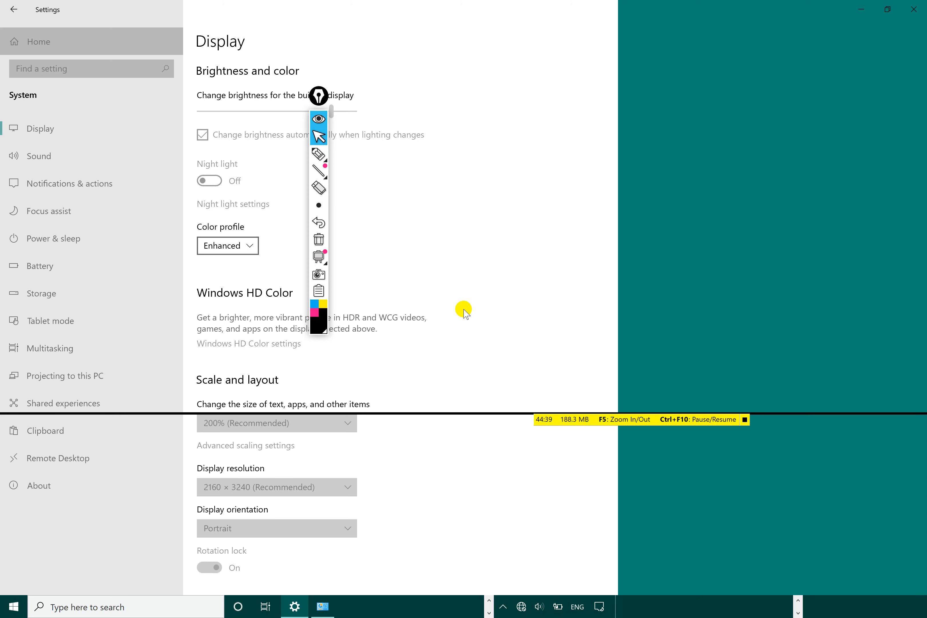
scroll(458, 366, "down", 4)
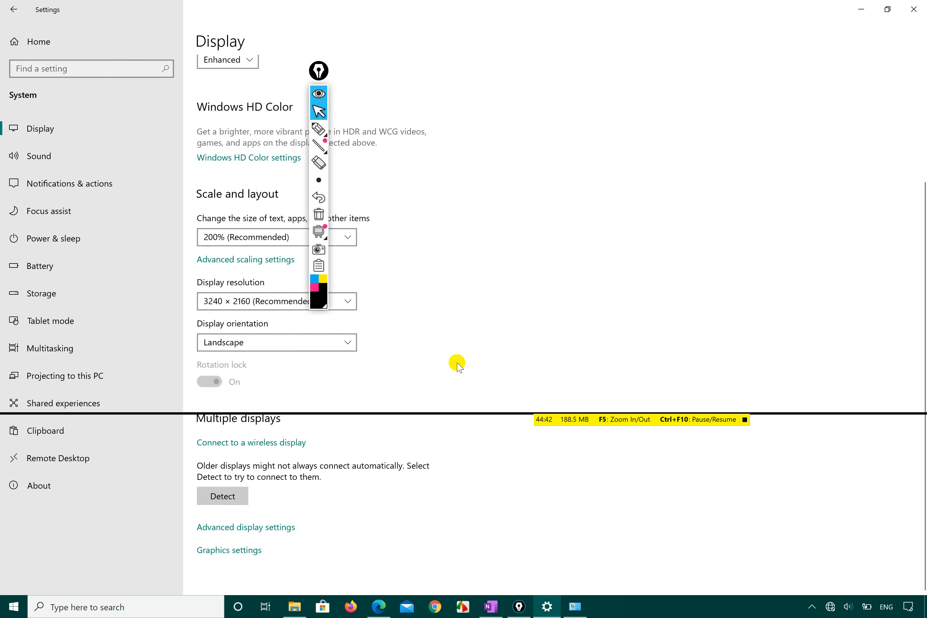
scroll(458, 364, "down", 1)
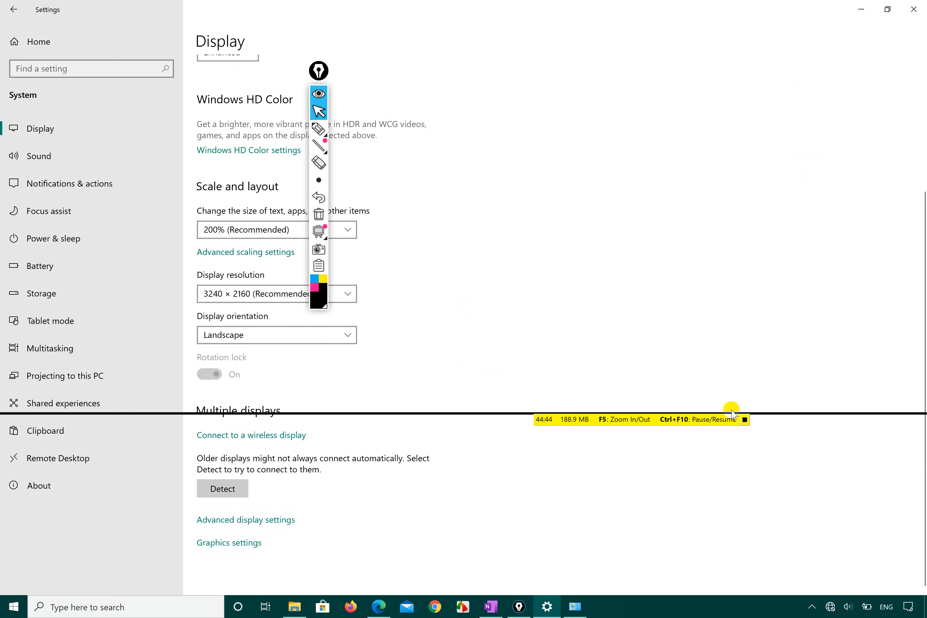
scroll(518, 274, "up", 3)
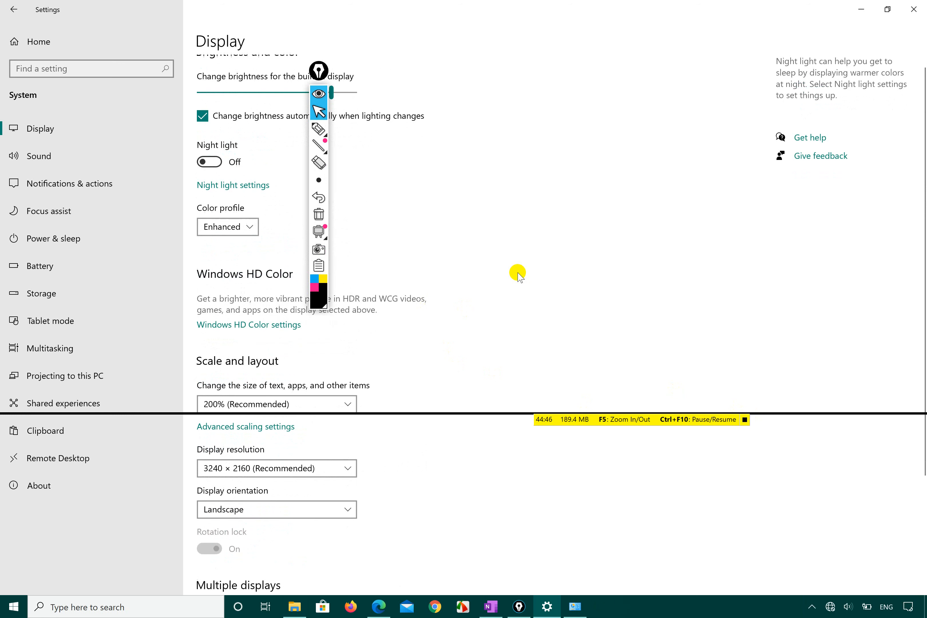
- Switch to the Windows 10 final syllabus PDF in Microsoft Edge and review the personalization topics in section 2
left_click(379, 607)
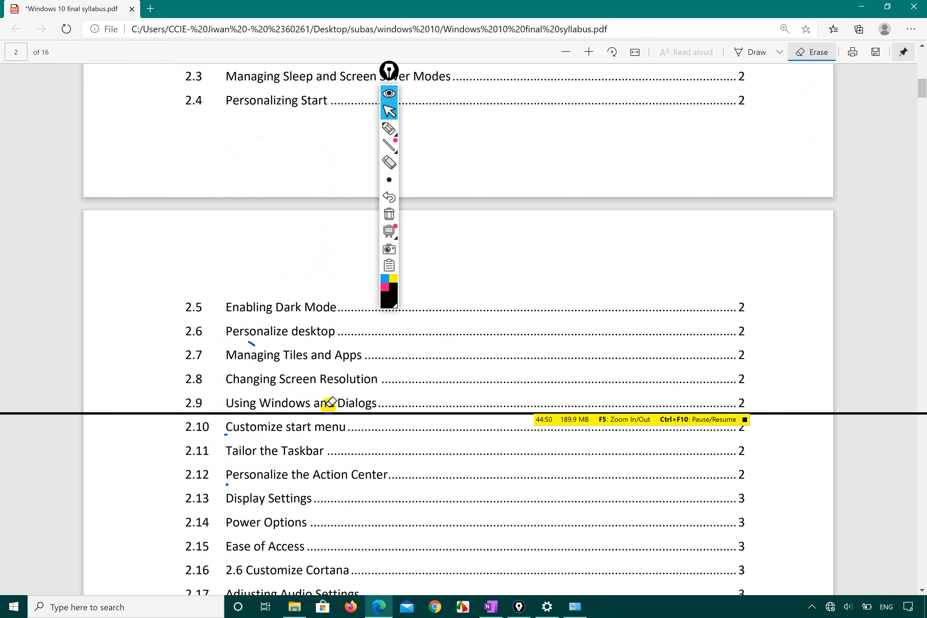
scroll(341, 401, "down", 4)
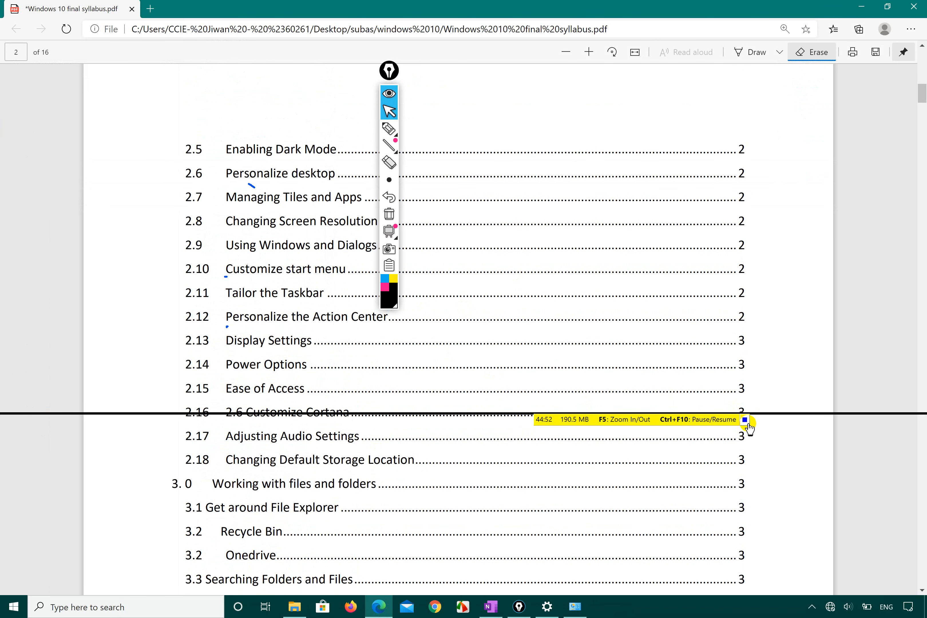
left_click(745, 422)
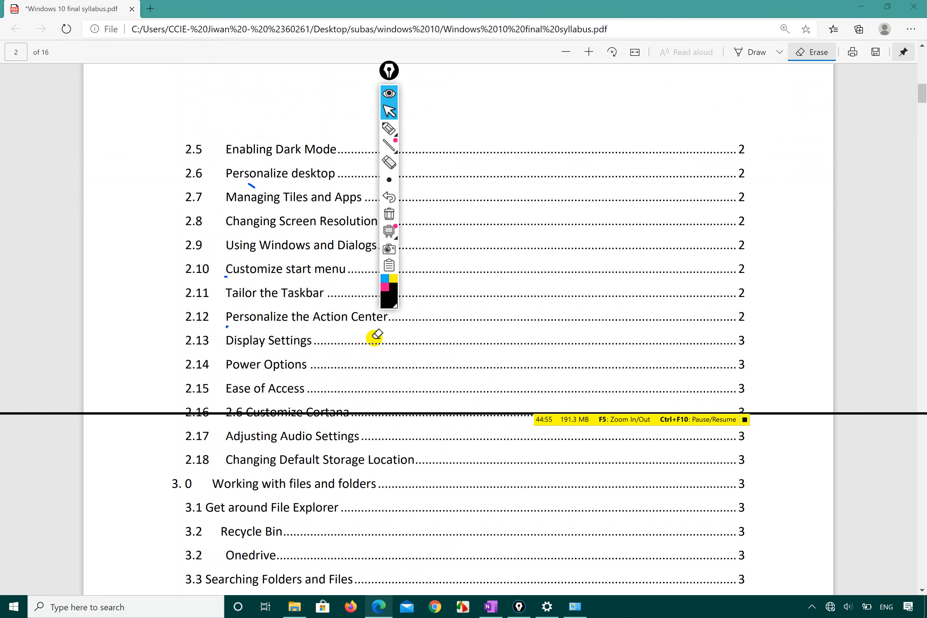
scroll(375, 337, "down", 1)
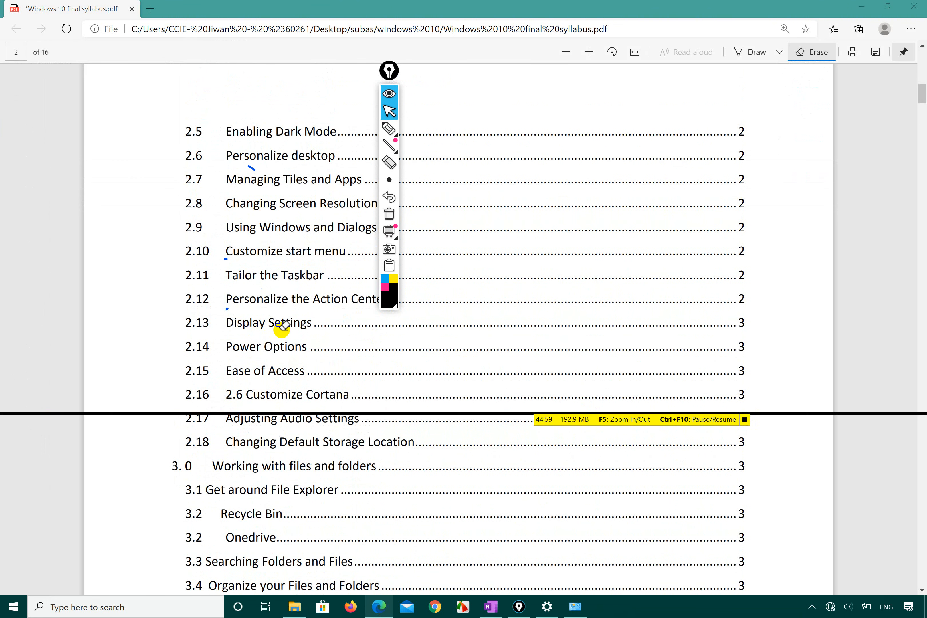
- With the annotation pen, underline syllabus topic 2.10 Customize start menu and circle topics 2.9, 2.12 and 2.14 to 2.17
left_click(389, 129)
left_click(156, 301)
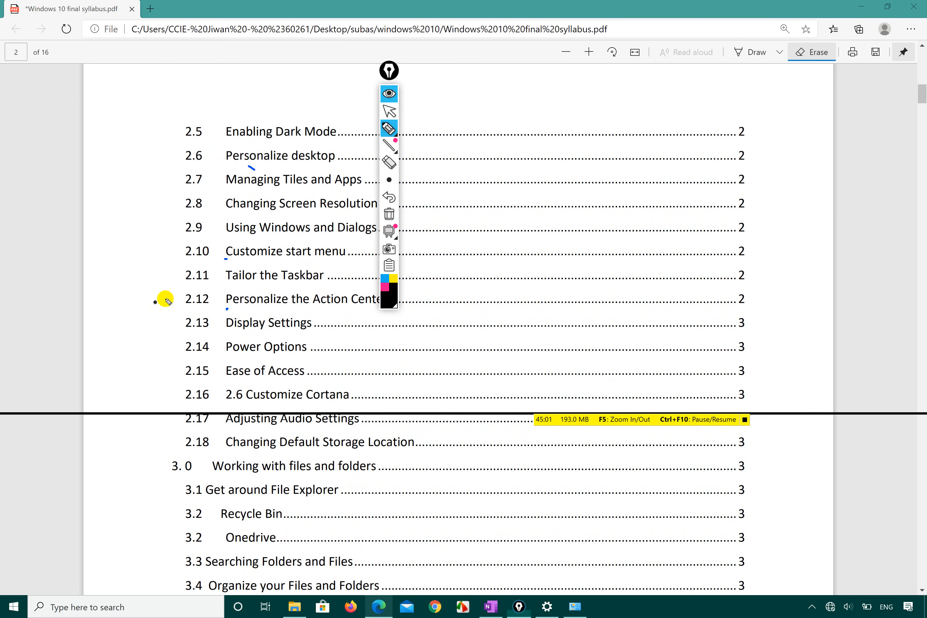
mouse_move(189, 253)
left_mouse_down()
mouse_move(338, 249)
mouse_move(214, 255)
left_mouse_up()
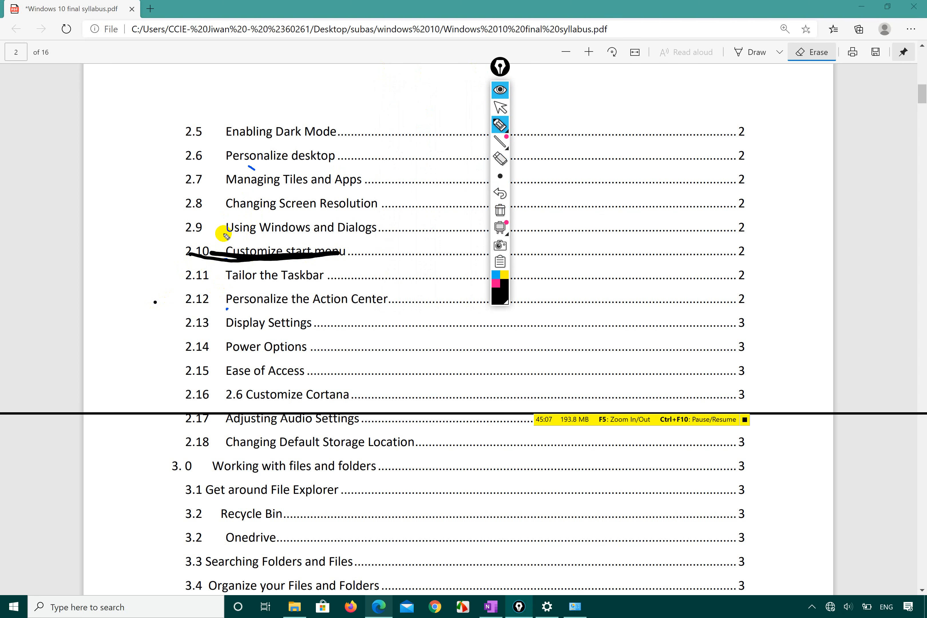
mouse_move(211, 236)
left_mouse_down()
mouse_move(299, 239)
mouse_move(337, 205)
mouse_move(189, 208)
mouse_move(217, 238)
mouse_move(231, 238)
left_mouse_up()
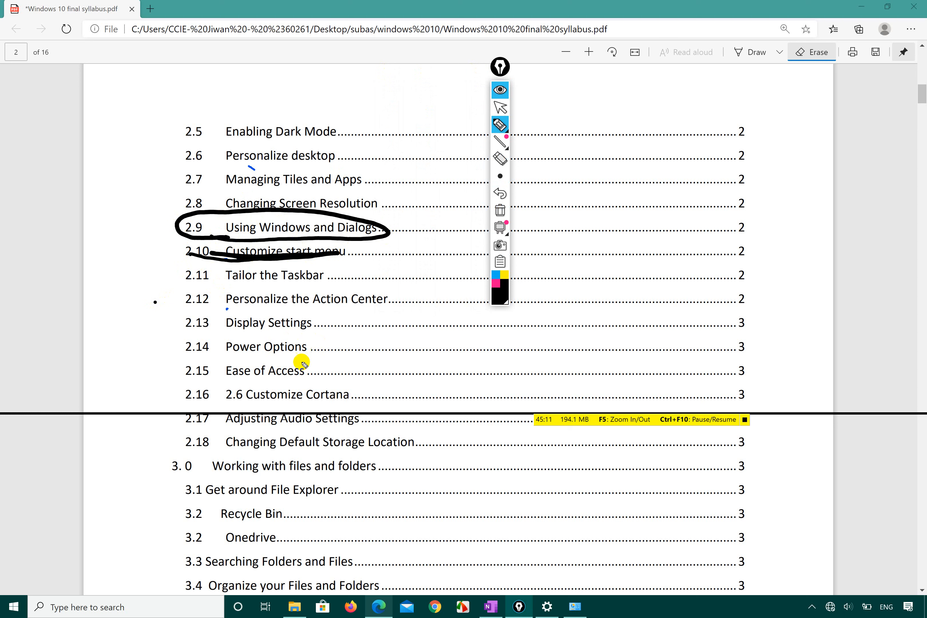
mouse_move(225, 309)
left_mouse_down()
mouse_move(343, 315)
mouse_move(352, 292)
mouse_move(219, 325)
left_mouse_up()
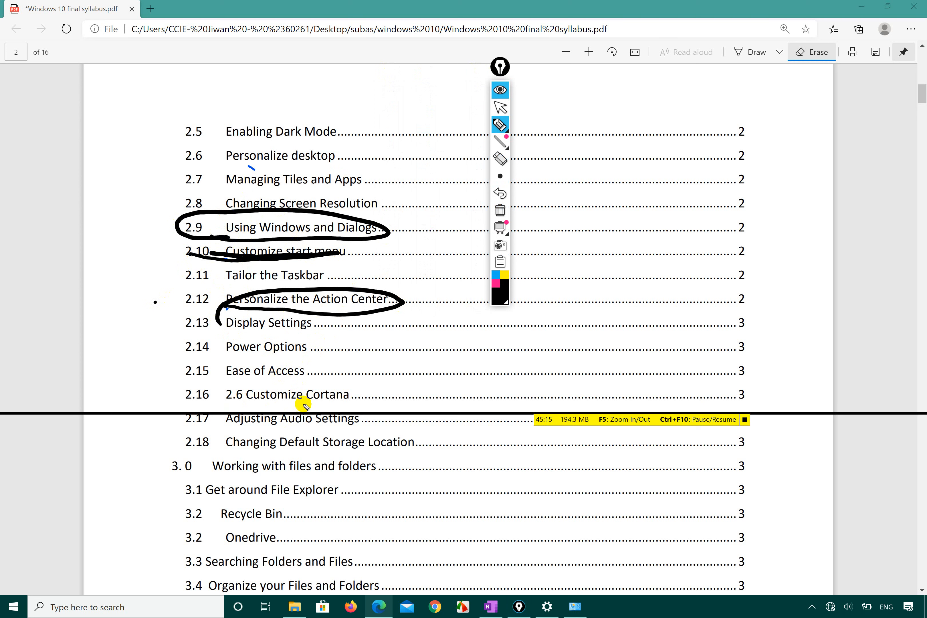
mouse_move(353, 385)
left_mouse_down()
mouse_move(320, 351)
mouse_move(257, 337)
mouse_move(184, 361)
mouse_move(178, 393)
mouse_move(193, 427)
mouse_move(275, 437)
mouse_move(361, 414)
mouse_move(342, 360)
mouse_move(315, 346)
left_mouse_up()
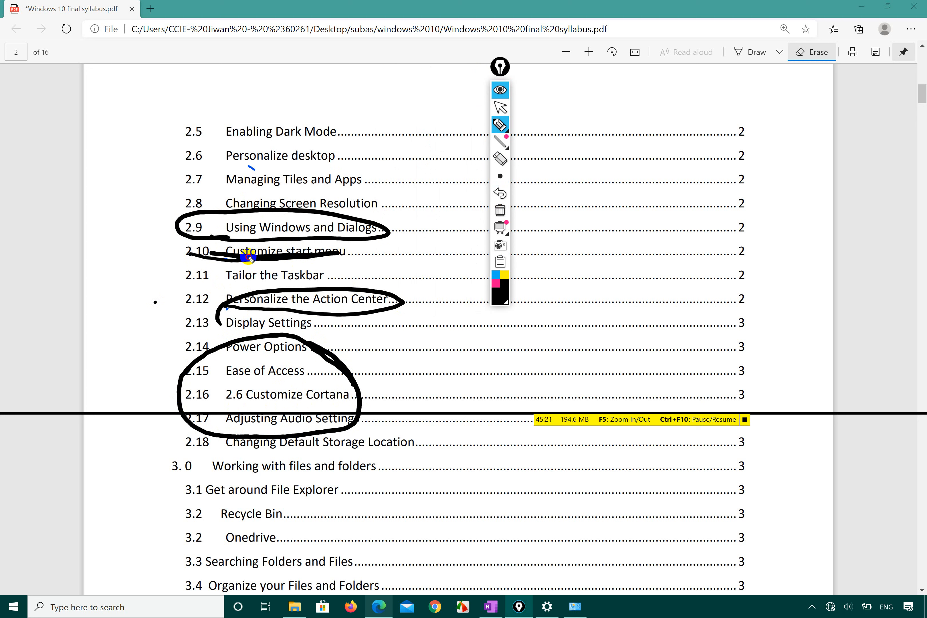
- Erase the underline from topic 2.10 Customize start menu and enlarge the annotation pen's stroke size
left_click(313, 259)
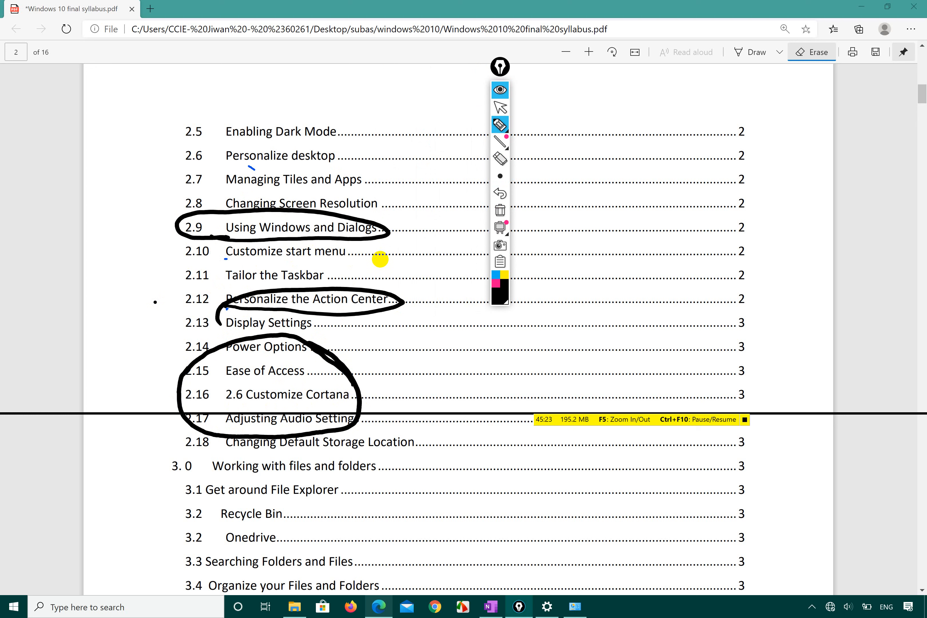
scroll(380, 259, "up", 5)
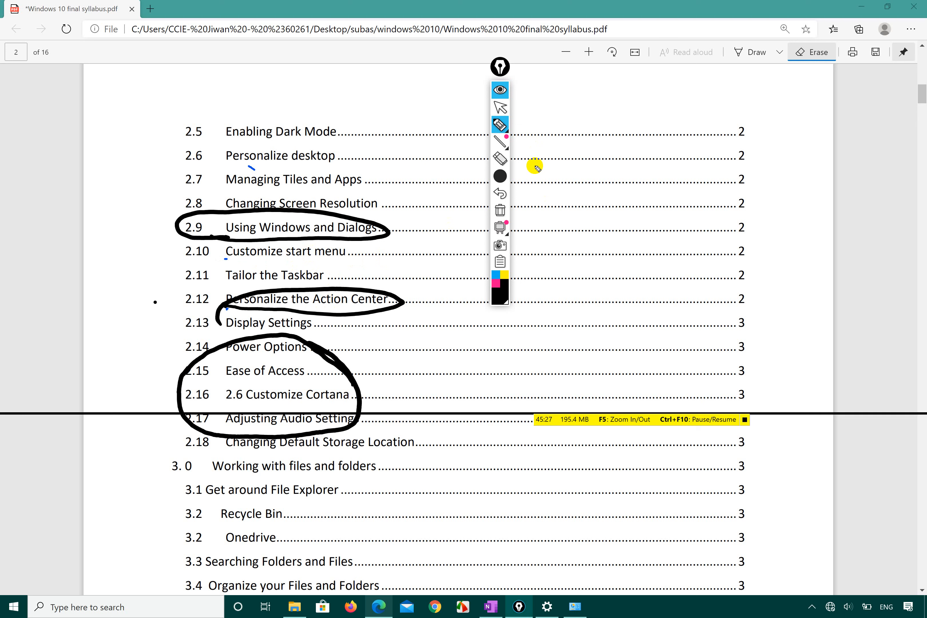
left_click(500, 109)
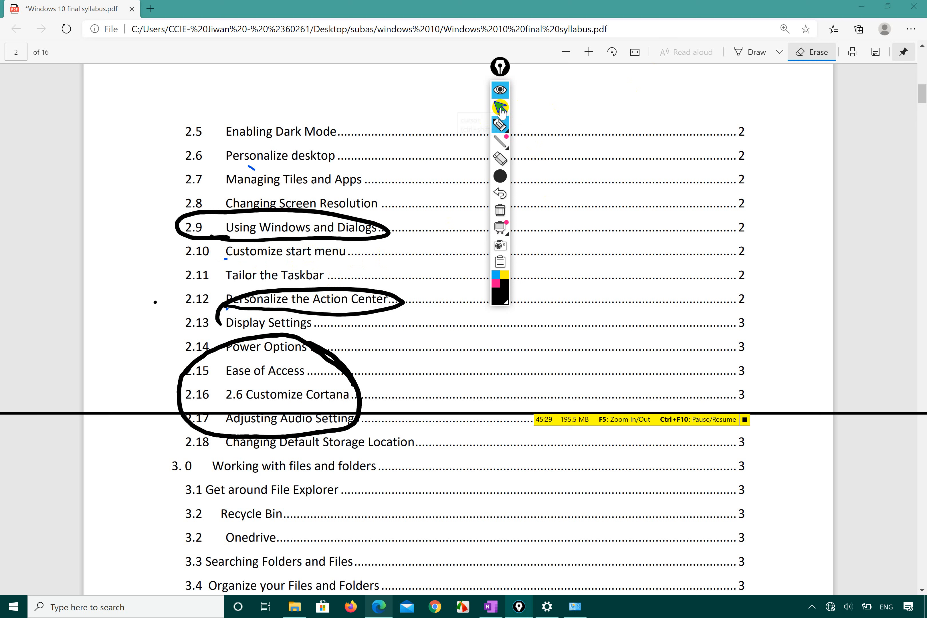
left_click(500, 125)
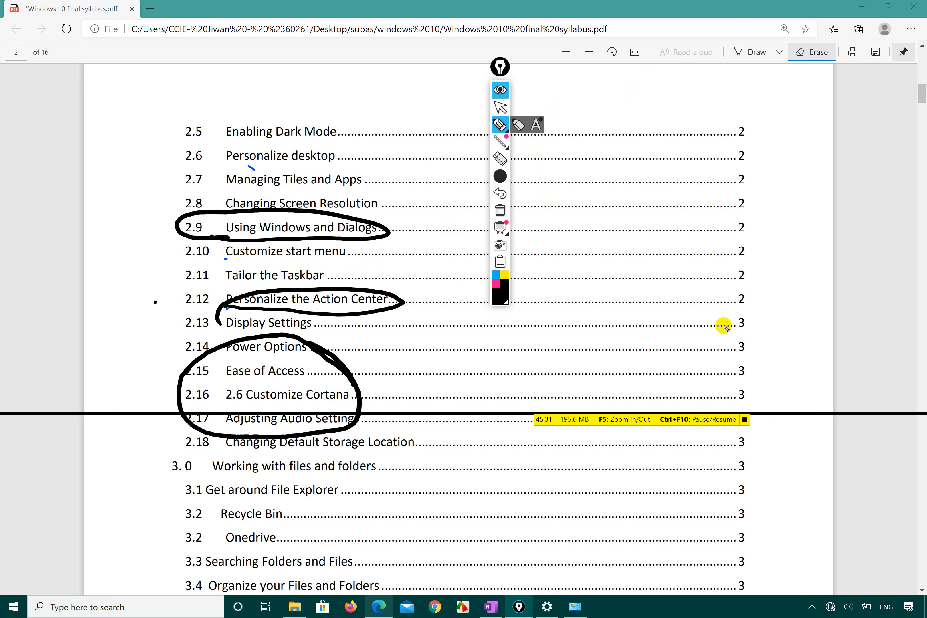